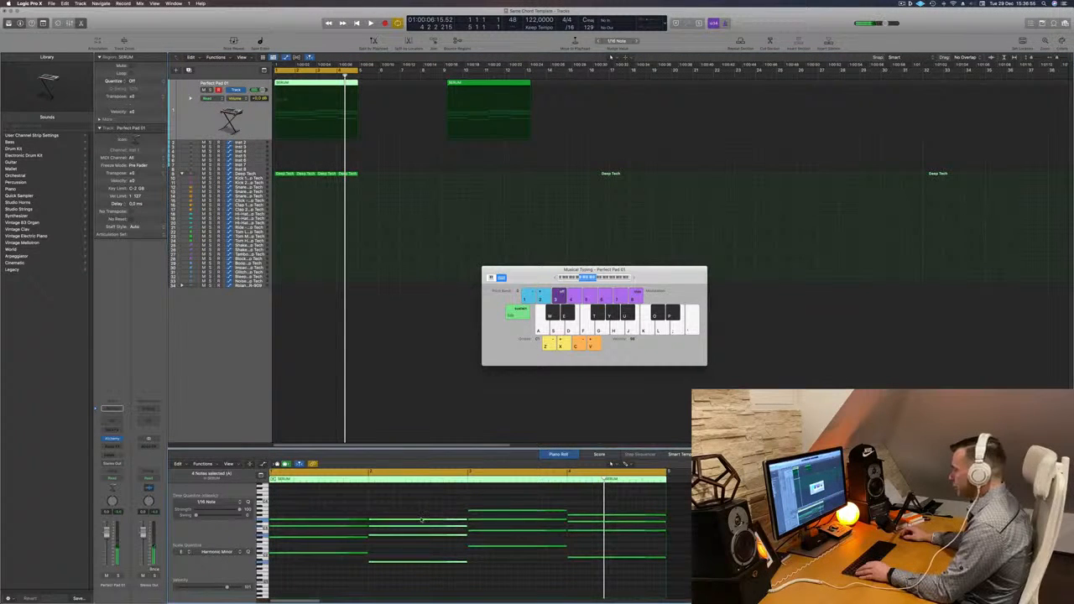
pyautogui.moveTo(528, 521); pyautogui.dragTo(709, 521)
pyautogui.moveTo(626, 504); pyautogui.dragTo(614, 592)
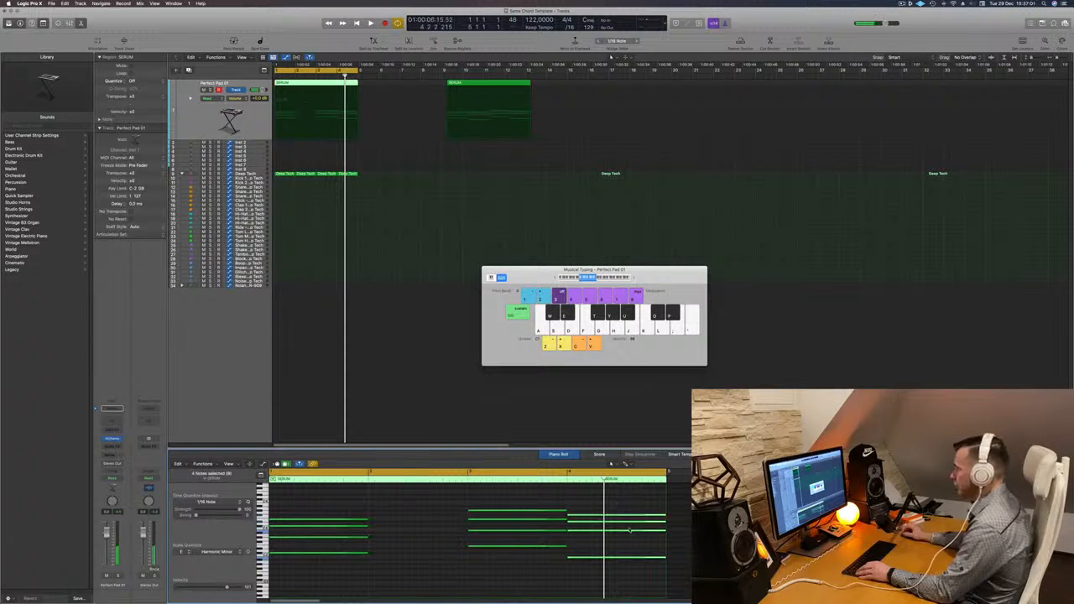
pyautogui.press('space')
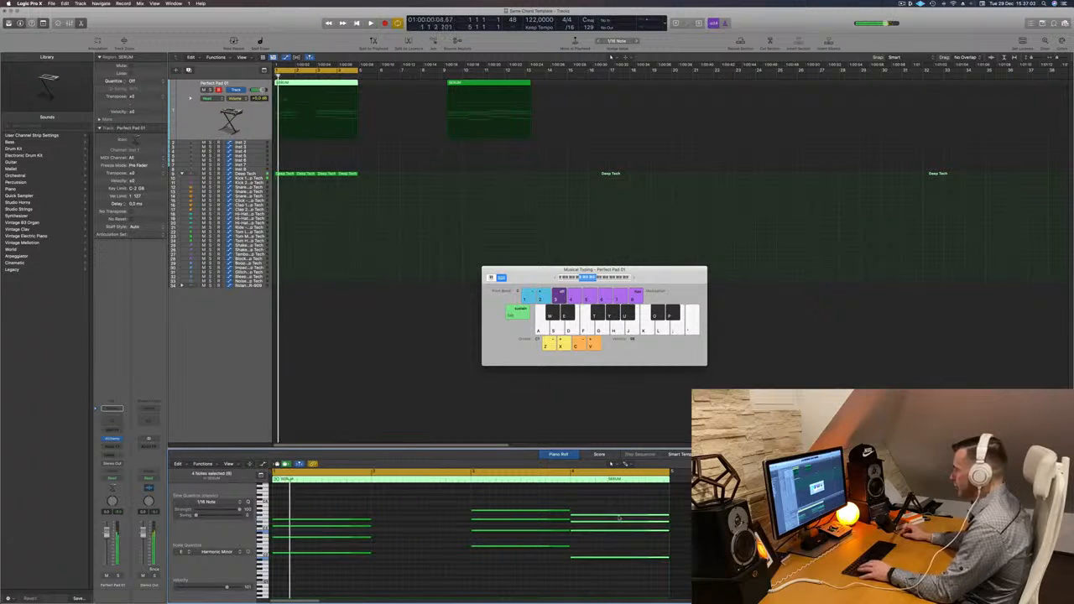
pyautogui.moveTo(622, 517); pyautogui.dragTo(545, 512)
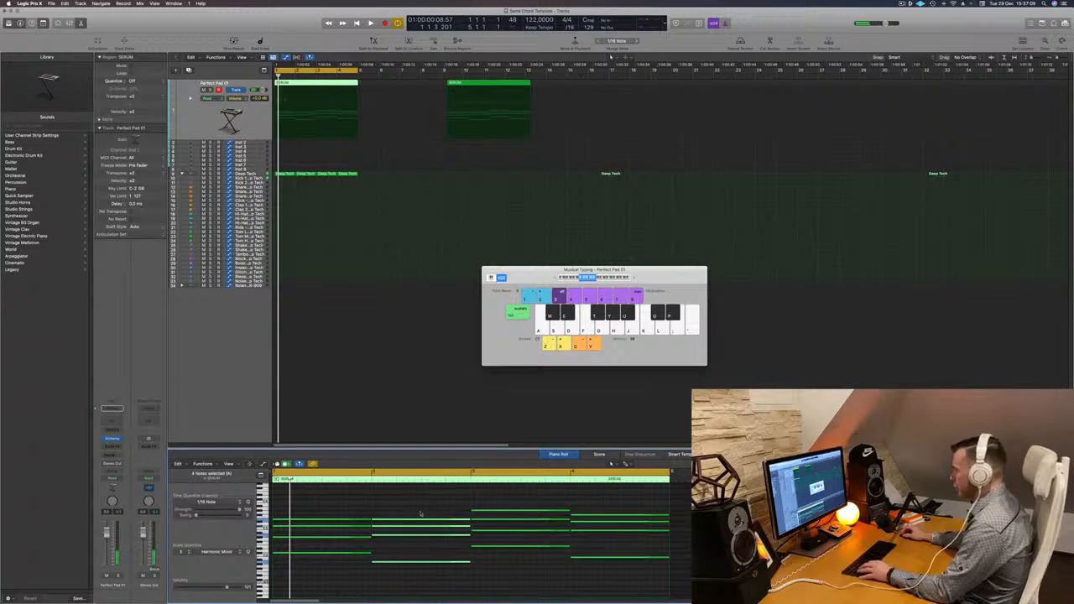
# Lengthen the first SERUM region to bar 9 and move the second bar's chord out to bar 5.
pyautogui.moveTo(674, 510); pyautogui.dragTo(1072, 510)
pyautogui.moveTo(414, 502); pyautogui.dragTo(422, 597)
pyautogui.moveTo(430, 520); pyautogui.dragTo(732, 520)
# Move the fourth bar's chord into the emptied bar 2 and play the progression.
pyautogui.keyDown('alt'); pyautogui.click(591, 529); pyautogui.keyUp('alt')
pyautogui.moveTo(598, 519); pyautogui.dragTo(402, 518)
pyautogui.press('space')
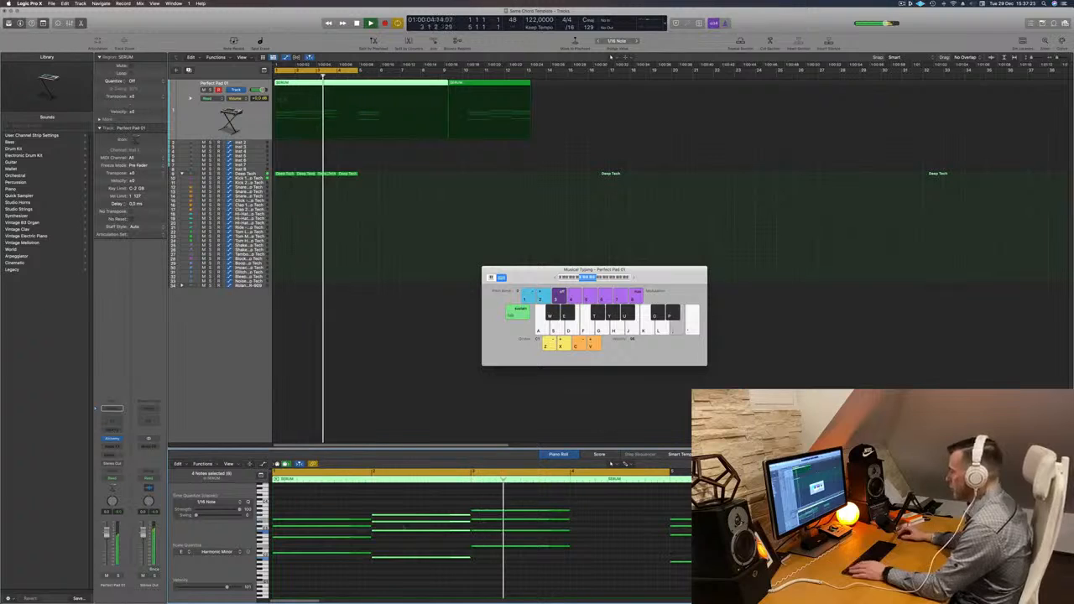
# Move the chord parked in bar 5 into the empty bar 4 and play back the reordered progression.
pyautogui.moveTo(782, 505); pyautogui.dragTo(739, 572)
pyautogui.press('space')
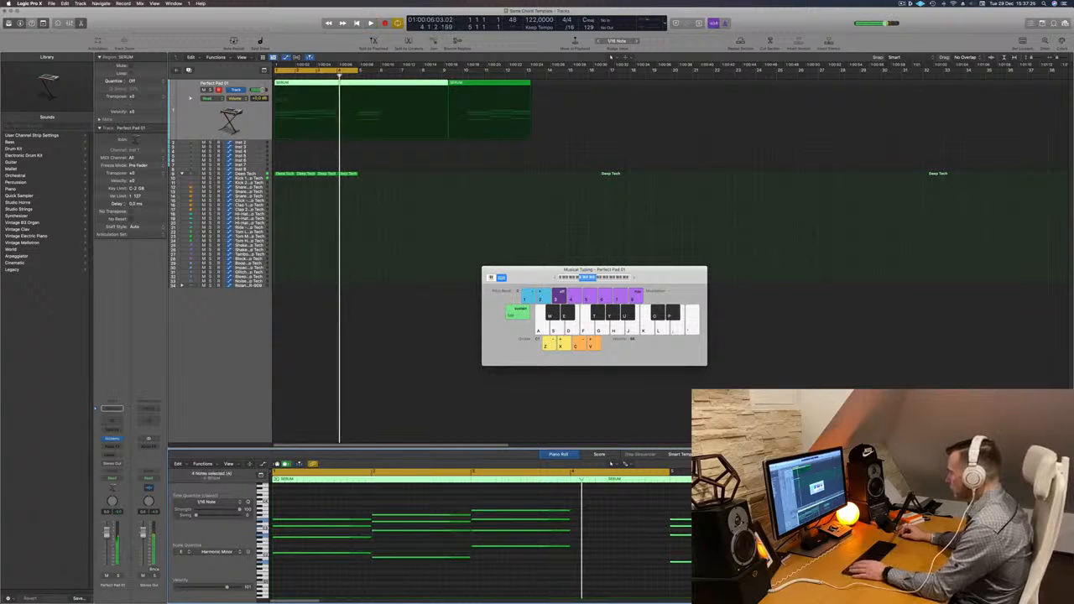
pyautogui.moveTo(695, 523); pyautogui.dragTo(597, 524)
pyautogui.press('space')
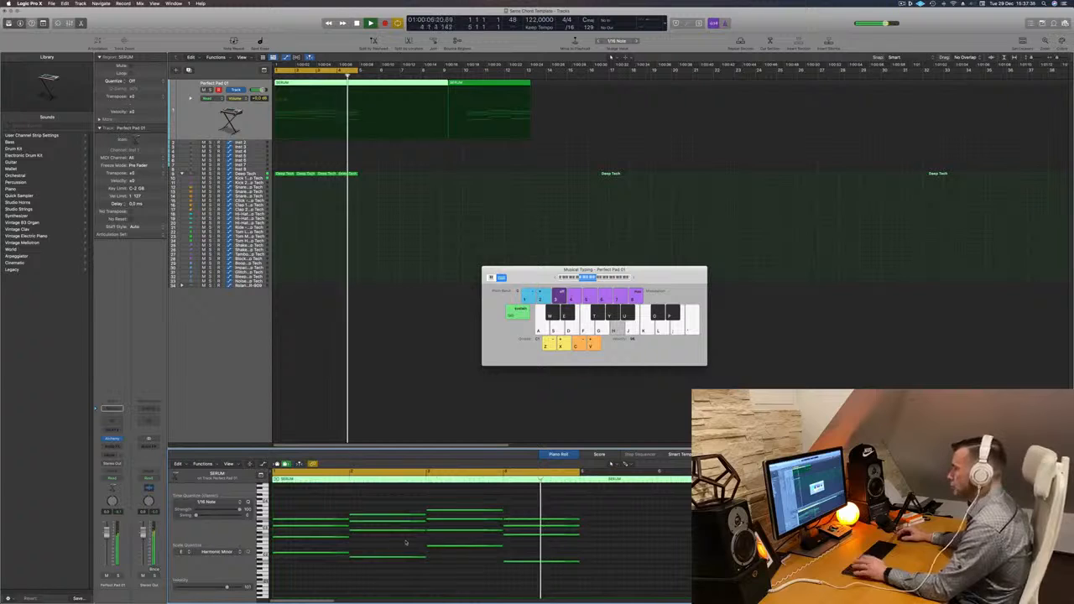
pyautogui.press('space')
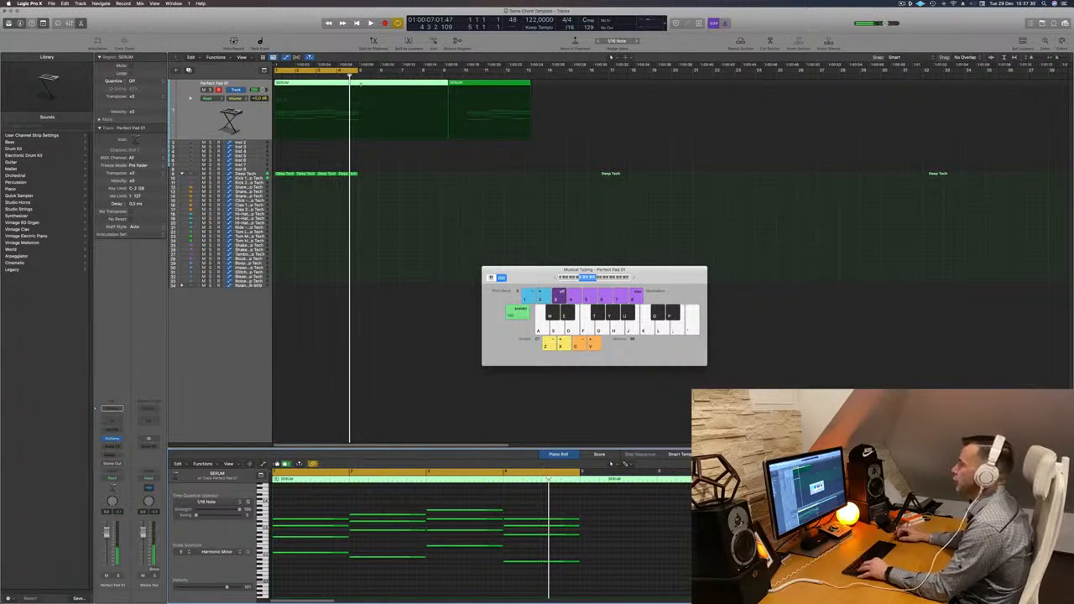
# Split the first SERUM region at the end of bar 4, deleting its leftover part and the other SERUM region at bar 9.
pyautogui.keyDown('super'); pyautogui.click(361, 84); pyautogui.keyUp('super')
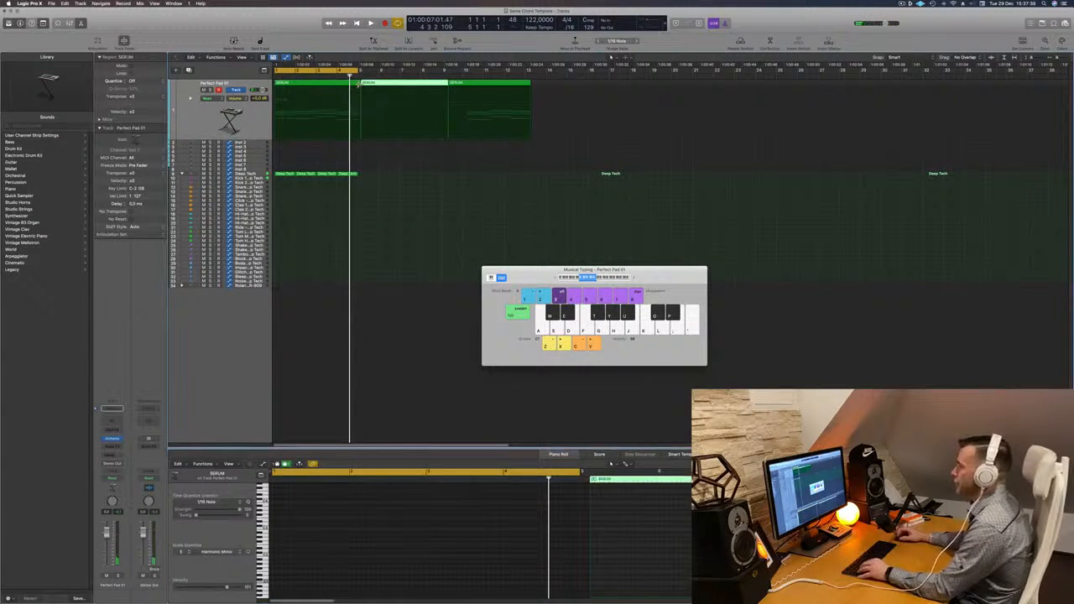
pyautogui.keyDown('super'); pyautogui.click(359, 85); pyautogui.keyUp('super')
pyautogui.click(414, 83)
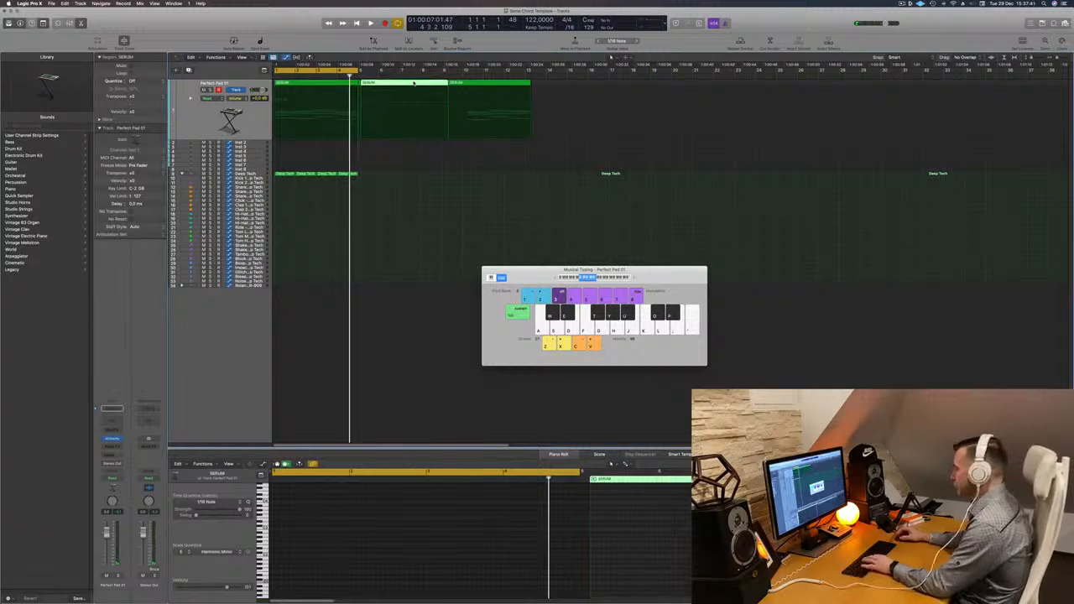
pyautogui.press('Delete')
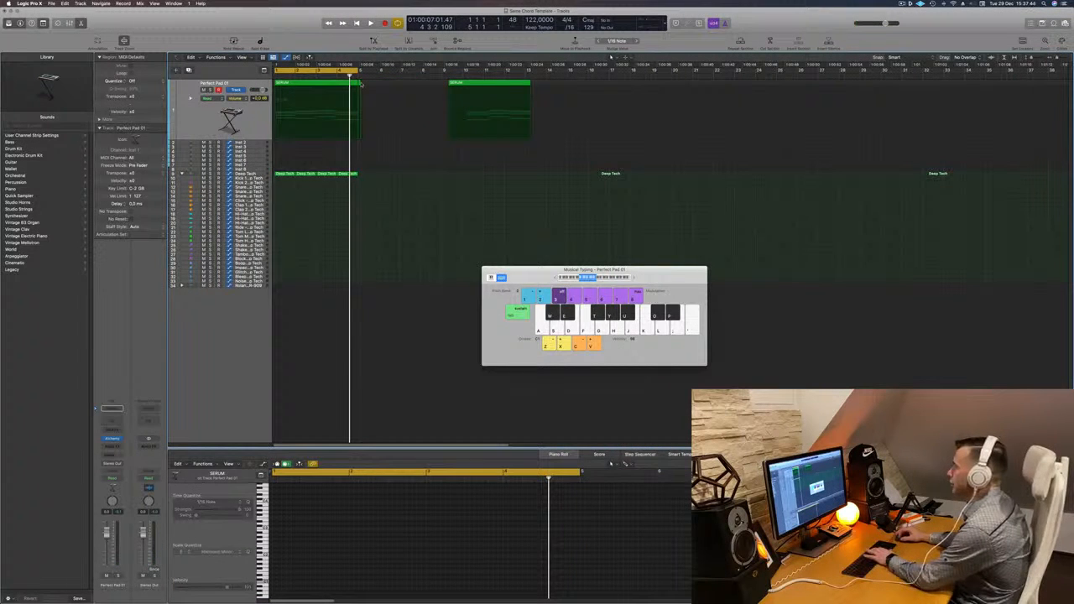
pyautogui.click(480, 83)
pyautogui.press('Delete')
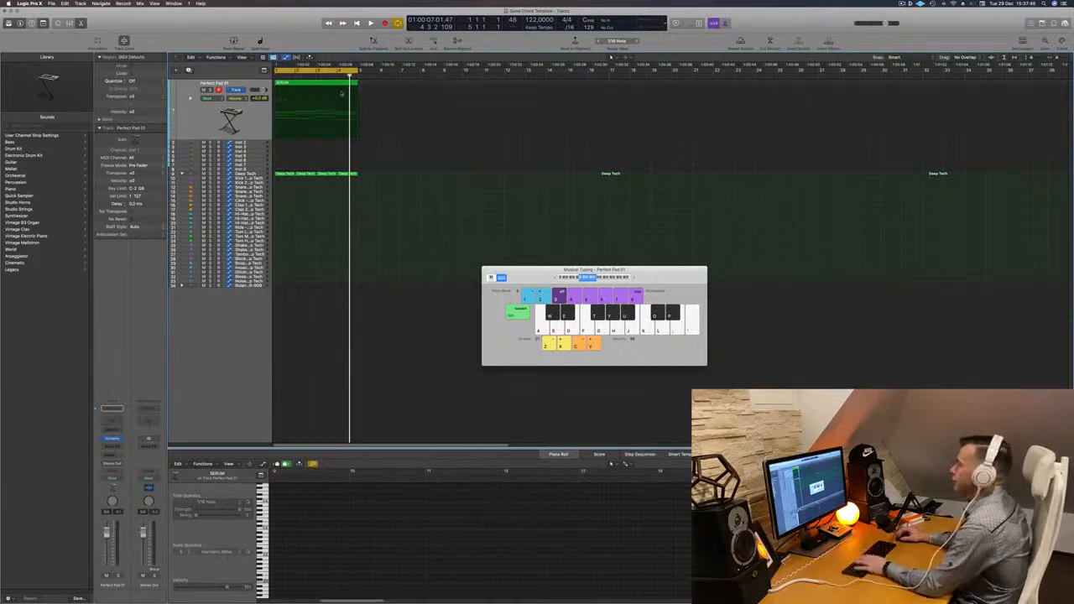
# Play the four-bar progression from the Perfect Pad 01 track and open its Alchemy instrument window.
pyautogui.click(257, 117)
pyautogui.press('space')
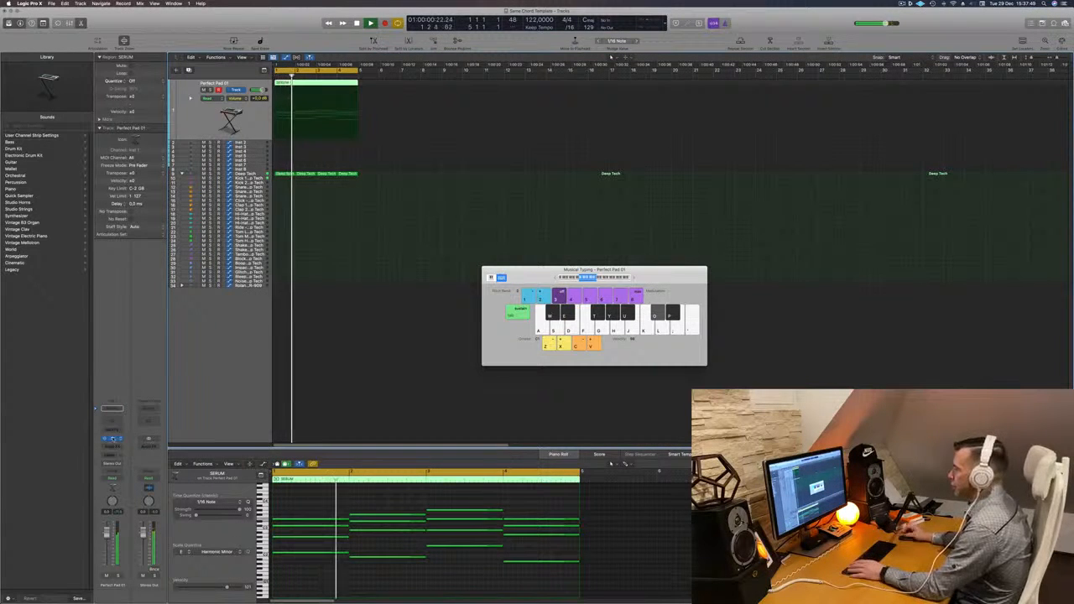
pyautogui.click(112, 438)
pyautogui.moveTo(604, 97); pyautogui.dragTo(470, 152)
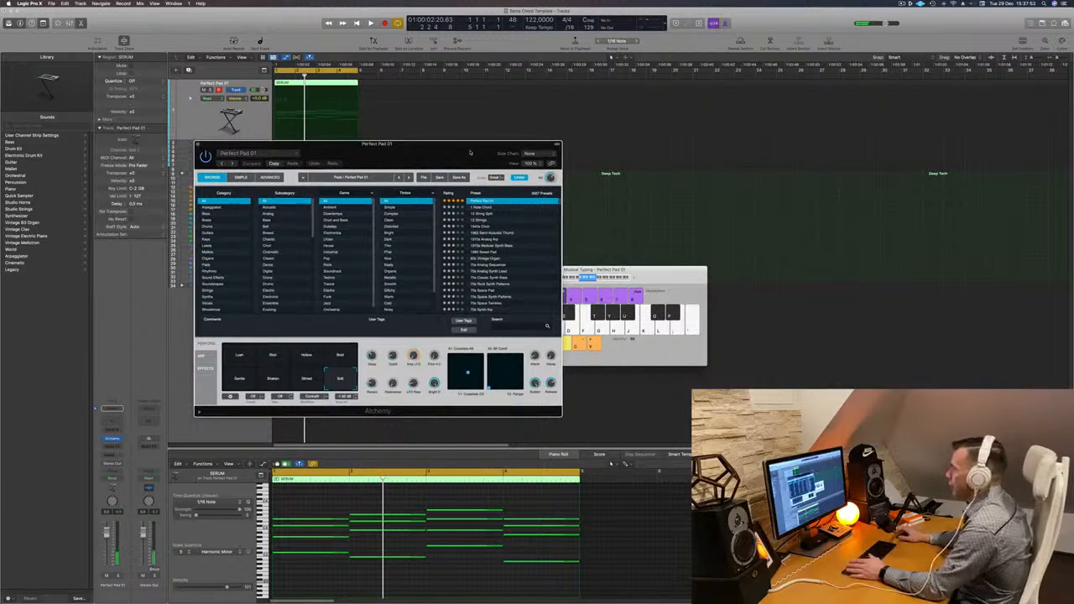
pyautogui.moveTo(470, 153); pyautogui.dragTo(533, 157)
# Audition the 12 String Split and 12 Strings presets in Alchemy with the track's volume lowered.
pyautogui.press('space')
pyautogui.click(549, 213)
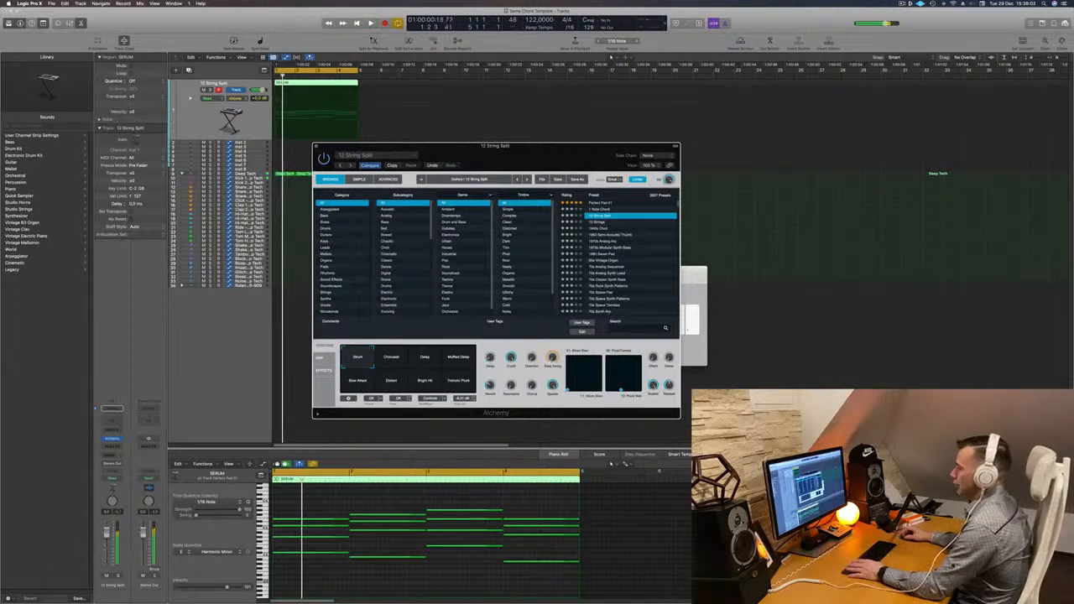
pyautogui.click(106, 546)
pyautogui.press('space')
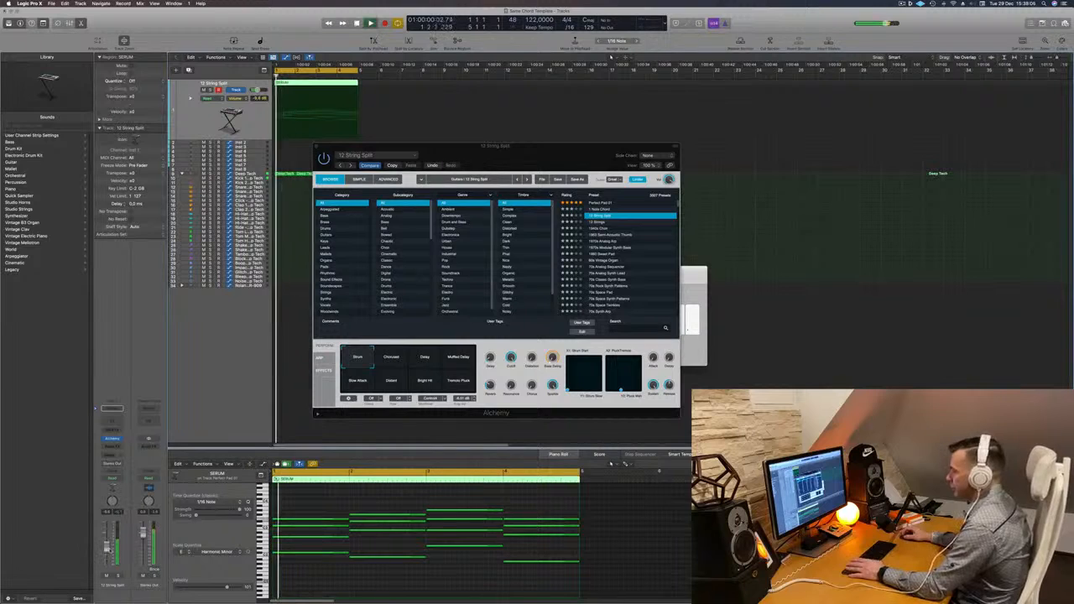
pyautogui.moveTo(579, 163); pyautogui.dragTo(584, 140)
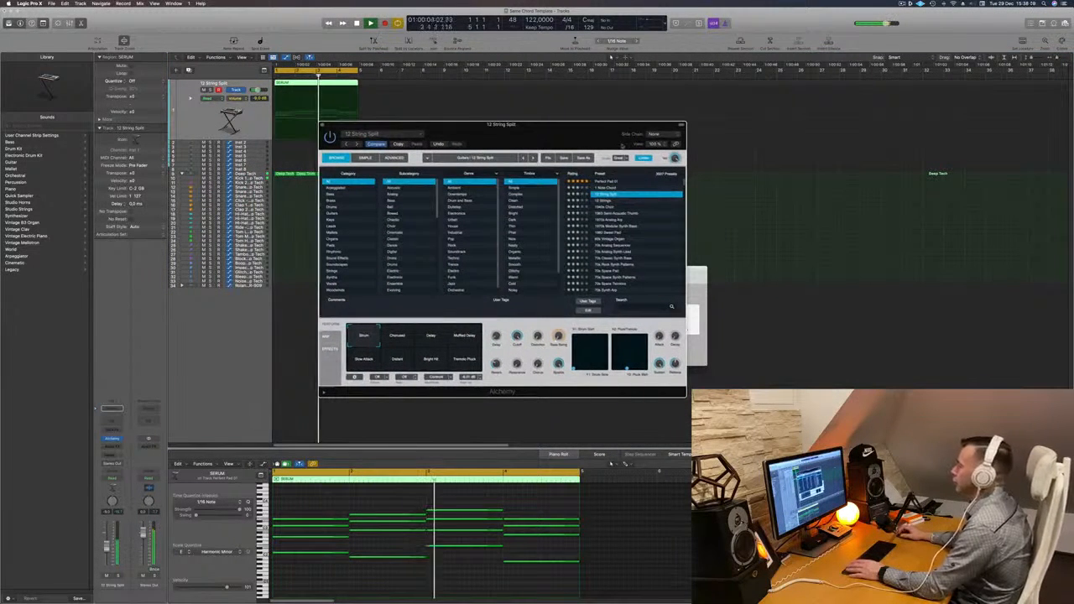
pyautogui.click(603, 202)
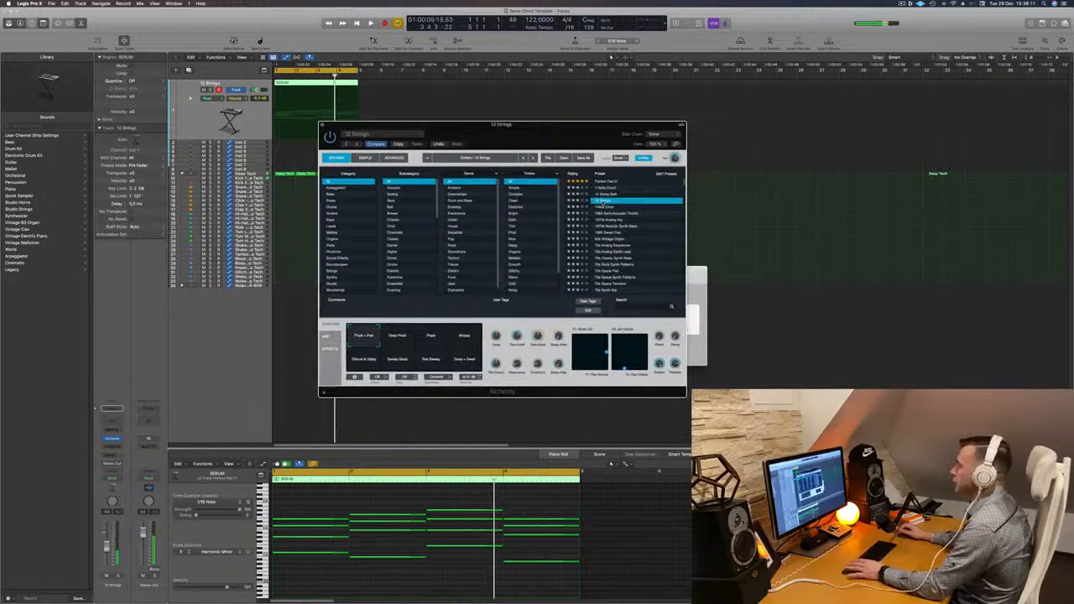
pyautogui.moveTo(562, 130); pyautogui.dragTo(580, 124)
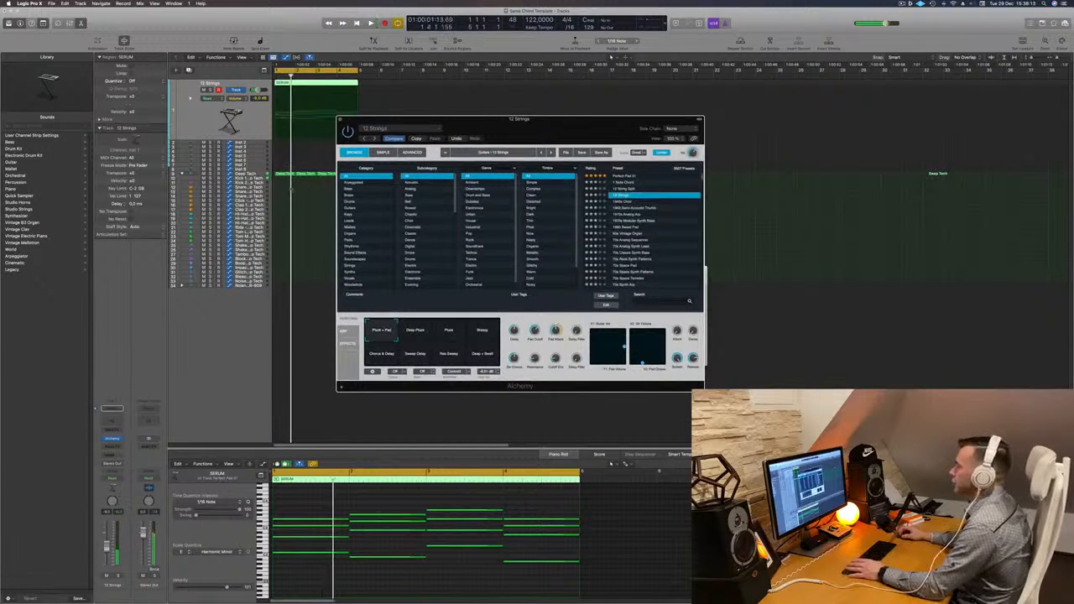
# Load Additive Sustain from the Pads category and audition its performance snapshots, finishing on Warm.
pyautogui.click(357, 241)
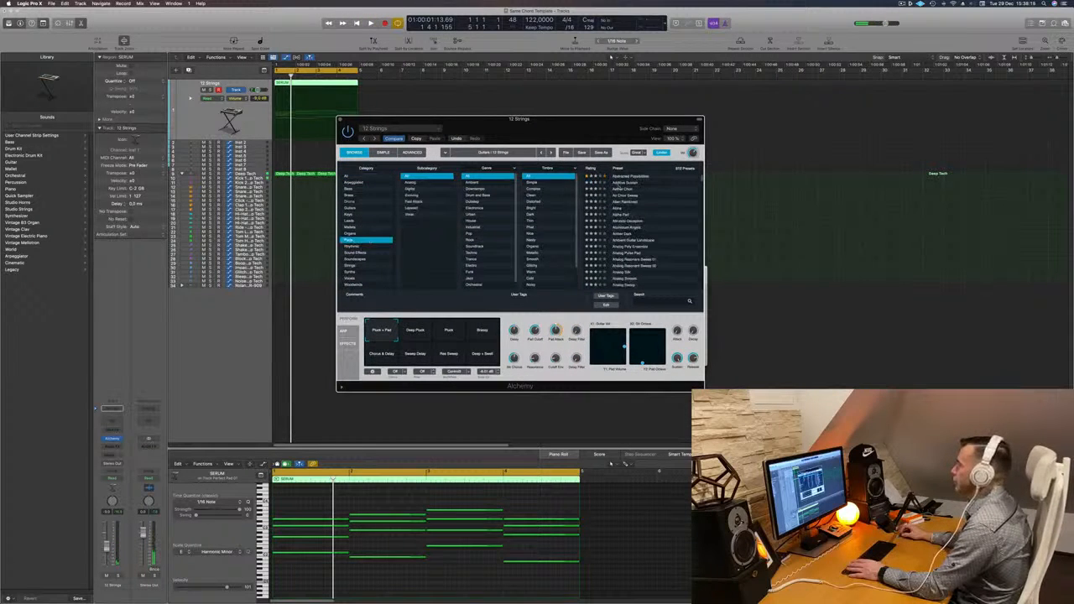
pyautogui.click(625, 182)
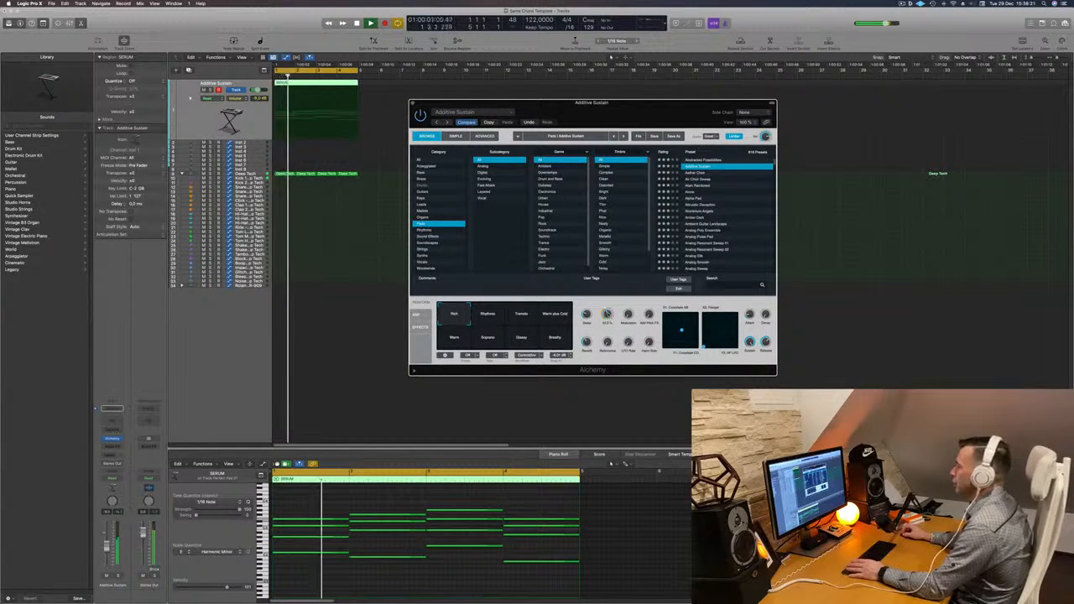
pyautogui.click(491, 316)
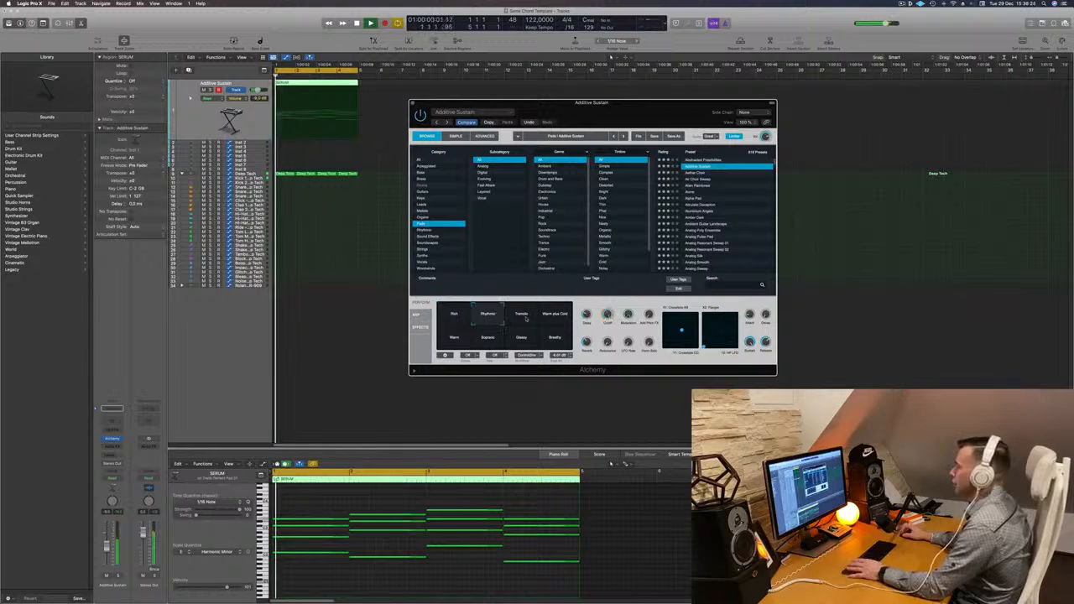
pyautogui.click(524, 317)
pyautogui.click(555, 317)
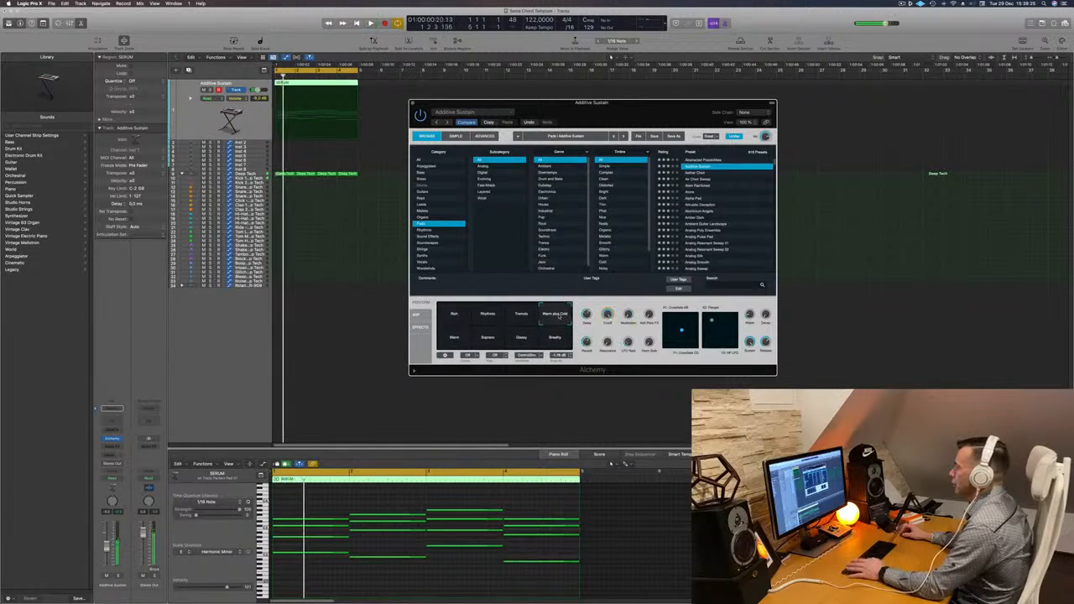
pyautogui.click(457, 339)
pyautogui.click(488, 340)
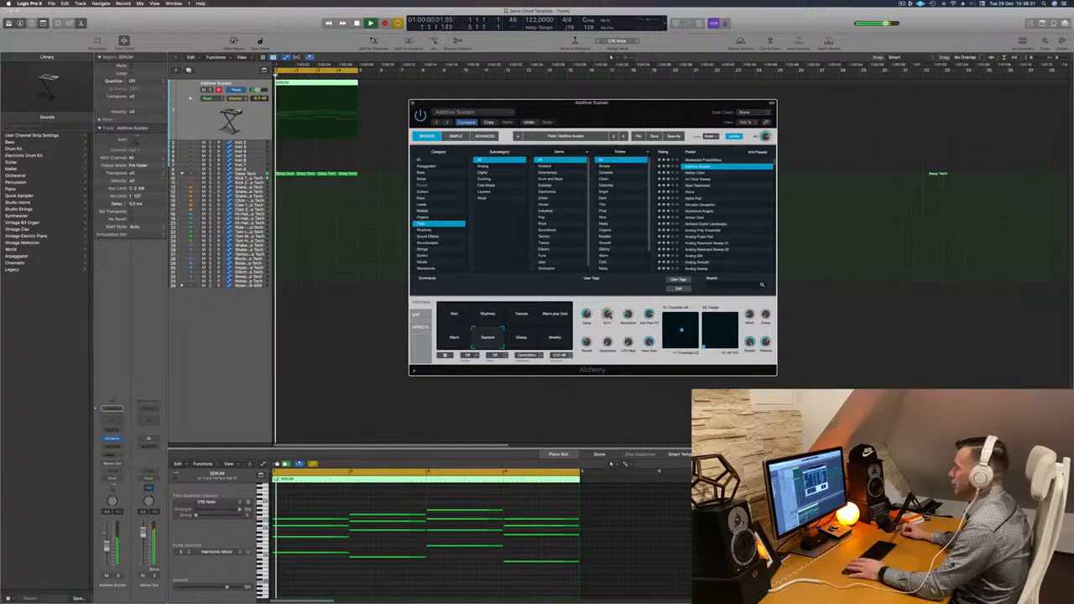
pyautogui.click(523, 340)
pyautogui.click(554, 339)
pyautogui.click(465, 336)
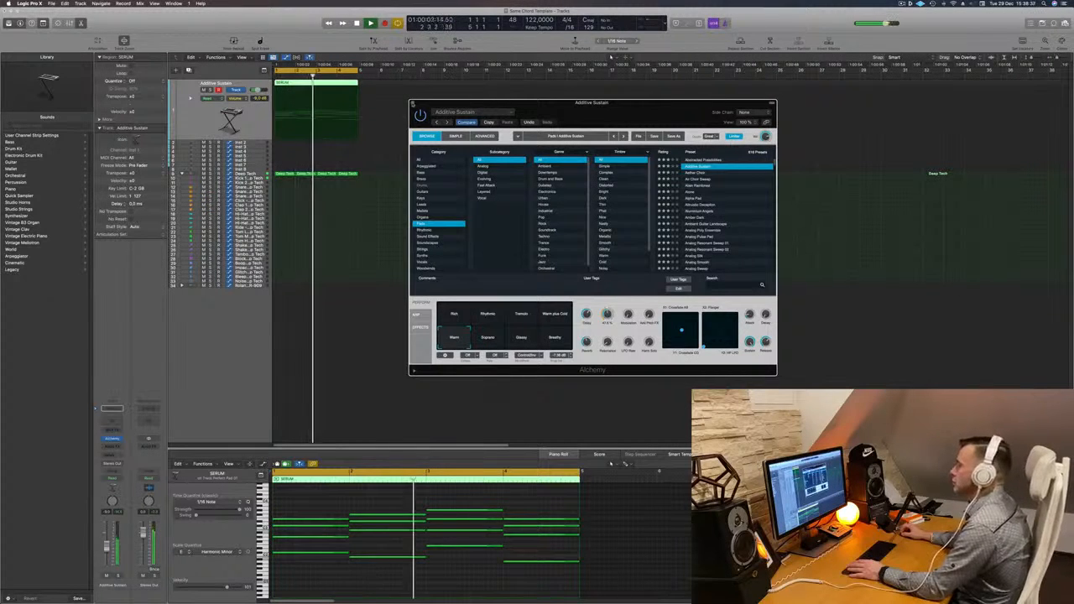
# Reopen Alchemy and audition the Aether Choir, Alien Rainforest, Alpha Pad and Altruistic Deception presets.
pyautogui.click(412, 102)
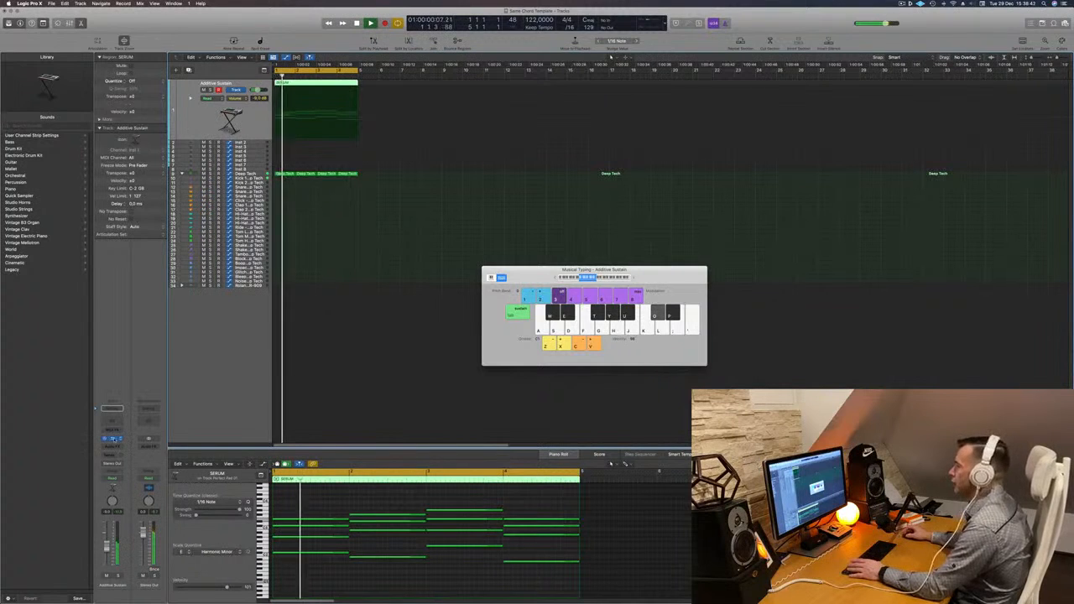
pyautogui.click(112, 438)
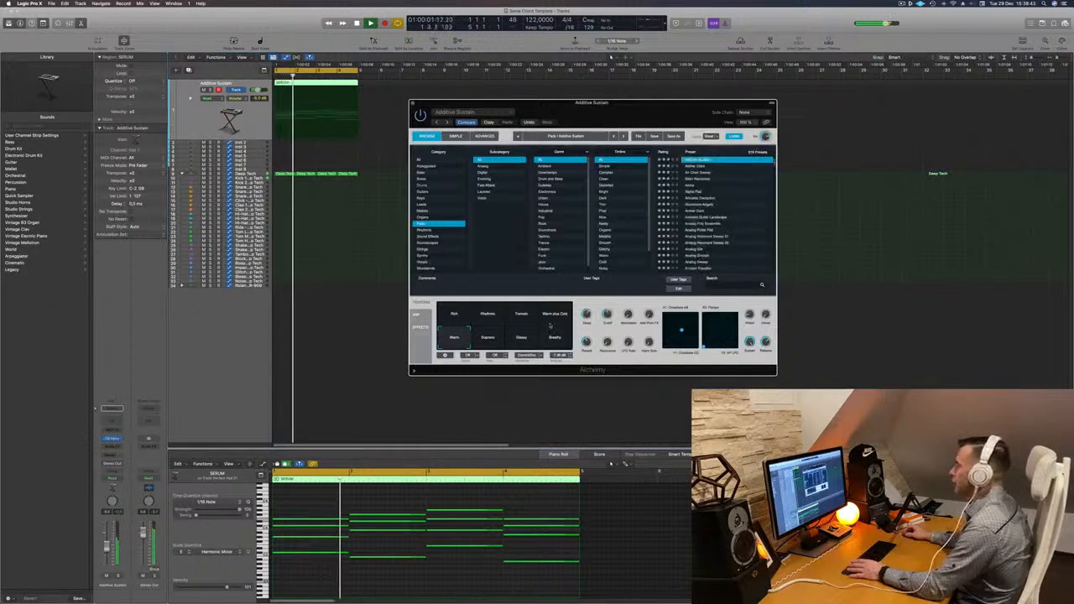
pyautogui.click(699, 166)
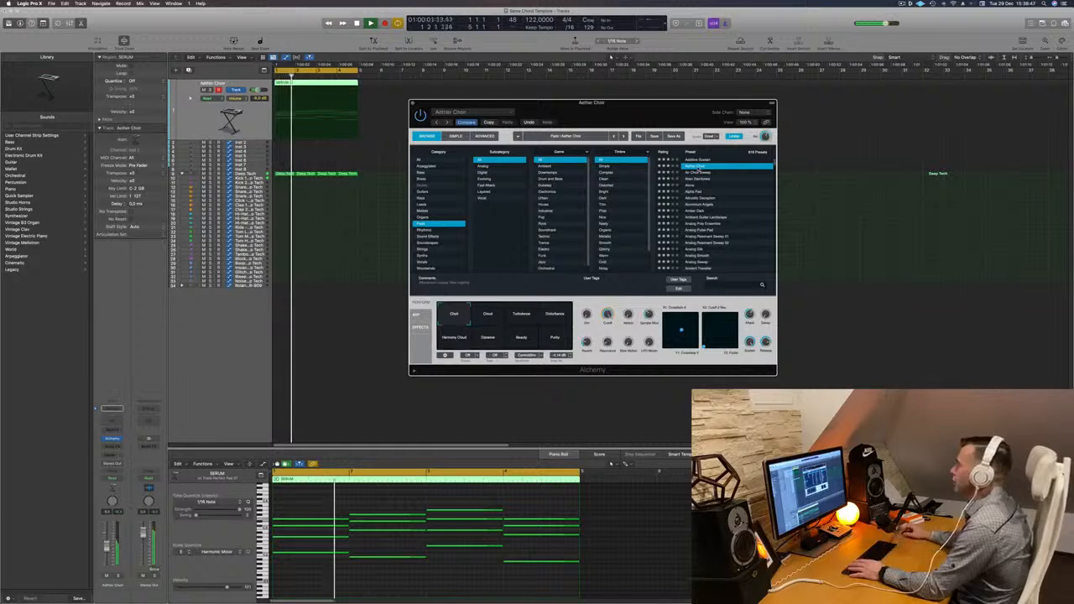
pyautogui.click(697, 179)
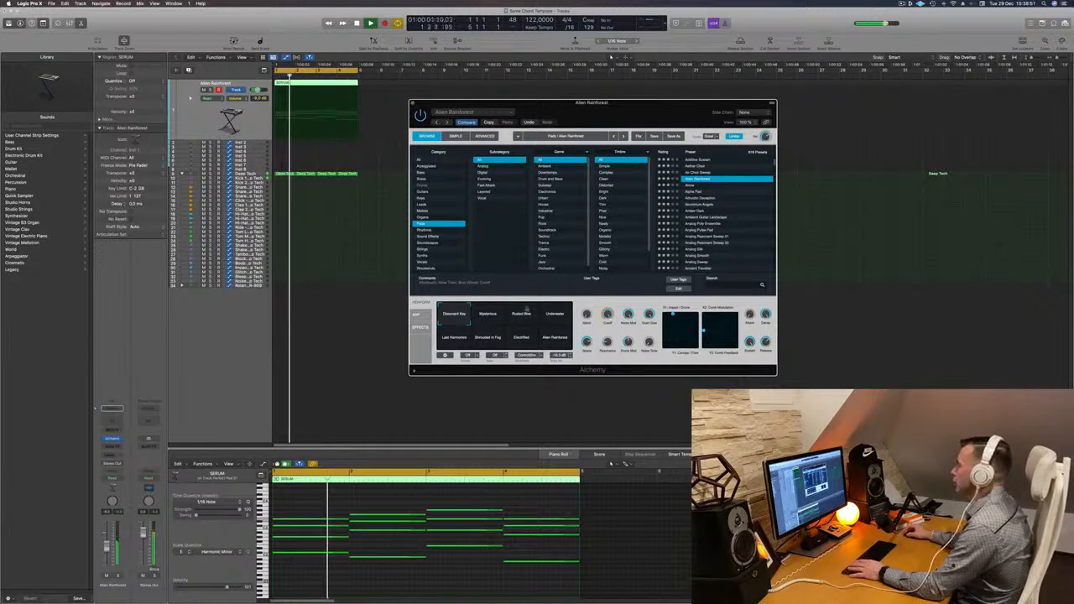
pyautogui.click(697, 192)
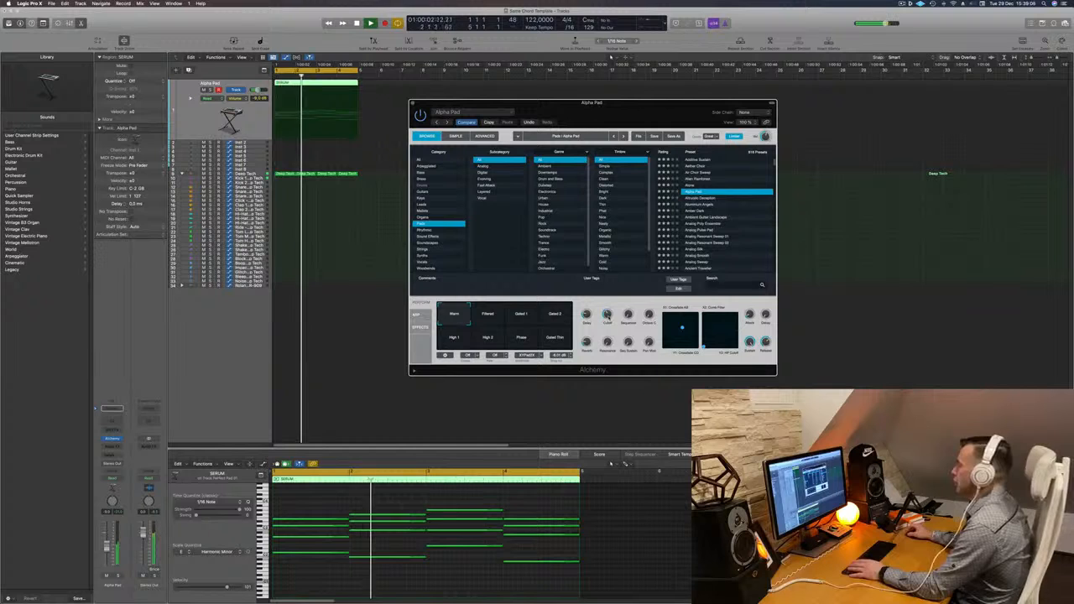
pyautogui.click(700, 199)
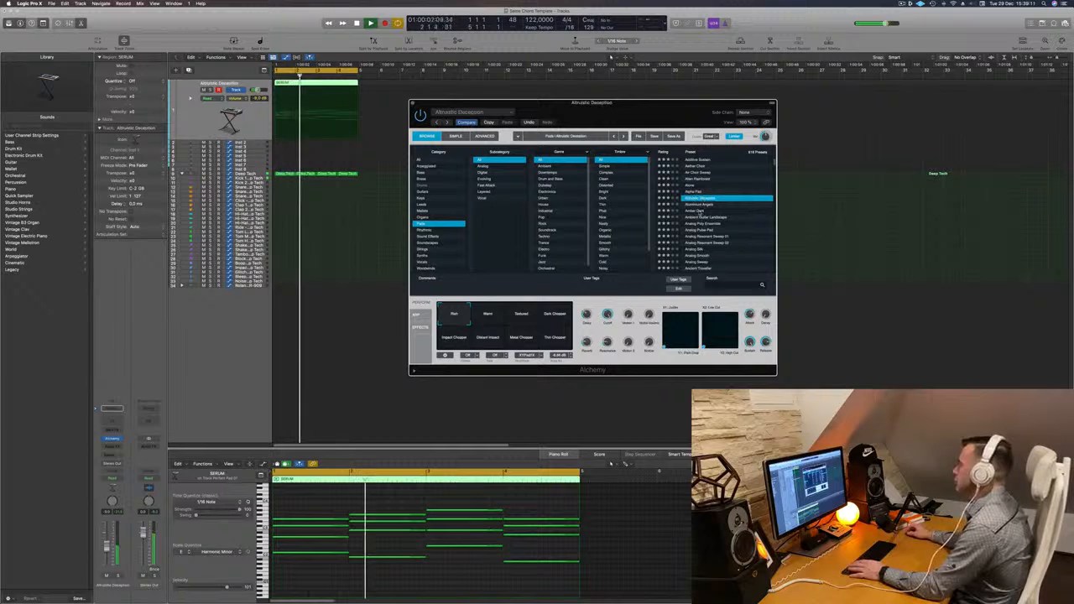
# Load the Amber Dark preset and audition its Dark Rhythmic, Thin Rhythmic, Thin, Rich Swell and Pan Swell snapshots.
pyautogui.click(699, 210)
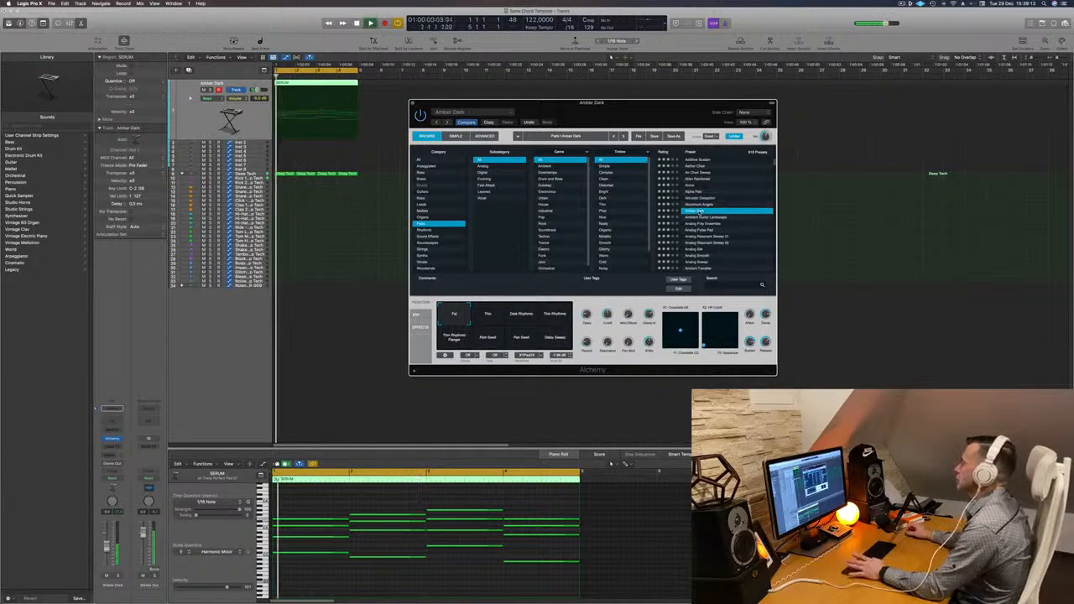
pyautogui.click(521, 316)
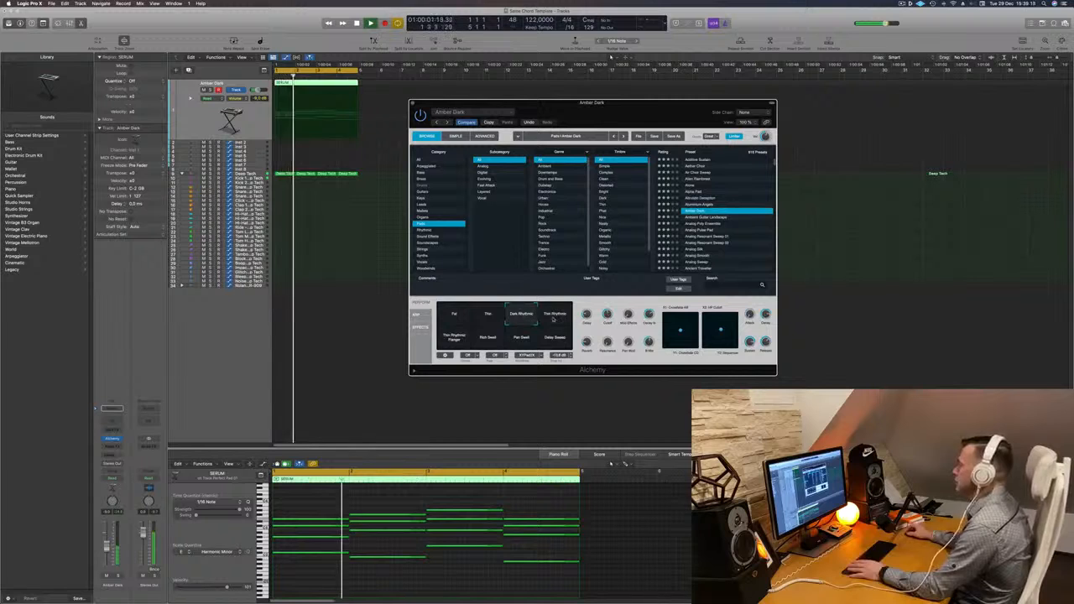
pyautogui.click(554, 319)
pyautogui.click(498, 321)
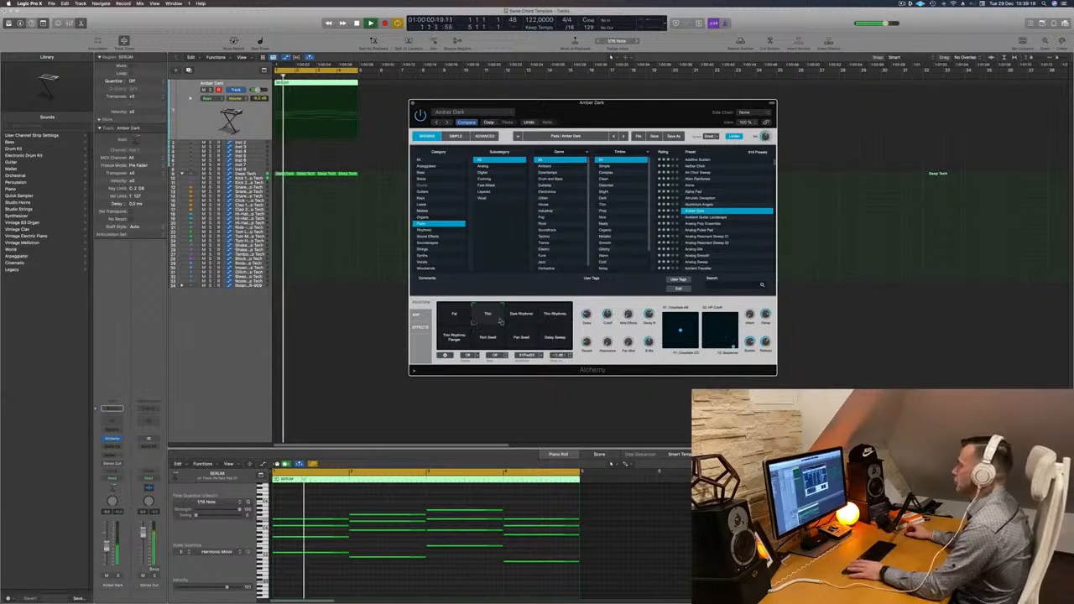
pyautogui.click(500, 341)
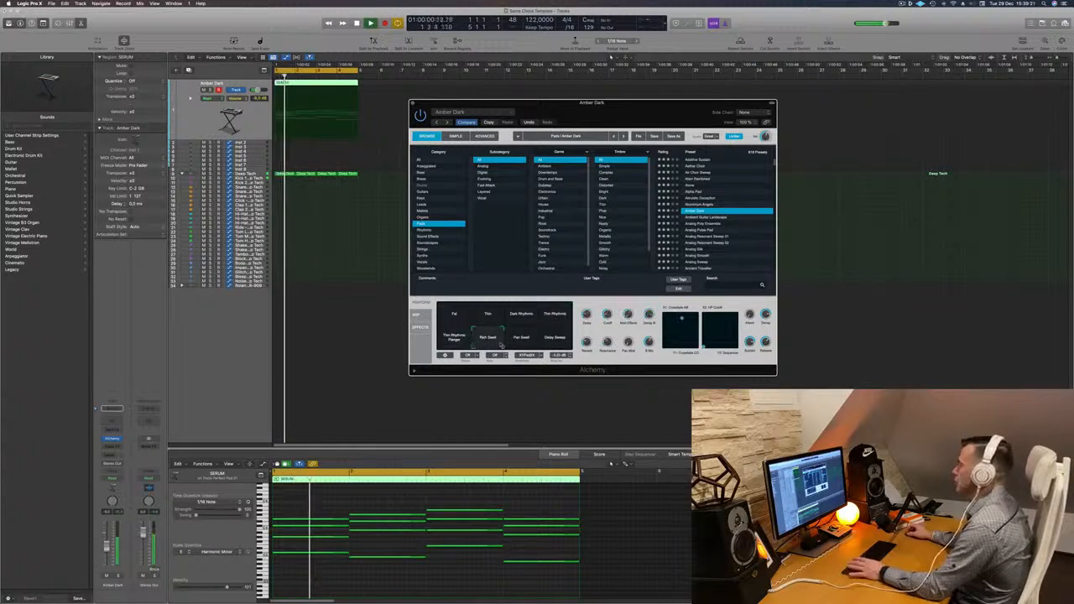
pyautogui.click(524, 338)
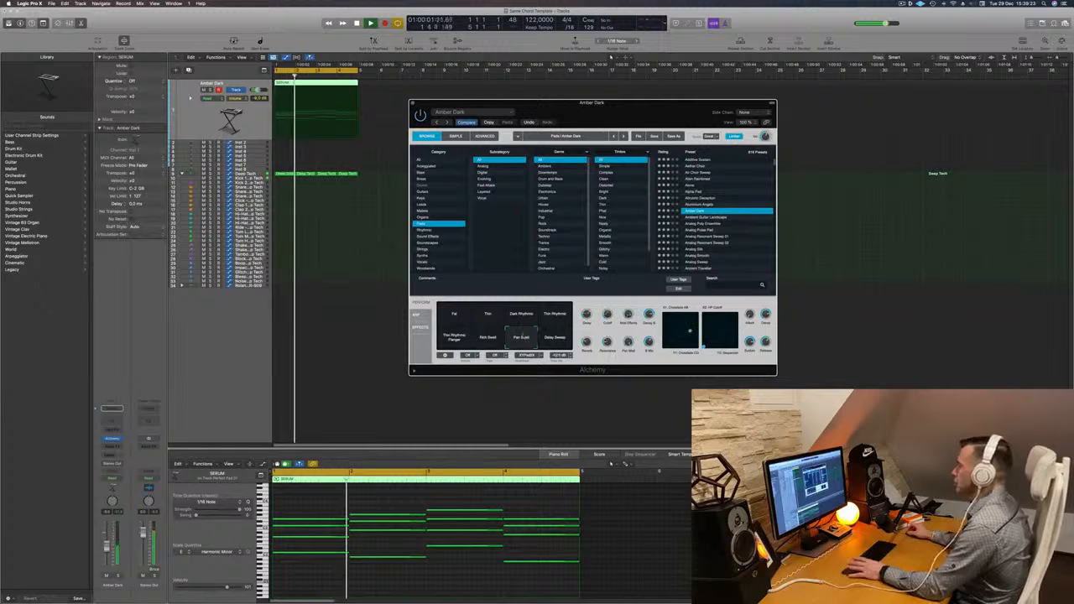
# Audition Amber Dark's Delay Sweep and Thin Rhythmic snapshots and the following pad presets from Ambient Guitar Landscape to Analog Resonant Sweep 01.
pyautogui.click(554, 339)
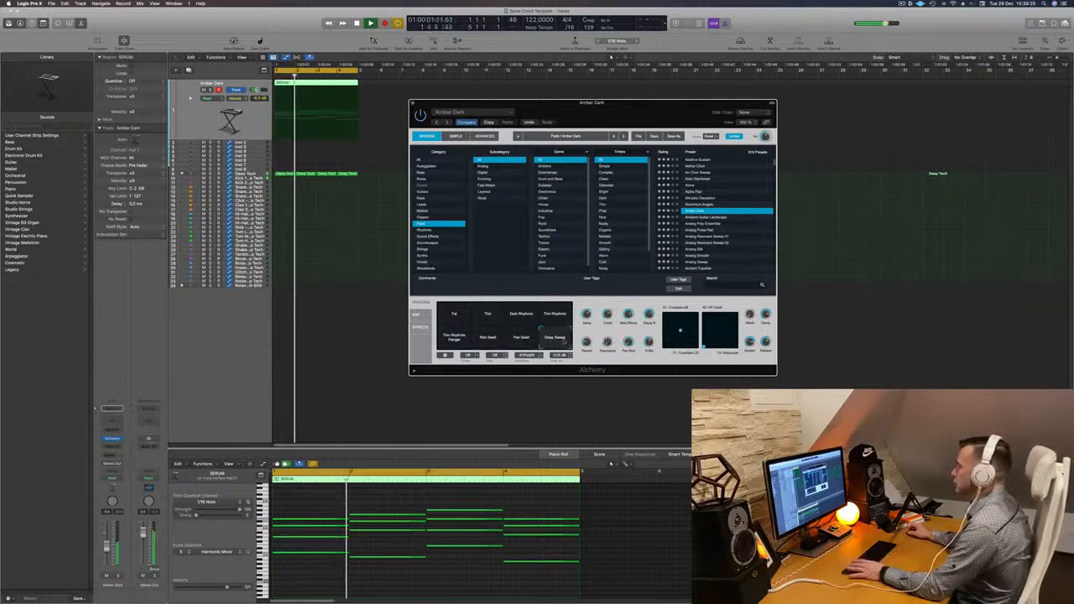
pyautogui.click(556, 315)
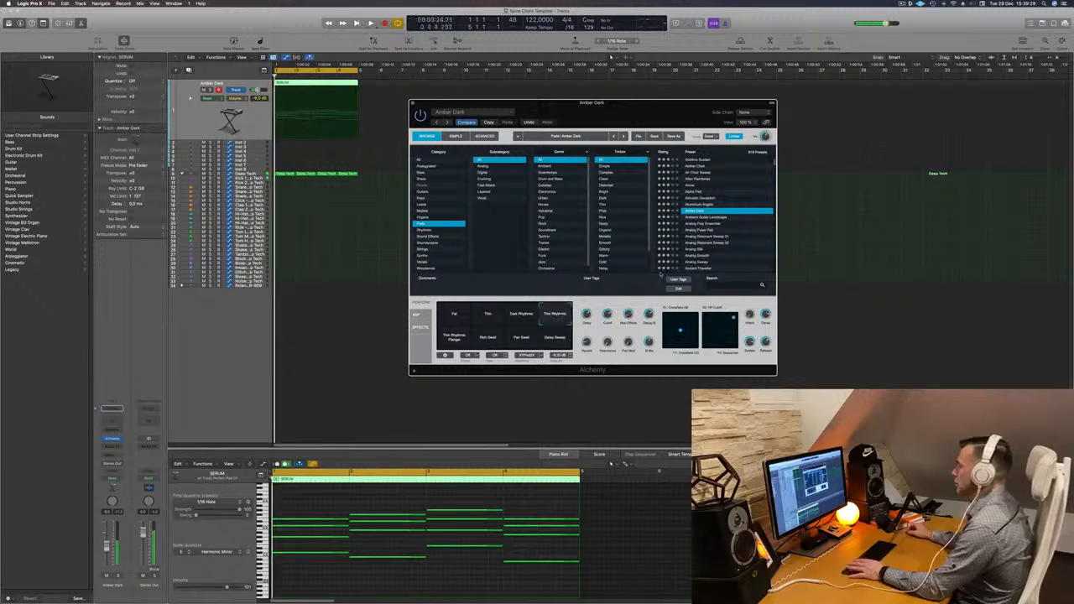
pyautogui.click(701, 218)
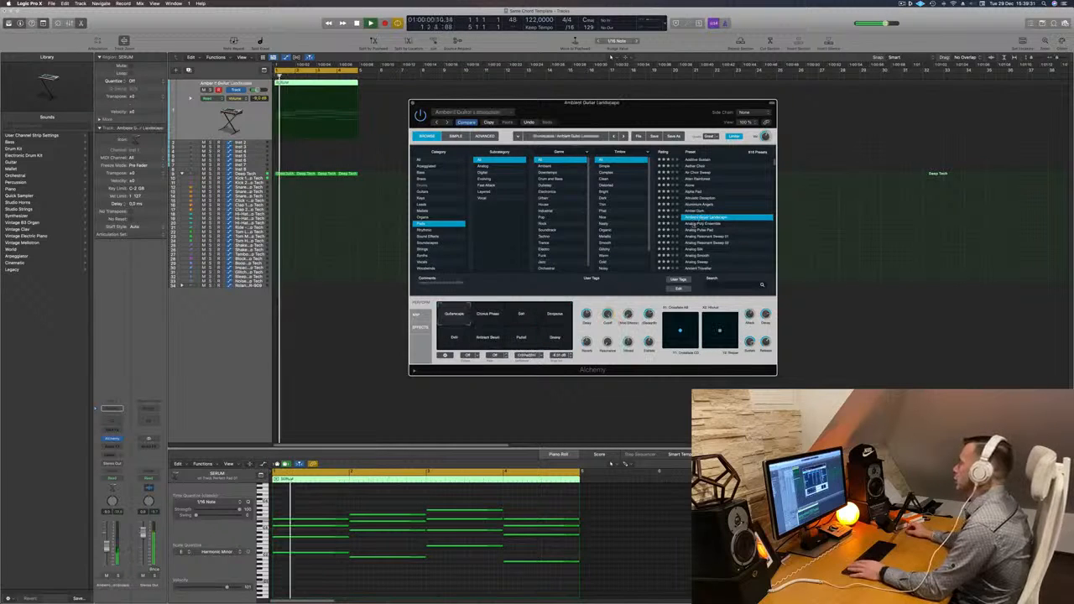
pyautogui.press('Down')
pyautogui.press('Down')
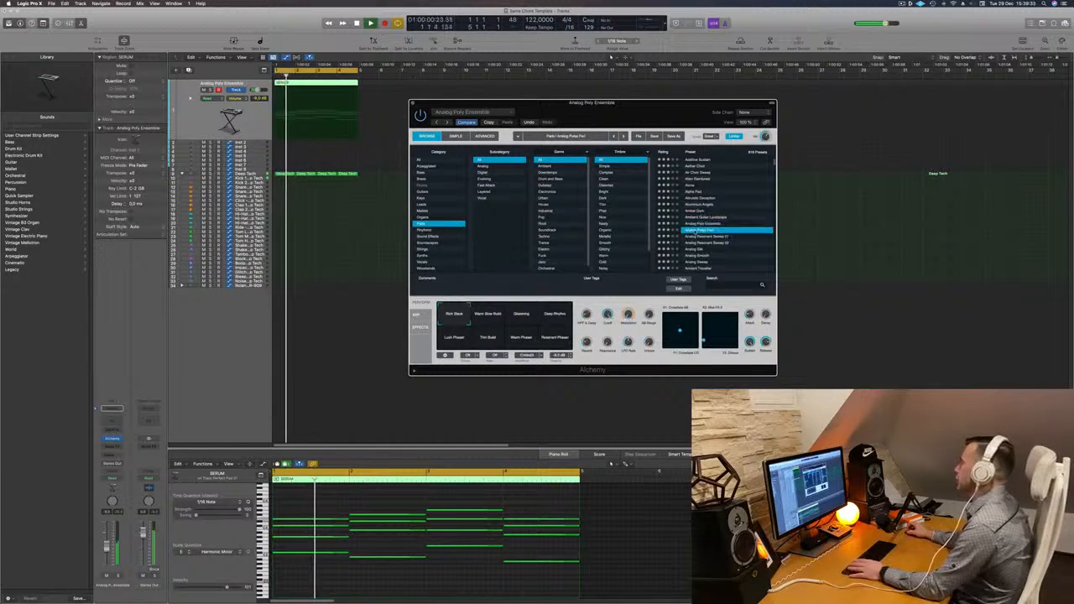
pyautogui.press('Down')
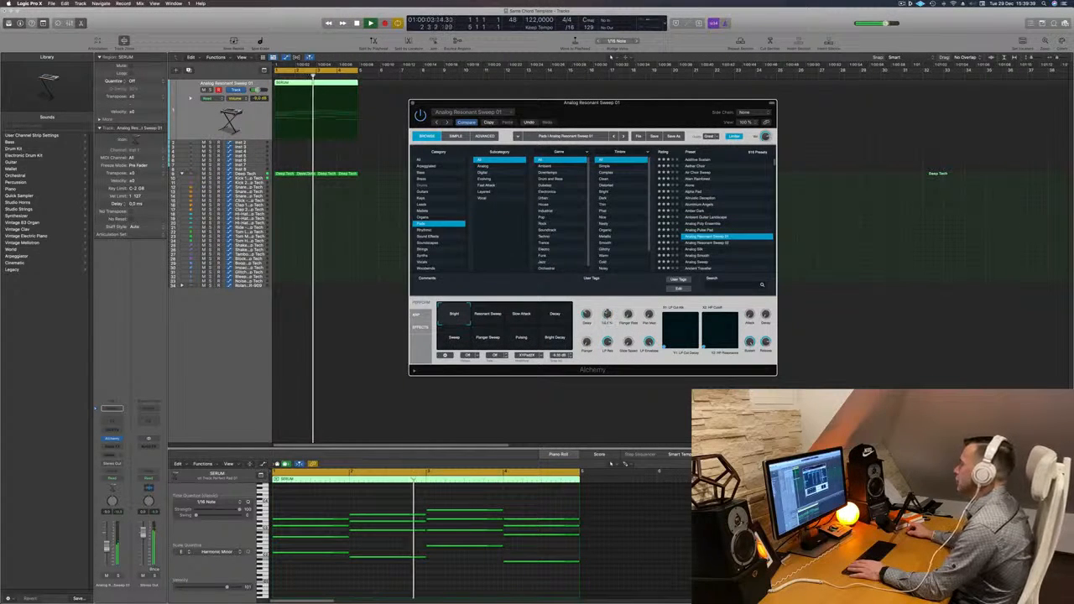
# Audition the Slow Attack, Decay, Sweep, Flanger Sweep, Pulsing and Bright Decay snapshots of Analog Resonant Sweep 01, finishing on Bright.
pyautogui.press('Return')
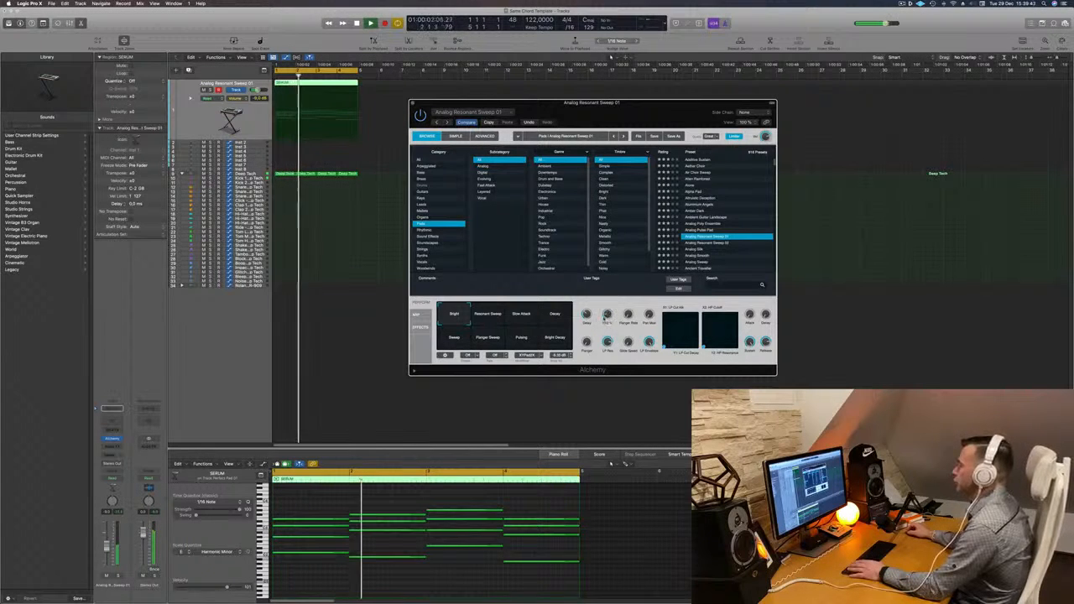
pyautogui.press('Return')
pyautogui.click(521, 317)
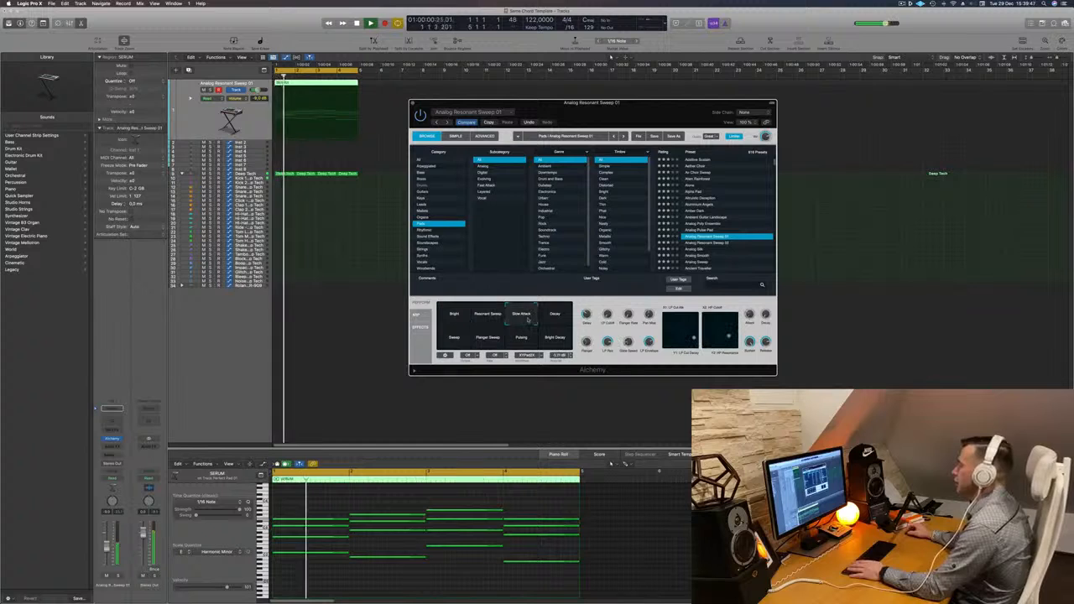
pyautogui.click(553, 316)
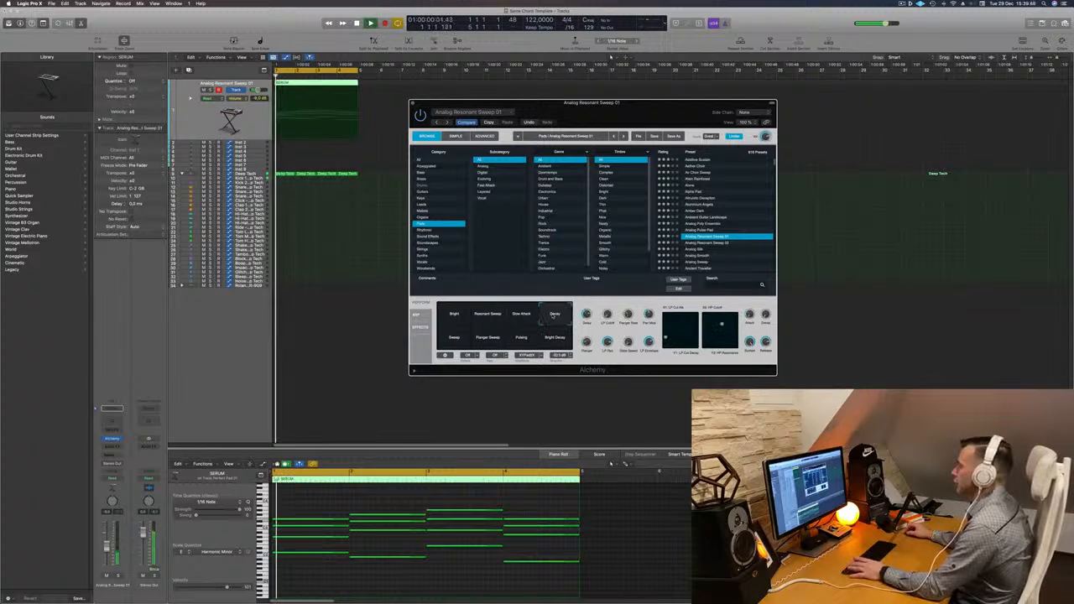
pyautogui.click(448, 342)
pyautogui.click(505, 339)
pyautogui.click(521, 339)
pyautogui.click(551, 337)
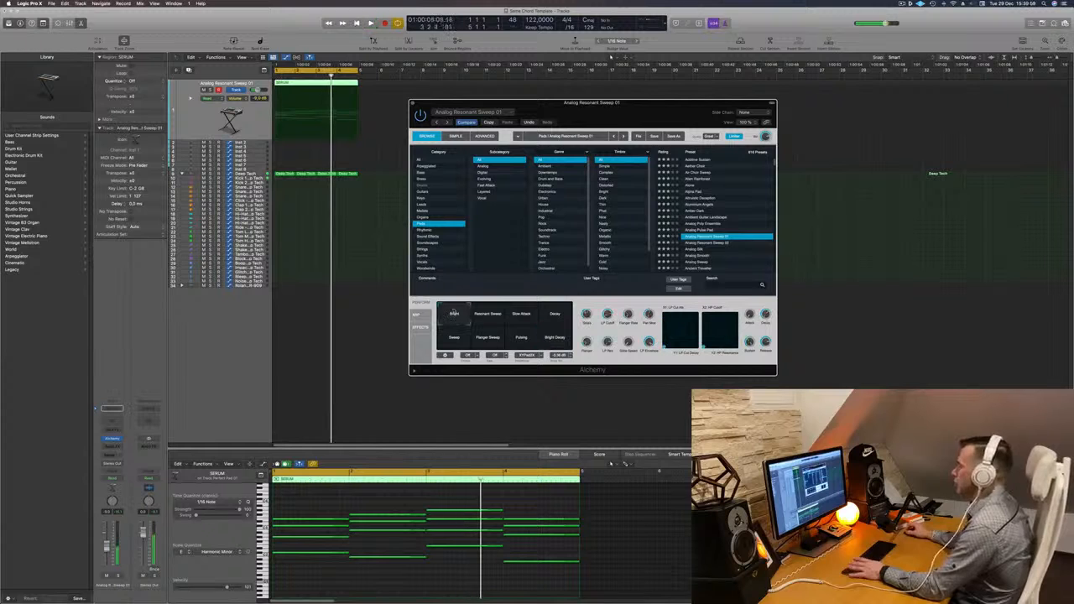
# Duplicate the Analog Resonant Sweep 01 track with its settings and copy the SERUM chord region onto the new track.
pyautogui.moveTo(624, 115); pyautogui.dragTo(677, 120)
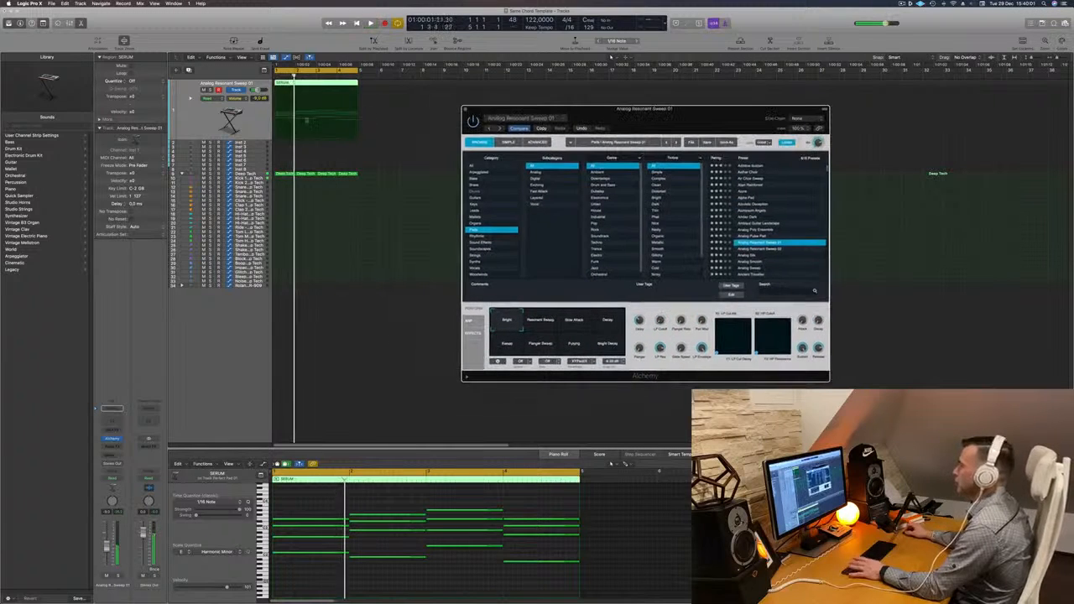
pyautogui.press('space')
pyautogui.click(188, 70)
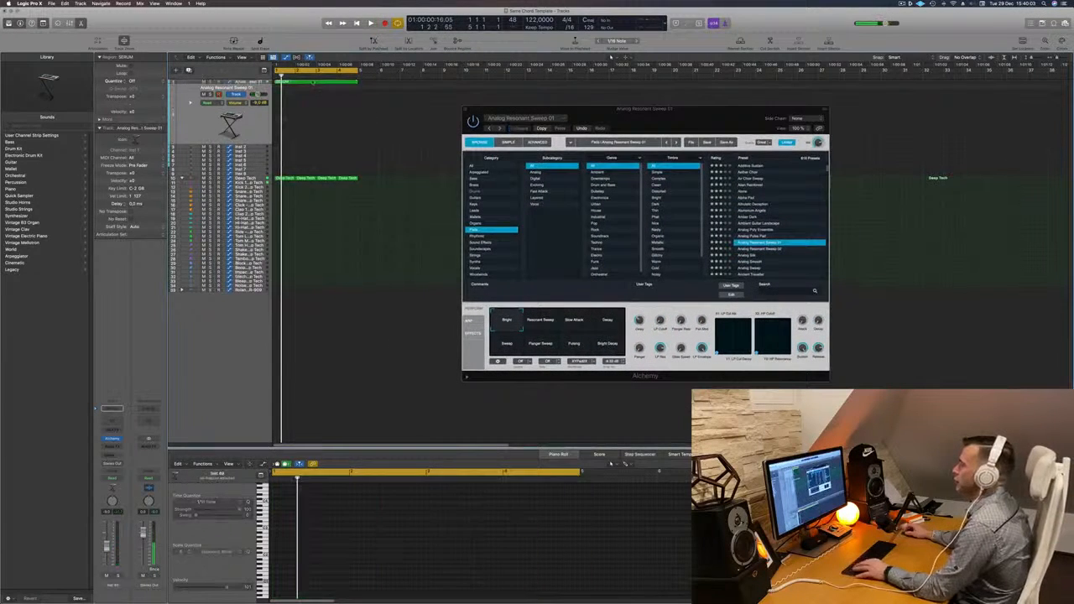
pyautogui.moveTo(306, 83); pyautogui.dragTo(307, 106)
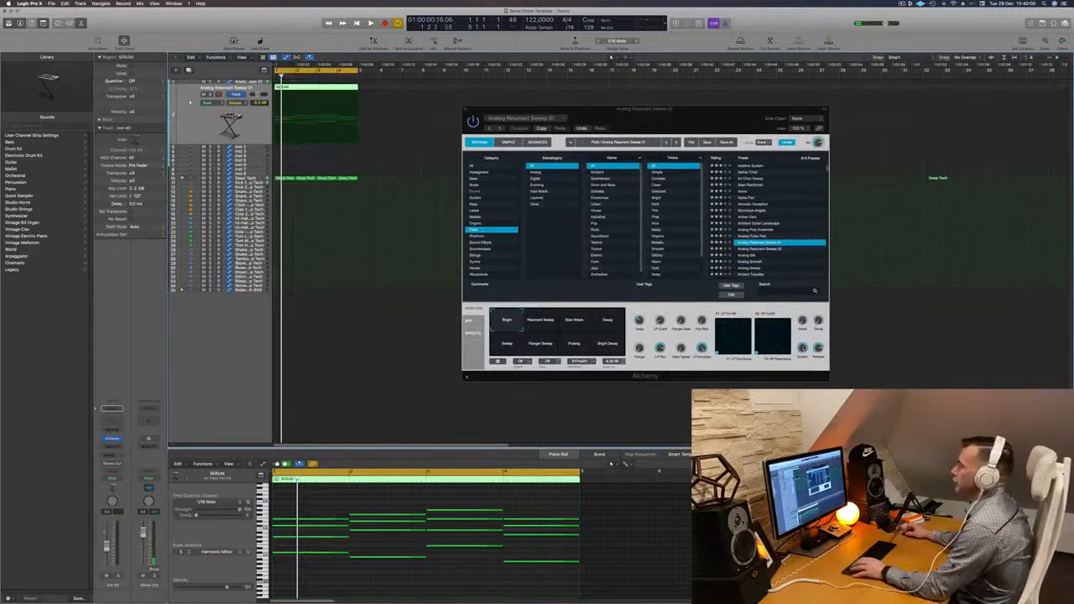
pyautogui.press('space')
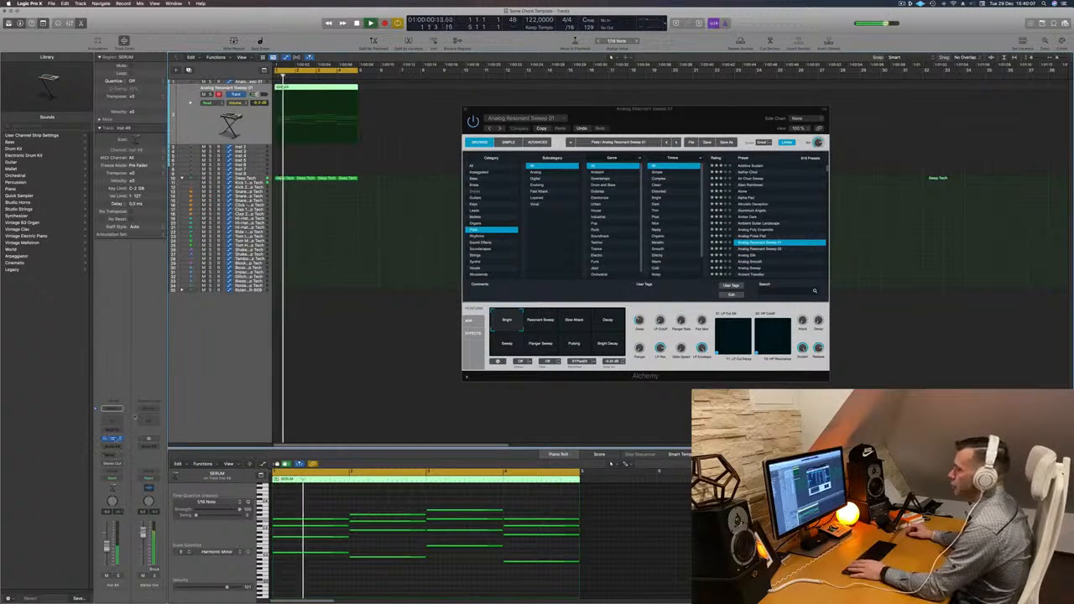
# Open Alchemy on the duplicate track and audition its Sweep and Flanger Sweep snapshots, finishing on Bright Decay.
pyautogui.click(113, 440)
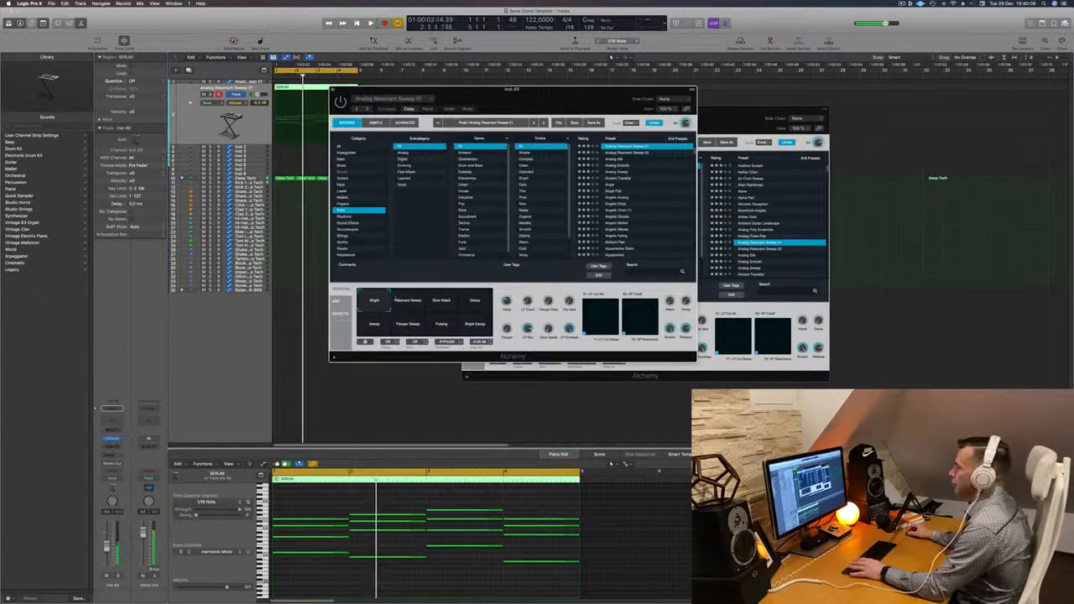
pyautogui.click(438, 328)
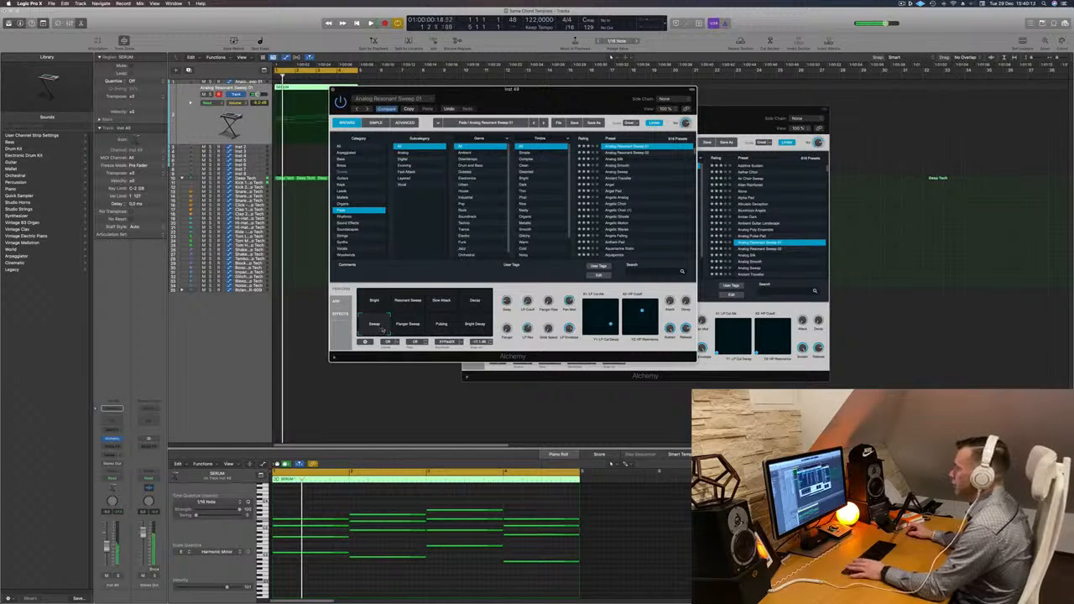
pyautogui.click(418, 325)
pyautogui.click(476, 326)
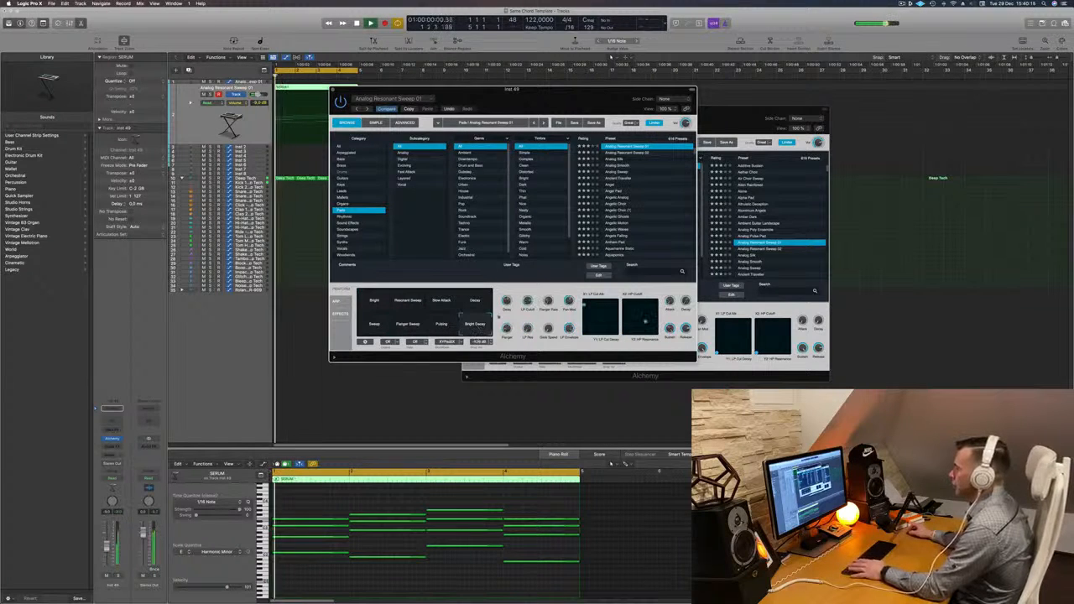
# Move the duplicate track's Alchemy window aside, select the original track and close its Alchemy window.
pyautogui.moveTo(551, 106); pyautogui.dragTo(922, 283)
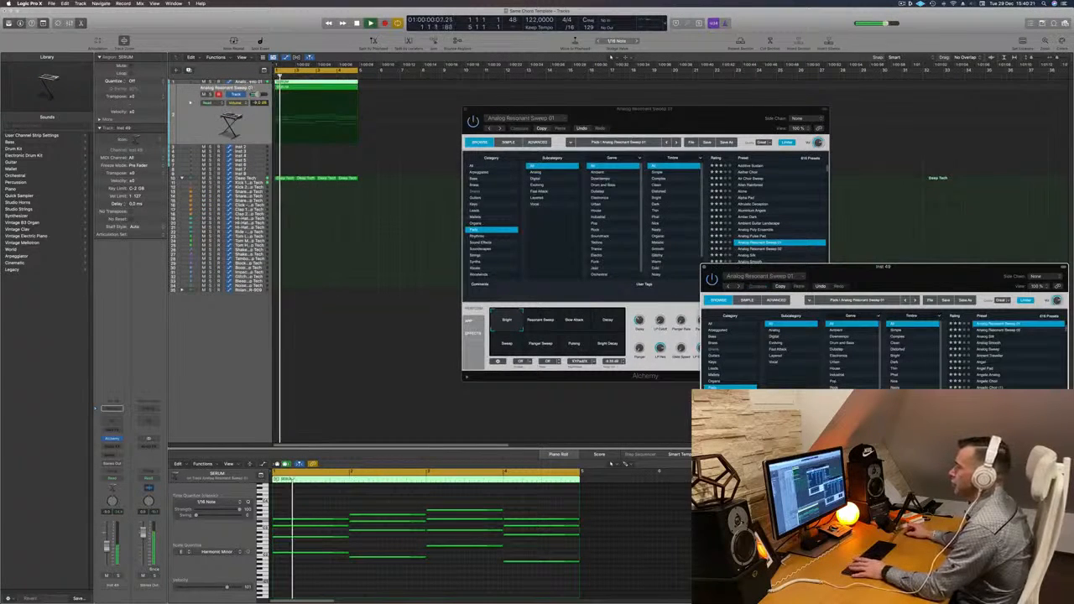
pyautogui.click(248, 82)
pyautogui.moveTo(537, 110); pyautogui.dragTo(416, 172)
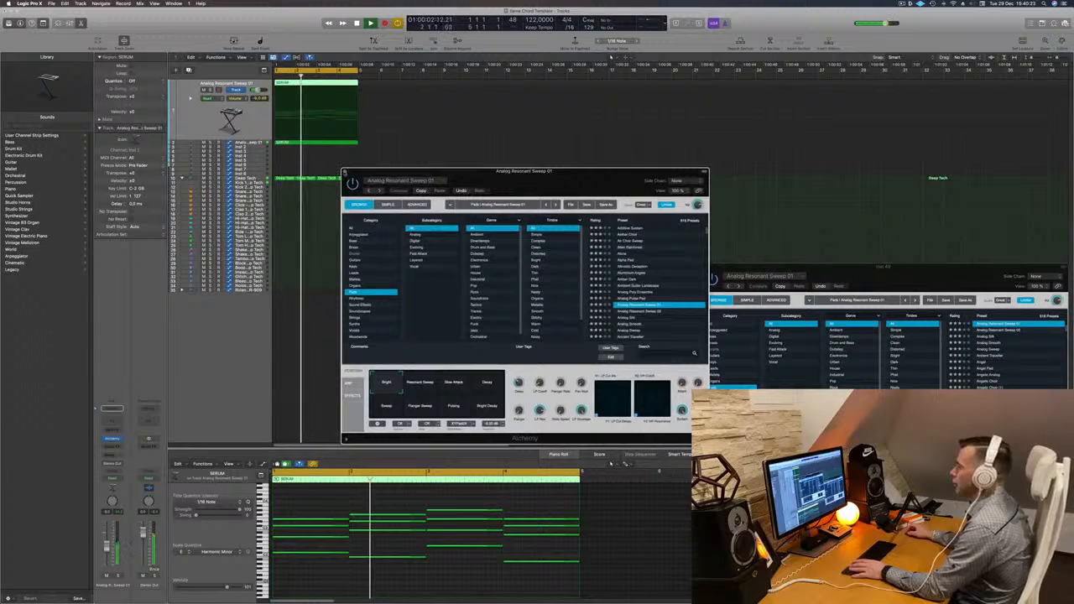
pyautogui.click(345, 172)
pyautogui.moveTo(827, 266); pyautogui.dragTo(729, 147)
# Balance the volumes of the original and duplicate pad tracks against each other during playback.
pyautogui.press('space')
pyautogui.press('space')
pyautogui.press('space')
pyautogui.press('space')
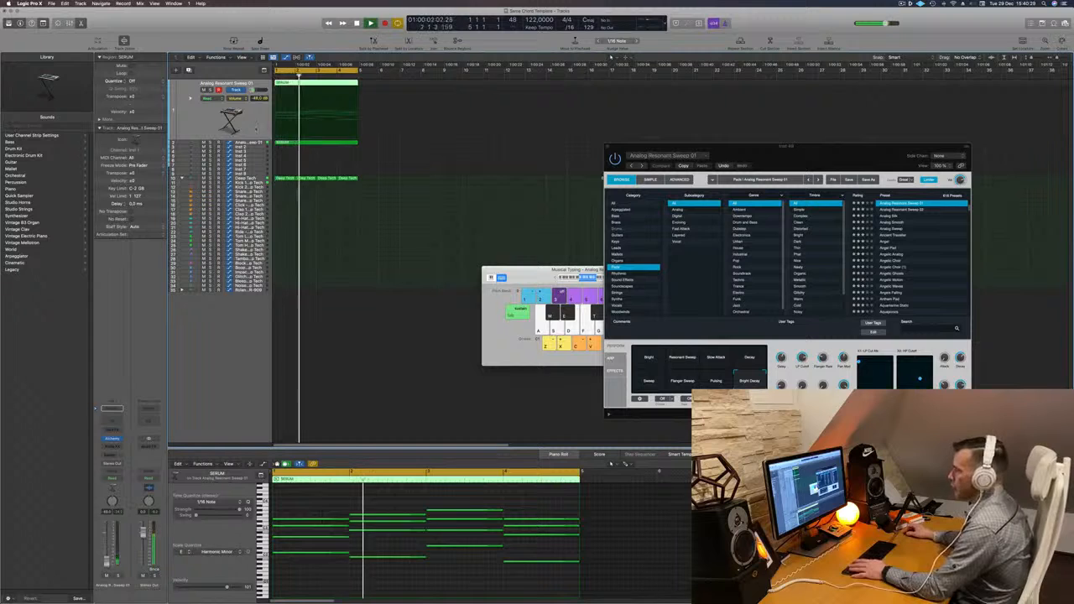
pyautogui.press('Down')
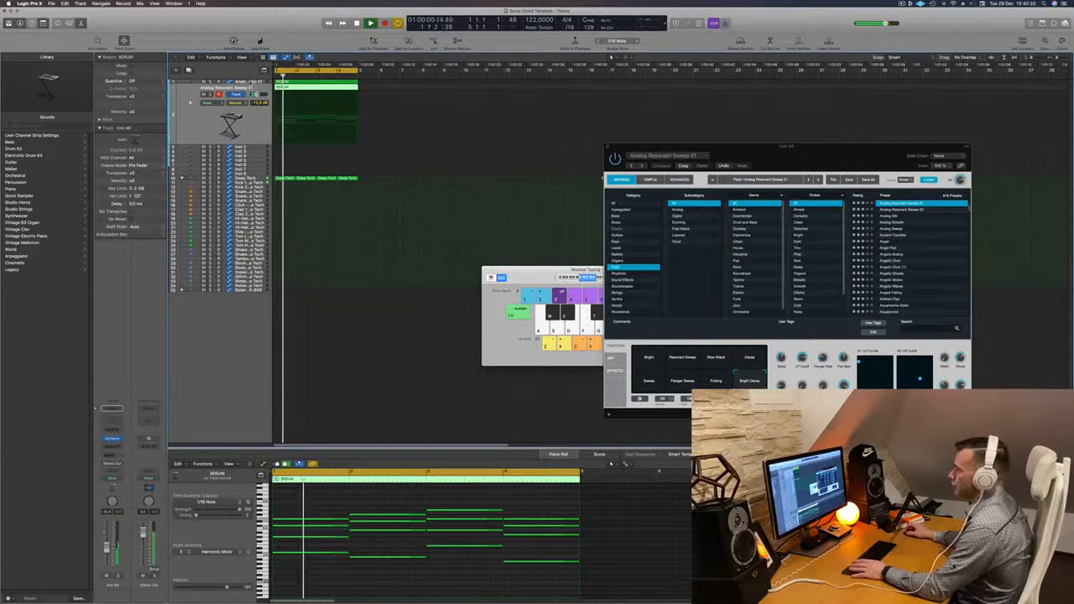
pyautogui.press('Up')
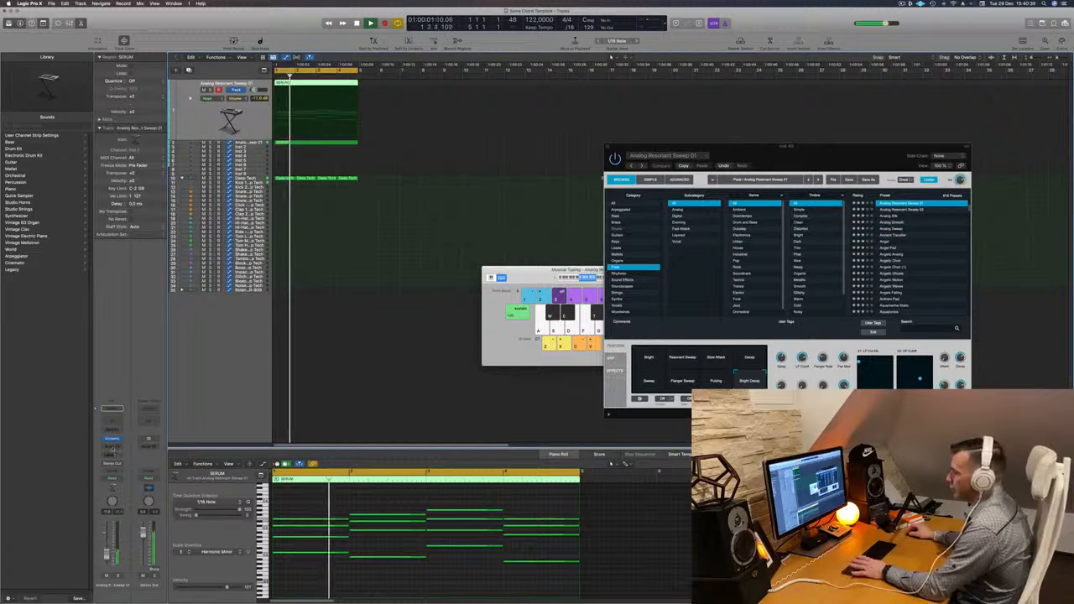
# Reopen Alchemy on the original track, adjust its LP Cutoff and raise the track's volume during playback.
pyautogui.click(111, 440)
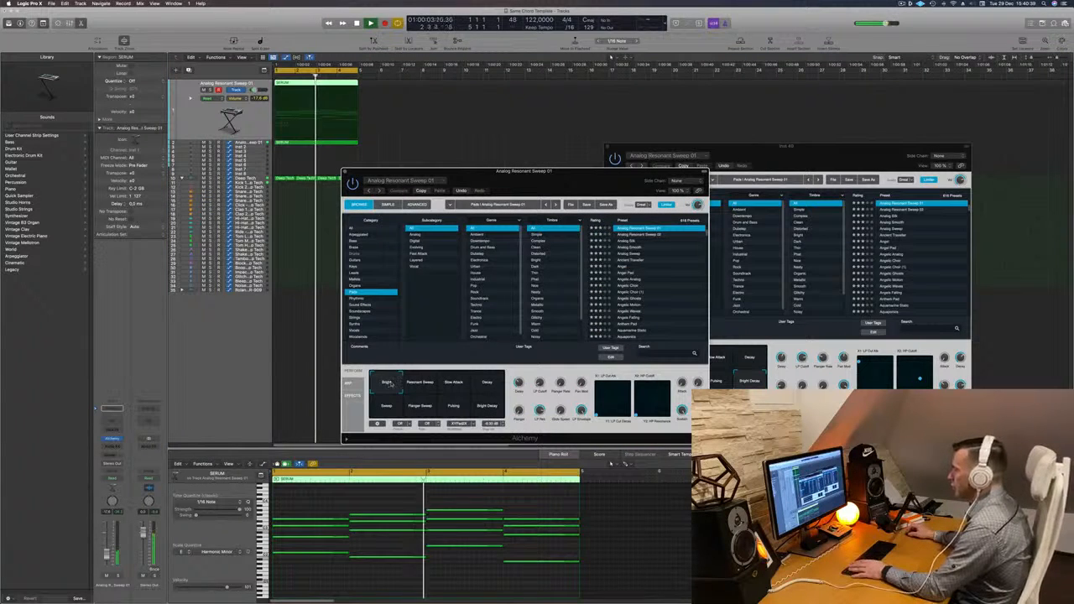
pyautogui.press('space')
pyautogui.press('space')
pyautogui.moveTo(539, 383); pyautogui.dragTo(539, 389)
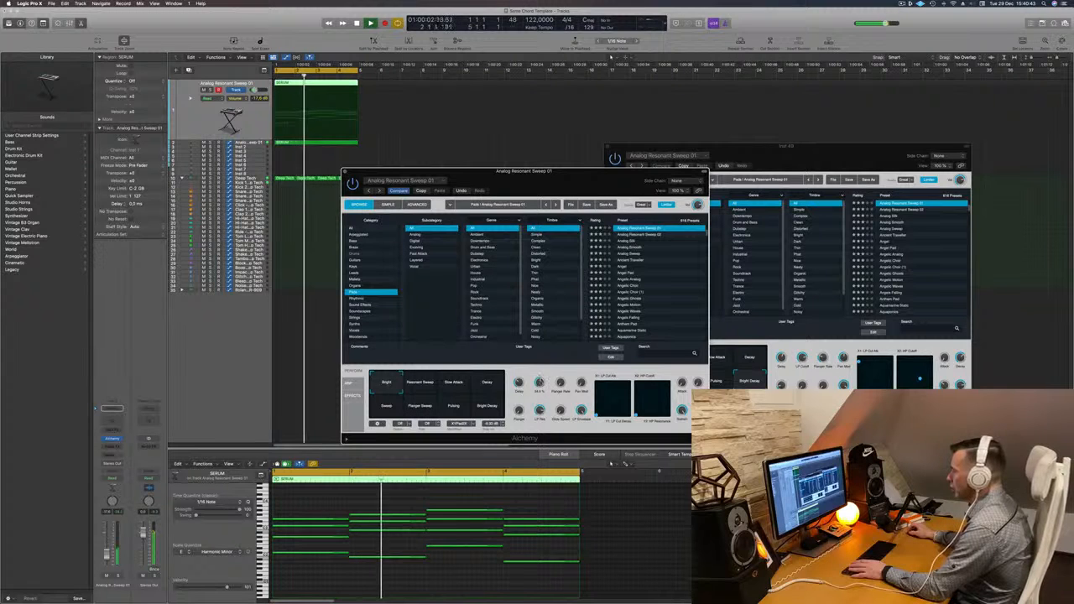
pyautogui.moveTo(567, 192); pyautogui.dragTo(801, 205)
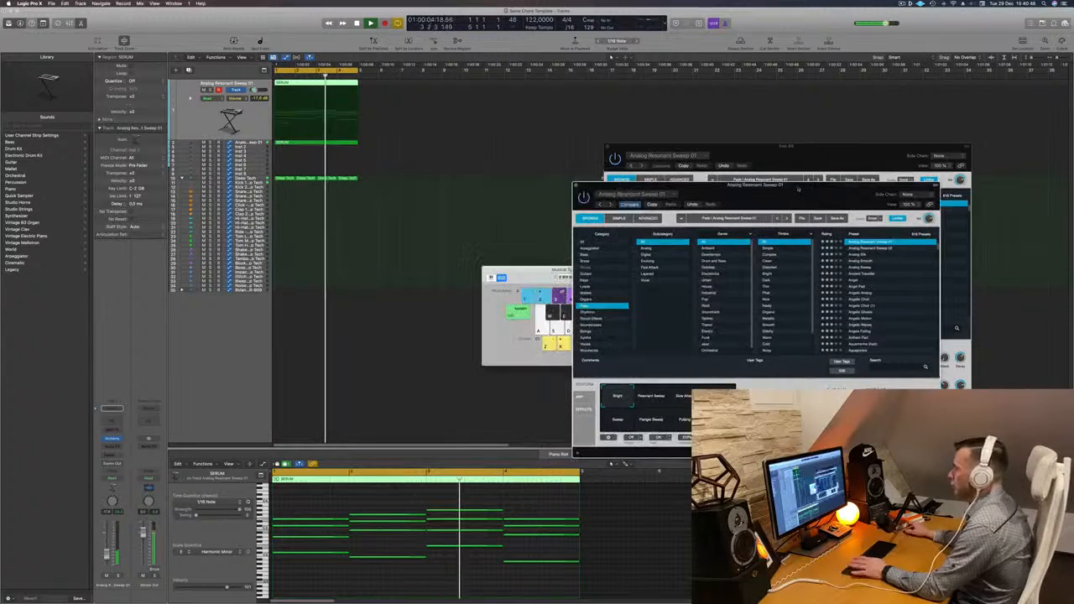
pyautogui.press('space')
pyautogui.press('space')
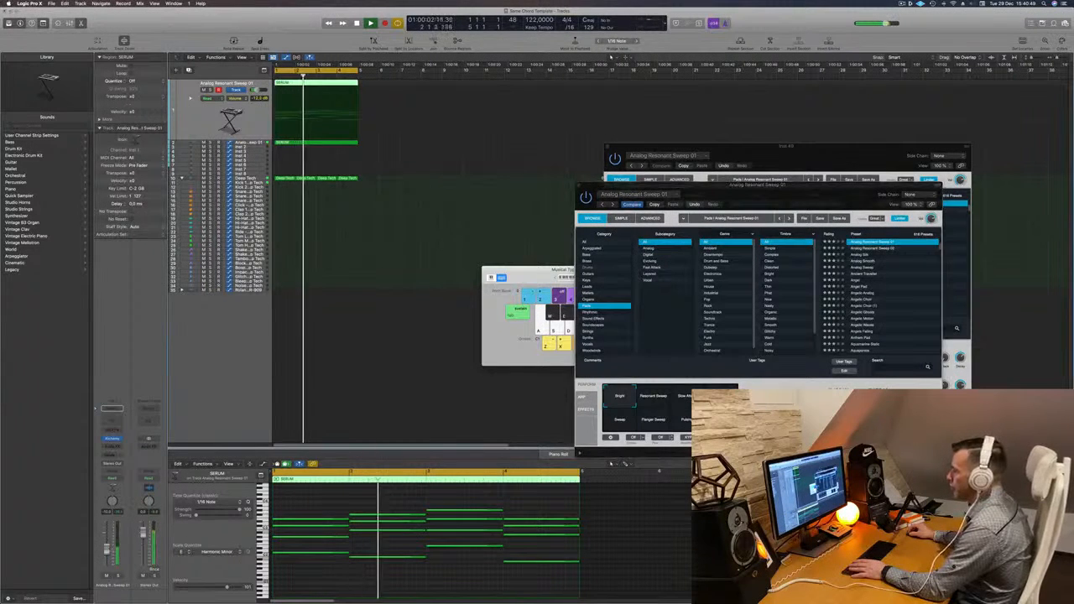
# Close the Alchemy windows of both pad tracks.
pyautogui.moveTo(756, 188); pyautogui.dragTo(425, 262)
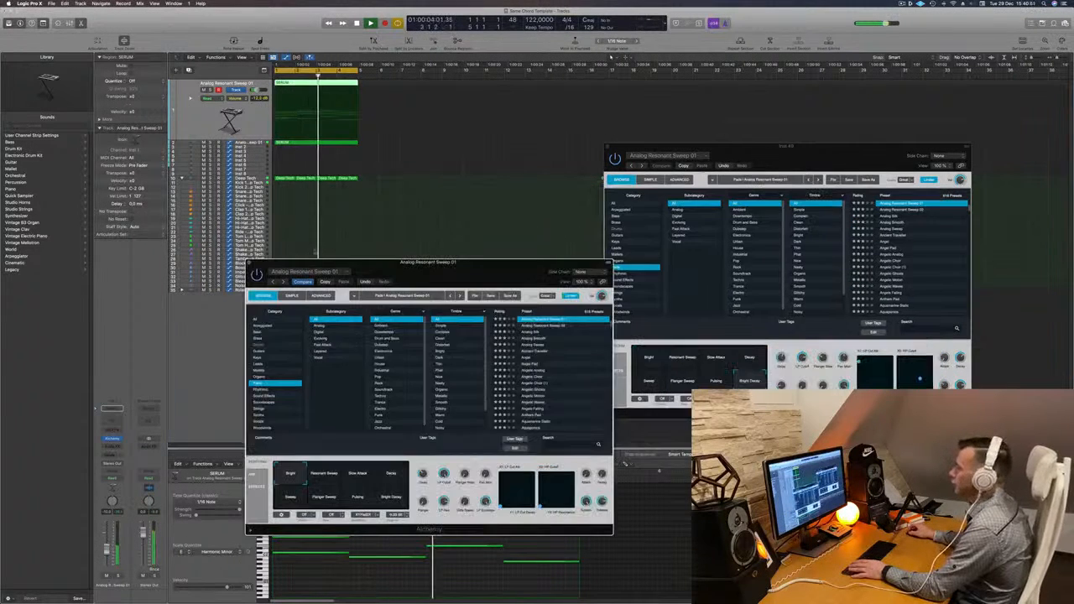
pyautogui.click(250, 263)
pyautogui.moveTo(783, 147); pyautogui.dragTo(738, 141)
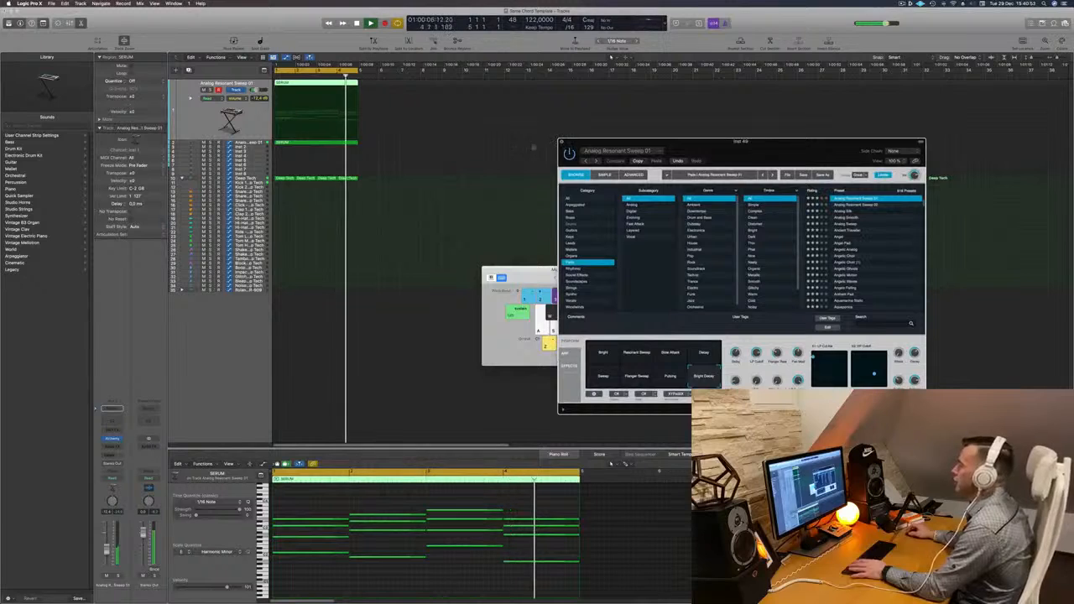
pyautogui.click(562, 144)
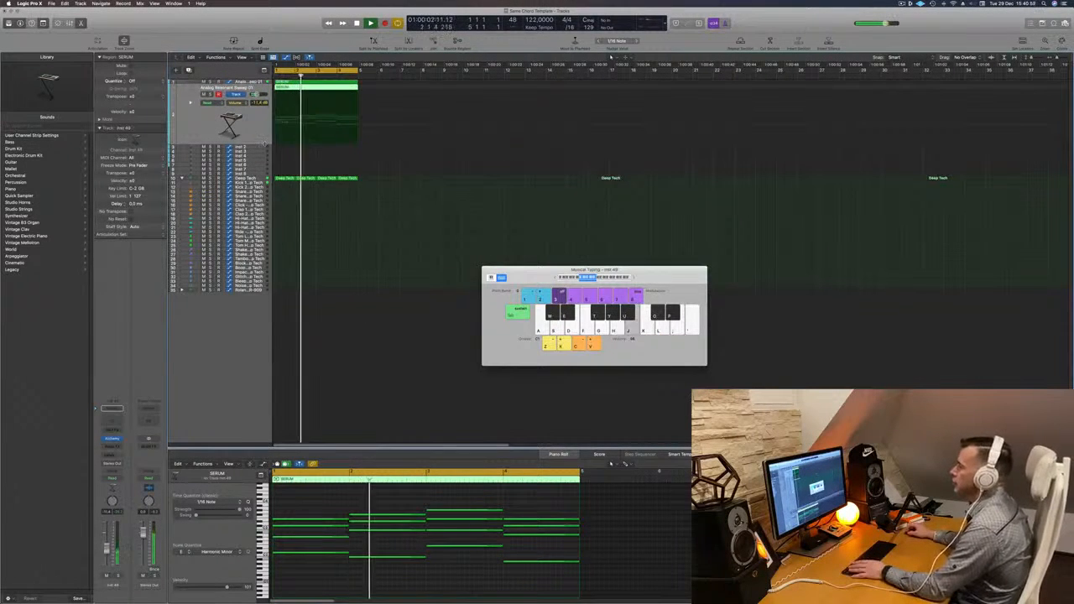
# Copy the SERUM region onto the Inst 2 track and delete its upper chord notes, keeping only the lowest note of each chord.
pyautogui.click(264, 147)
pyautogui.click(306, 83)
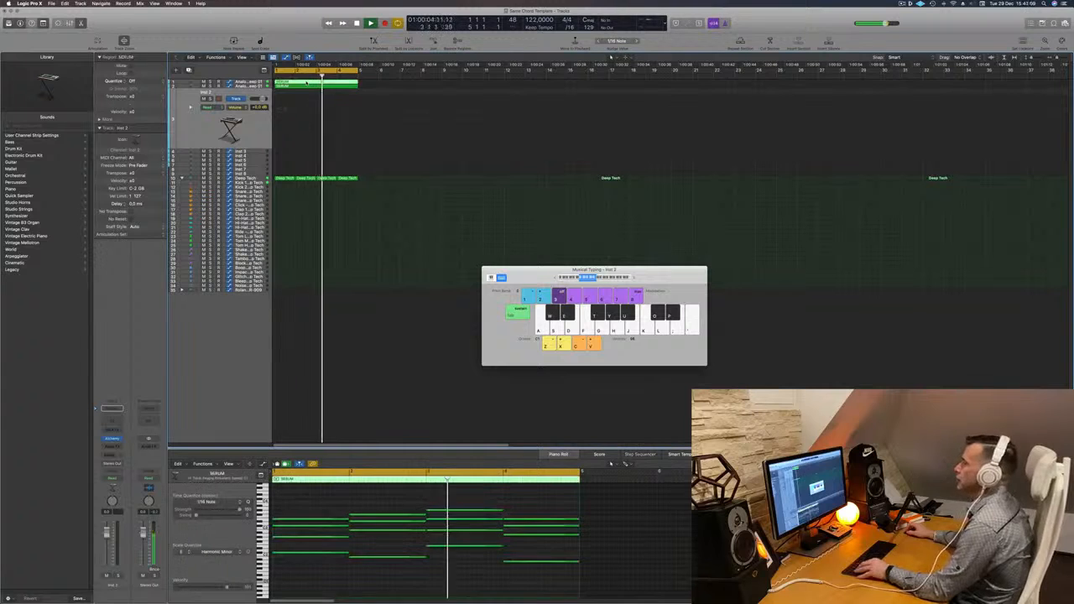
pyautogui.moveTo(306, 83); pyautogui.dragTo(303, 121)
pyautogui.press('space')
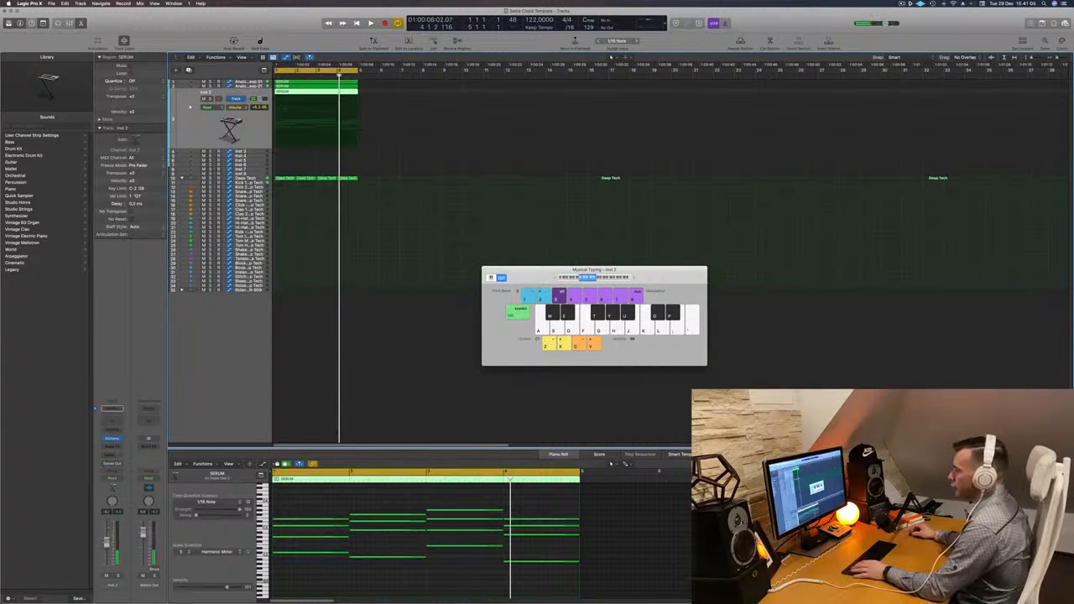
pyautogui.moveTo(309, 494); pyautogui.dragTo(559, 537)
pyautogui.press('Delete')
# Shorten all four remaining bass notes in the Inst 2 region to short stabs.
pyautogui.press('super+a')
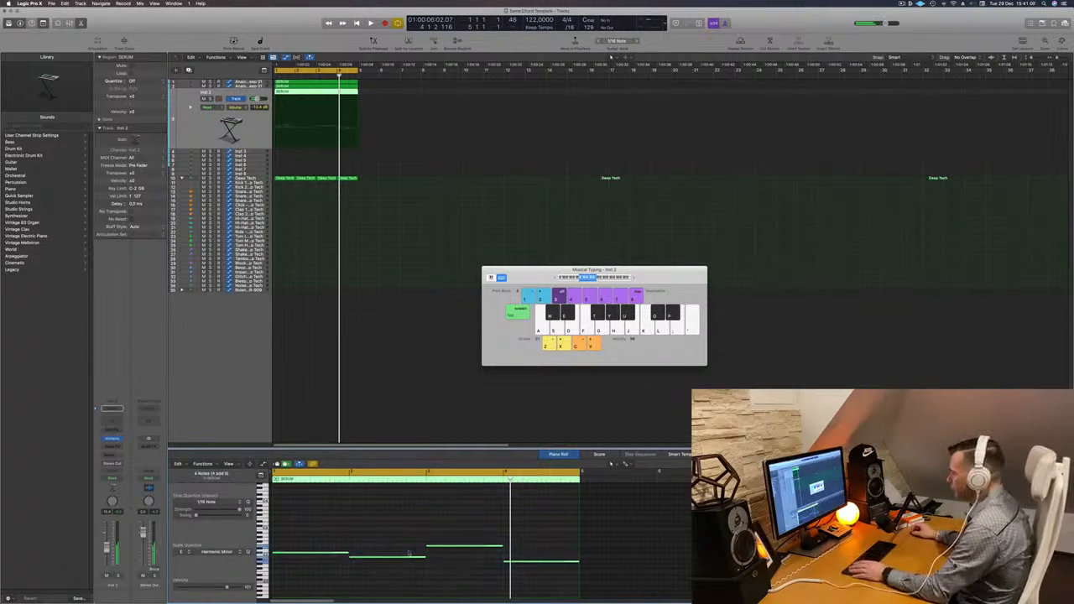
pyautogui.moveTo(424, 558); pyautogui.dragTo(355, 565)
pyautogui.scroll(5, 381, 573)
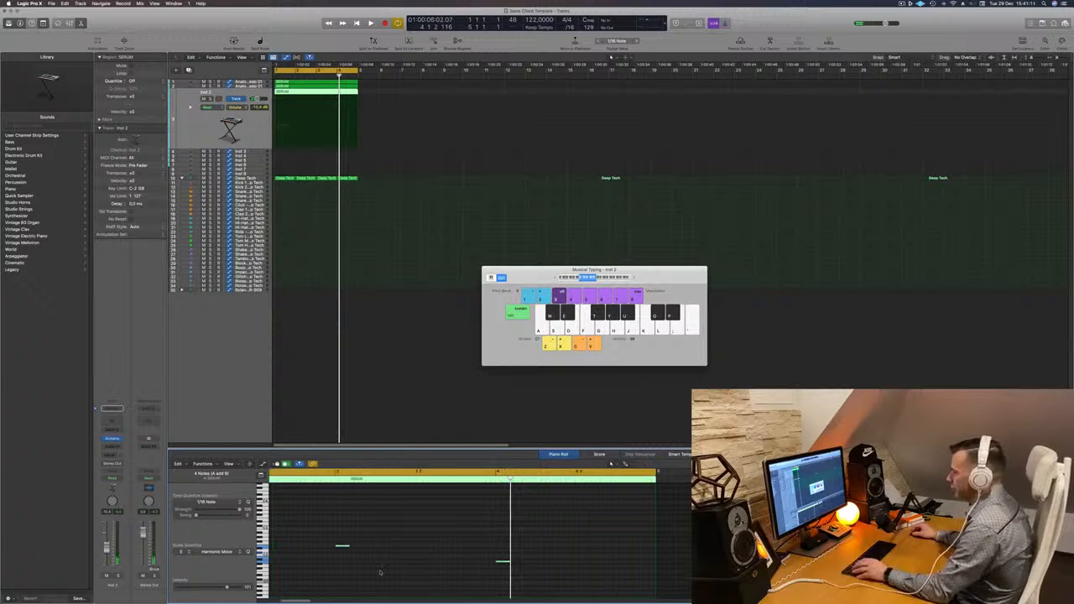
pyautogui.hscroll(-5, 401, 541)
# Shift all four short bass notes later within their bars, off the downbeats, during playback.
pyautogui.press('space')
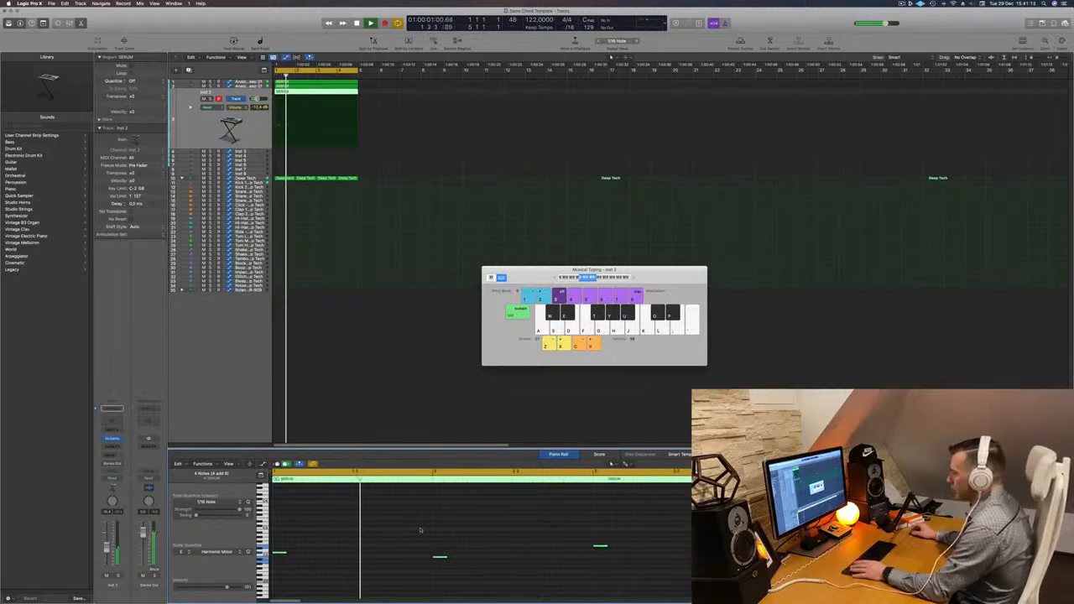
pyautogui.moveTo(277, 552); pyautogui.dragTo(336, 554)
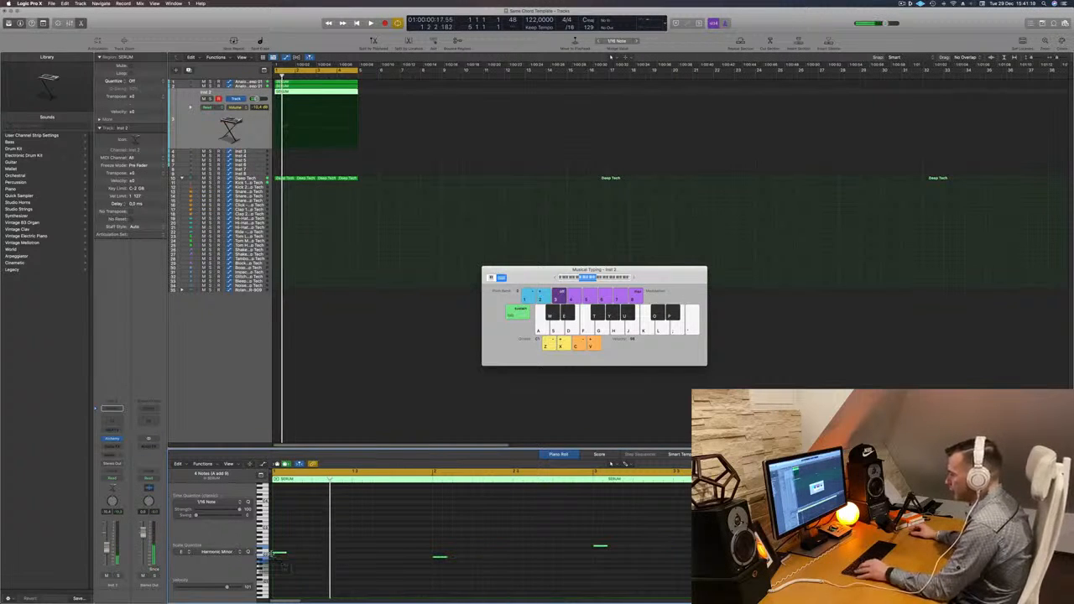
pyautogui.moveTo(279, 554); pyautogui.dragTo(339, 554)
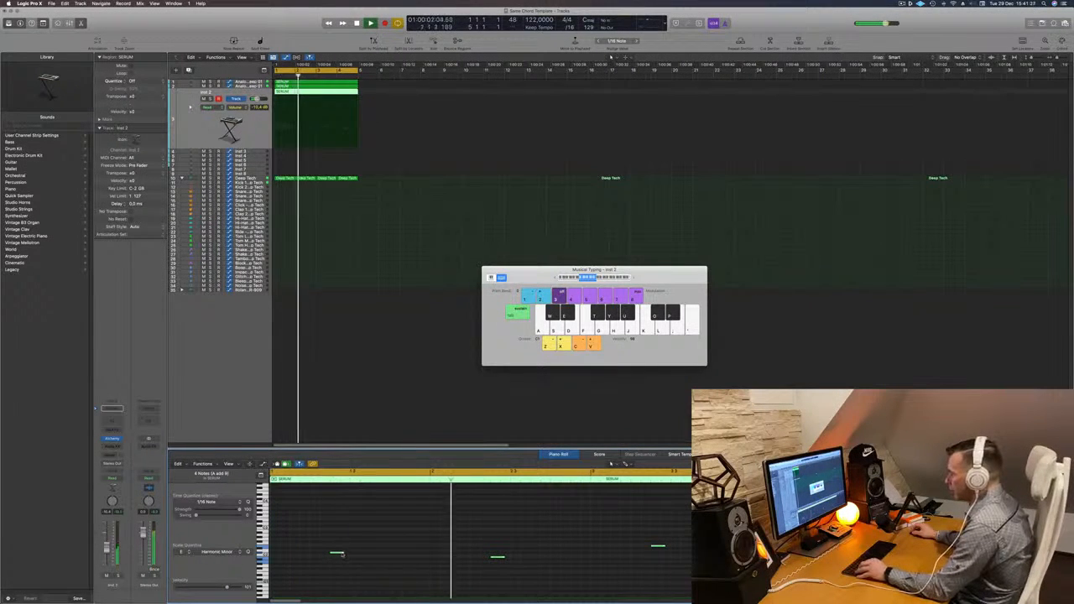
# Duplicate the short bass stabs in the Inst 2 region one beat later within their bars and play the result.
pyautogui.moveTo(340, 554); pyautogui.dragTo(377, 554)
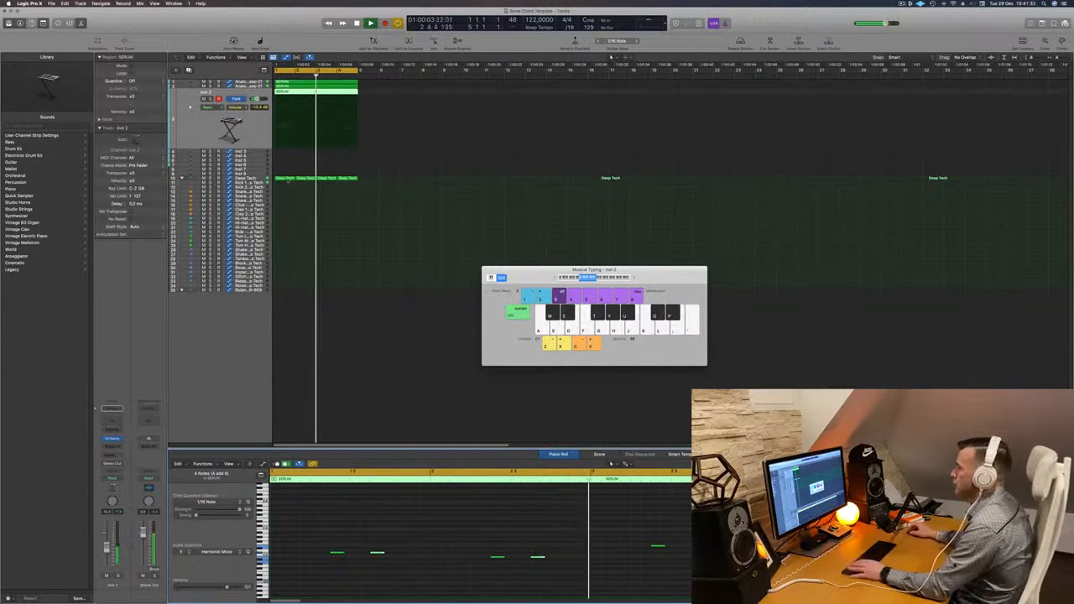
pyautogui.click(302, 179)
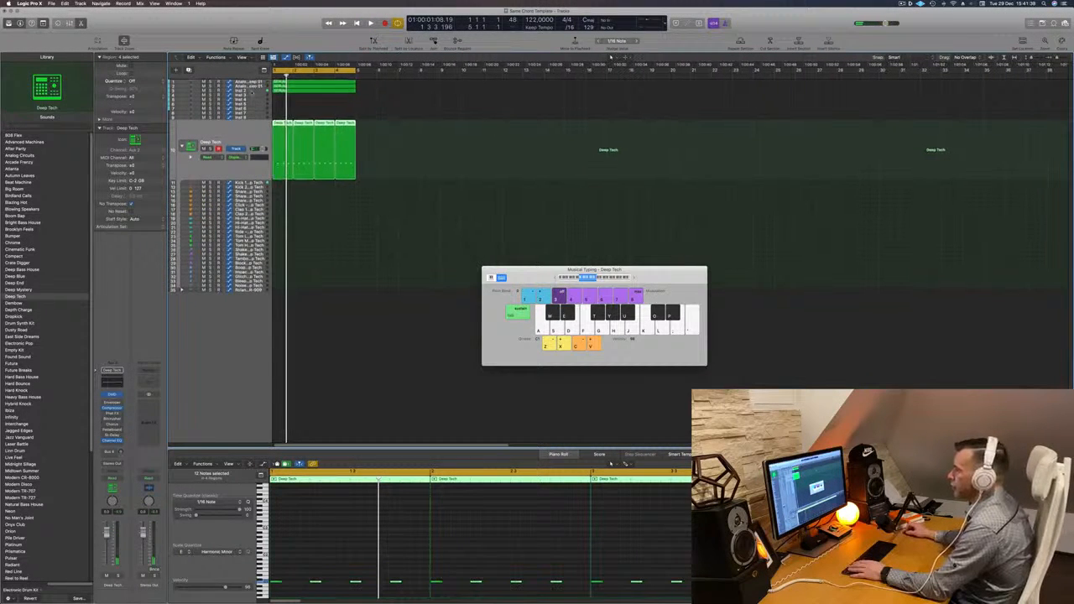
pyautogui.click(235, 89)
pyautogui.press('space')
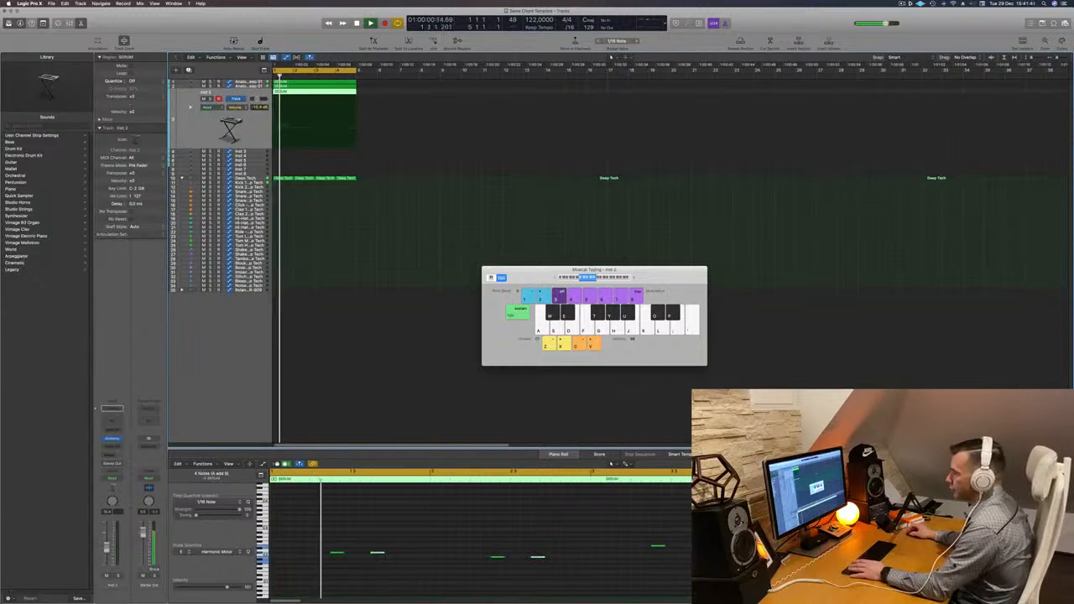
# Audition Alchemy bass presets on the Inst 2 track, load 70s Classic Synth Bass, and close the instrument window.
pyautogui.click(113, 440)
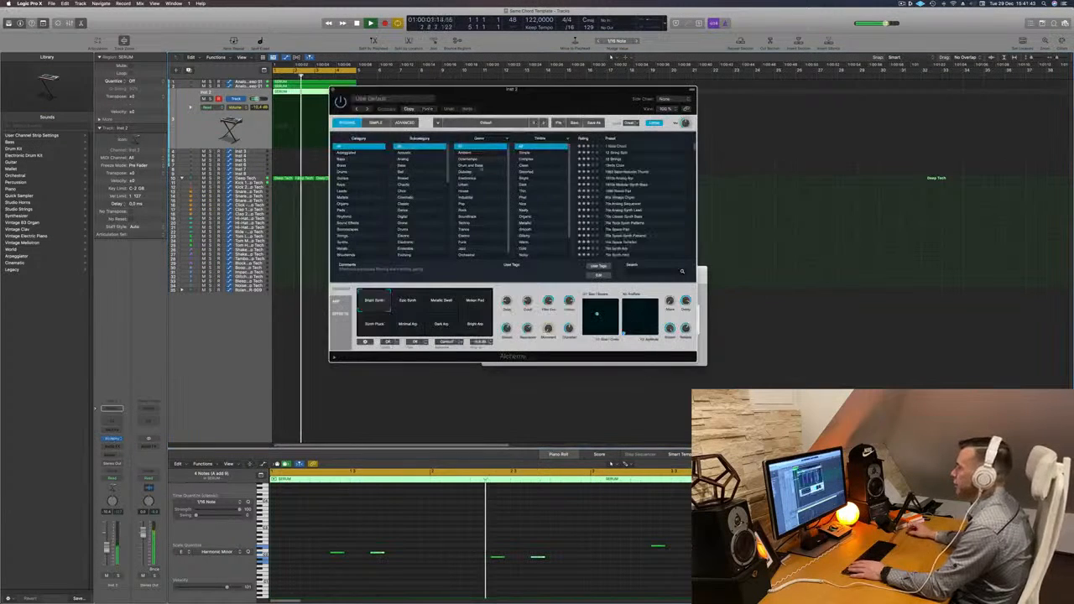
pyautogui.click(345, 159)
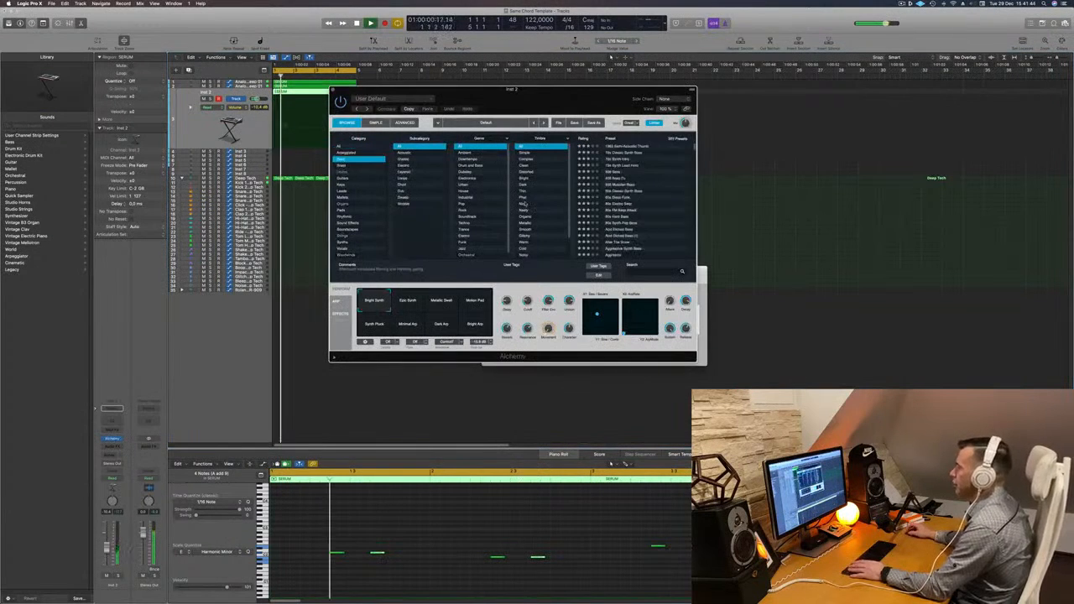
pyautogui.click(631, 146)
pyautogui.moveTo(596, 106); pyautogui.dragTo(555, 121)
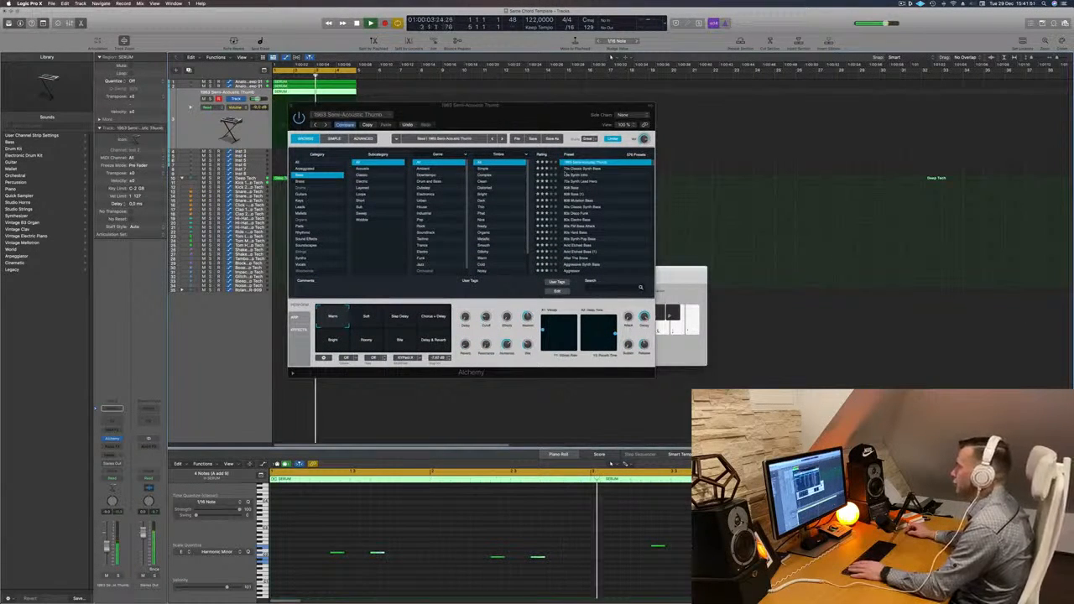
pyautogui.click(576, 171)
pyautogui.moveTo(578, 120)
pyautogui.mouseDown()
pyautogui.moveTo(616, 125)
pyautogui.moveTo(638, 98)
pyautogui.moveTo(618, 109)
pyautogui.moveTo(652, 109)
pyautogui.moveTo(587, 119)
pyautogui.mouseUp()
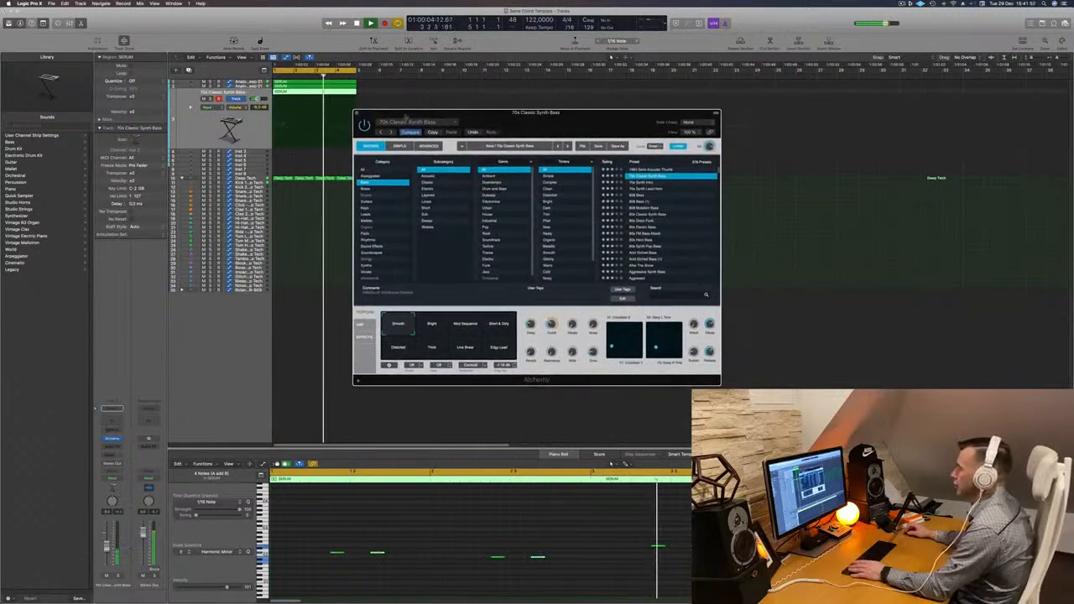
pyautogui.click(356, 112)
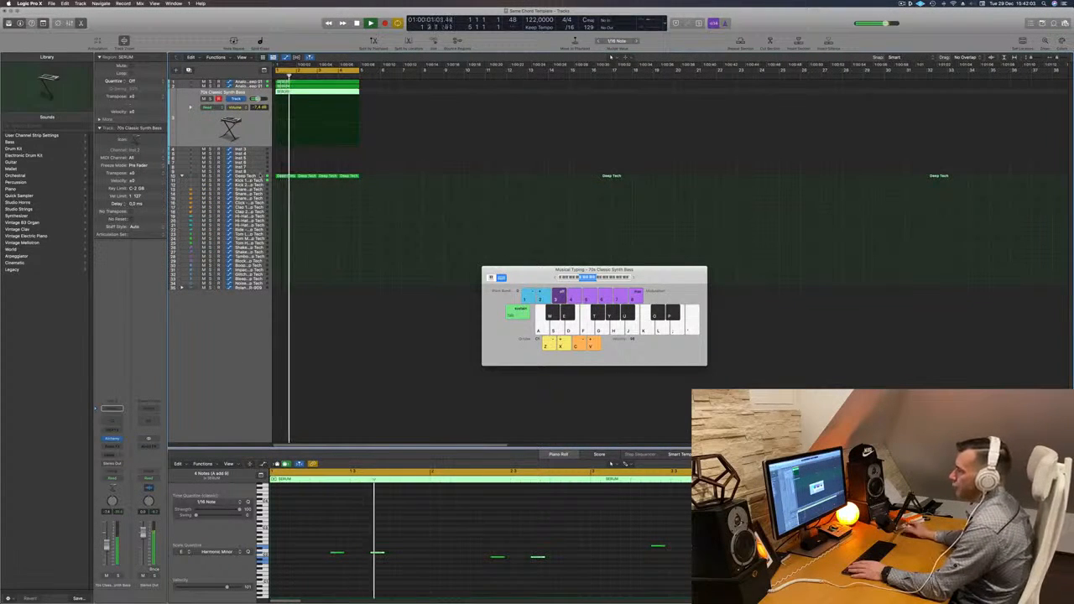
# Boost the 75 Hz low shelf to +5.4 dB in the Deep Tech drum track's Channel EQ and close it.
pyautogui.click(260, 176)
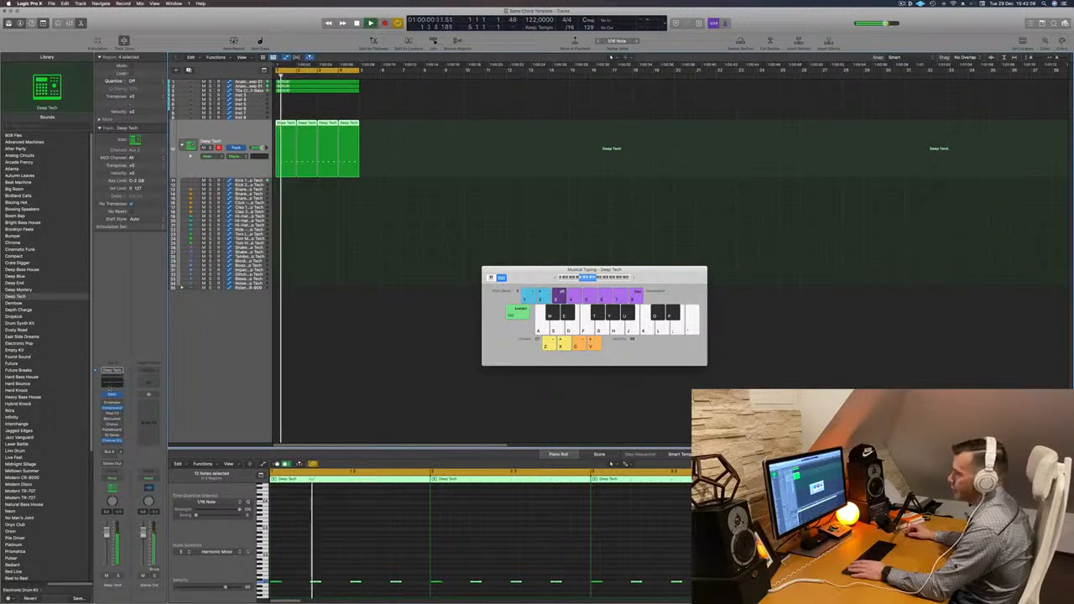
pyautogui.click(112, 441)
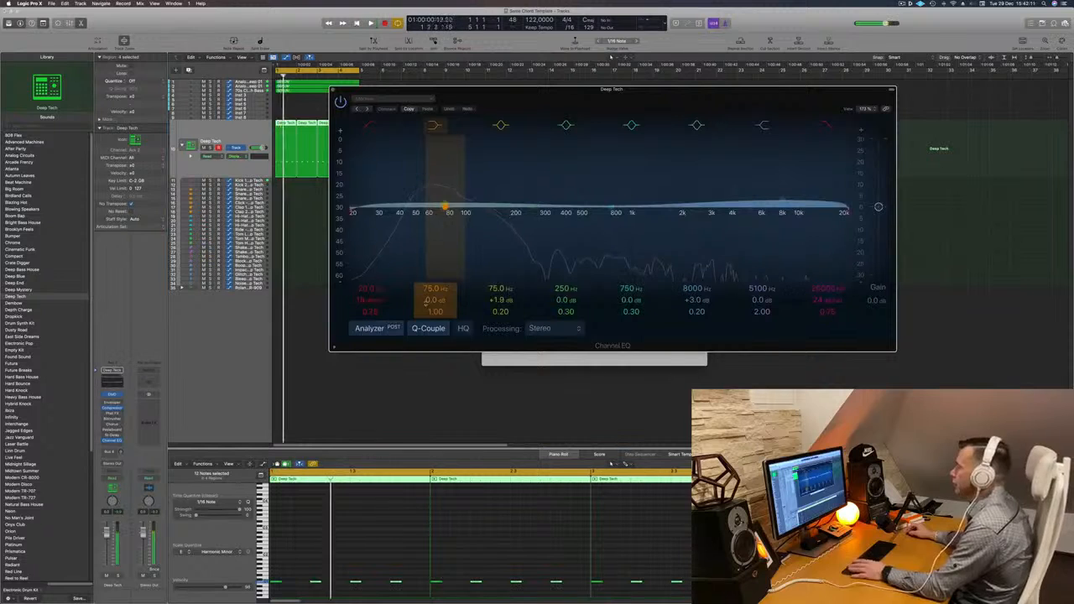
pyautogui.moveTo(444, 208); pyautogui.dragTo(445, 203)
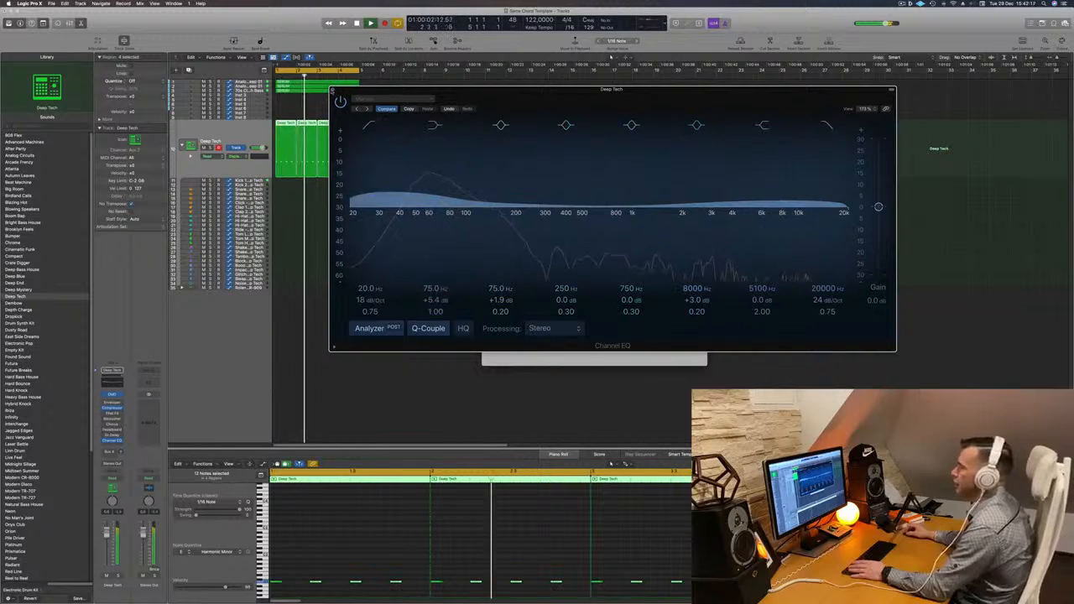
pyautogui.click(332, 89)
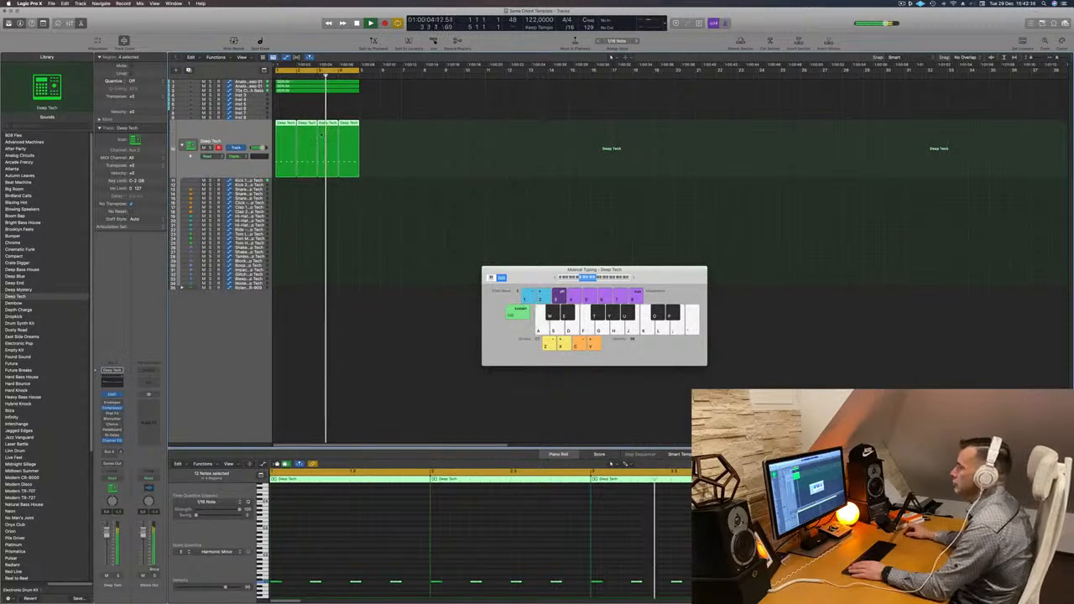
# Duplicate the first Analog Resonant Sweep pad track and copy its SERUM region onto the new track.
pyautogui.press('a')
pyautogui.click(198, 90)
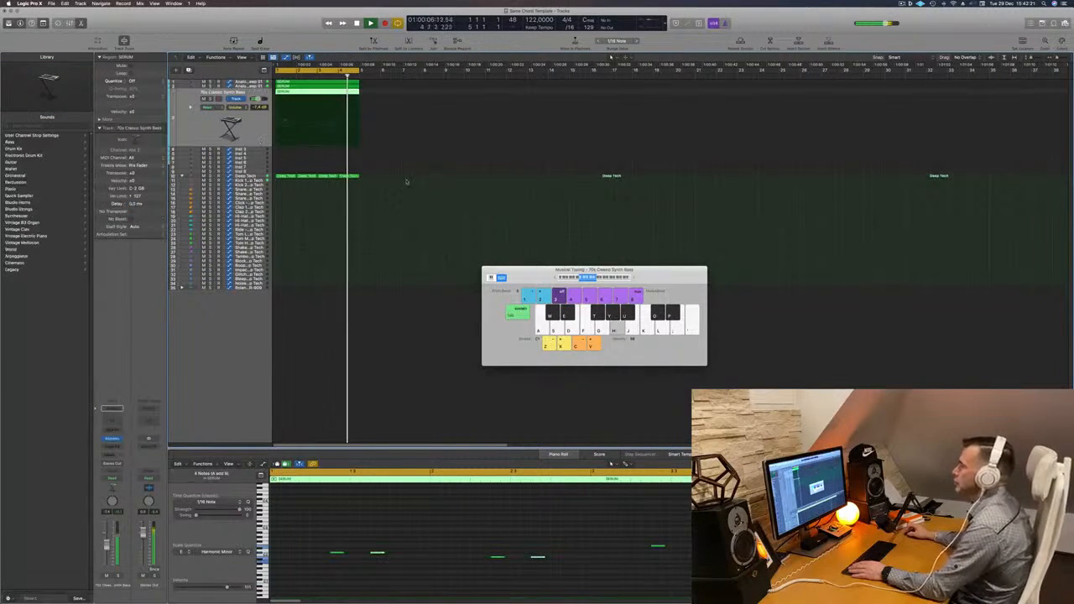
pyautogui.click(188, 71)
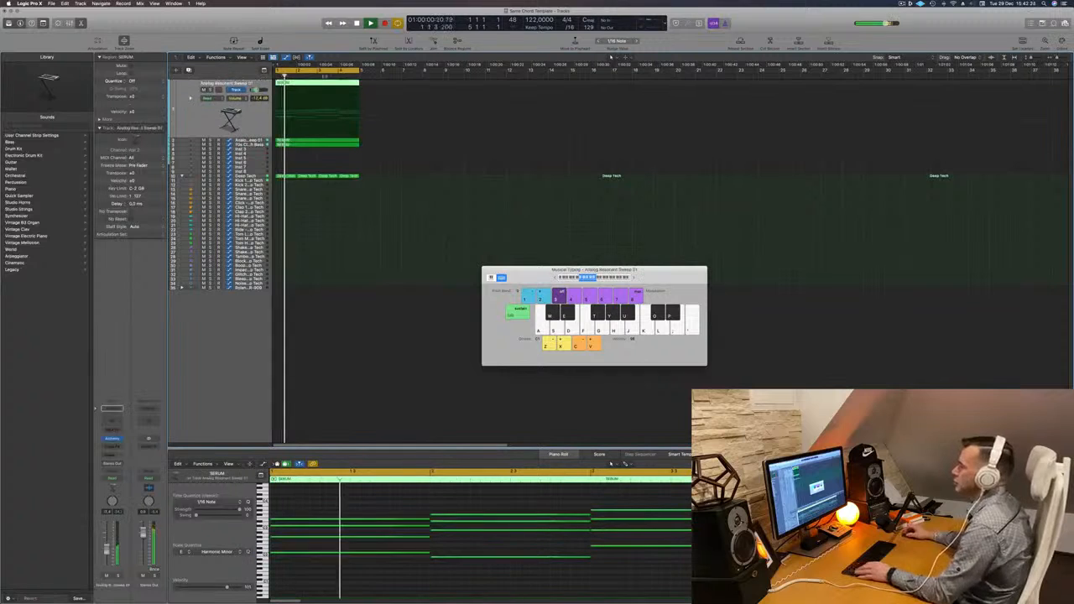
pyautogui.click(187, 70)
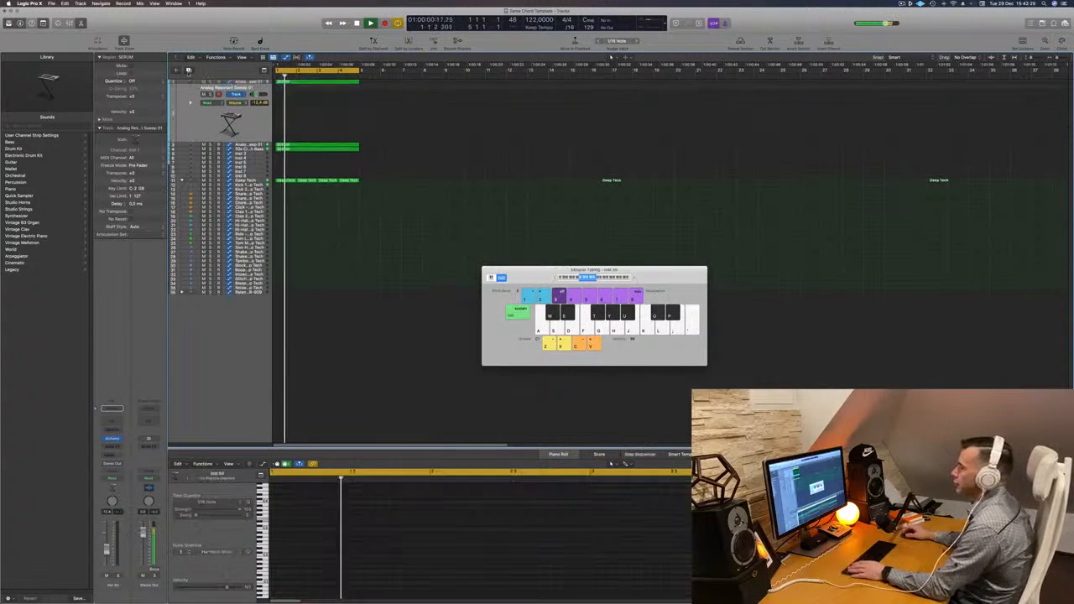
pyautogui.click(308, 83)
pyautogui.press('space')
pyautogui.moveTo(308, 82); pyautogui.dragTo(307, 104)
# Load Retro Synth on the new track, insert an Arpeggiator, and play the chords with the Arpeggiator window moved aside.
pyautogui.click(123, 438)
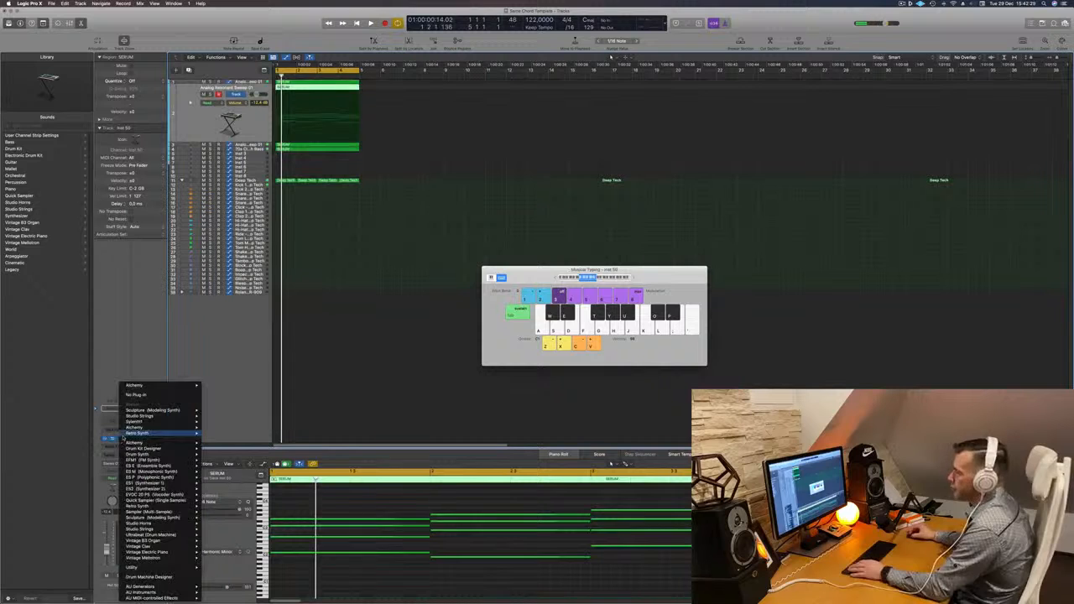
pyautogui.moveTo(134, 428)
pyautogui.moveTo(168, 433)
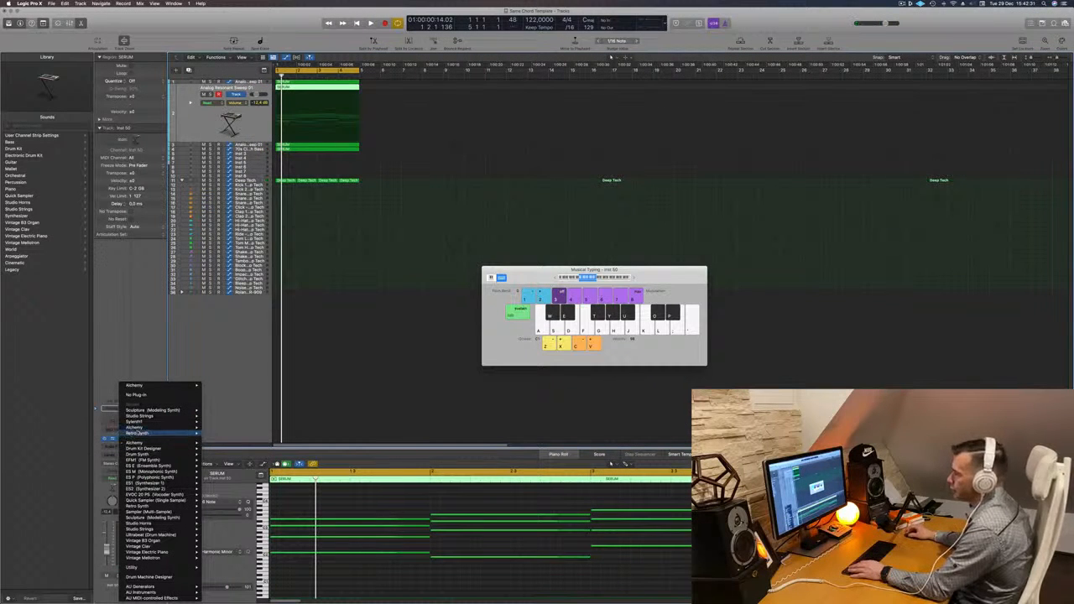
pyautogui.click(215, 433)
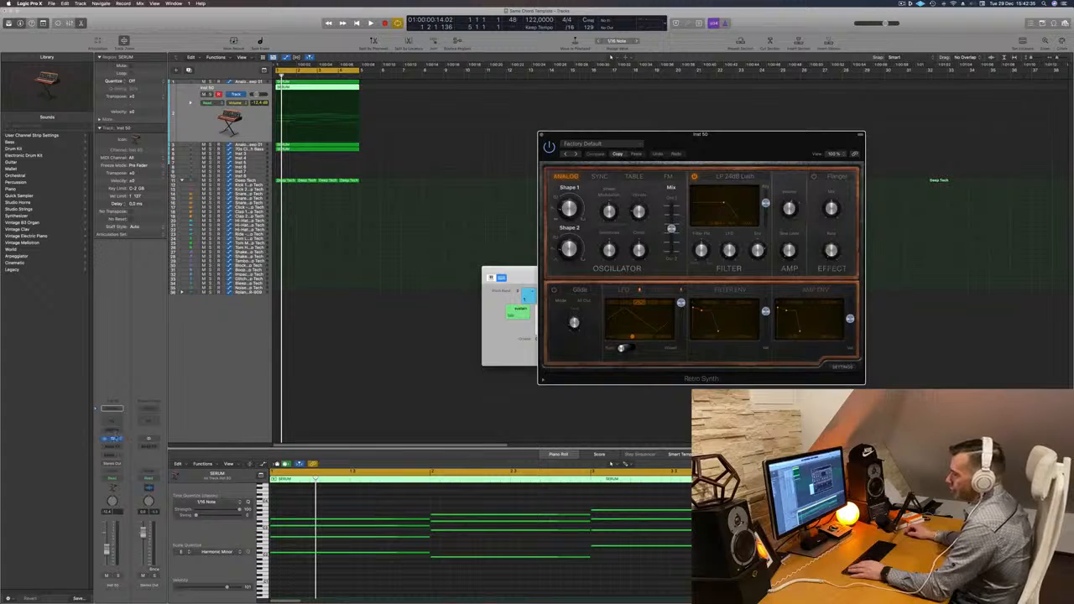
pyautogui.click(112, 408)
pyautogui.click(112, 440)
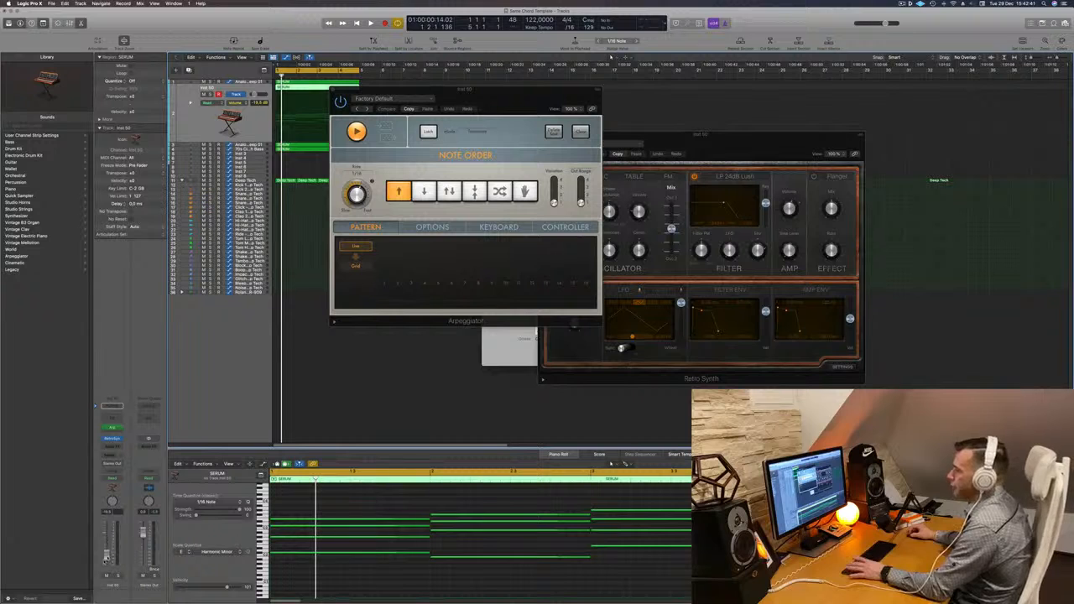
pyautogui.press('space')
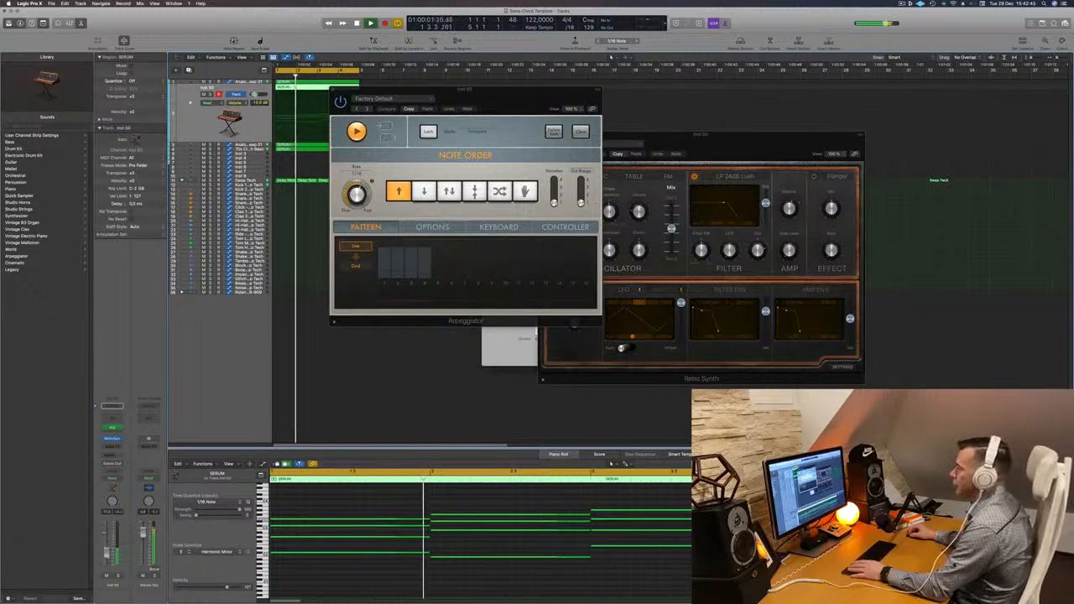
pyautogui.moveTo(470, 89); pyautogui.dragTo(828, 180)
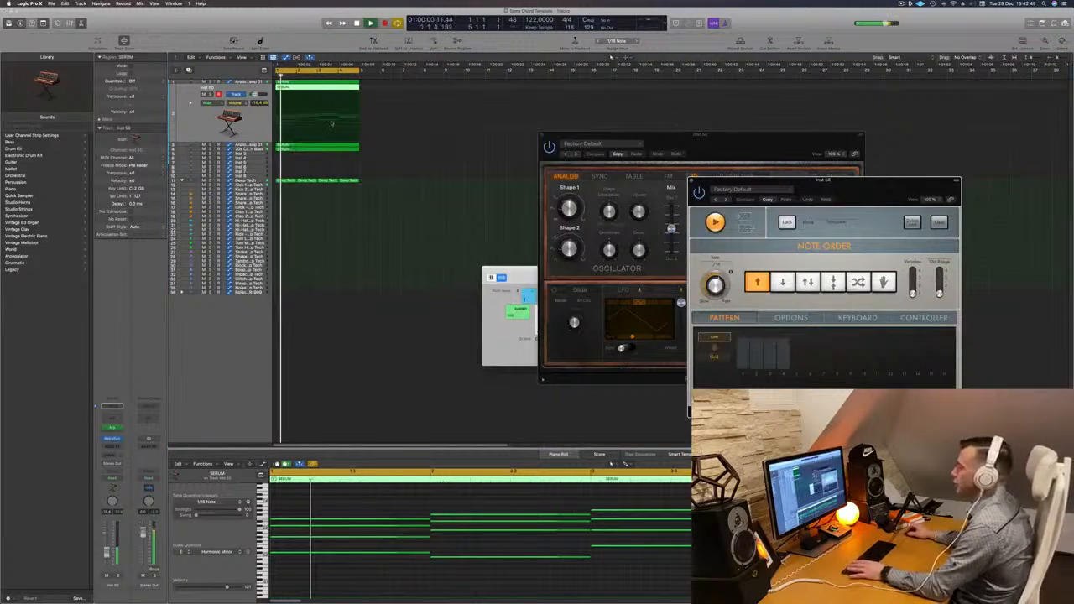
# Add a Channel EQ to the arpeggio track with a 94 Hz low cut and 340 Hz high cut, and adjust the track volume.
pyautogui.click(113, 417)
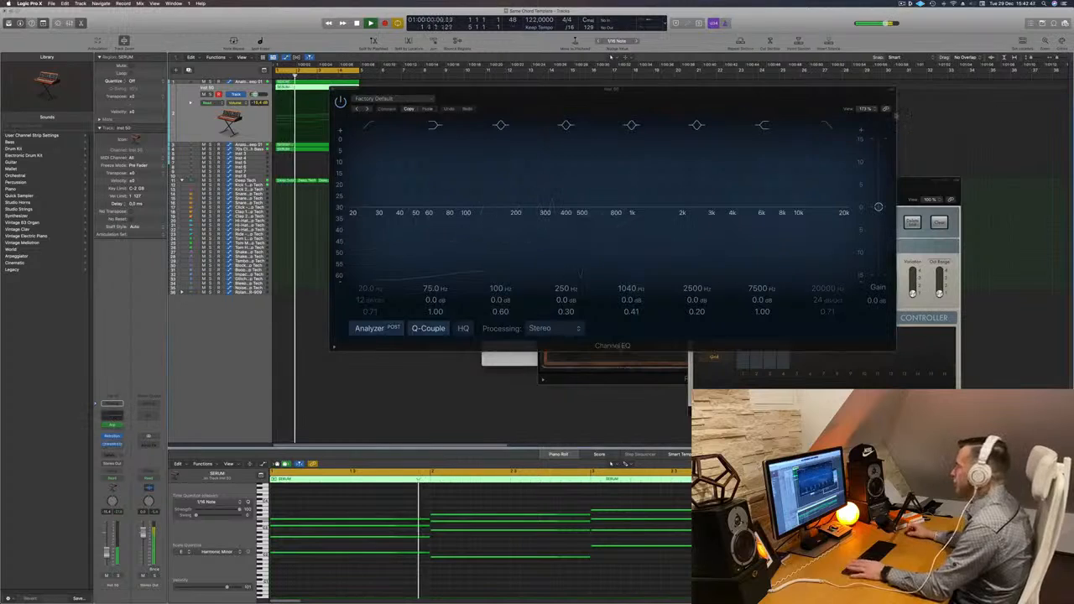
pyautogui.moveTo(843, 212); pyautogui.dragTo(573, 218)
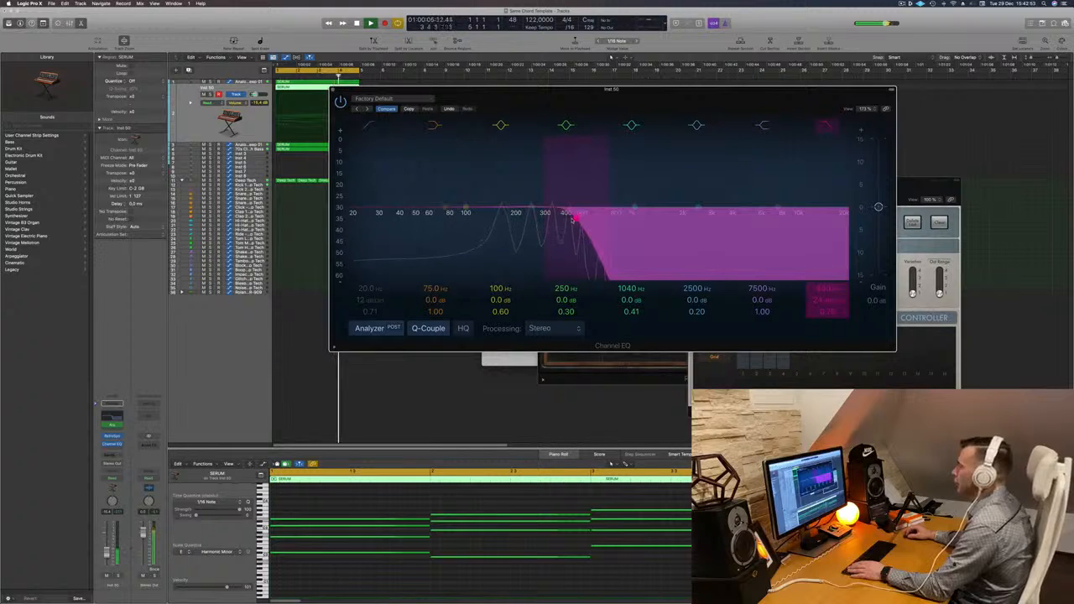
pyautogui.moveTo(379, 206); pyautogui.dragTo(493, 146)
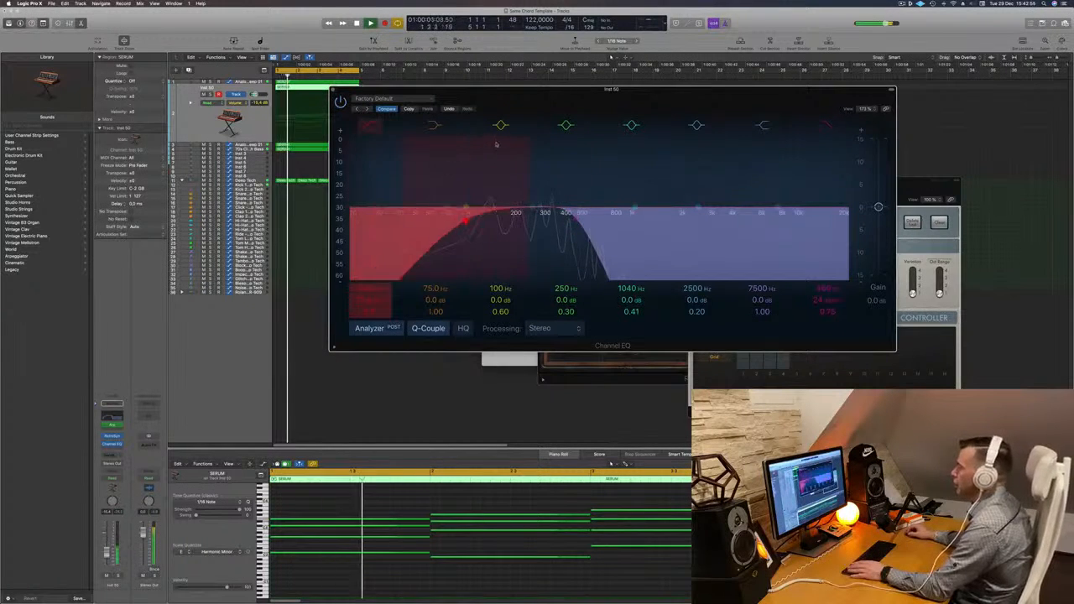
pyautogui.moveTo(467, 212); pyautogui.dragTo(487, 215)
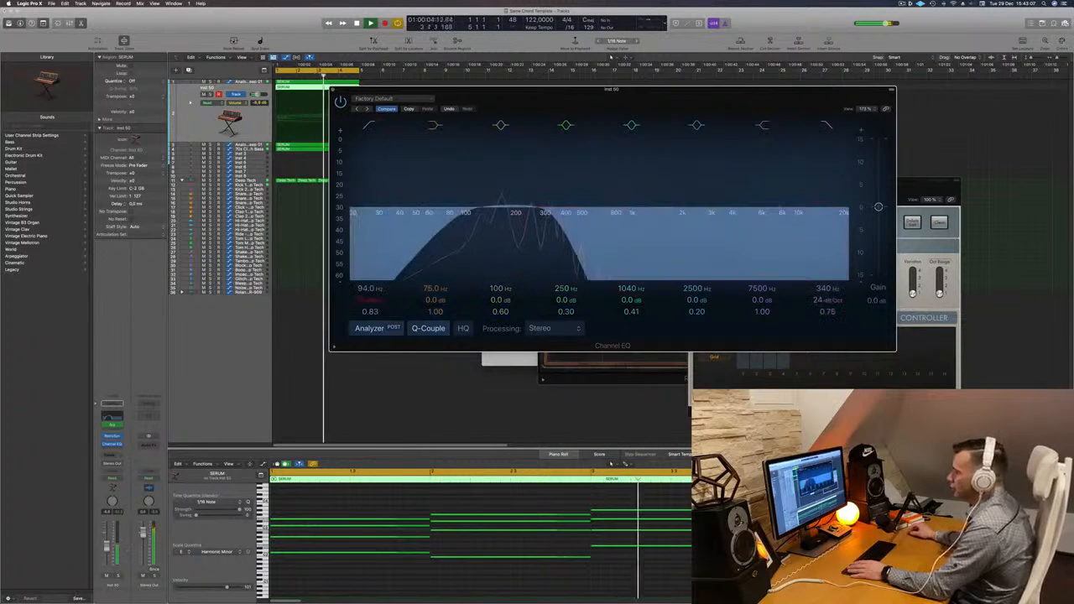
pyautogui.click(107, 546)
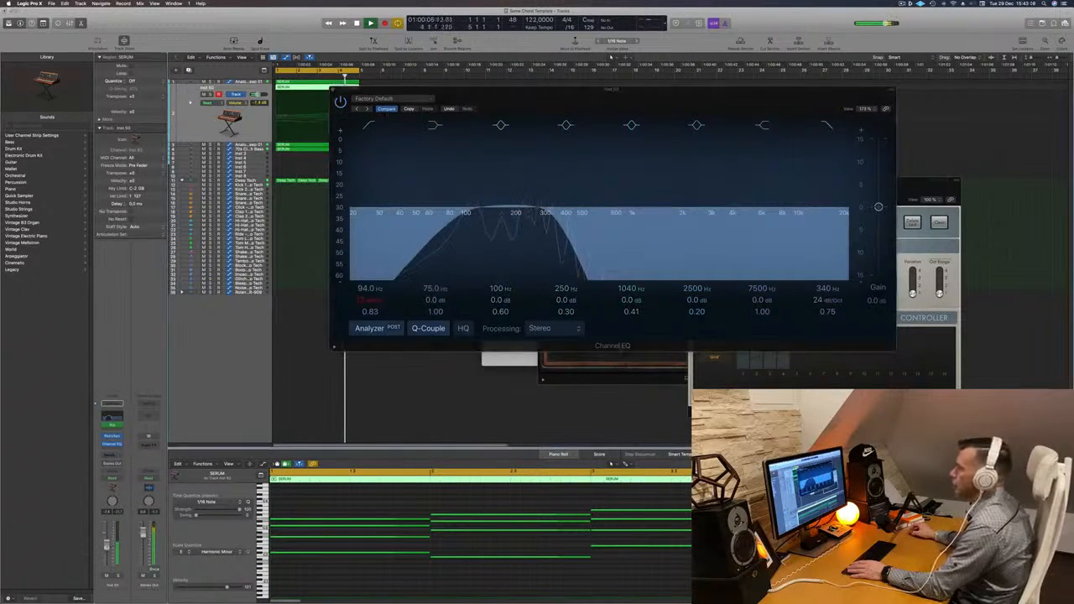
pyautogui.click(332, 89)
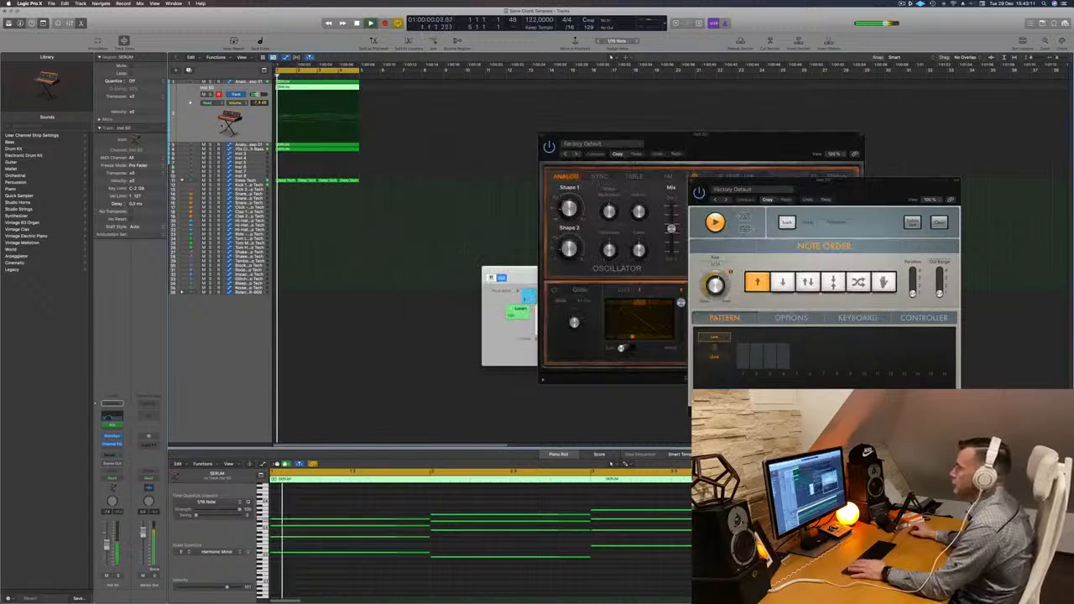
# Audition successive Retro Synth presets on the arpeggio track during playback and load Digicream.
pyautogui.moveTo(570, 153); pyautogui.dragTo(428, 145)
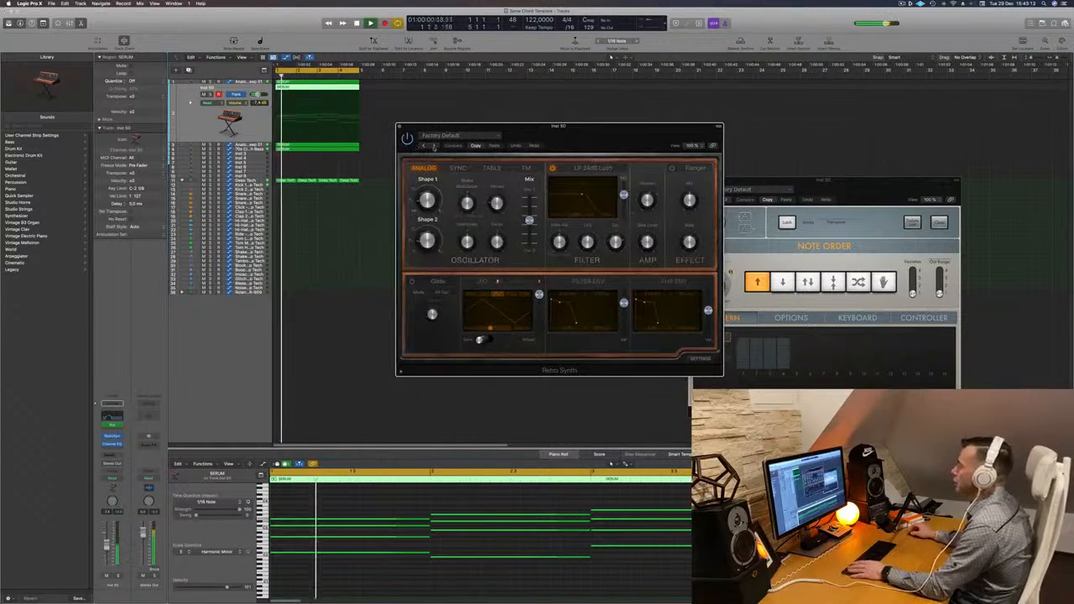
pyautogui.click(434, 146)
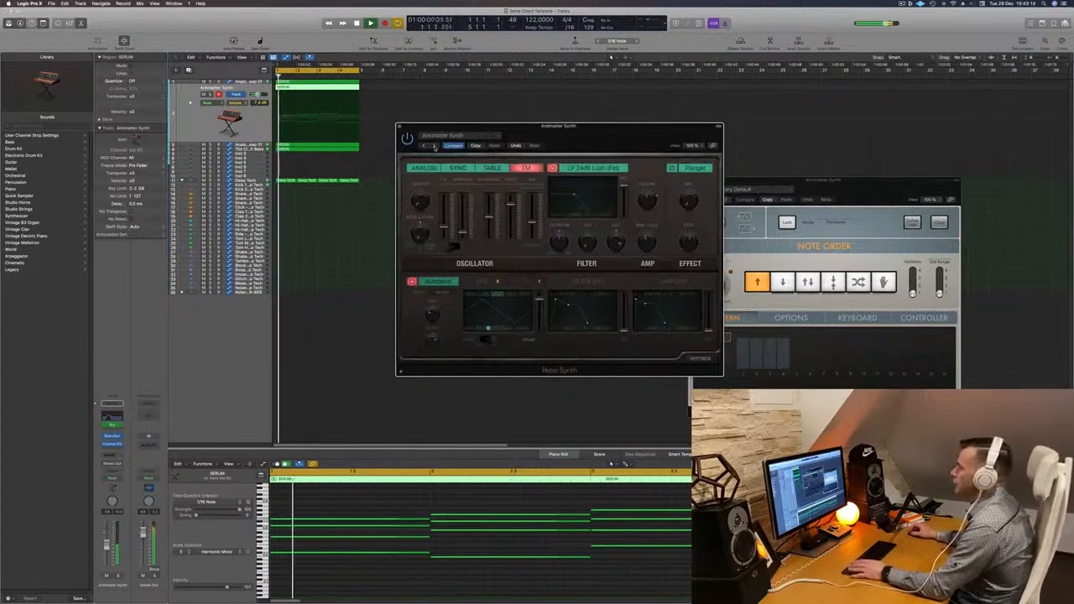
pyautogui.press(']')
pyautogui.moveTo(552, 145); pyautogui.dragTo(539, 156)
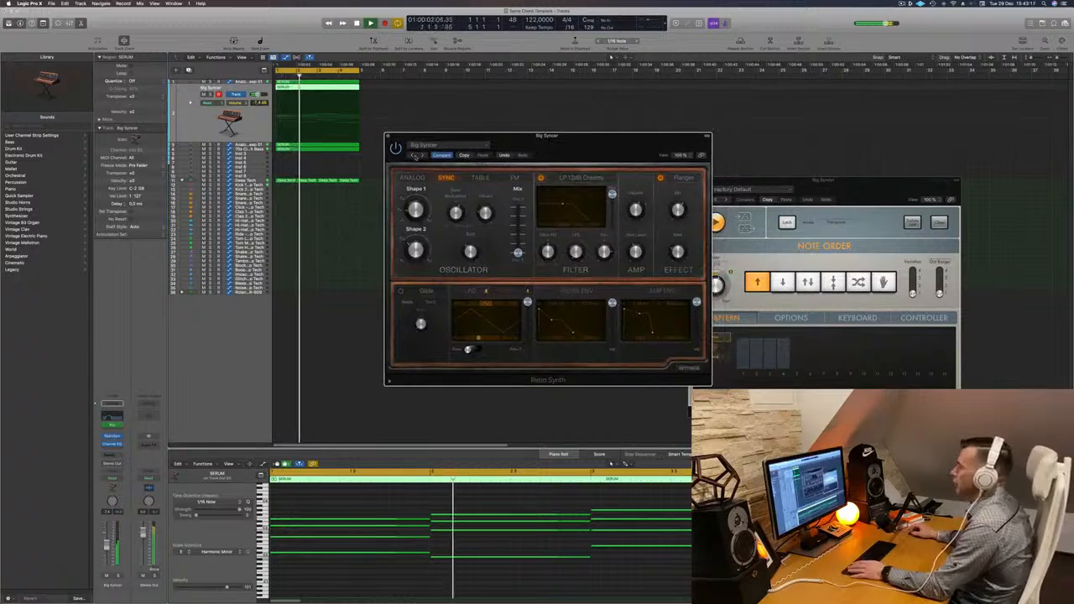
pyautogui.click(423, 155)
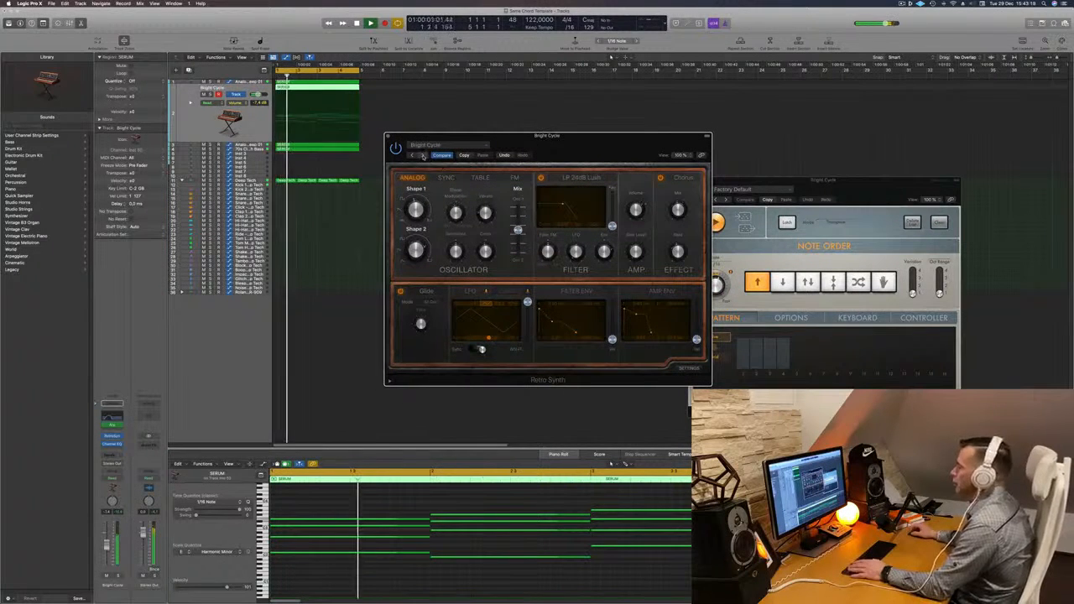
pyautogui.click(423, 155)
pyautogui.click(423, 156)
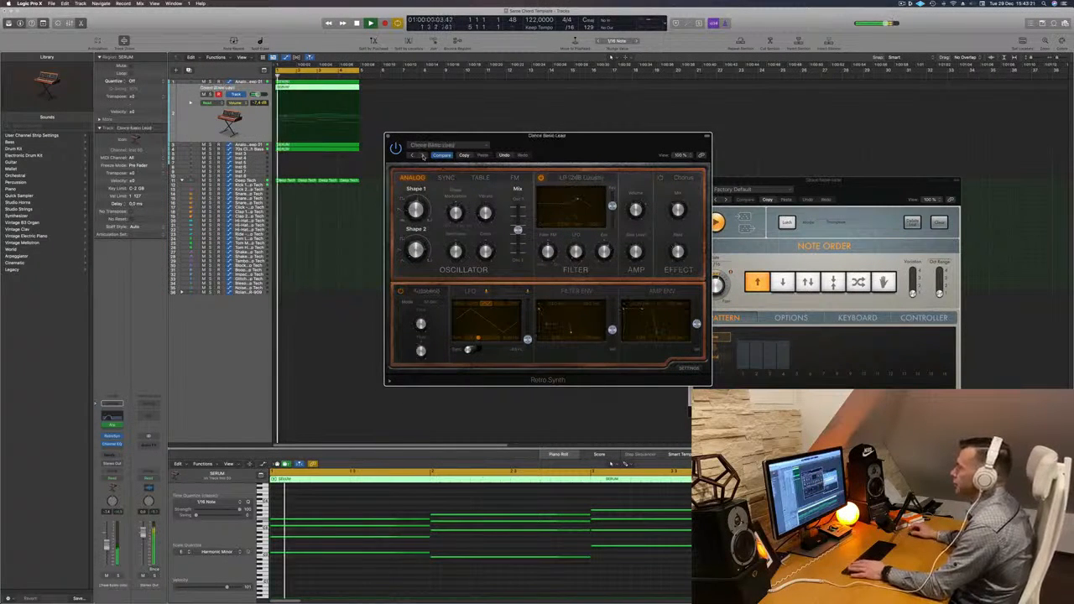
pyautogui.click(423, 156)
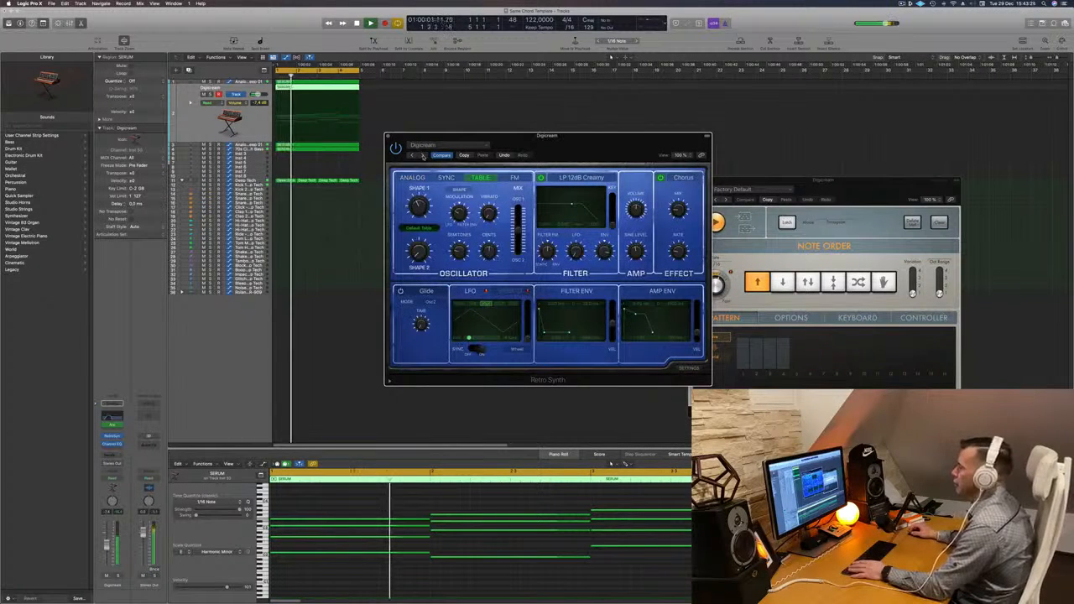
# Try Retro Synth's Sync and Analog oscillator modes with the Digicream preset and return to Table mode.
pyautogui.click(446, 179)
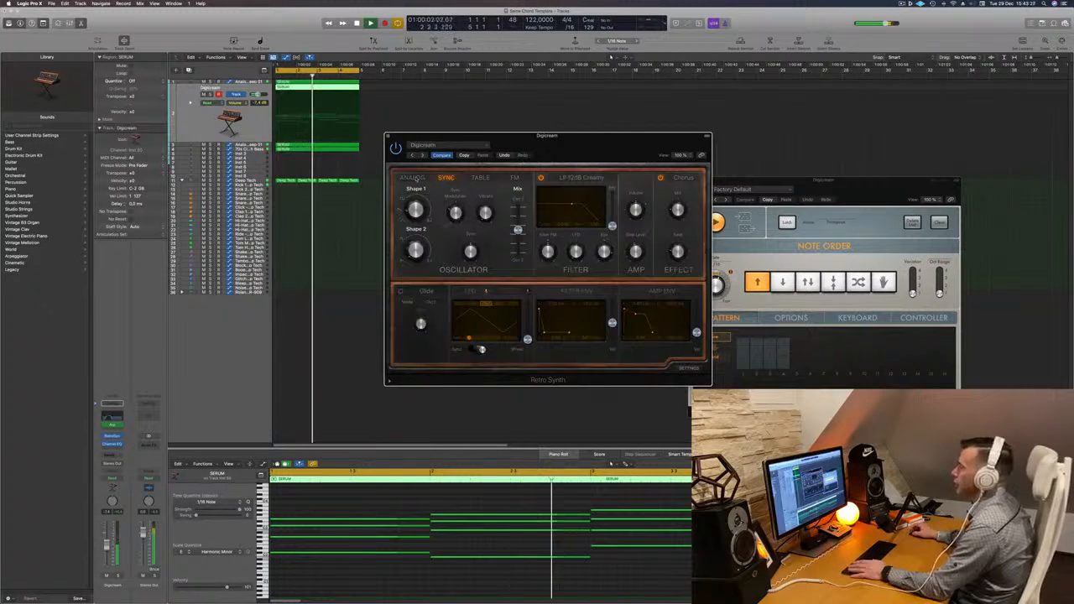
pyautogui.click(413, 179)
pyautogui.click(481, 178)
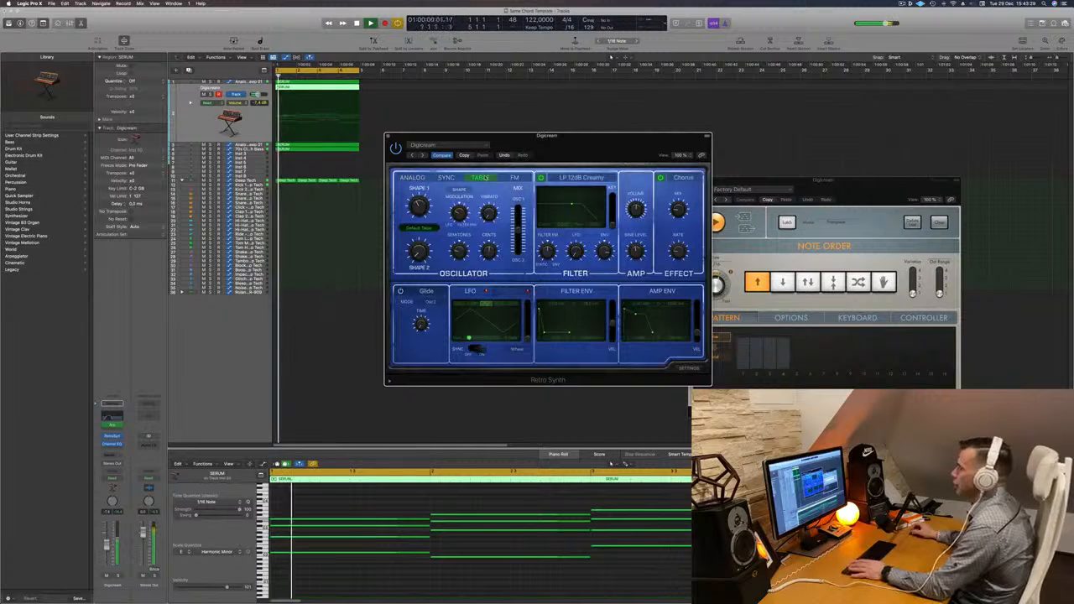
# Close Retro Synth, duplicate the Analog Resonant Sweep 01 track and copy its SERUM chord region onto the duplicate.
pyautogui.moveTo(569, 146); pyautogui.dragTo(600, 138)
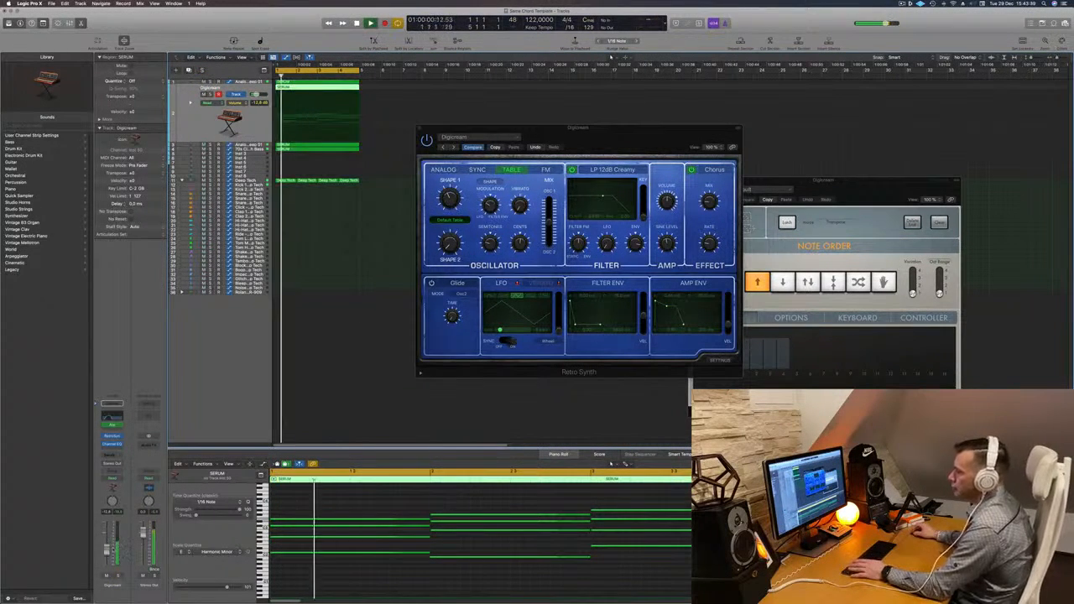
pyautogui.click(420, 129)
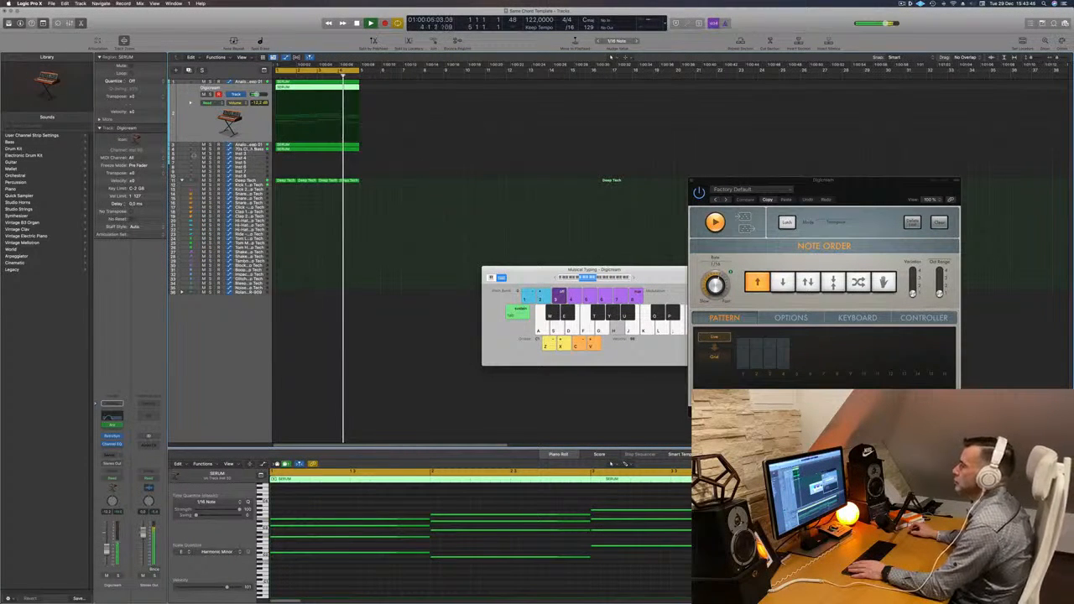
pyautogui.press('Down')
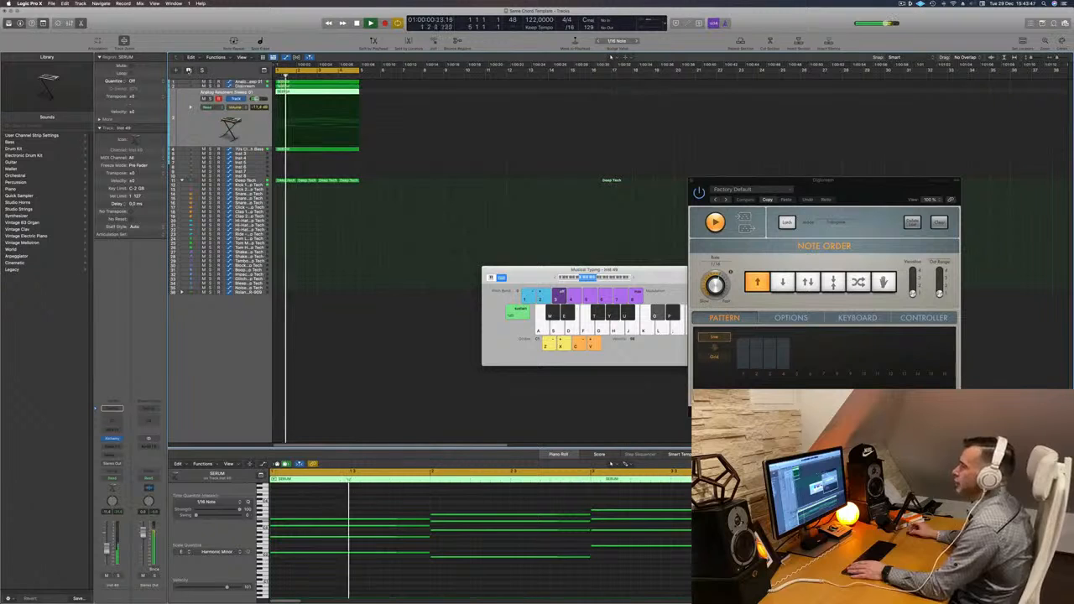
pyautogui.click(189, 70)
pyautogui.click(318, 91)
pyautogui.moveTo(319, 91); pyautogui.dragTo(319, 107)
# Delete one set of chord notes from the copied region, leaving a single line of long notes, and play it back.
pyautogui.press('space')
pyautogui.scroll(-1, 364, 506)
pyautogui.moveTo(363, 493); pyautogui.dragTo(697, 540)
pyautogui.press('Delete')
pyautogui.click(244, 132)
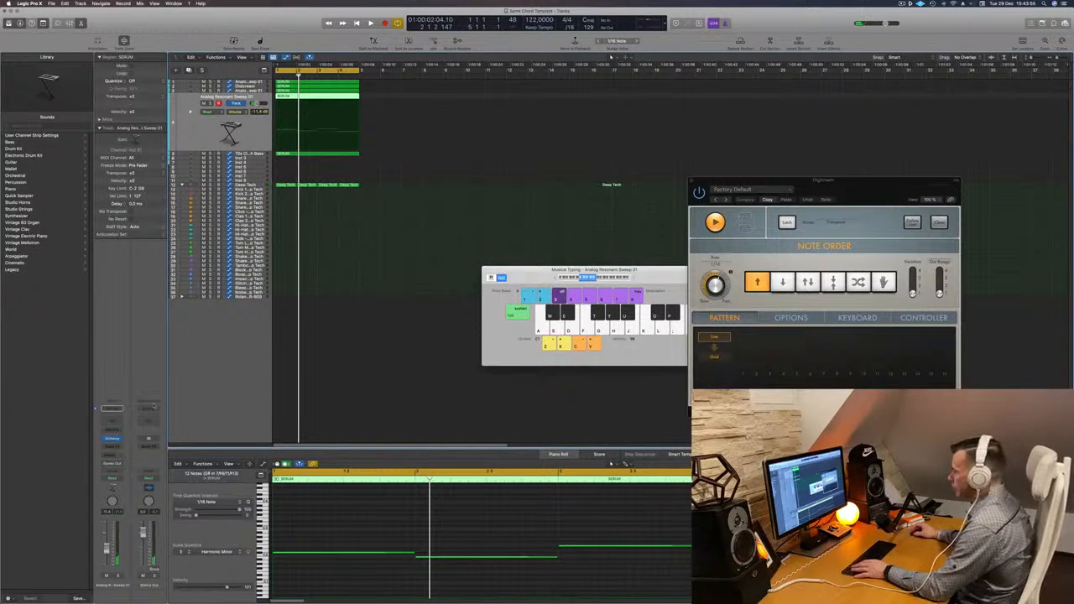
pyautogui.press('space')
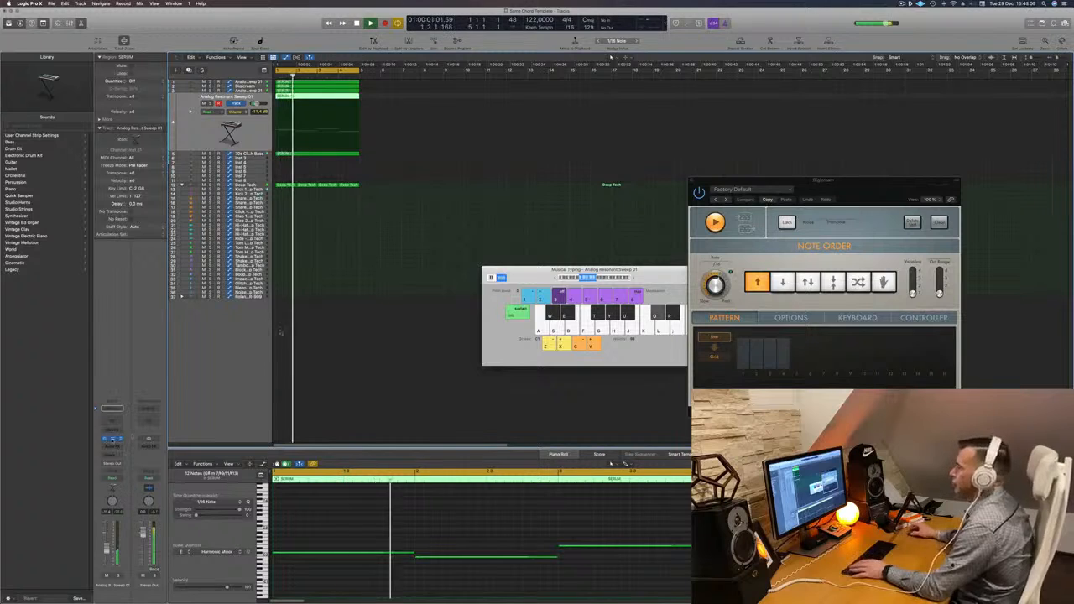
# Open Alchemy on the duplicated track and audition the Angelic Choir, Angelic Motion and Artificial pad presets during playback.
pyautogui.click(112, 438)
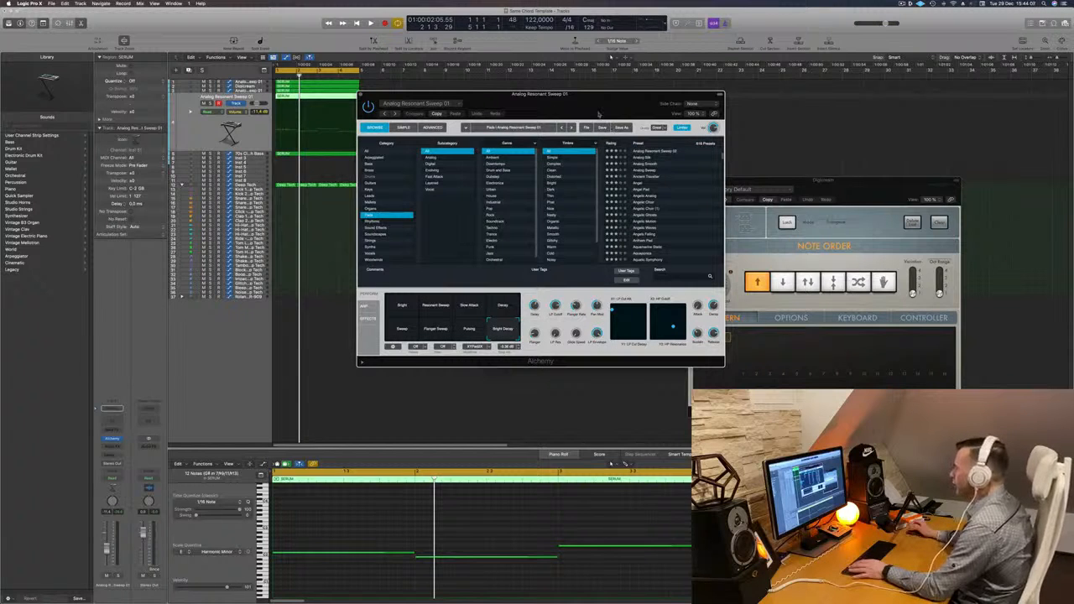
pyautogui.moveTo(608, 109)
pyautogui.mouseDown()
pyautogui.moveTo(641, 109)
pyautogui.moveTo(612, 104)
pyautogui.mouseUp()
pyautogui.click(671, 203)
pyautogui.press('space')
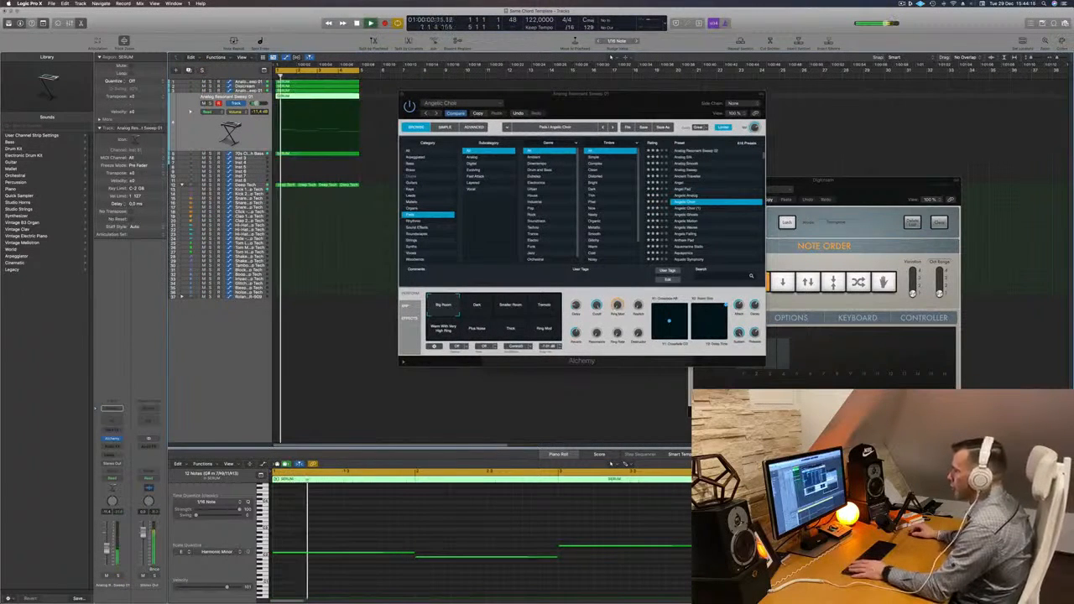
pyautogui.click(679, 220)
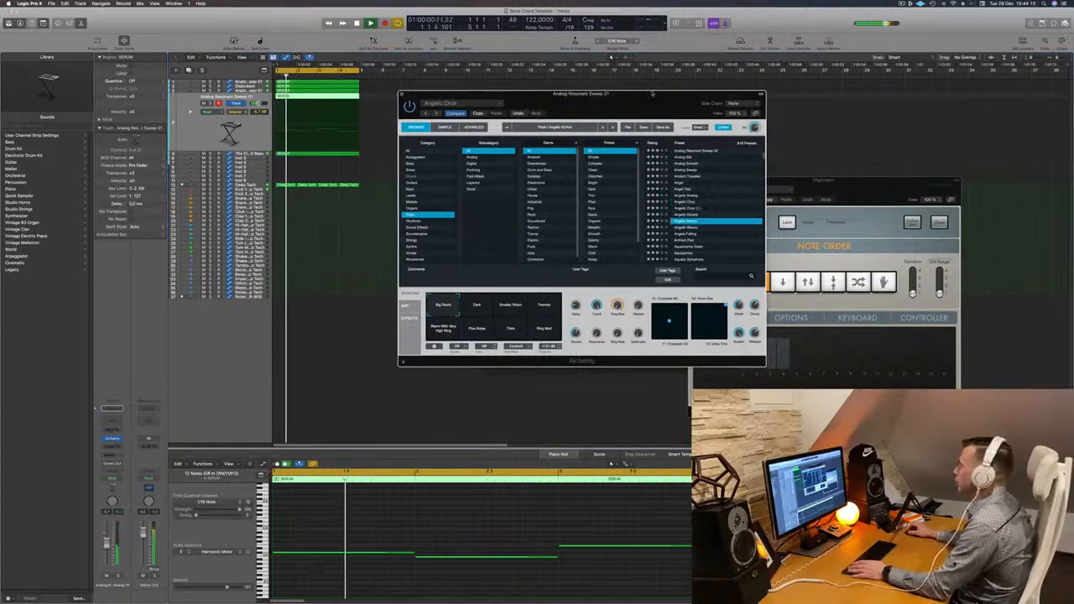
pyautogui.moveTo(627, 102); pyautogui.dragTo(619, 97)
pyautogui.press('space')
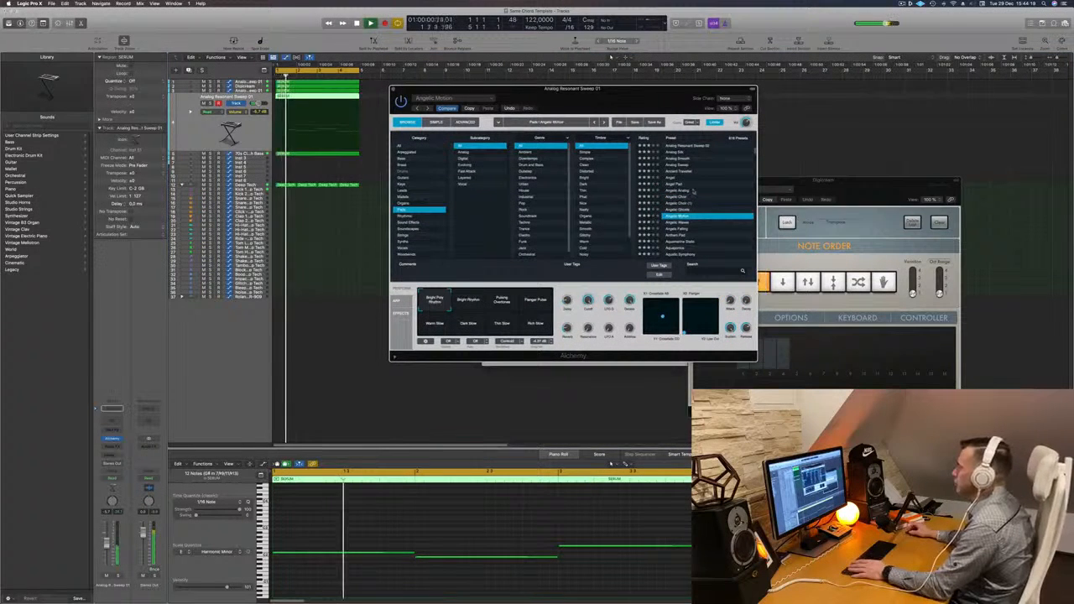
pyautogui.scroll(-4, 693, 192)
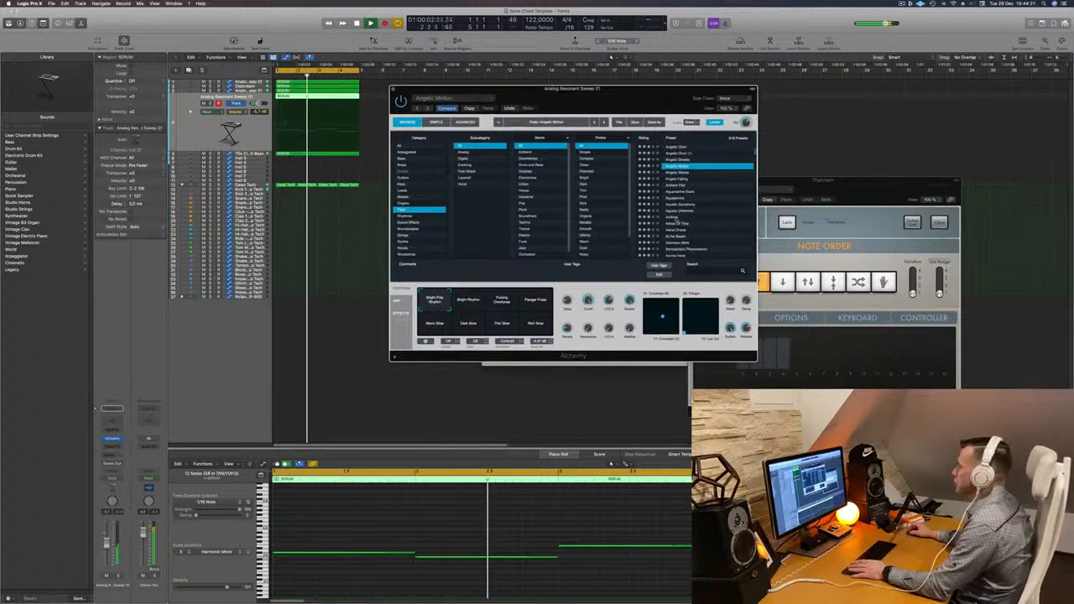
pyautogui.click(677, 219)
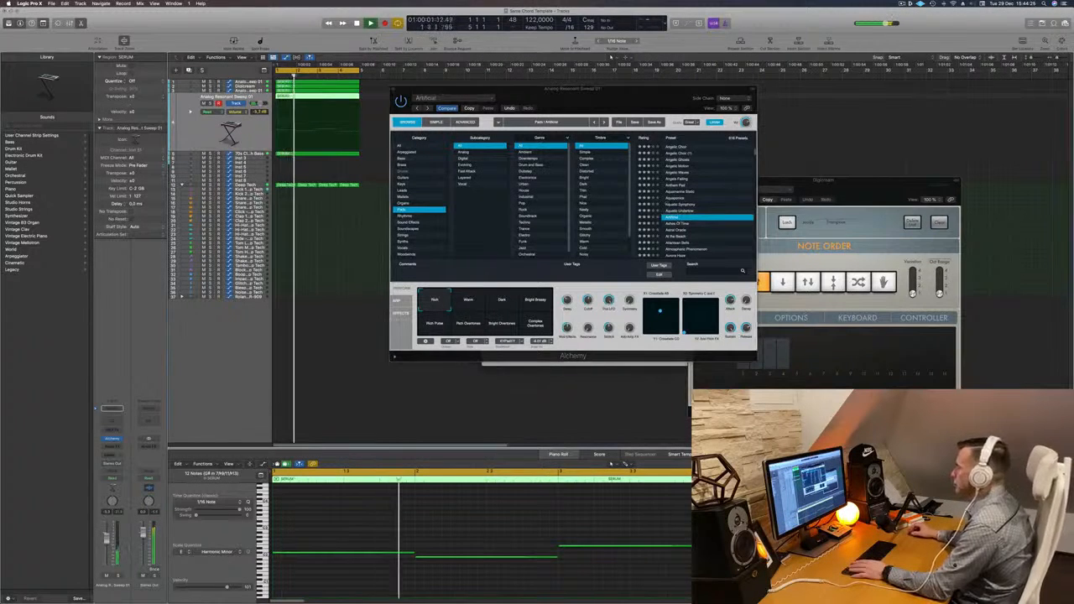
# Filter Alchemy's pads by the Fast Attack subcategory and load 90s Luscious Pad.
pyautogui.click(469, 172)
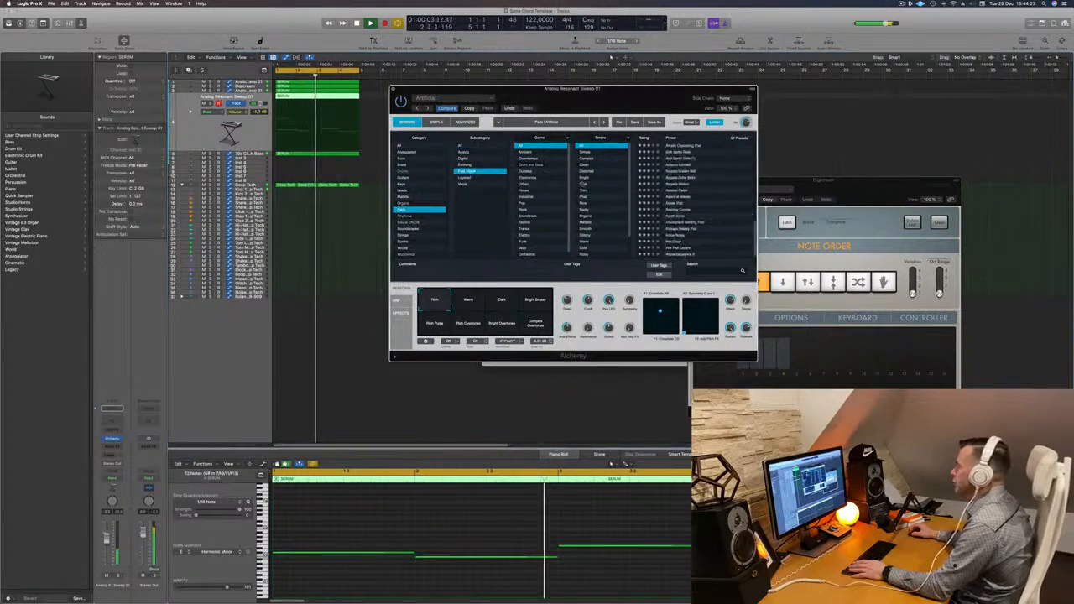
pyautogui.scroll(10, 696, 153)
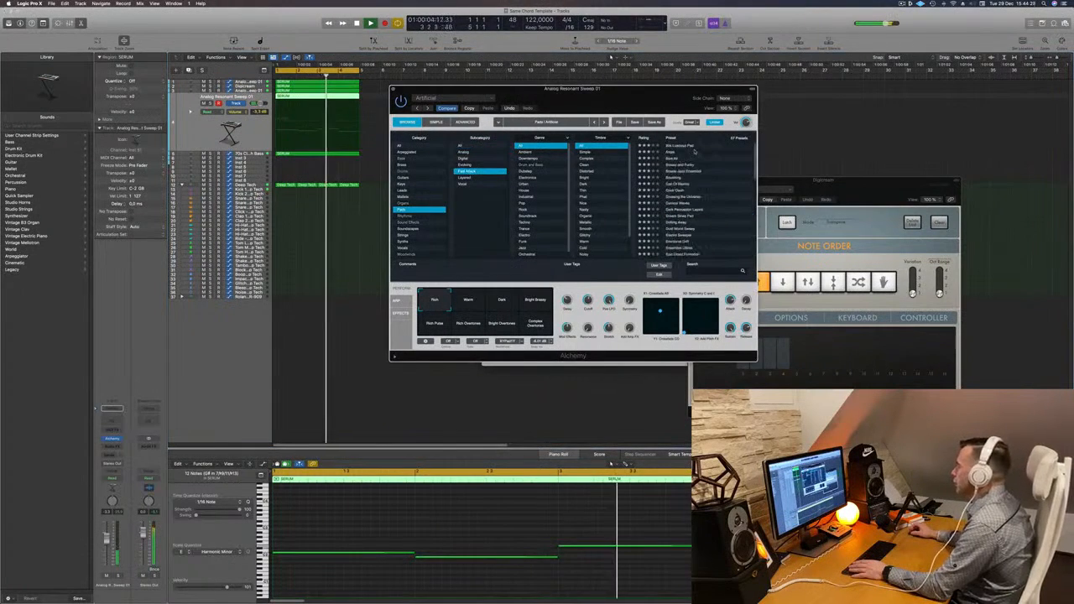
pyautogui.click(686, 147)
# Transpose the notes of the duplicated pad region down an octave and adjust the track's volume.
pyautogui.click(374, 533)
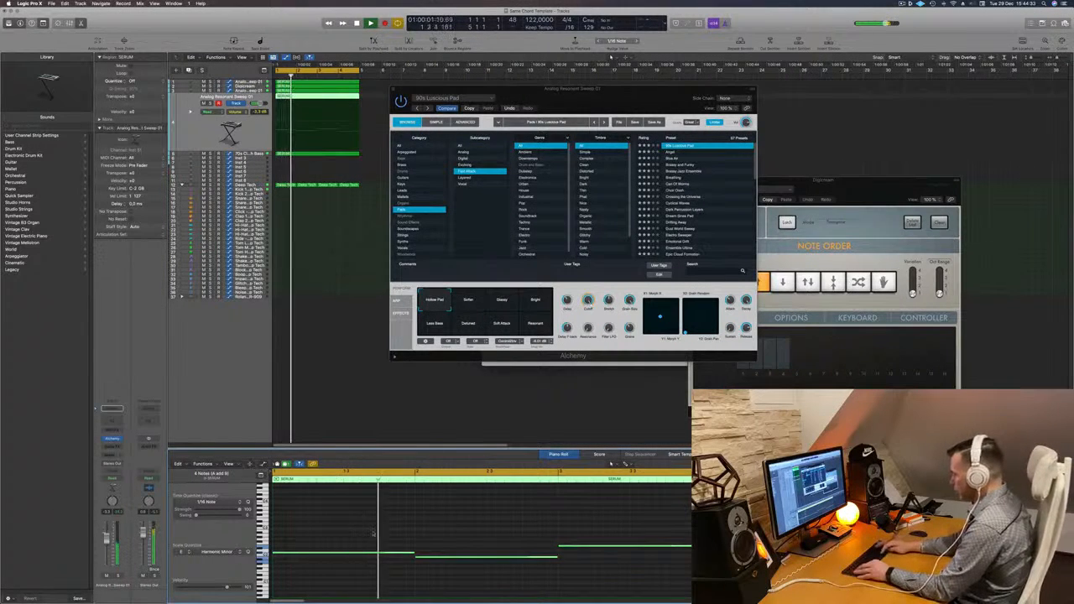
pyautogui.hotkey('alt', 'shift', 'Down')
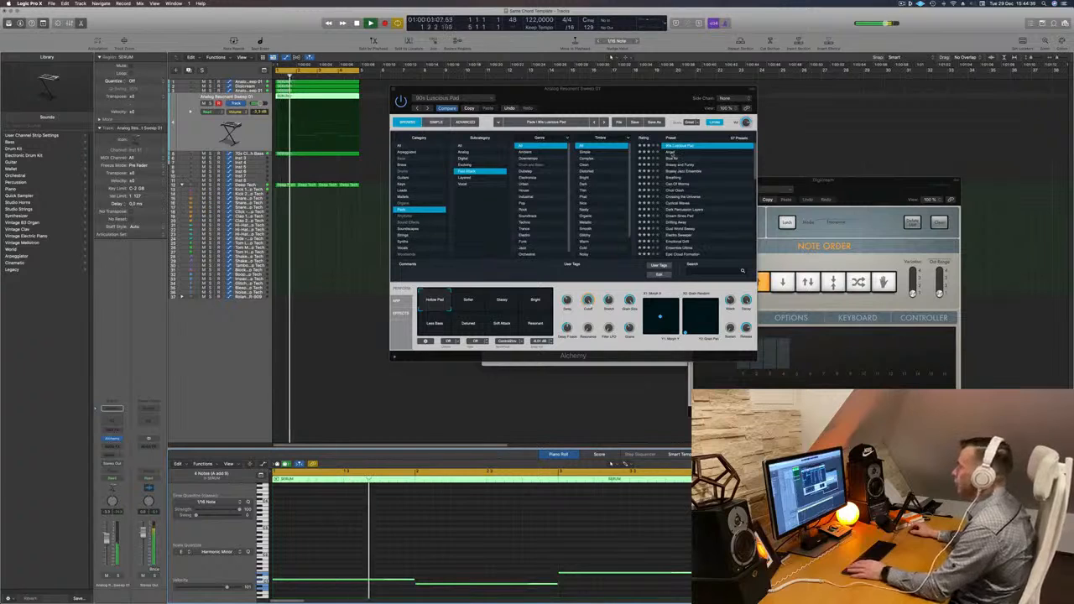
pyautogui.moveTo(621, 97); pyautogui.dragTo(658, 99)
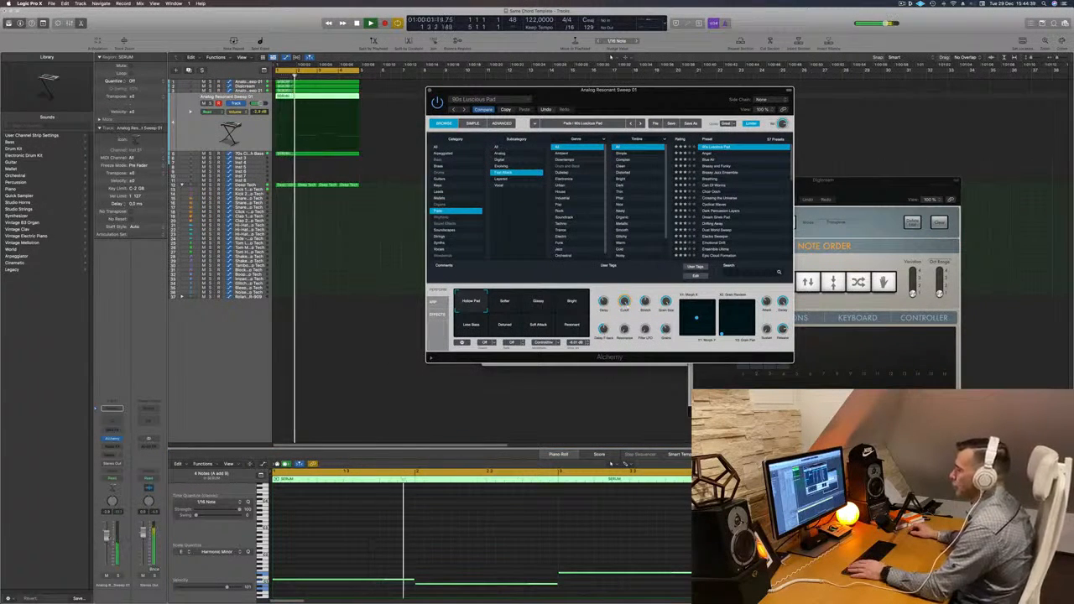
pyautogui.moveTo(107, 534); pyautogui.dragTo(107, 538)
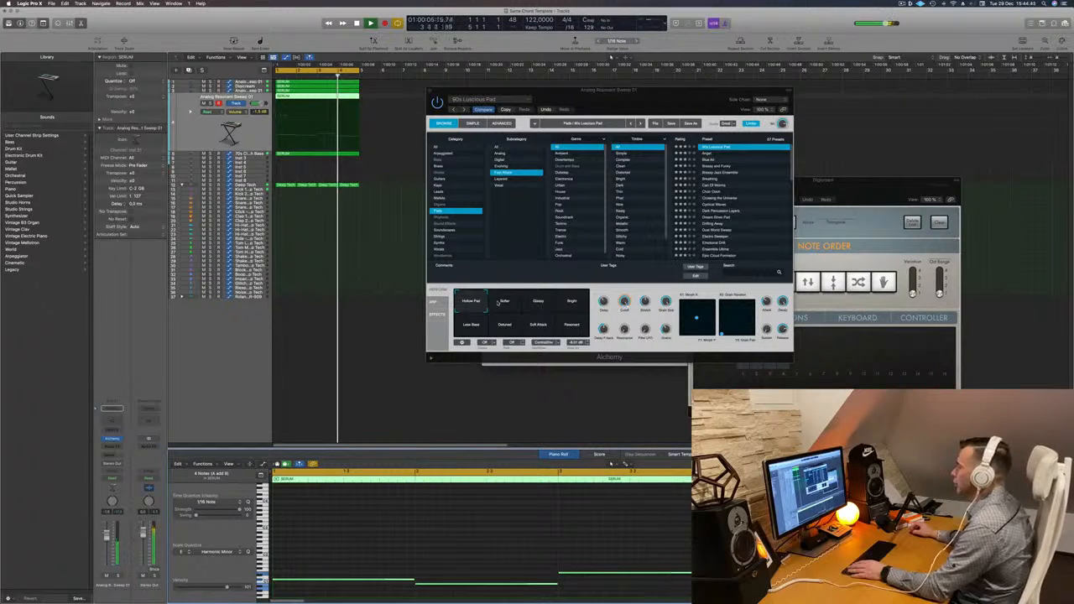
# Load Alchemy's Angel preset on the duplicated pad track, check it briefly in solo, and close Alchemy.
pyautogui.click(516, 305)
pyautogui.click(535, 305)
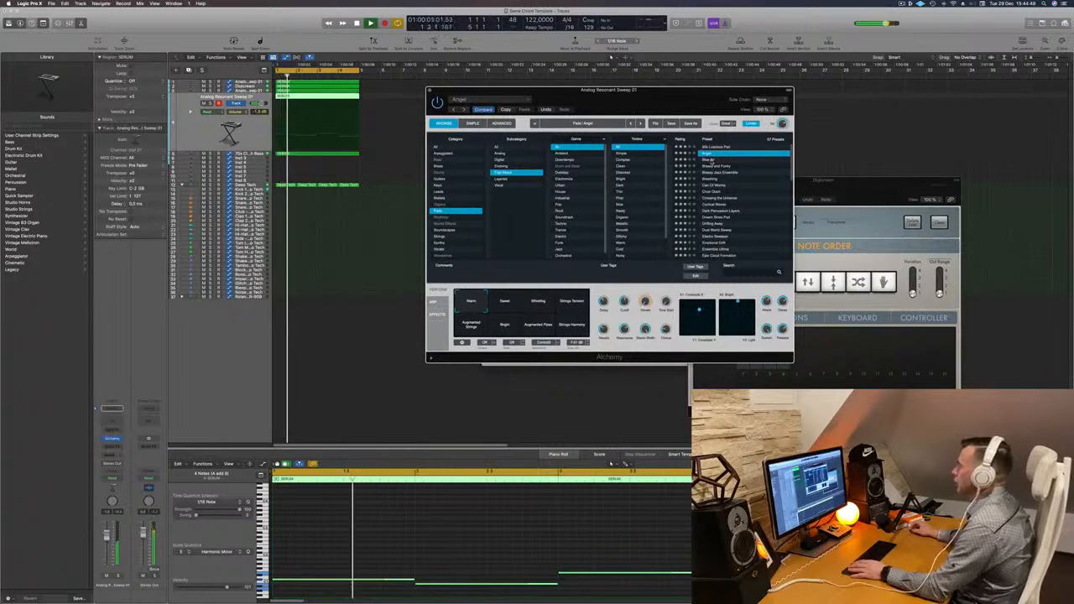
pyautogui.click(118, 576)
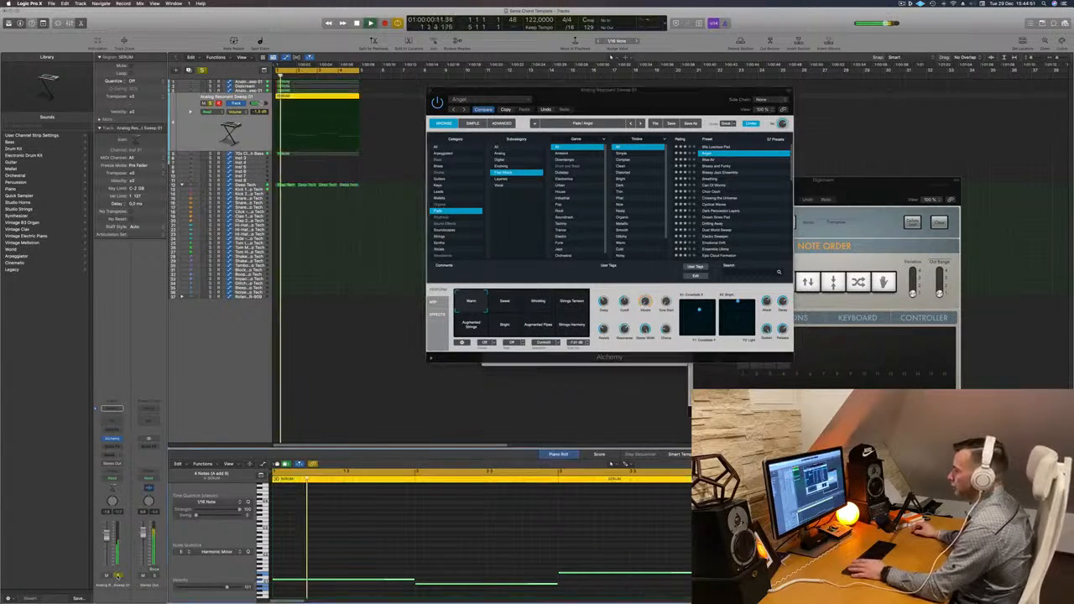
pyautogui.click(119, 577)
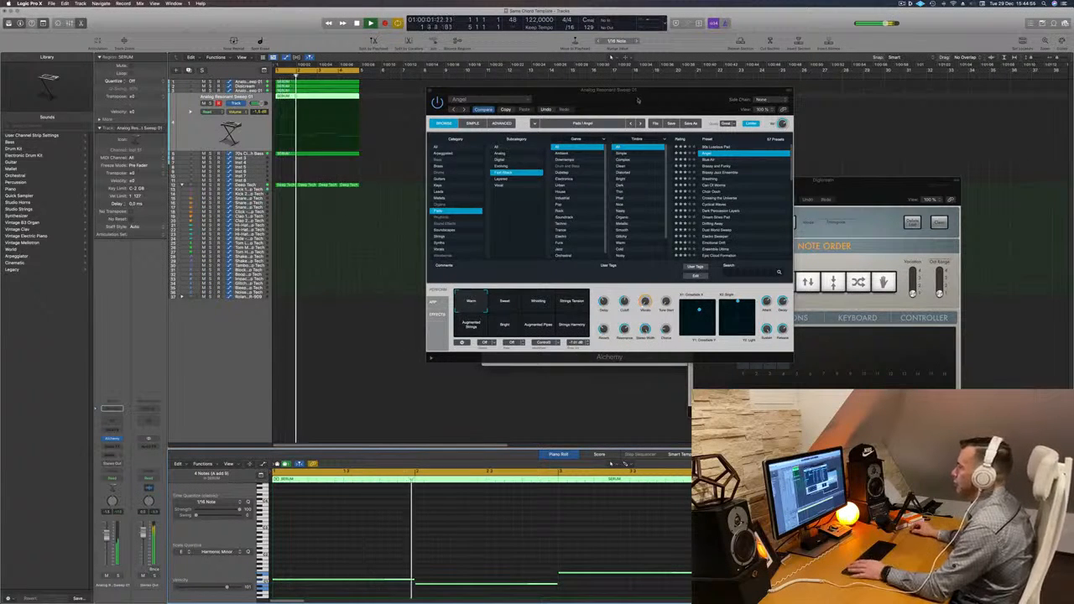
pyautogui.moveTo(631, 102); pyautogui.dragTo(508, 186)
pyautogui.press('super+w')
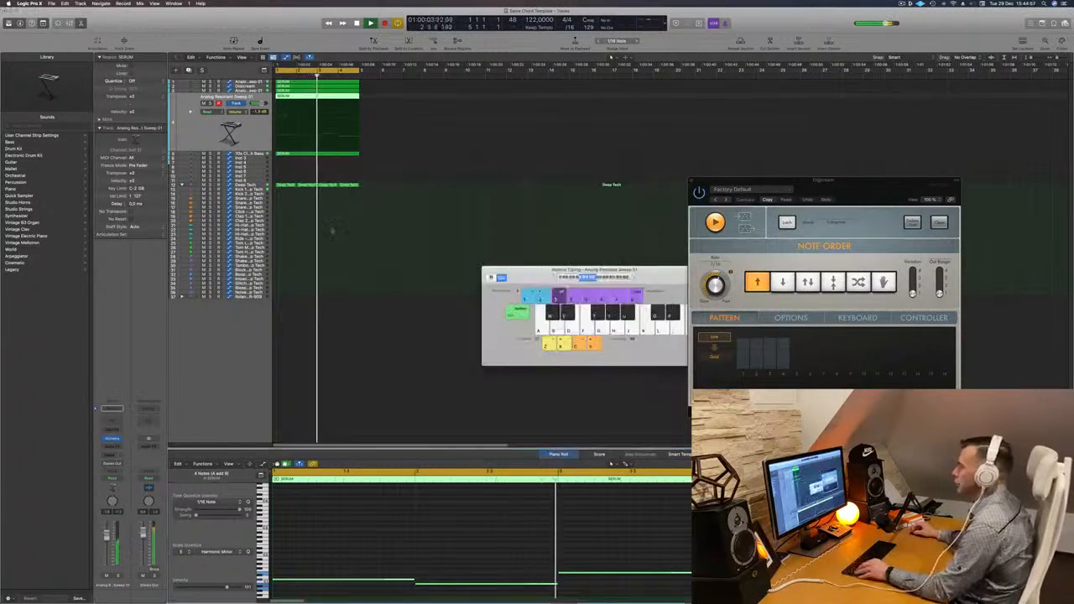
# Repeat all regions three times to fill 16 bars and extend the cycle range over the whole arrangement.
pyautogui.click(364, 230)
pyautogui.press('super+Right')
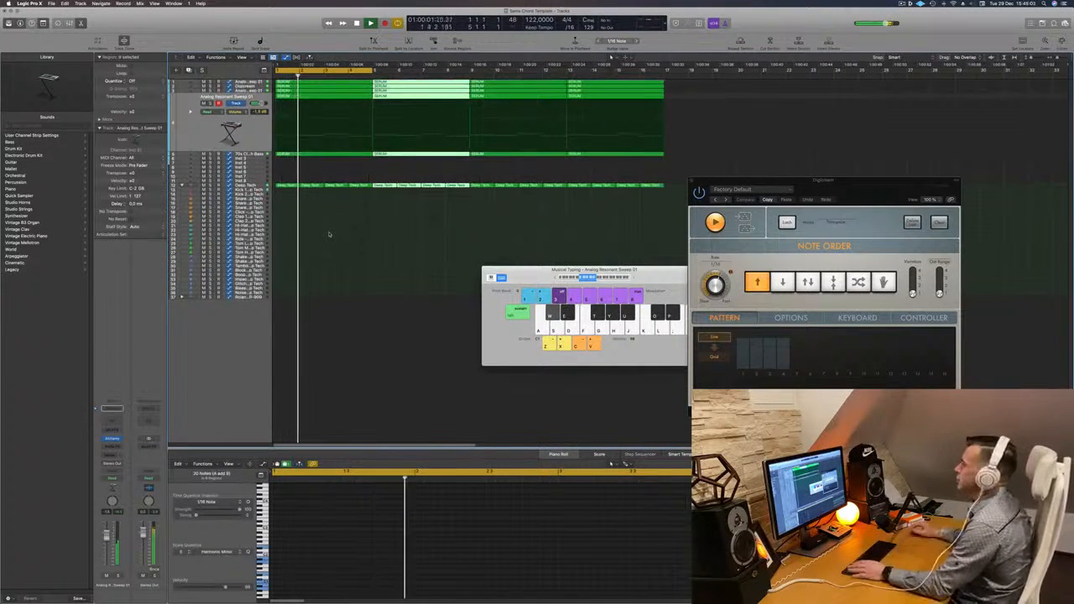
pyautogui.moveTo(373, 72); pyautogui.dragTo(659, 87)
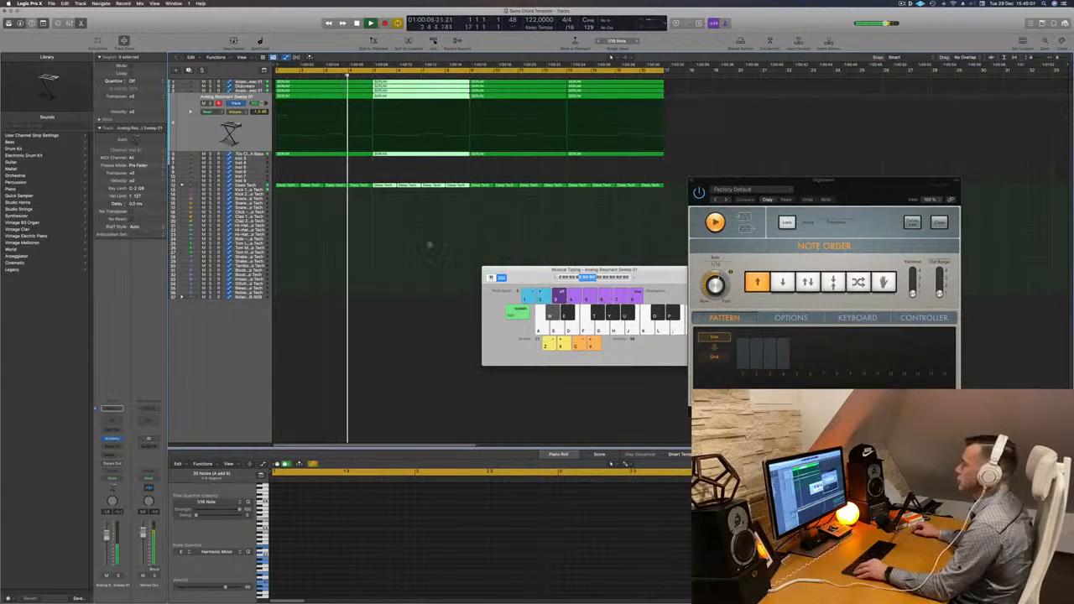
# Select the 70s Classic Synth Bass track and open its Alchemy instrument while the arrangement plays.
pyautogui.scroll(5, 429, 245)
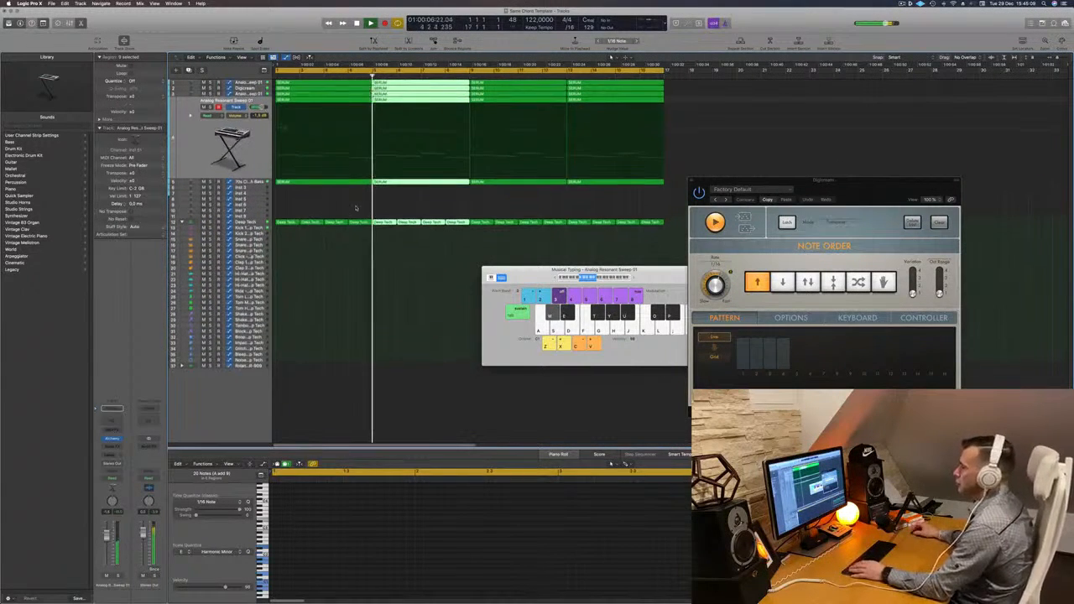
pyautogui.click(357, 209)
pyautogui.press('Return')
pyautogui.click(244, 186)
pyautogui.press('Return')
pyautogui.click(117, 439)
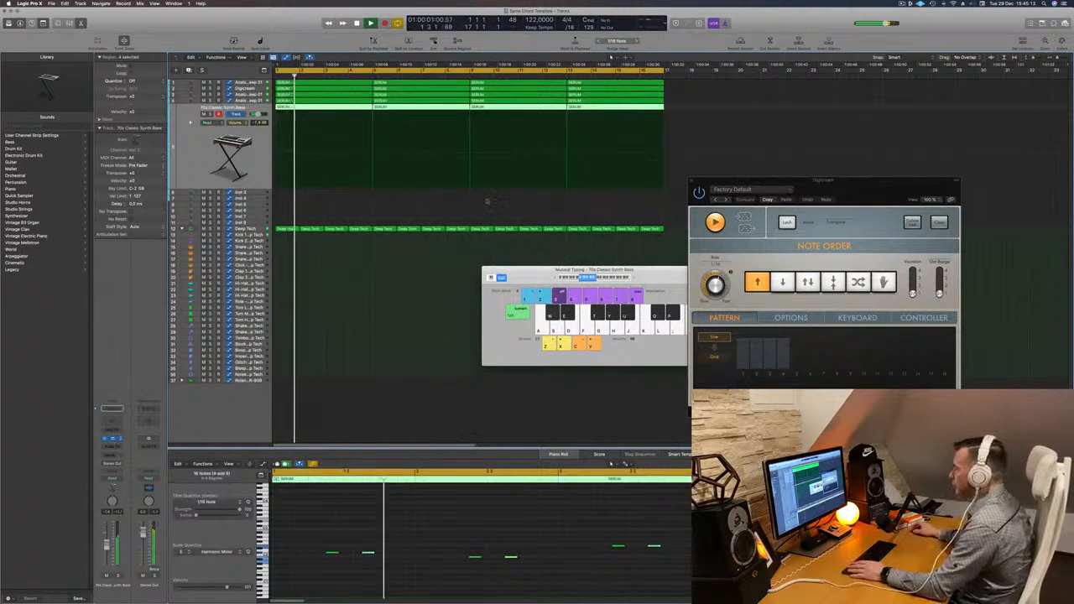
pyautogui.press('Return')
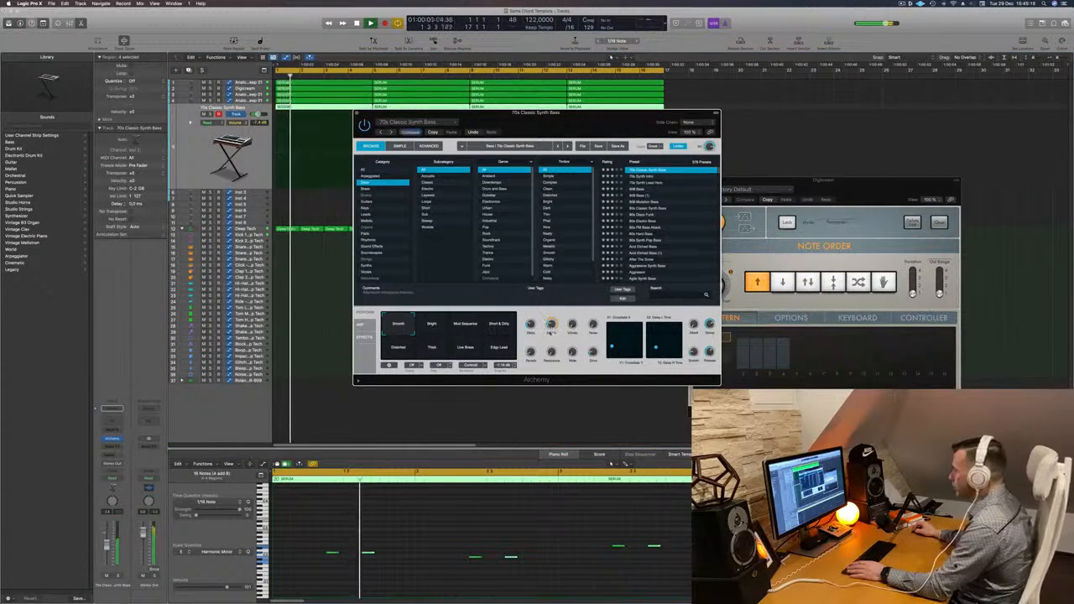
# Insert a Compressor on the bass track, set it to the Classic VCA model, and close both plug-in windows.
pyautogui.press('Return')
pyautogui.press('Return')
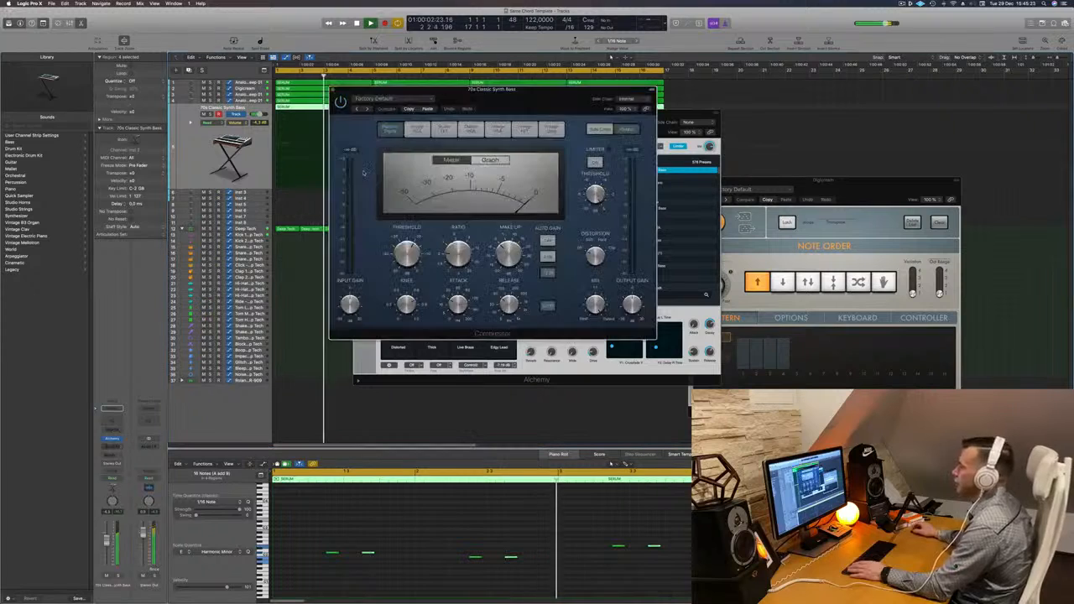
pyautogui.click(500, 129)
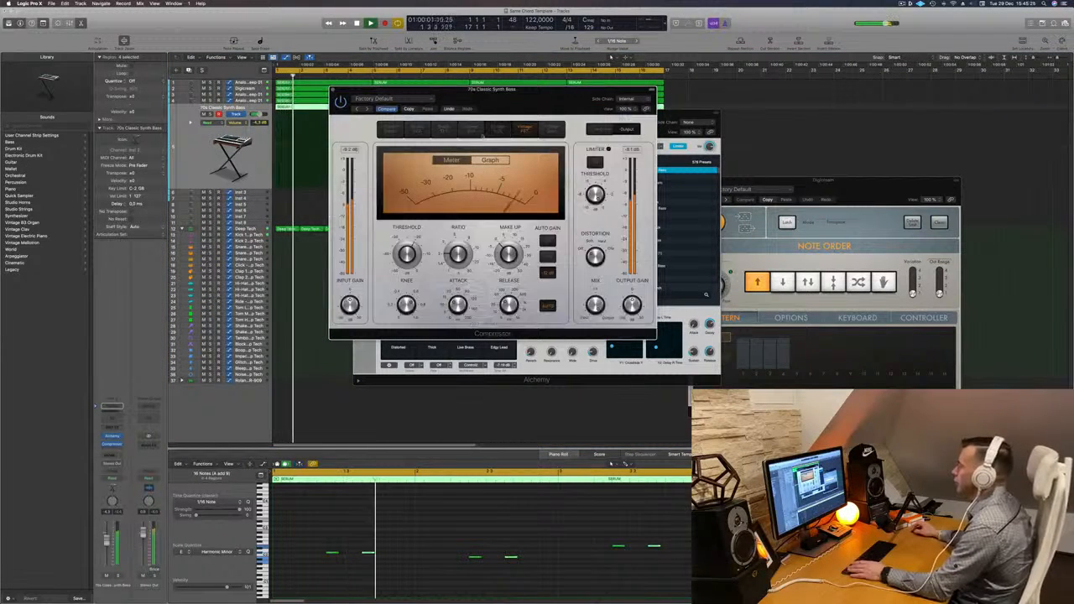
pyautogui.click(470, 129)
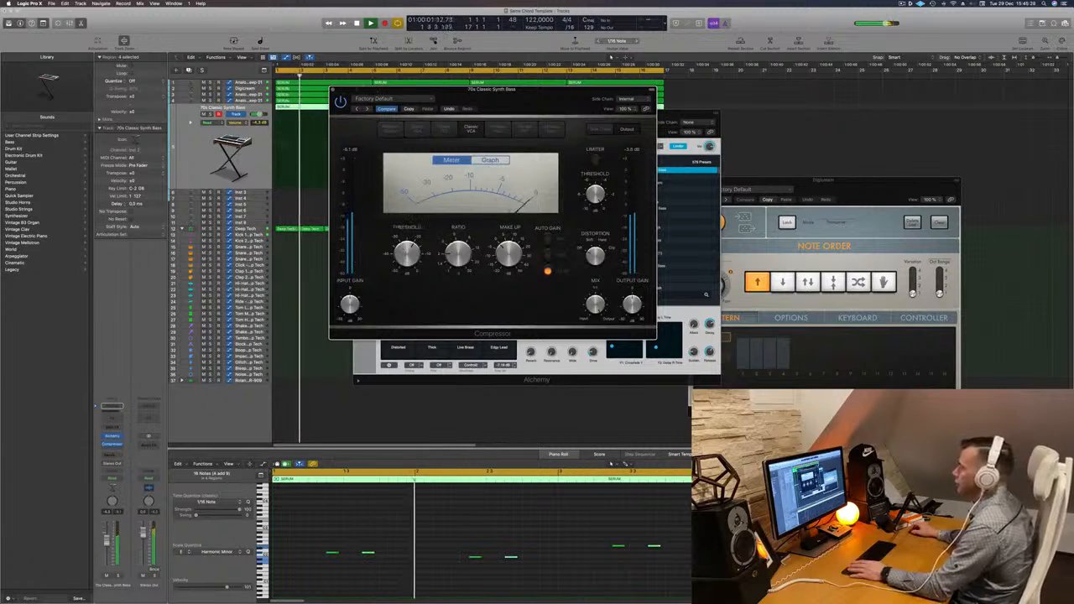
pyautogui.click(334, 89)
pyautogui.moveTo(556, 113); pyautogui.dragTo(473, 131)
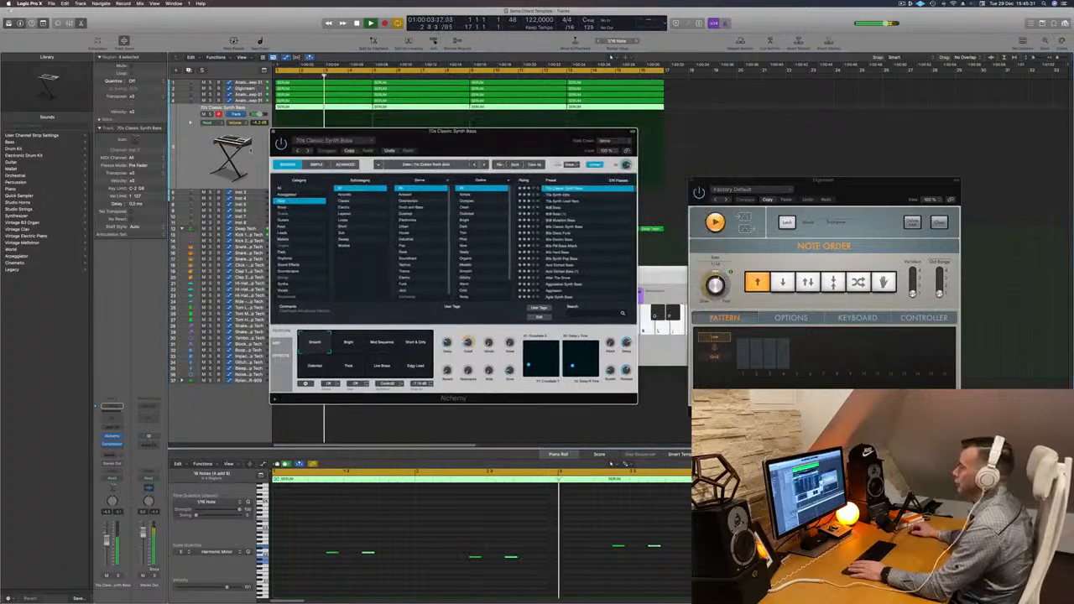
pyautogui.click(274, 132)
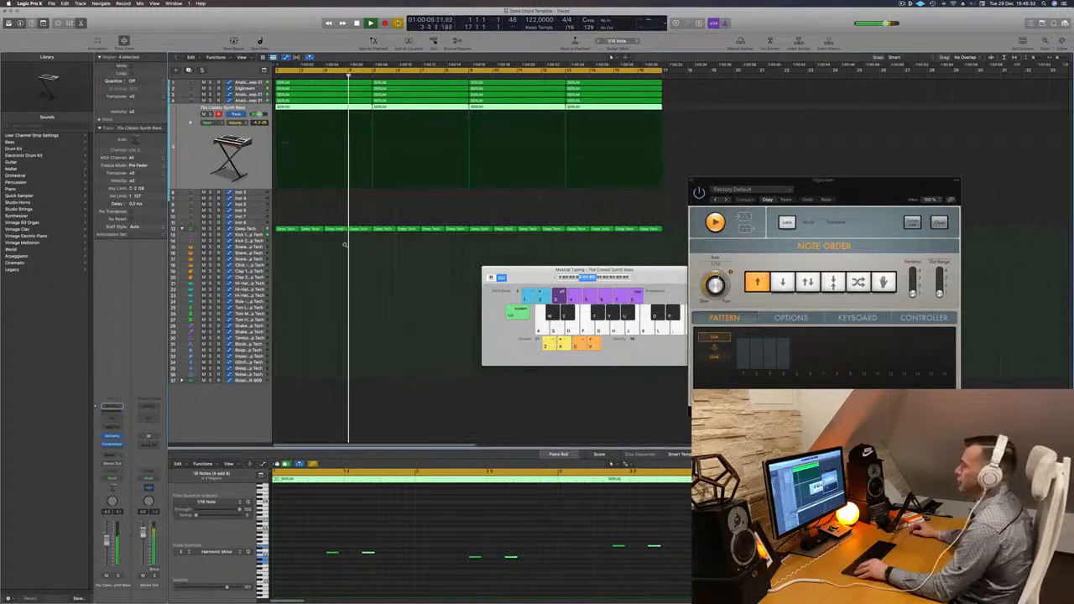
# Copy the first one-bar Deep Tech kick region onto the Snare 1 - Deep Tech track at bar 1.
pyautogui.scroll(-5, 336, 226)
pyautogui.scroll(2, 378, 212)
pyautogui.scroll(2, 389, 211)
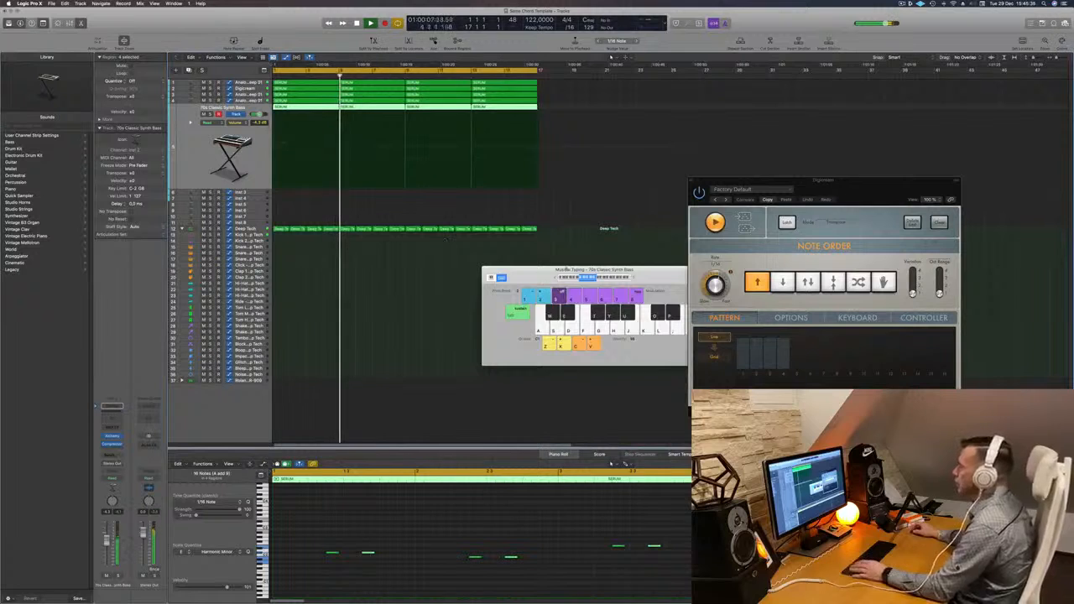
pyautogui.moveTo(539, 277); pyautogui.dragTo(627, 247)
pyautogui.press('Return')
pyautogui.click(280, 230)
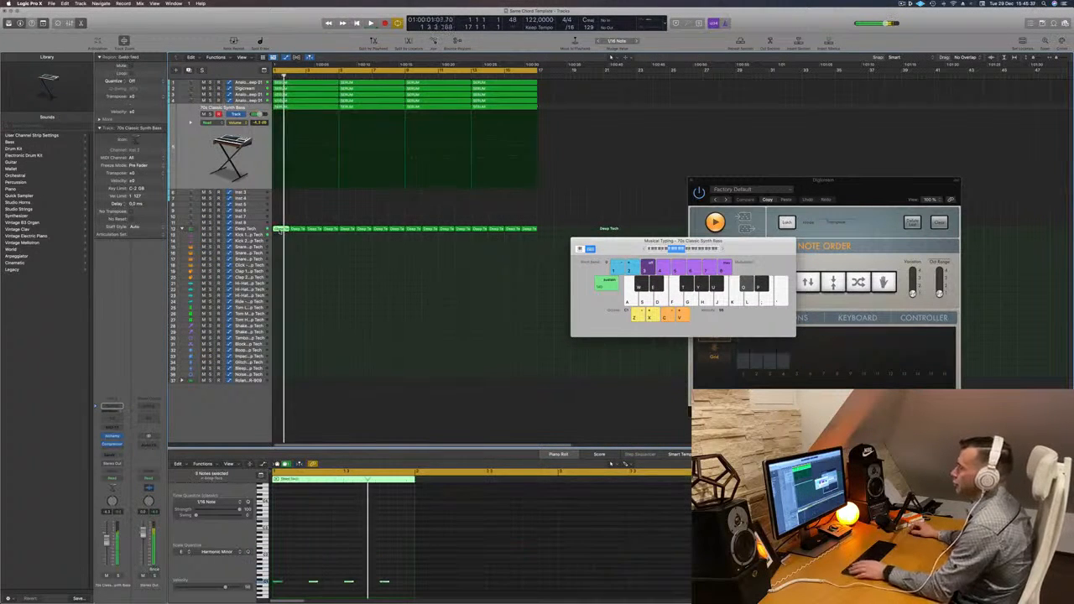
pyautogui.moveTo(280, 230); pyautogui.dragTo(282, 248)
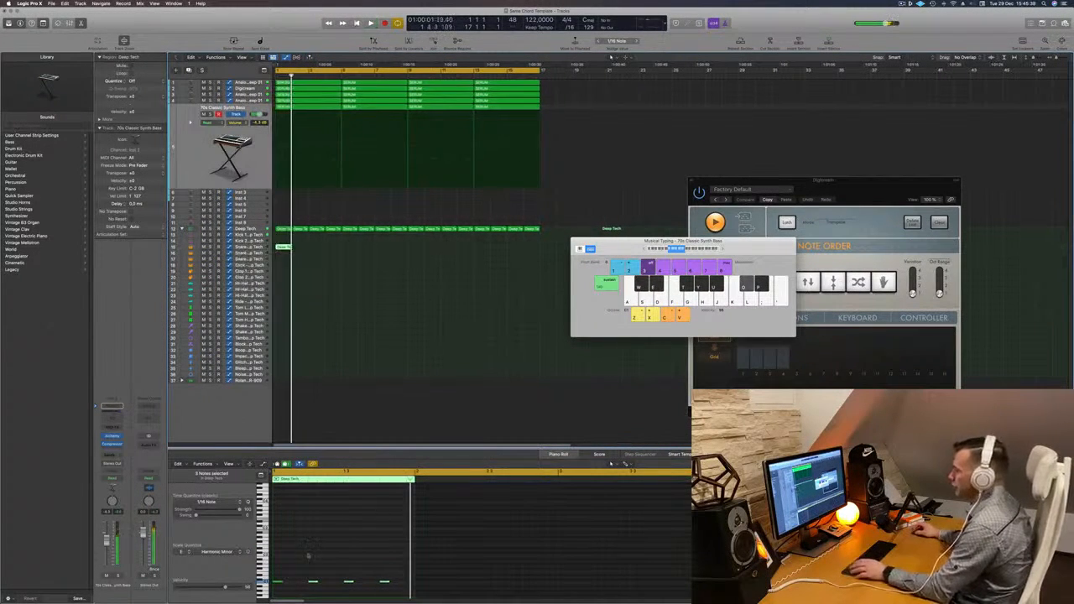
# In the snare copy, delete the first and third notes and transpose the remaining two up.
pyautogui.click(288, 582)
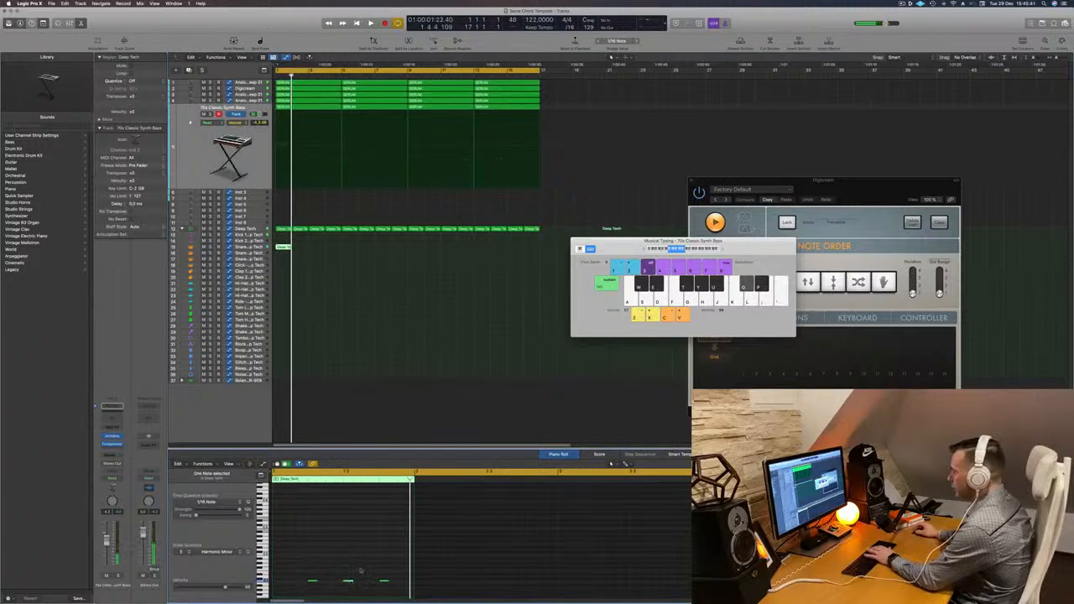
pyautogui.moveTo(307, 567); pyautogui.dragTo(390, 590)
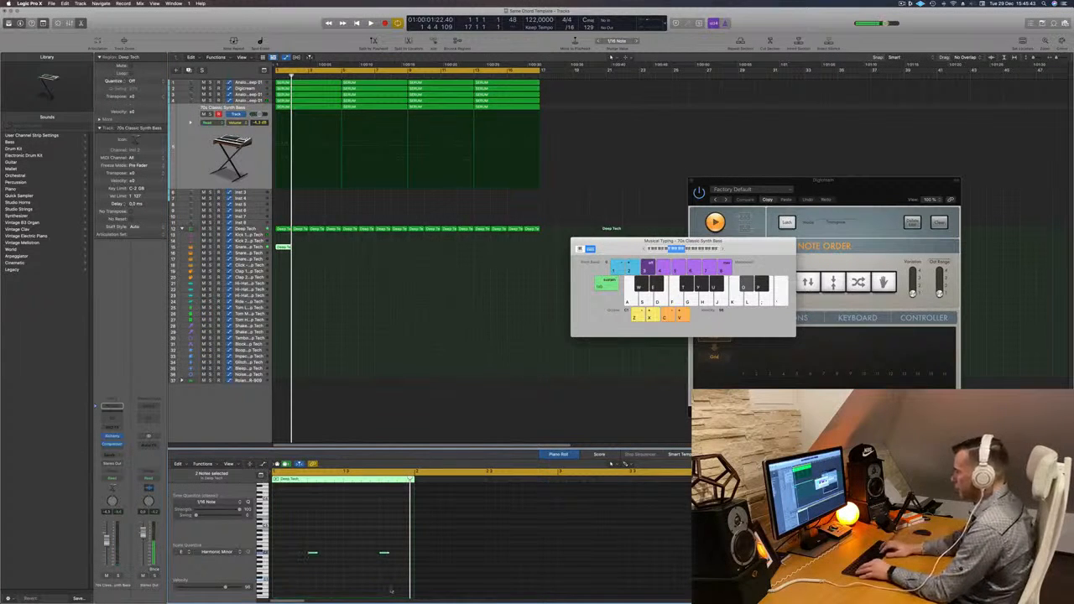
pyautogui.press('space')
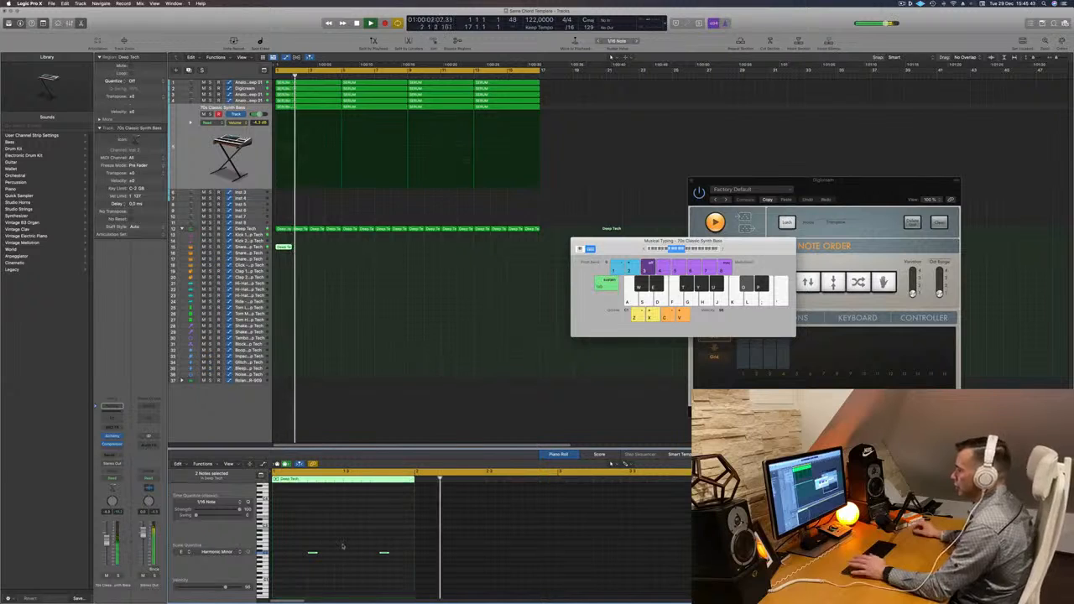
# Repeat the one-bar snare region across all 16 bars and audition it with the Snare 1 - Deep Tech track selected.
pyautogui.press('space')
pyautogui.moveTo(282, 248); pyautogui.dragTo(354, 248)
pyautogui.keyDown('shift'); pyautogui.click(284, 248); pyautogui.keyUp('shift')
pyautogui.moveTo(276, 255); pyautogui.dragTo(415, 252)
pyautogui.press('space')
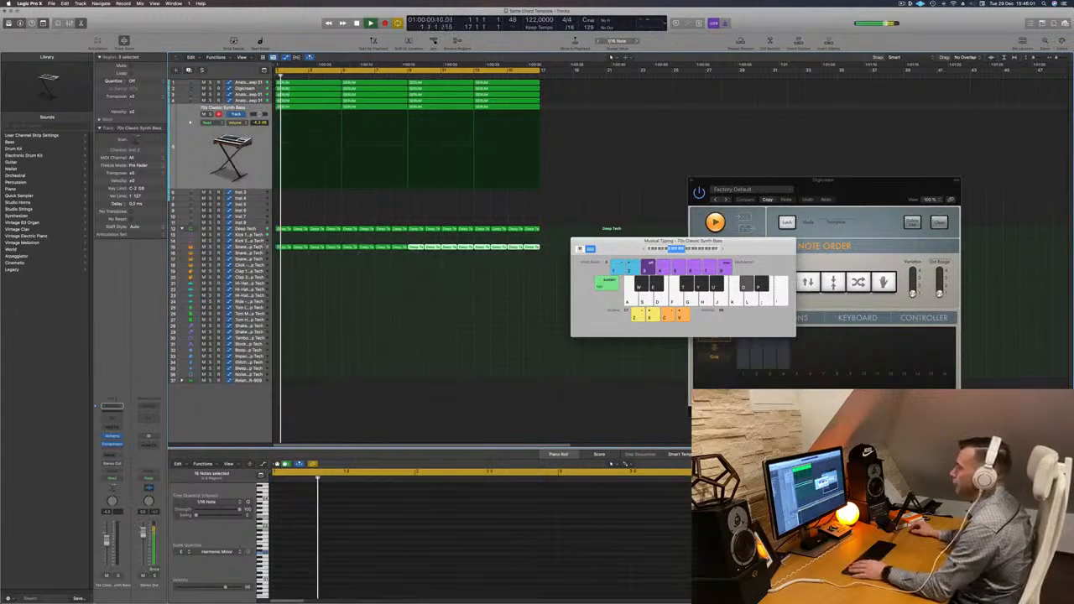
pyautogui.click(248, 247)
pyautogui.press('space')
pyautogui.press('space')
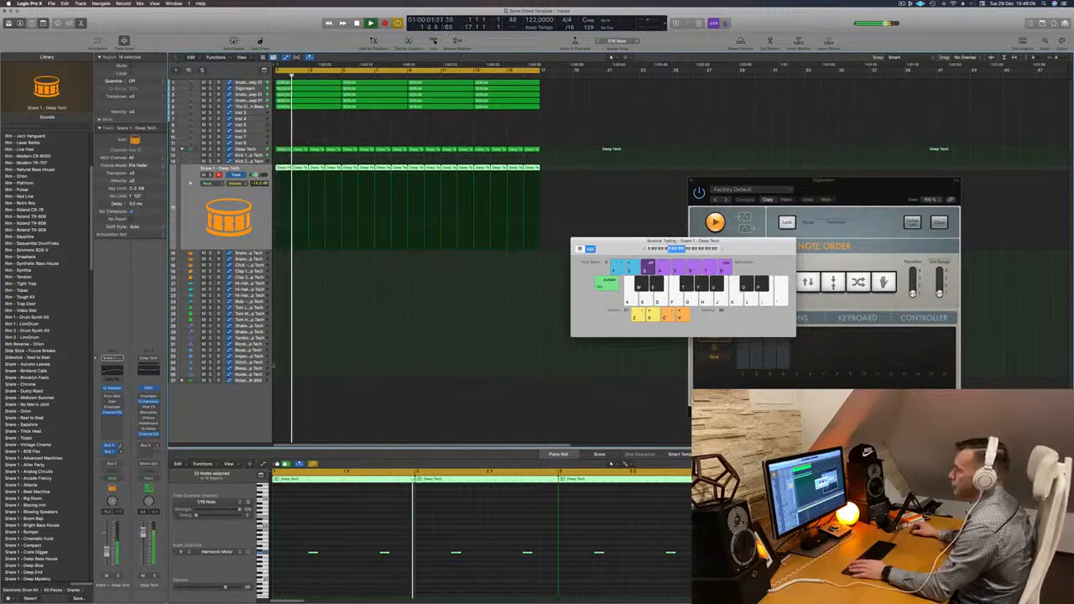
# Expand the Roland TR-909 stack, move all snare regions onto its Snare 1 track, and play them back.
pyautogui.click(183, 380)
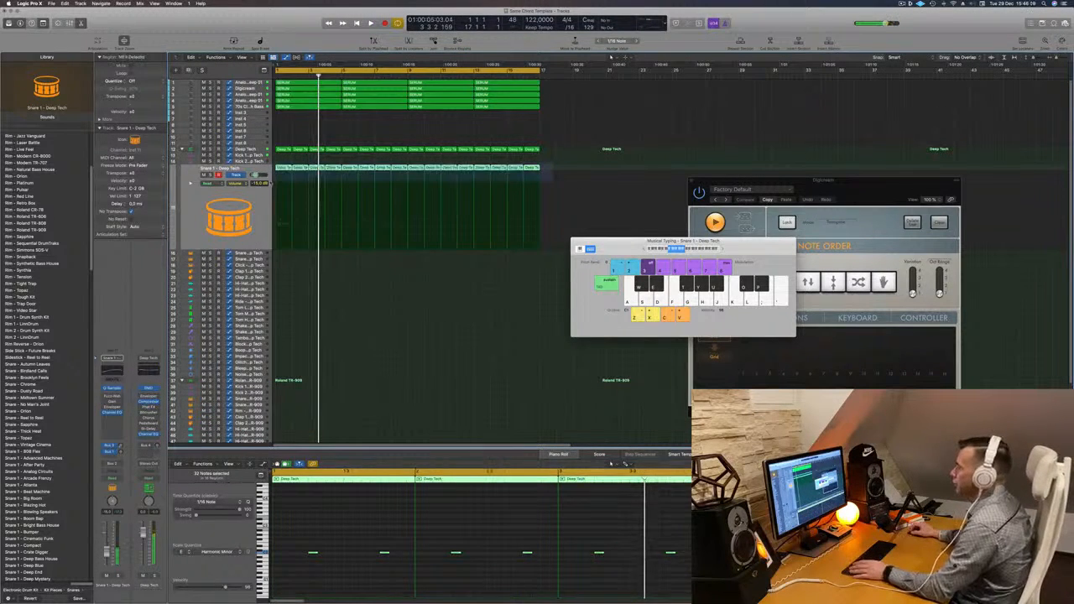
pyautogui.moveTo(290, 210); pyautogui.dragTo(275, 395)
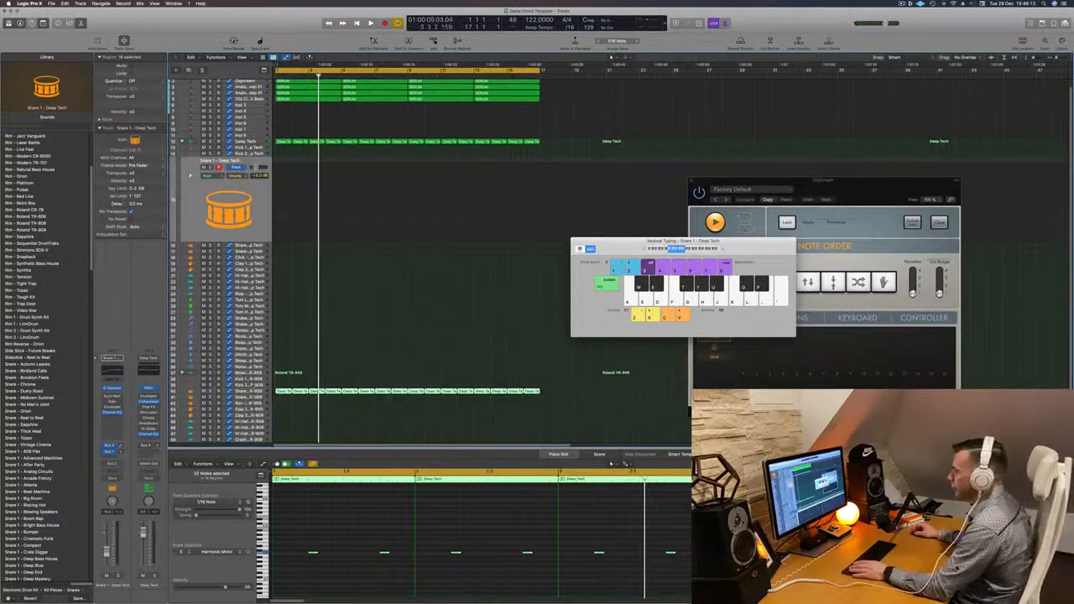
pyautogui.press('space')
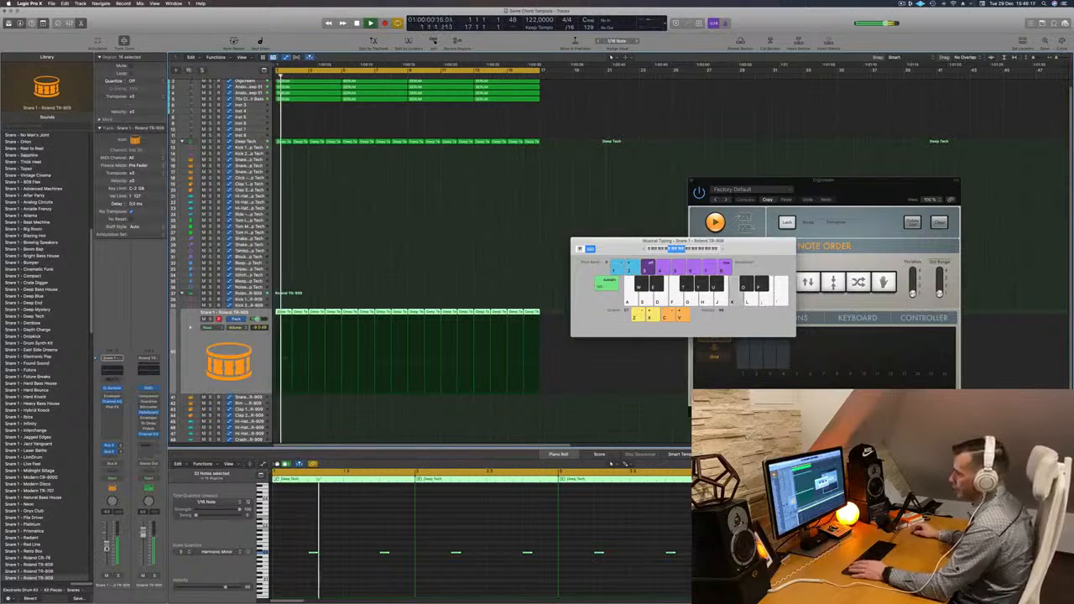
pyautogui.scroll(2, 281, 261)
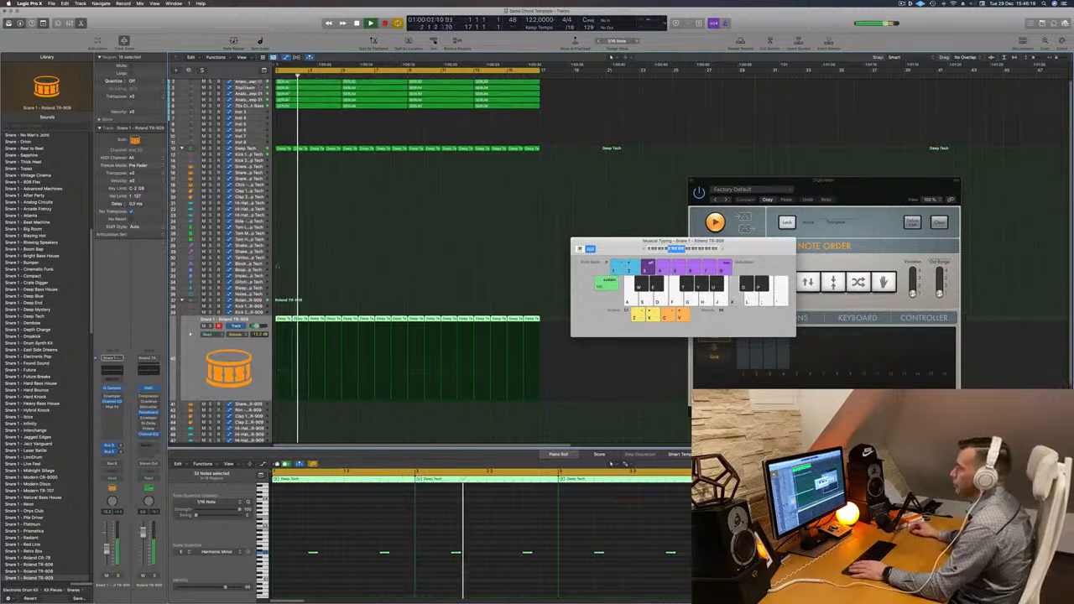
# Copy the first Deep Tech region onto the Hi-Hat Open track, transpose its four notes up, and shift them to the off-beats.
pyautogui.click(283, 150)
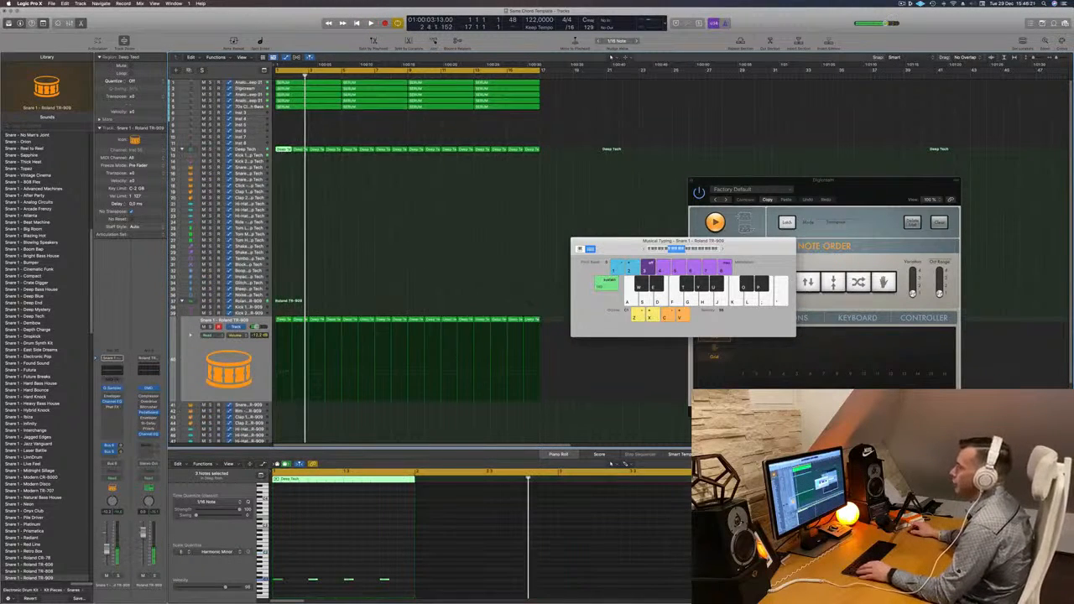
pyautogui.moveTo(281, 167); pyautogui.dragTo(282, 220)
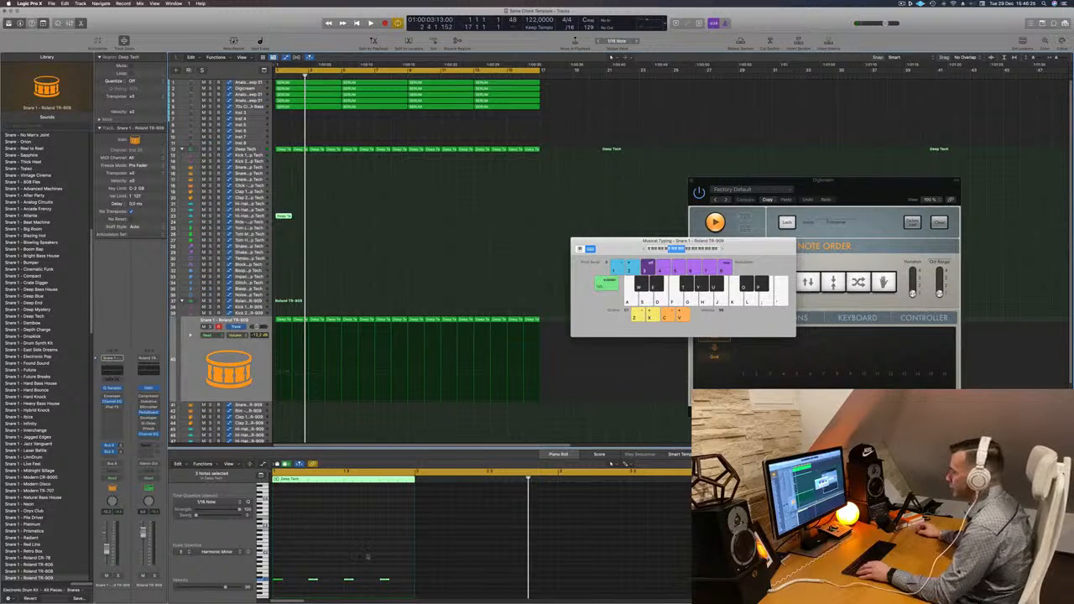
pyautogui.keyDown('shift'); pyautogui.click(384, 578); pyautogui.keyUp('shift')
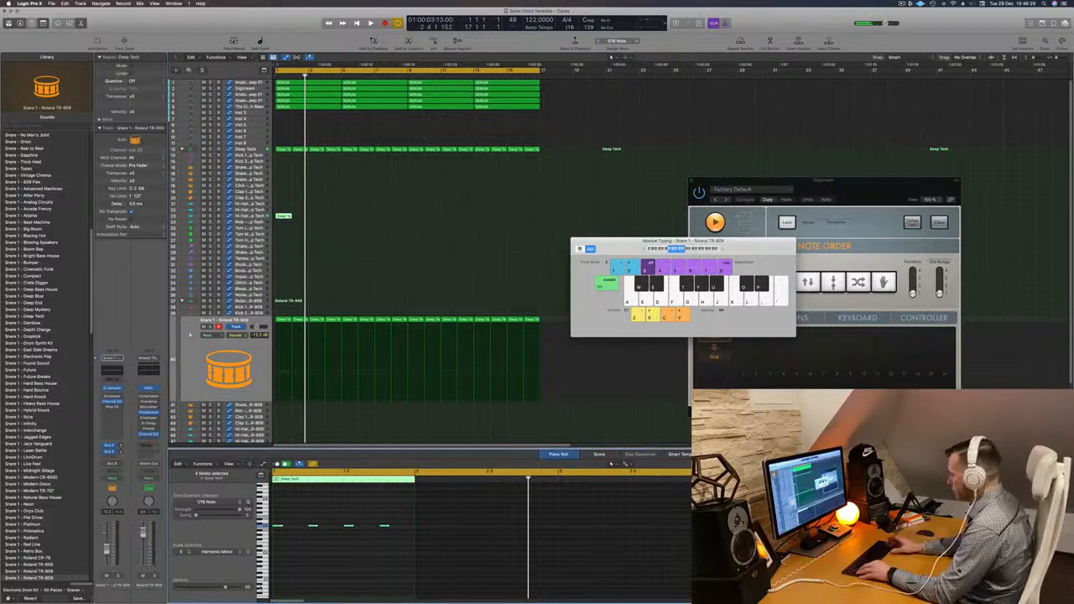
pyautogui.press('space')
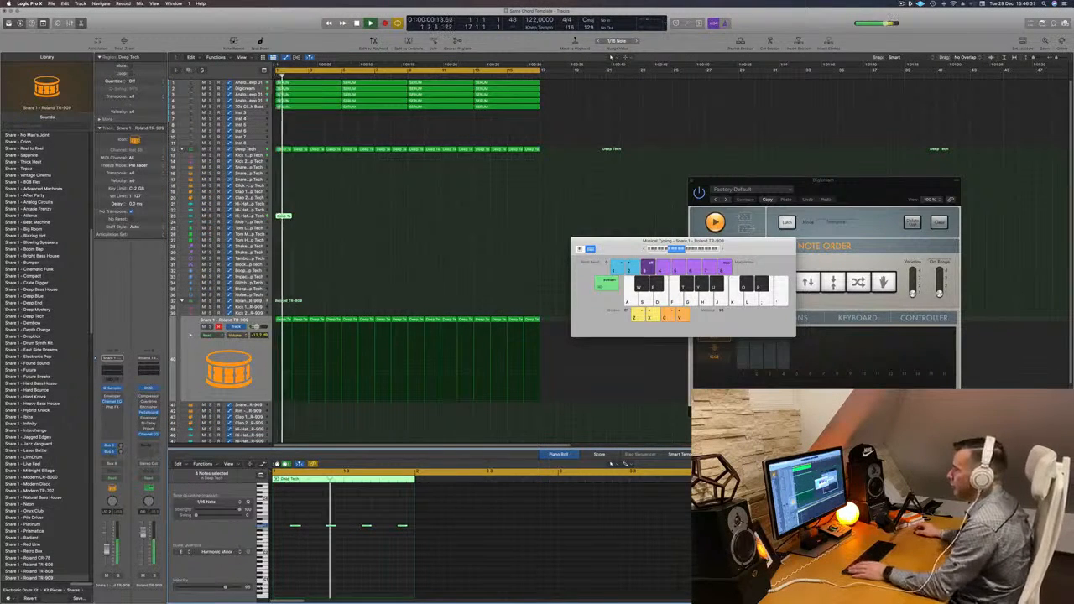
# Repeat the open hi-hat region across all 16 bars and select the Hi-Hat Open - Deep Tech track.
pyautogui.moveTo(284, 216); pyautogui.dragTo(351, 234)
pyautogui.press('space')
pyautogui.click(248, 215)
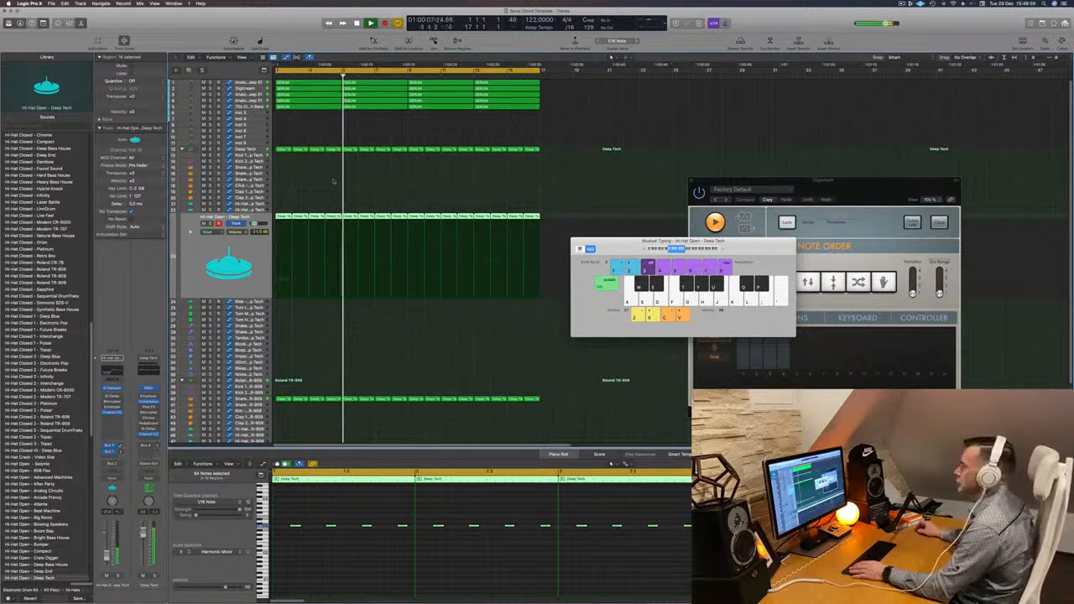
# Name and color all regions in the arrangement by their tracks.
pyautogui.press('super+a')
pyautogui.rightClick(374, 106)
pyautogui.click(378, 114)
pyautogui.rightClick(376, 108)
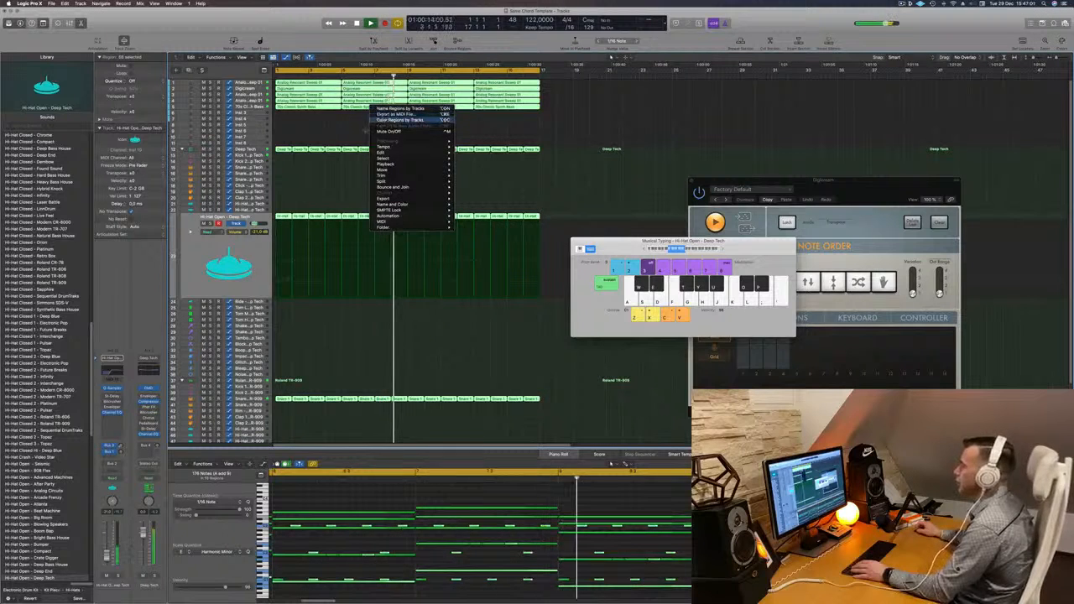
pyautogui.click(378, 120)
pyautogui.click(338, 188)
# Copy the first open hi-hat region onto the Block - Deep Tech track at bar 1.
pyautogui.scroll(-2, 339, 186)
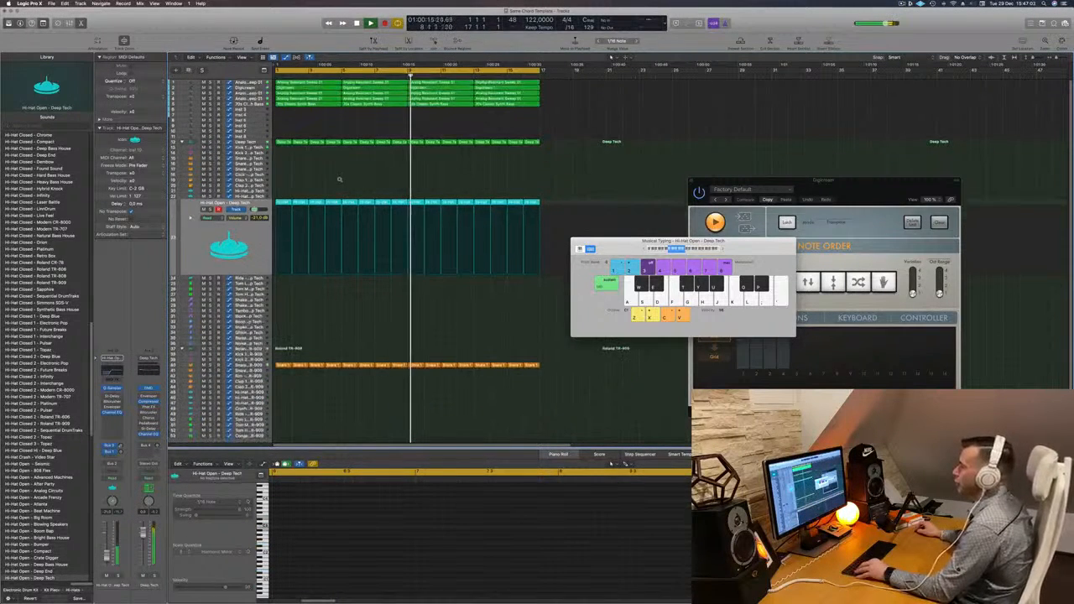
pyautogui.scroll(1, 337, 177)
pyautogui.scroll(-3, 321, 168)
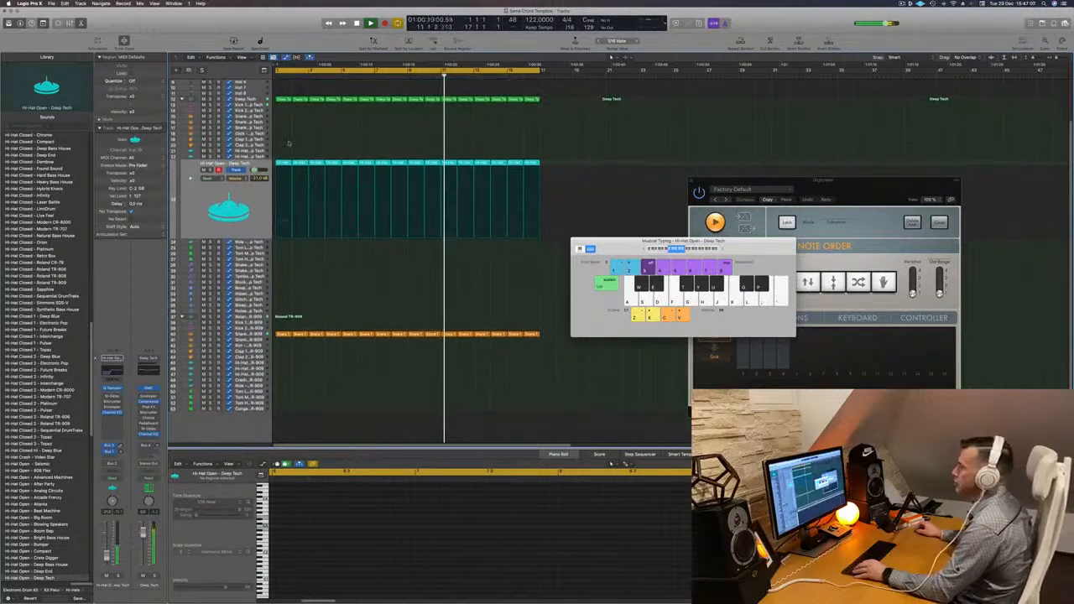
pyautogui.click(283, 162)
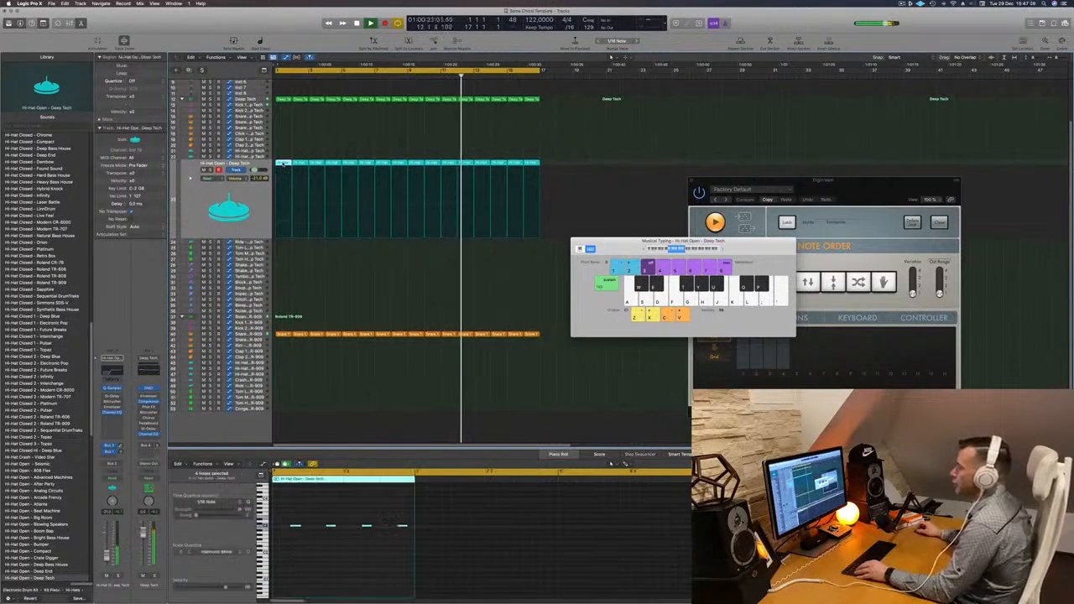
pyautogui.moveTo(283, 163); pyautogui.dragTo(282, 283)
pyautogui.press('Return')
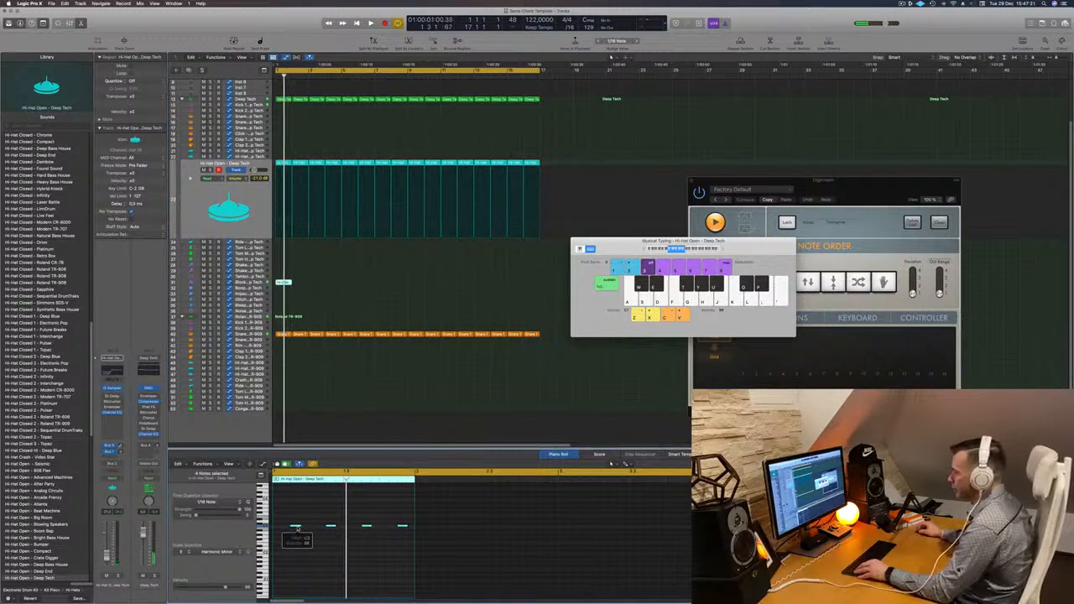
pyautogui.moveTo(292, 530); pyautogui.dragTo(285, 533)
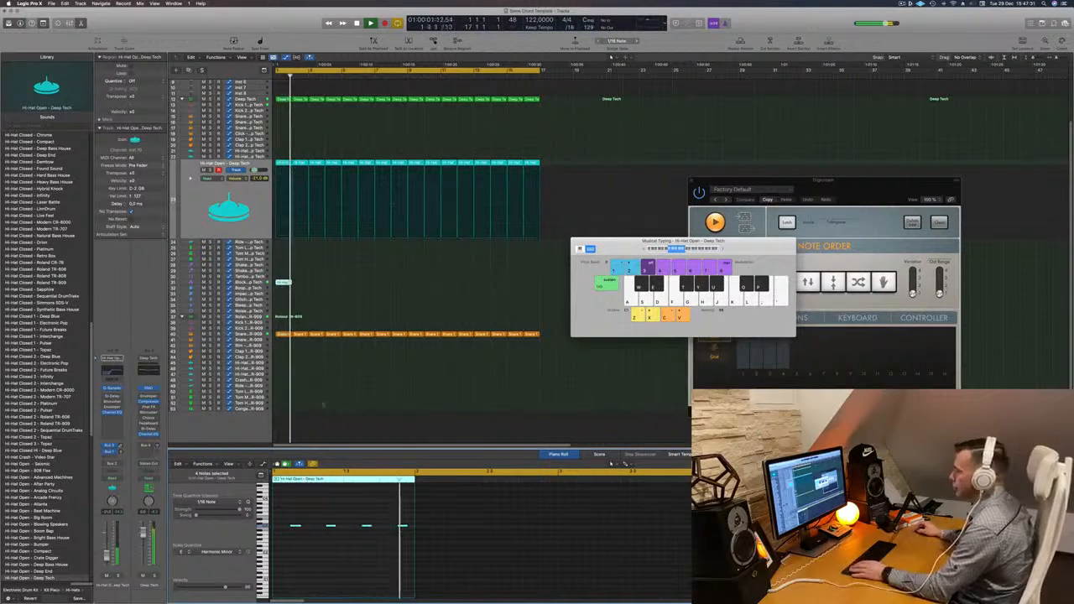
# Repeat the block region across all 16 bars, play it back, and select the Block - Deep Tech track.
pyautogui.moveTo(282, 283); pyautogui.dragTo(416, 287)
pyautogui.press('space')
pyautogui.press('space')
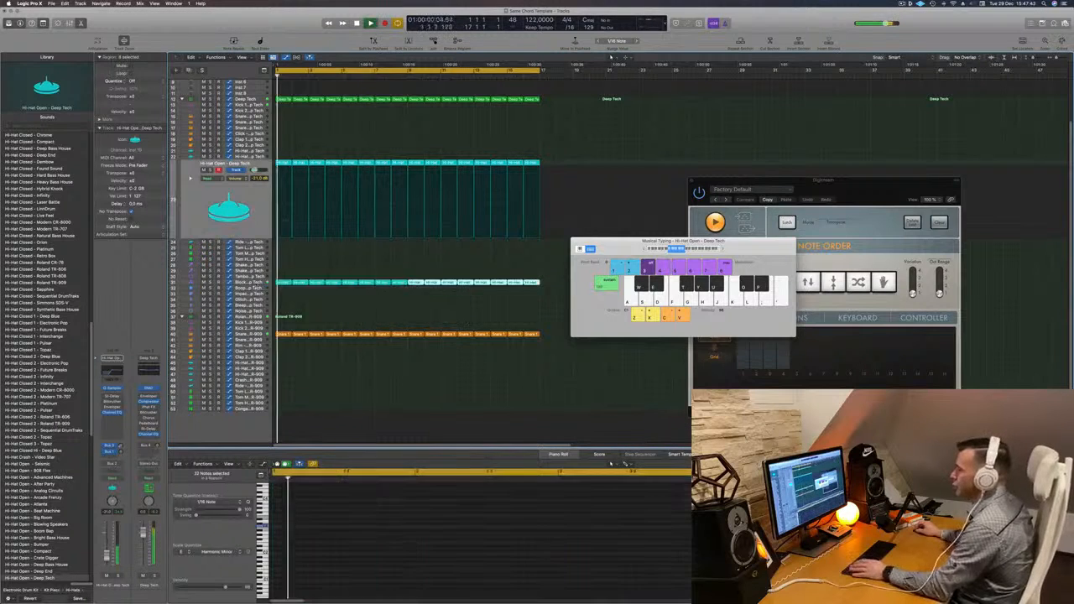
pyautogui.click(245, 284)
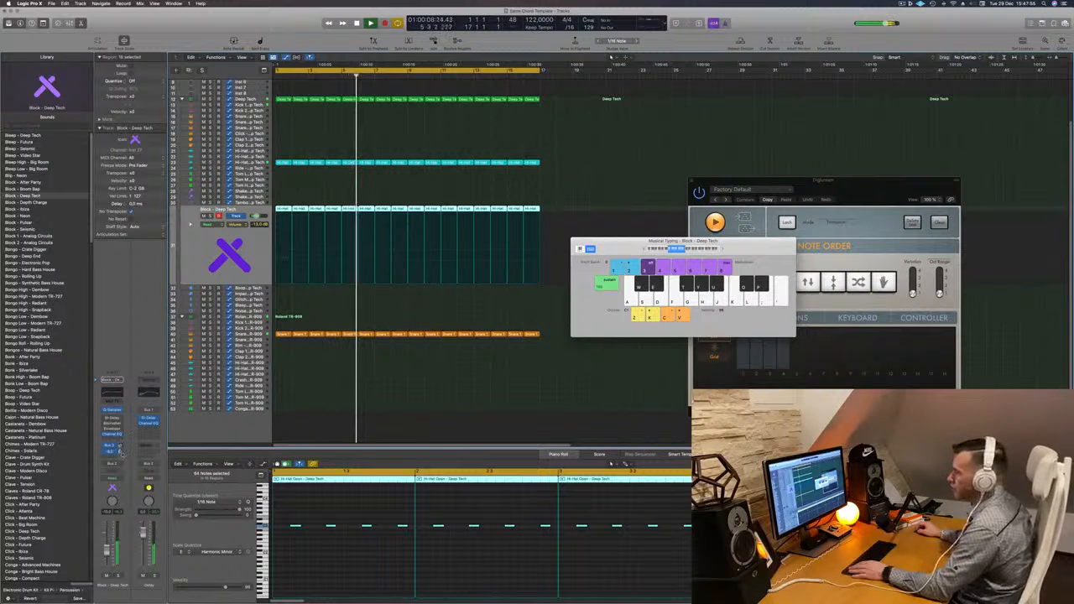
# Select the first Analog Resonant Sweep 01 track, check it briefly in solo, and open its Alchemy instrument clear of the regions.
pyautogui.scroll(3, 403, 252)
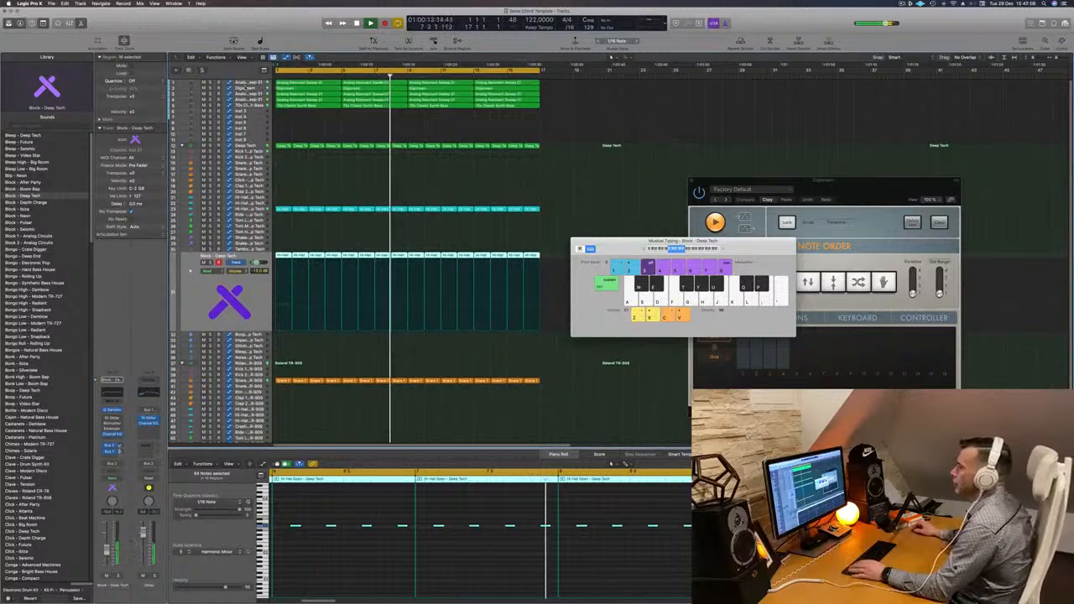
pyautogui.click(222, 88)
pyautogui.click(222, 83)
pyautogui.press('Return')
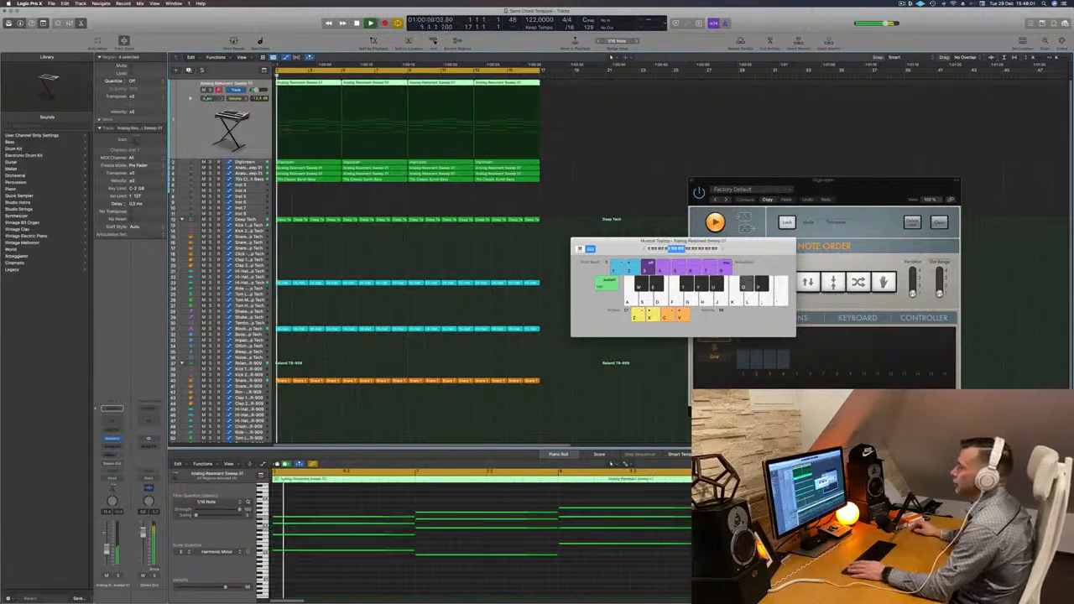
pyautogui.click(210, 90)
pyautogui.click(210, 90)
pyautogui.press('Return')
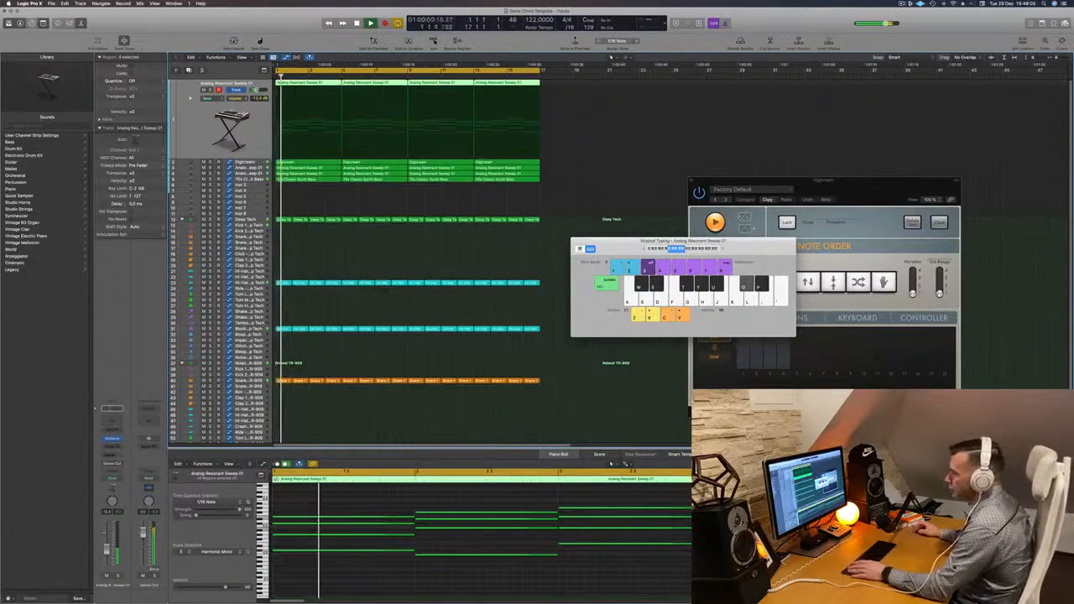
pyautogui.click(112, 439)
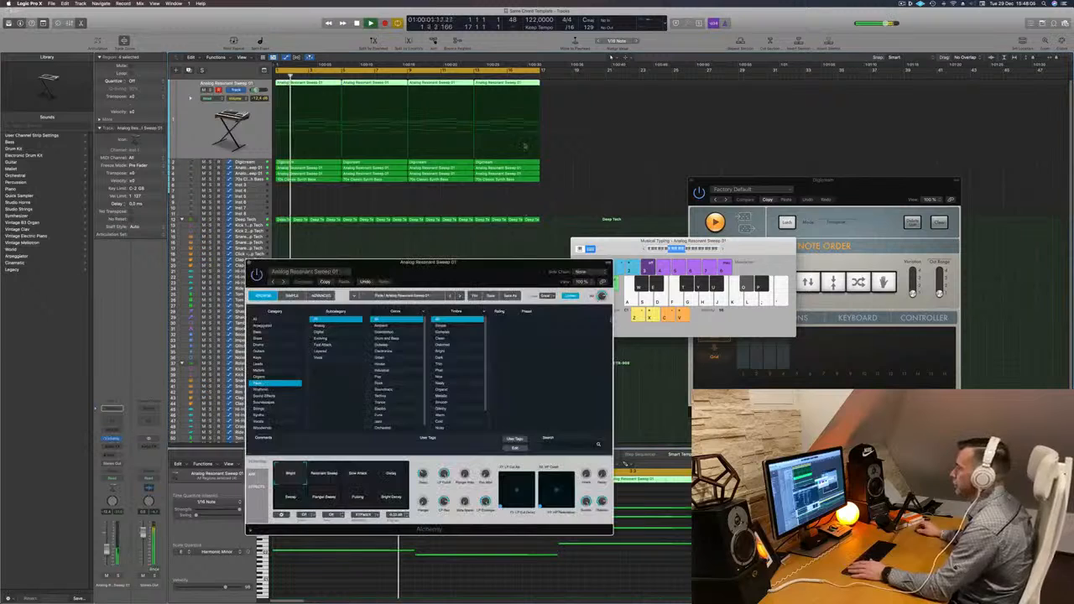
pyautogui.moveTo(485, 262); pyautogui.dragTo(662, 157)
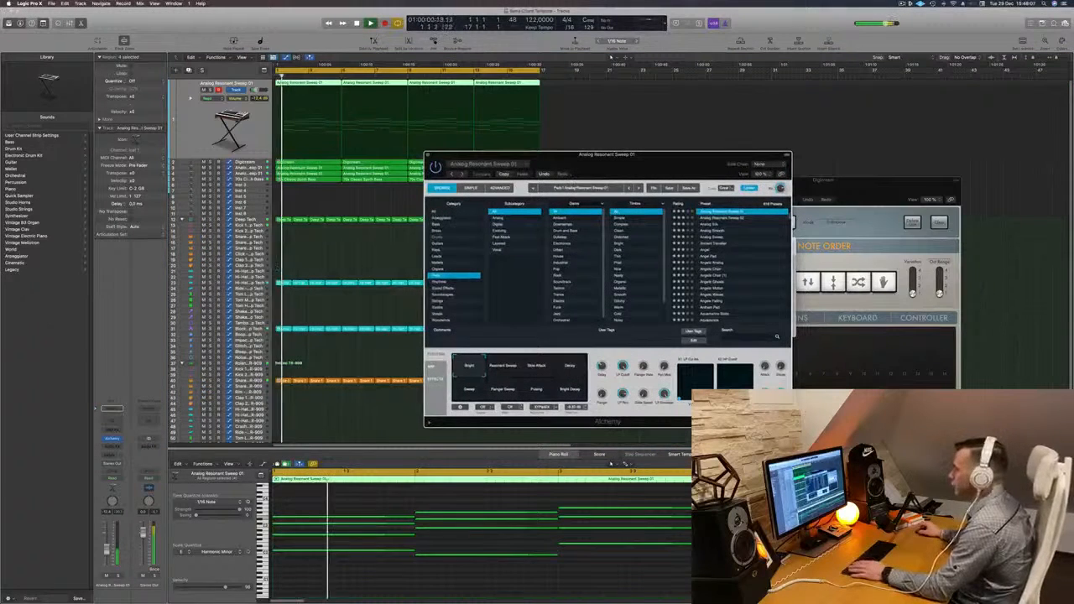
# Set the pad track's automation mode to Touch and record a sweep of Alchemy's LP Cutoff during playback.
pyautogui.click(119, 478)
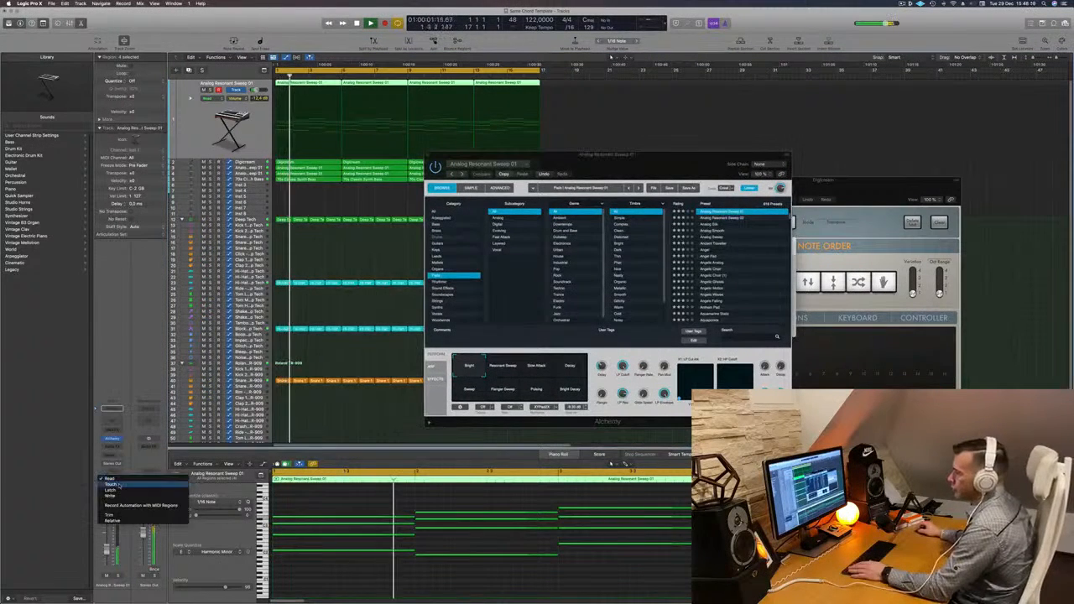
pyautogui.click(110, 484)
pyautogui.moveTo(623, 370); pyautogui.dragTo(625, 430)
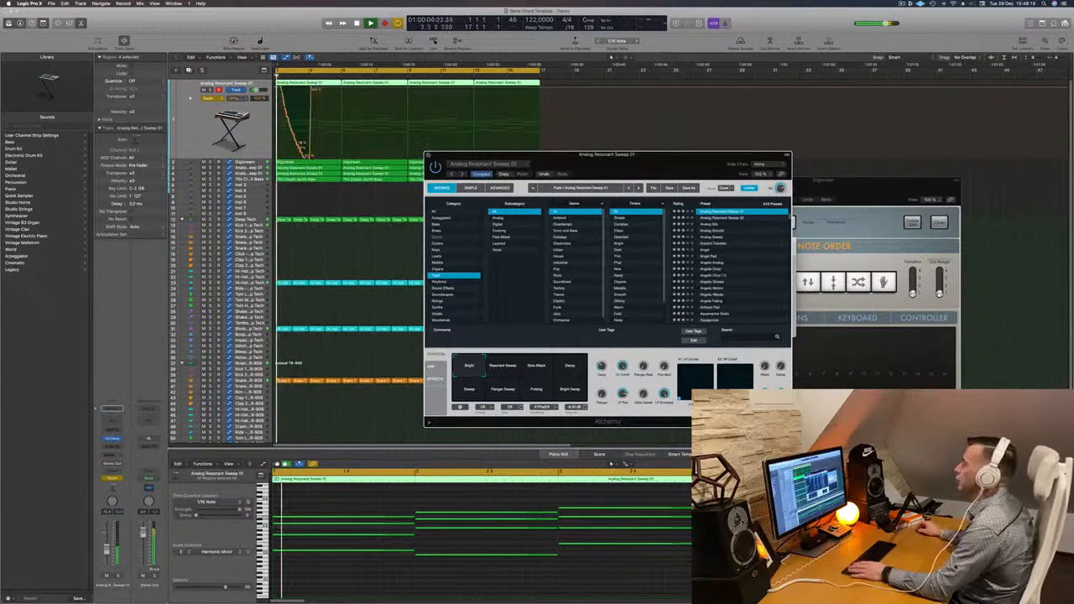
# Close Alchemy, delete the recorded LP Cutoff automation, and draw a V-shaped cutoff curve over the first four bars.
pyautogui.click(427, 155)
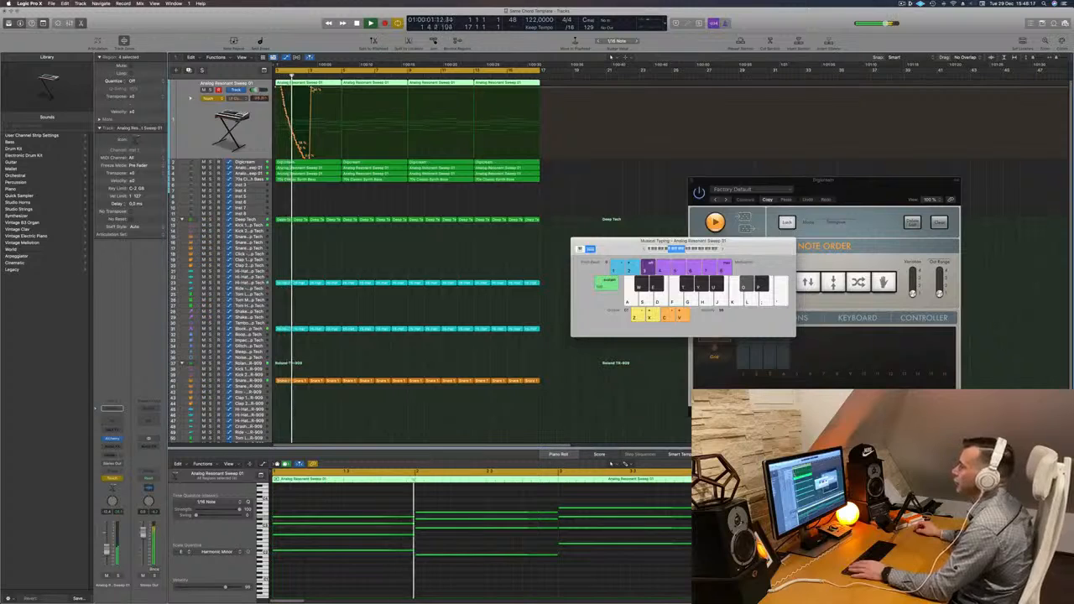
pyautogui.moveTo(313, 89); pyautogui.dragTo(267, 156)
pyautogui.press('Delete')
pyautogui.press('Return')
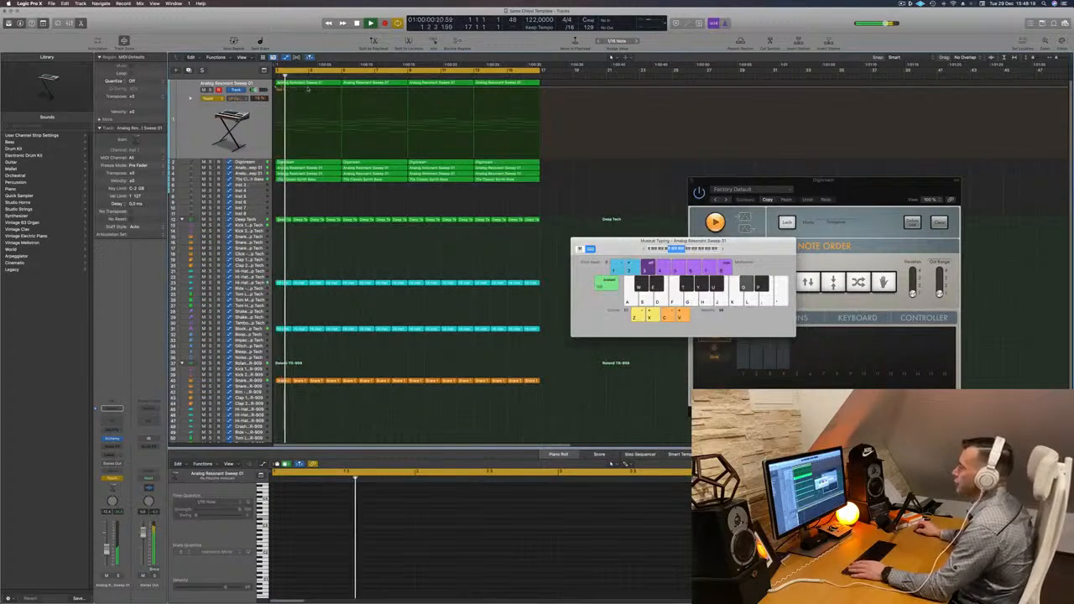
pyautogui.moveTo(313, 89); pyautogui.dragTo(341, 86)
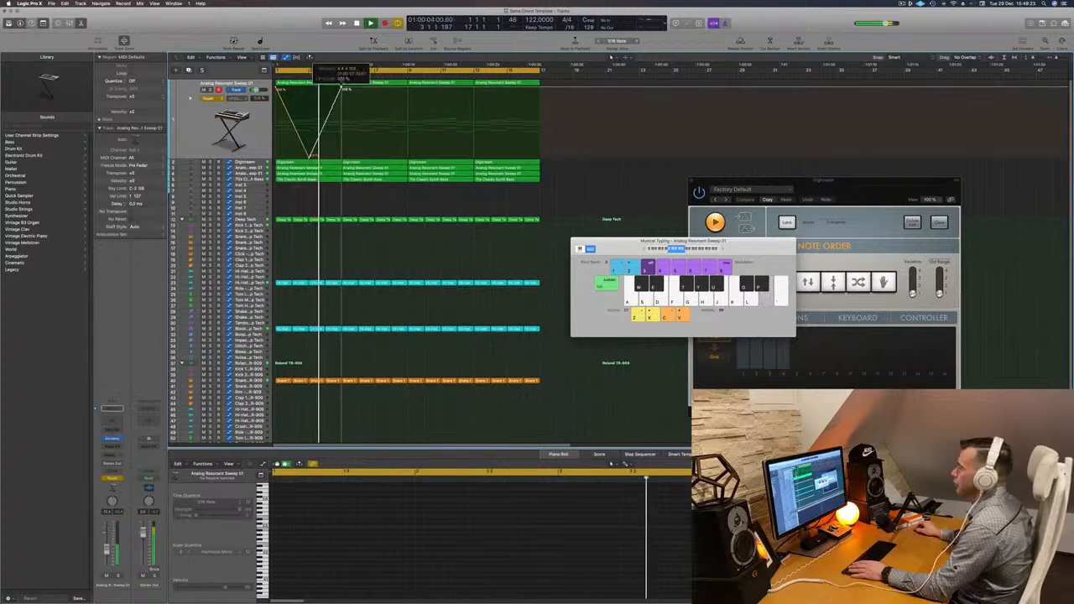
# Set the pad track's automation mode to Read and undo the V-shaped LP Cutoff automation.
pyautogui.click(311, 156)
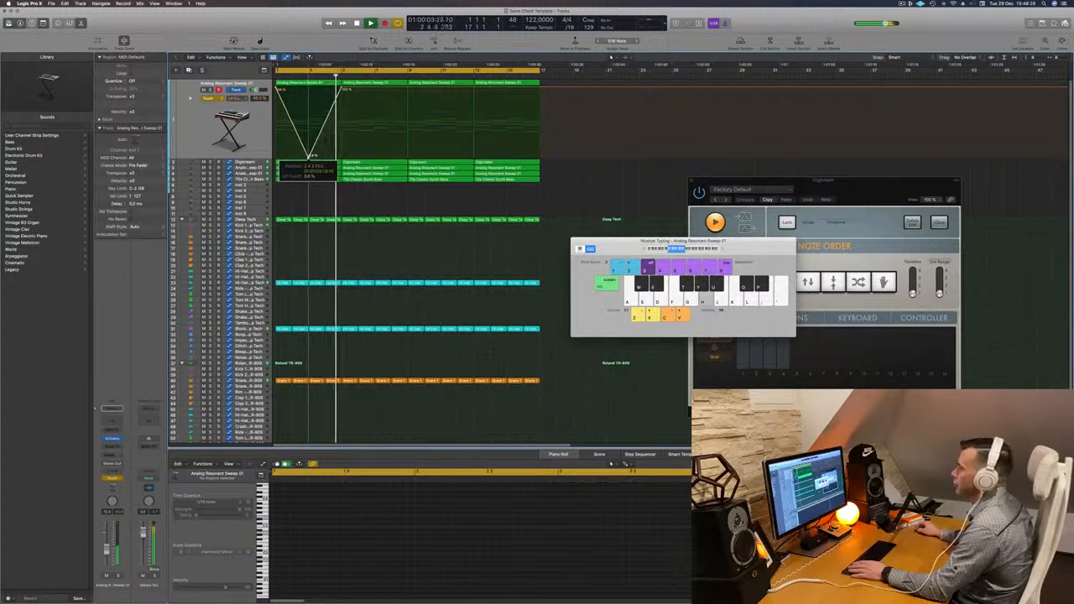
pyautogui.click(208, 98)
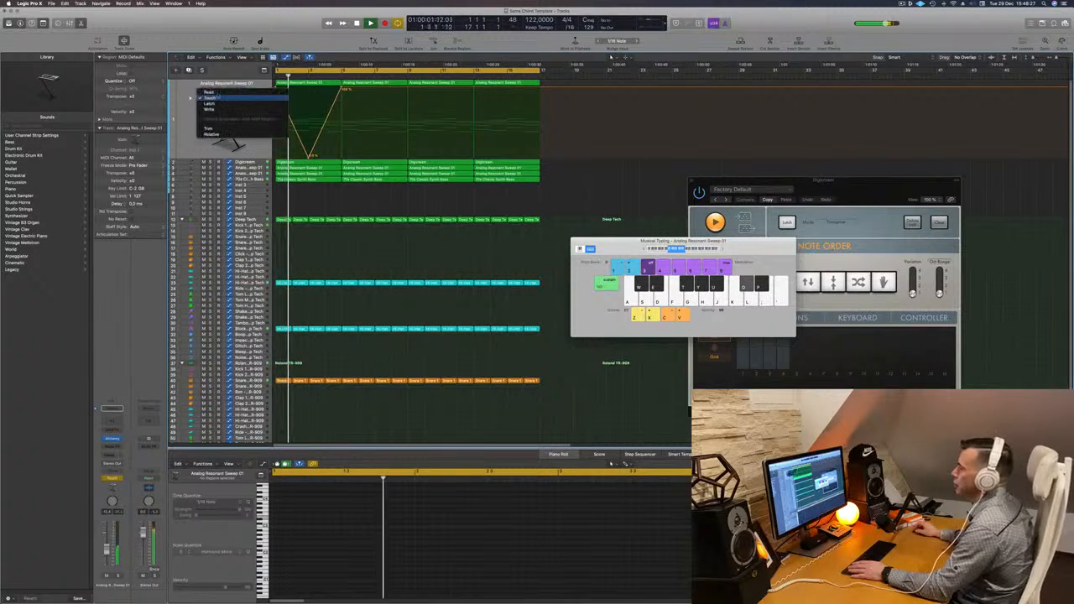
pyautogui.click(206, 92)
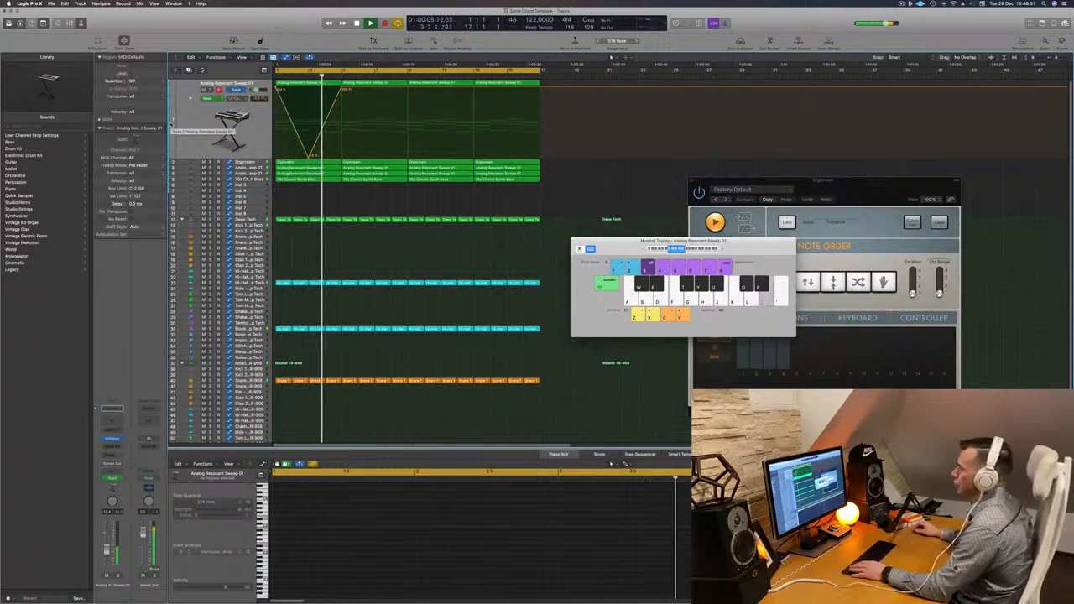
pyautogui.press('super+z')
pyautogui.press('super+z')
pyautogui.press('super+z')
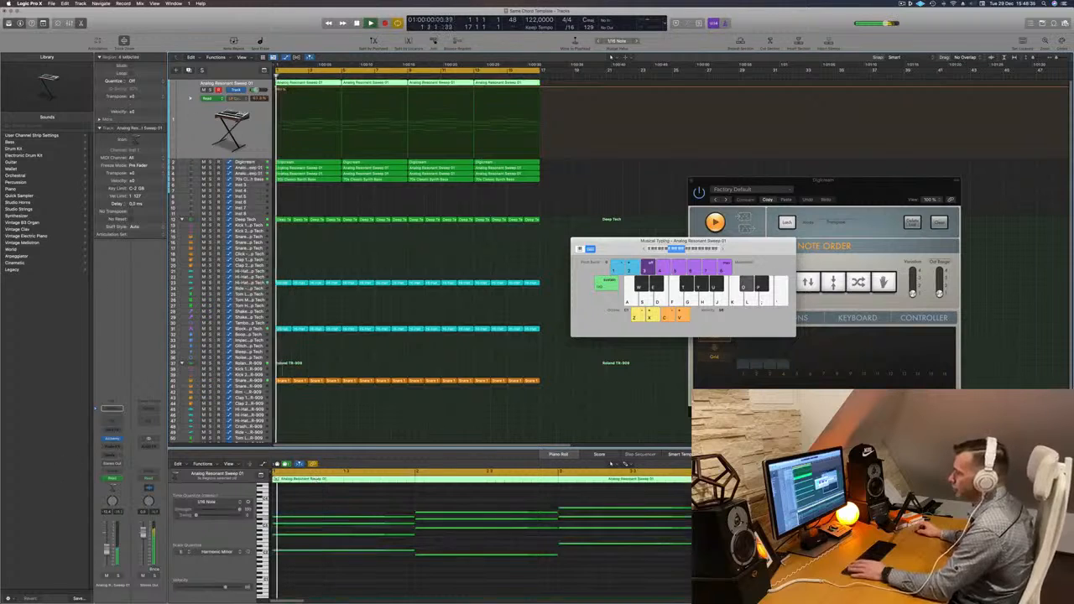
# Reopen Alchemy on the pad track and add a Channel EQ to its channel strip.
pyautogui.click(112, 440)
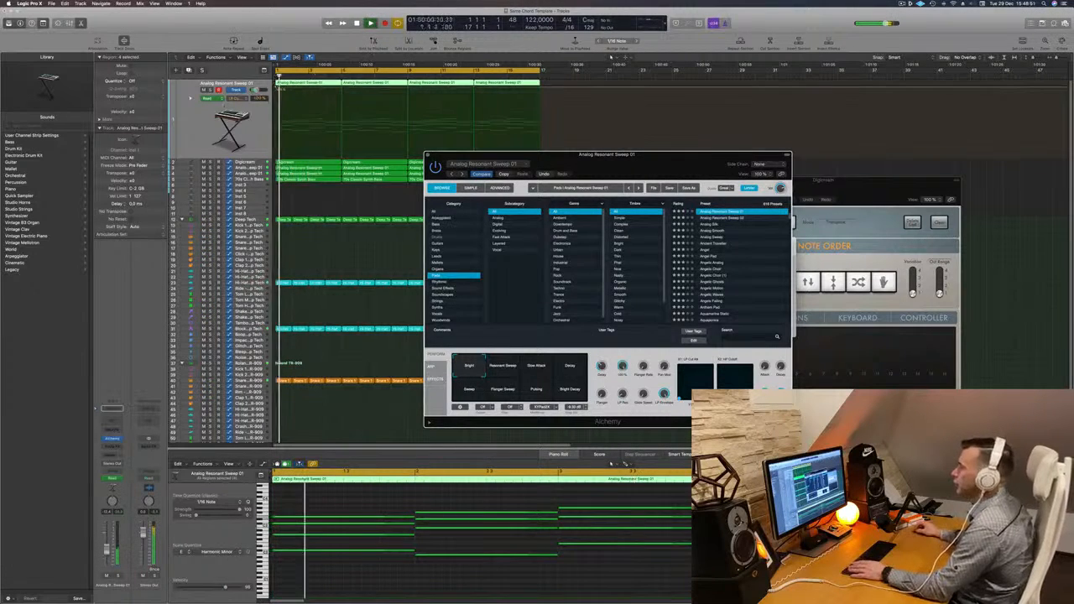
pyautogui.click(198, 143)
pyautogui.press('Return')
pyautogui.click(111, 421)
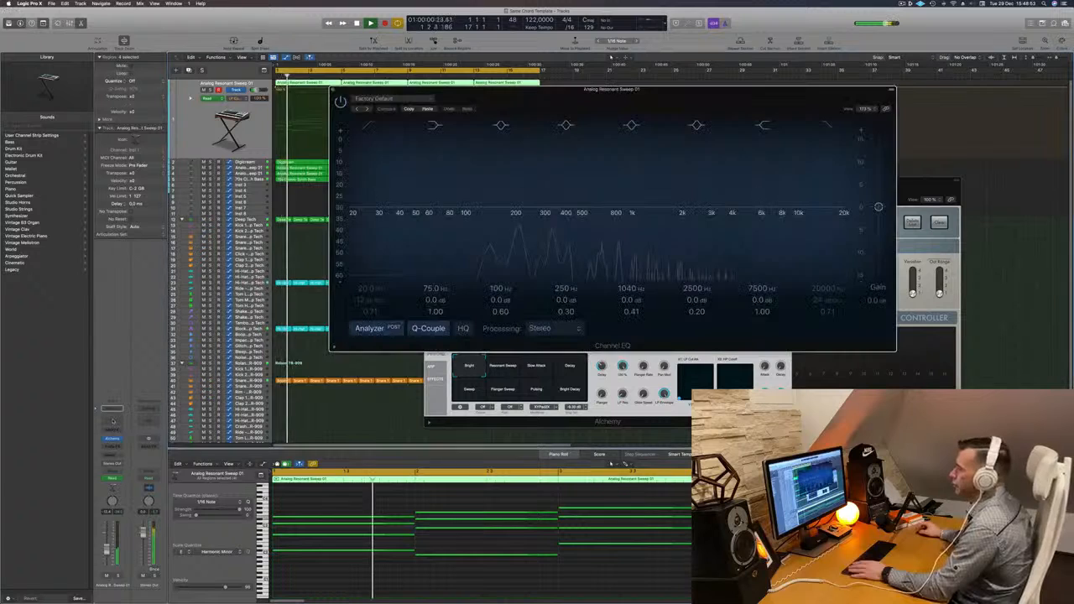
pyautogui.press('Return')
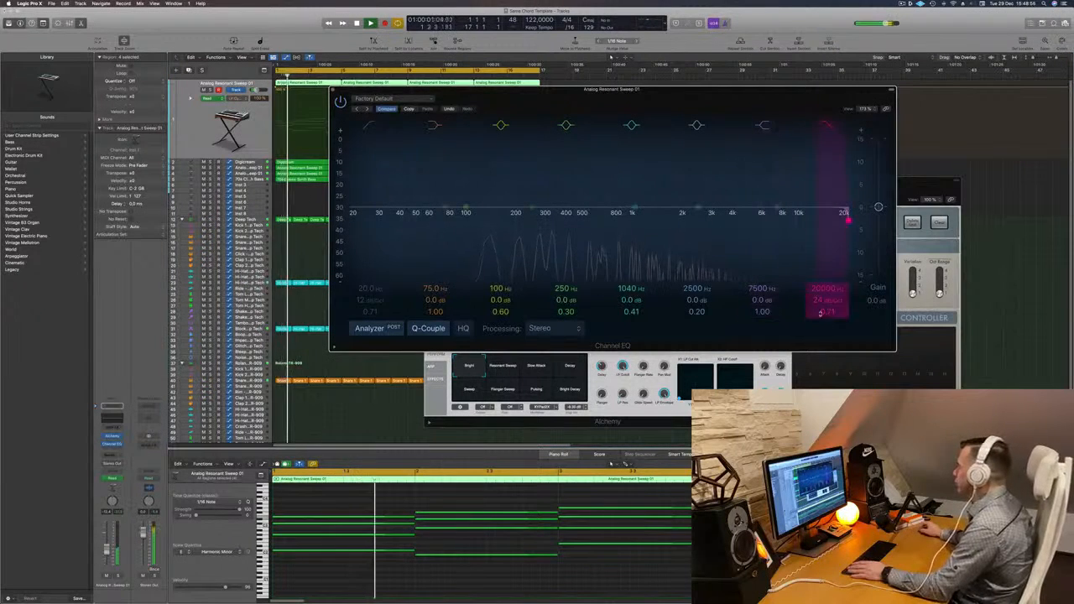
# Set the Channel EQ's high-cut filter to 625 Hz at 48 dB/Oct and move its window clear of the automation lane.
pyautogui.moveTo(822, 287); pyautogui.dragTo(822, 330)
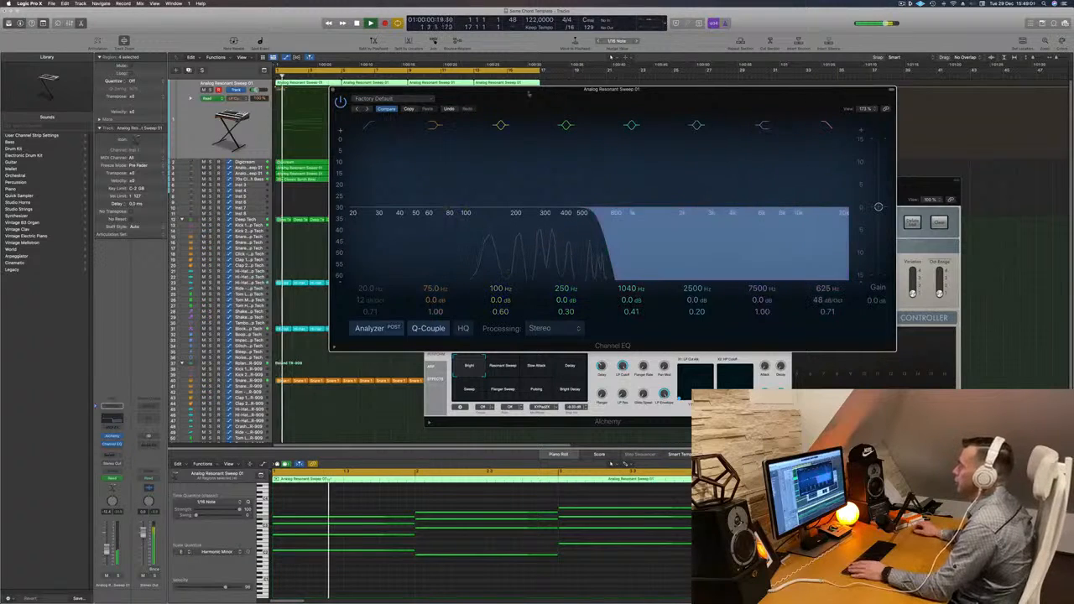
pyautogui.moveTo(532, 94); pyautogui.dragTo(621, 163)
pyautogui.press('space')
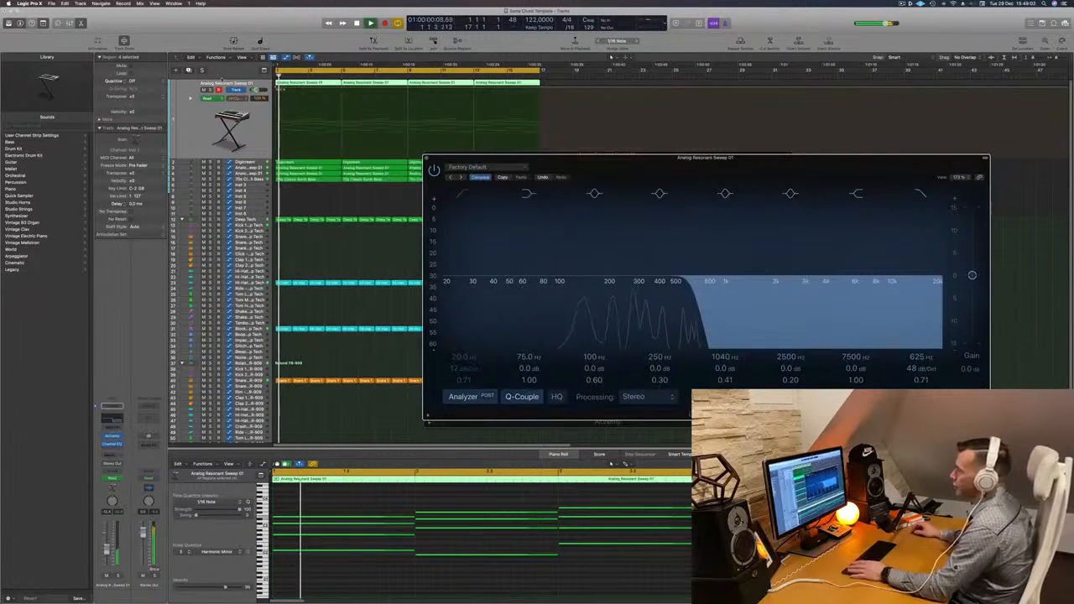
# Record a high-cut frequency movement in Touch mode on the pad track and clear the recorded points.
pyautogui.click(207, 99)
pyautogui.click(209, 103)
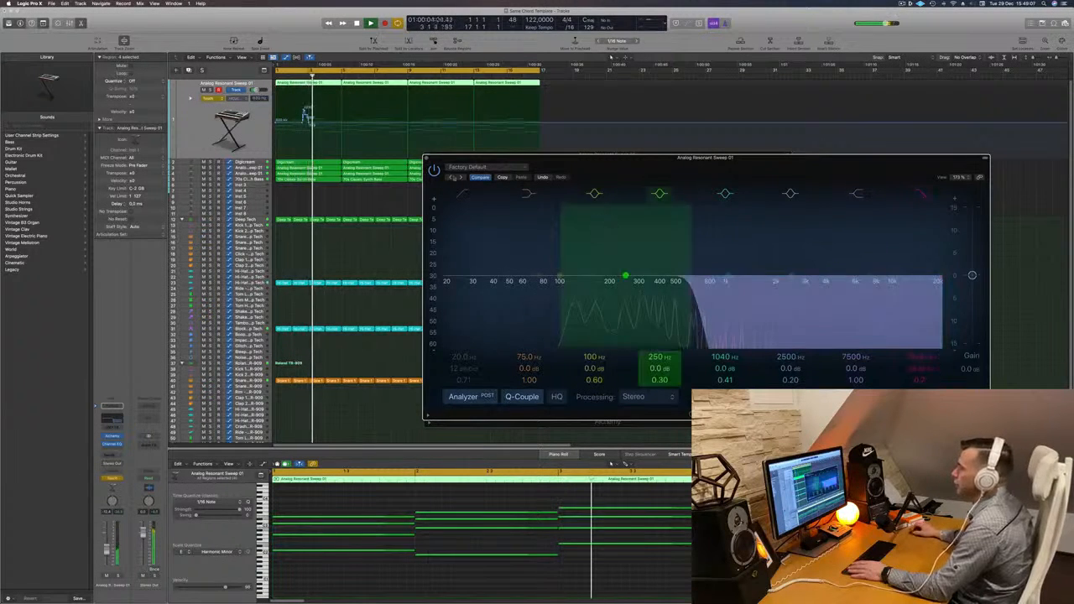
pyautogui.press('Return')
pyautogui.moveTo(312, 124); pyautogui.dragTo(275, 127)
pyautogui.press('Return')
pyautogui.press('Return')
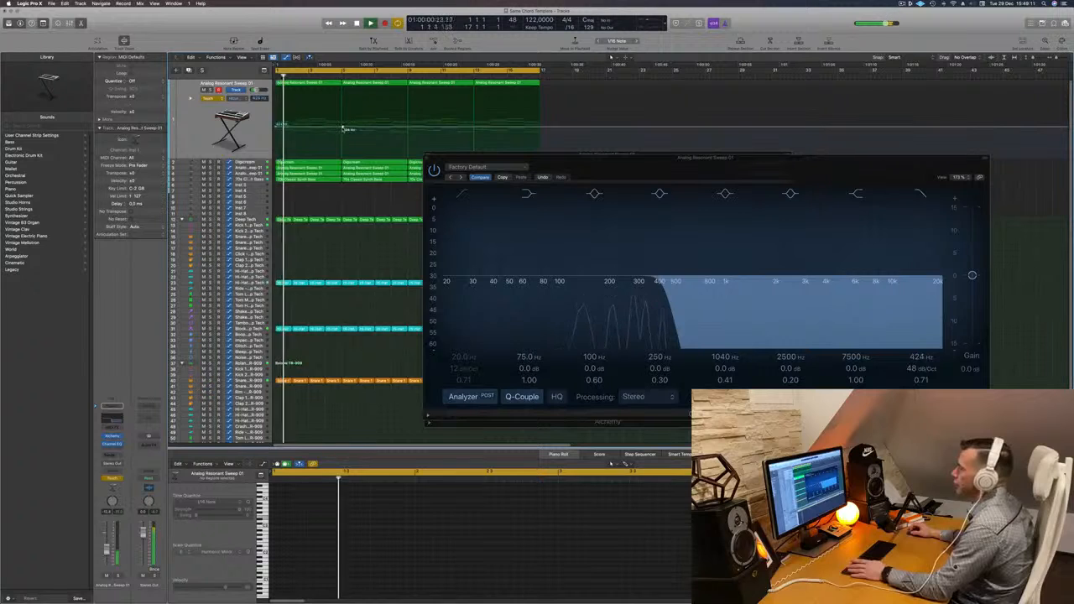
# Draw zigzag high-cut automation that peaks at 20000 Hz at bars 5 and 13 and drops low at bars 9 and 17.
pyautogui.moveTo(342, 128); pyautogui.dragTo(343, 87)
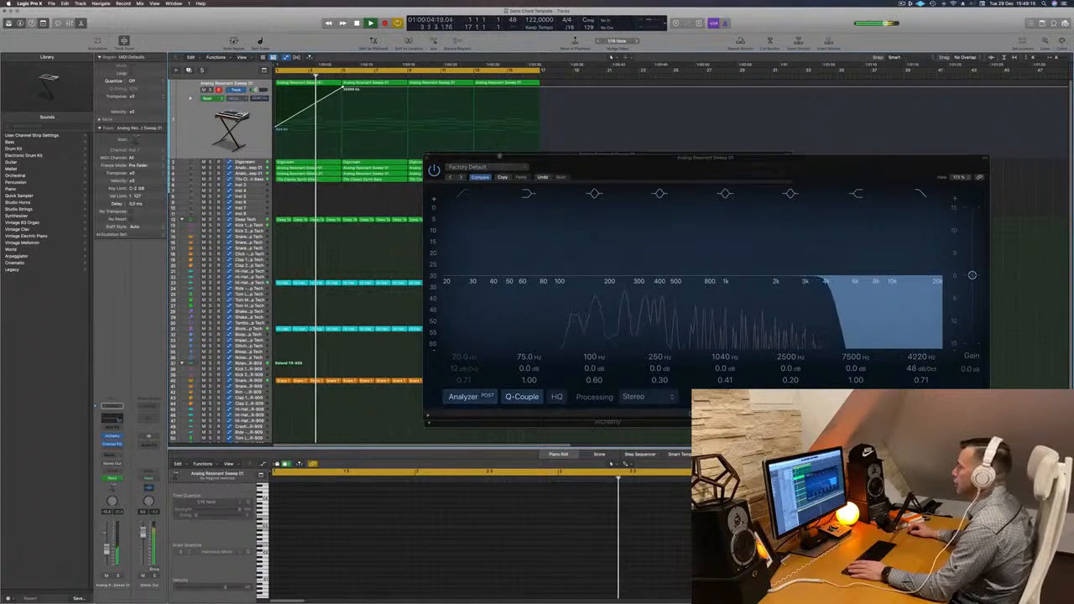
pyautogui.moveTo(506, 157); pyautogui.dragTo(628, 161)
pyautogui.moveTo(407, 88); pyautogui.dragTo(408, 128)
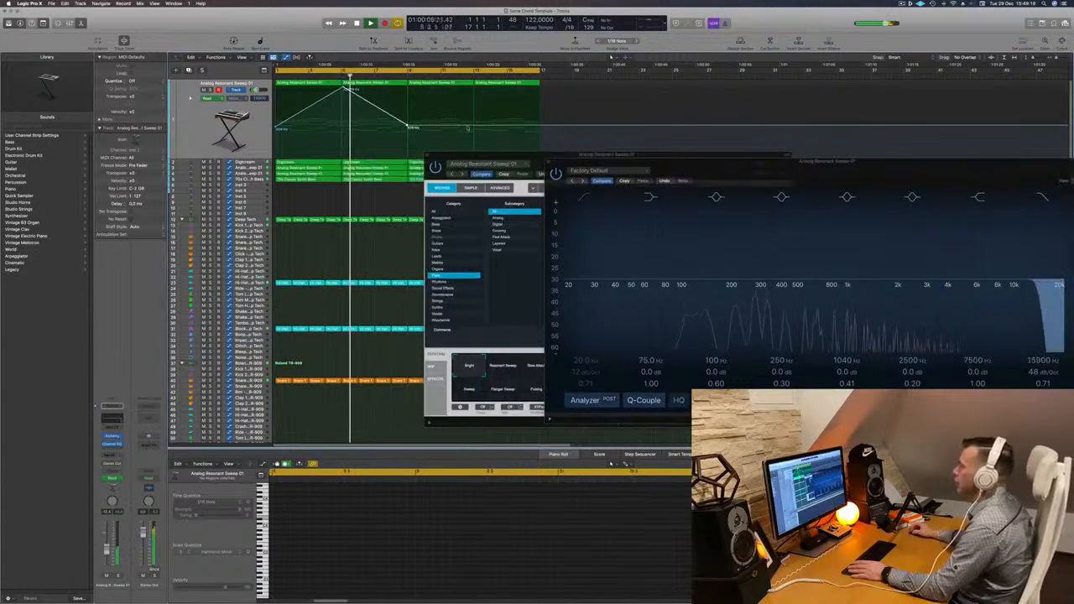
pyautogui.moveTo(474, 128); pyautogui.dragTo(474, 88)
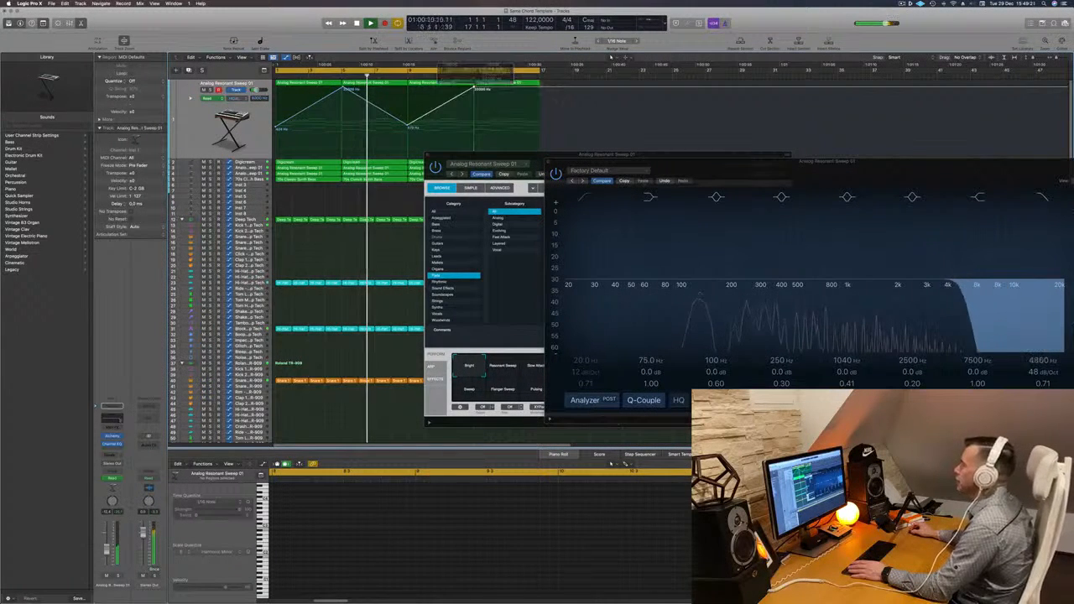
pyautogui.click(540, 88)
pyautogui.moveTo(540, 88); pyautogui.dragTo(542, 132)
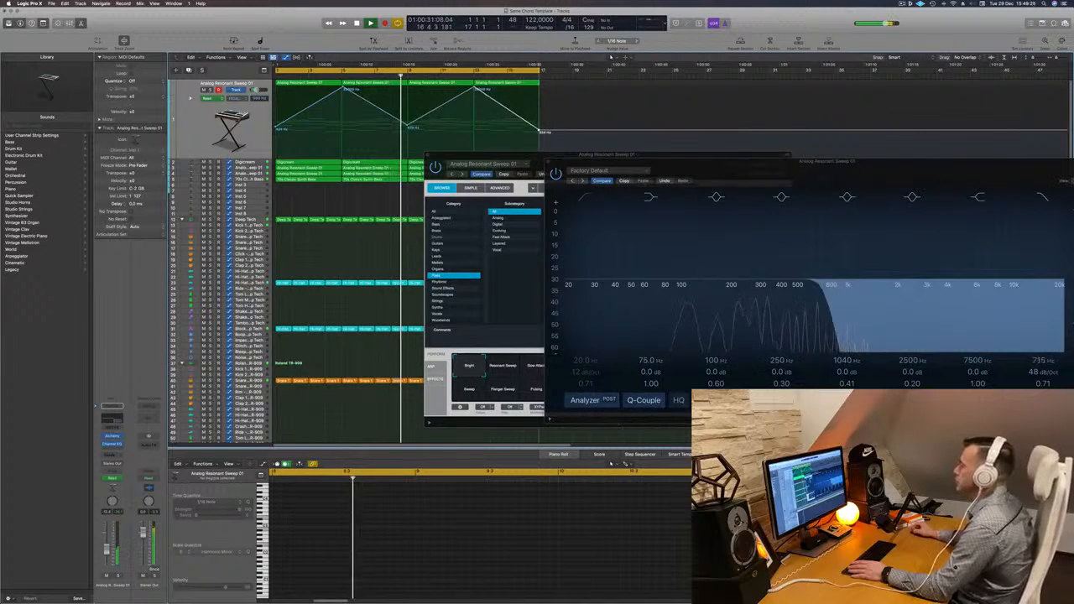
# Close the Alchemy and Channel EQ windows so the arrangement is unobstructed.
pyautogui.moveTo(436, 155); pyautogui.dragTo(376, 157)
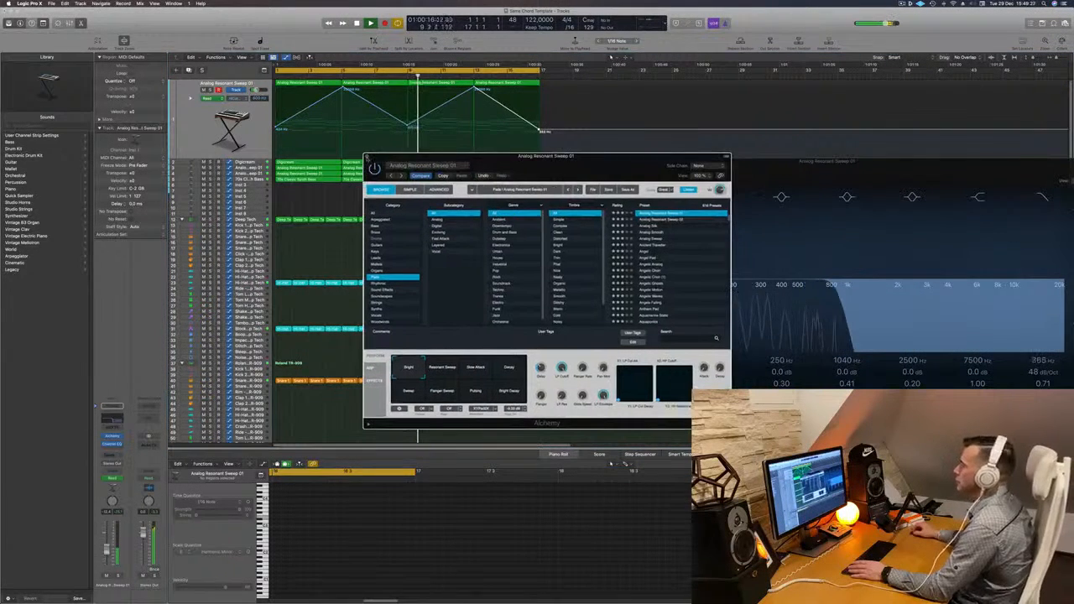
pyautogui.press('super+w')
pyautogui.moveTo(812, 162); pyautogui.dragTo(556, 156)
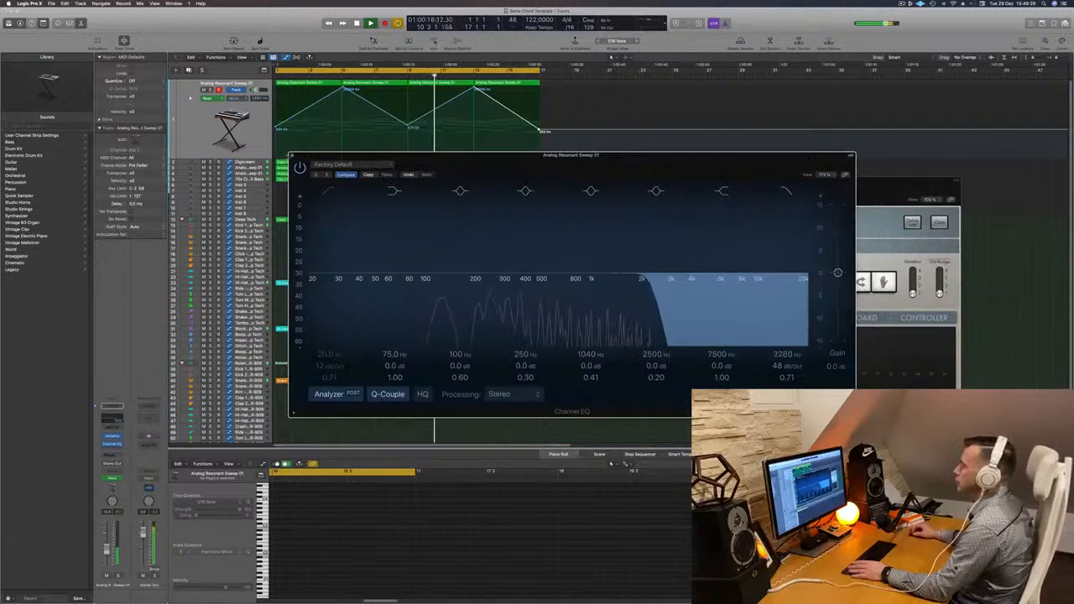
pyautogui.press('super+w')
pyautogui.press('super+k')
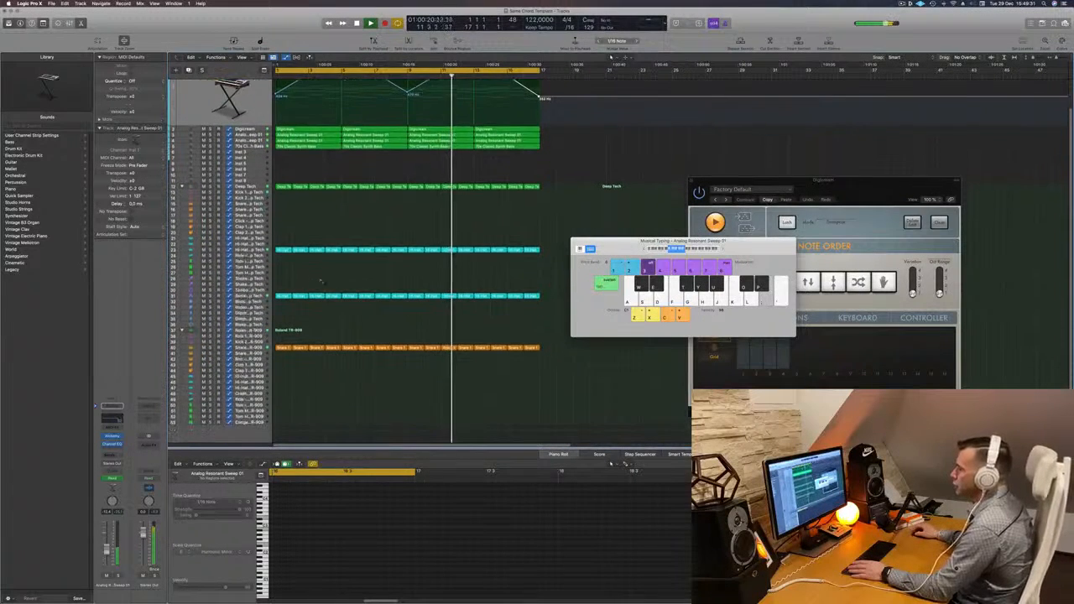
# Copy a one-bar Hi-Hat Open region to bar 1 of the Shaker 2 - Deep Tech track and play it back.
pyautogui.press('Return')
pyautogui.click(284, 283)
pyautogui.moveTo(285, 282)
pyautogui.mouseDown()
pyautogui.moveTo(284, 271)
pyautogui.moveTo(300, 284)
pyautogui.moveTo(282, 283)
pyautogui.mouseUp()
pyautogui.press('Return')
pyautogui.press('space')
pyautogui.press('space')
pyautogui.click(261, 271)
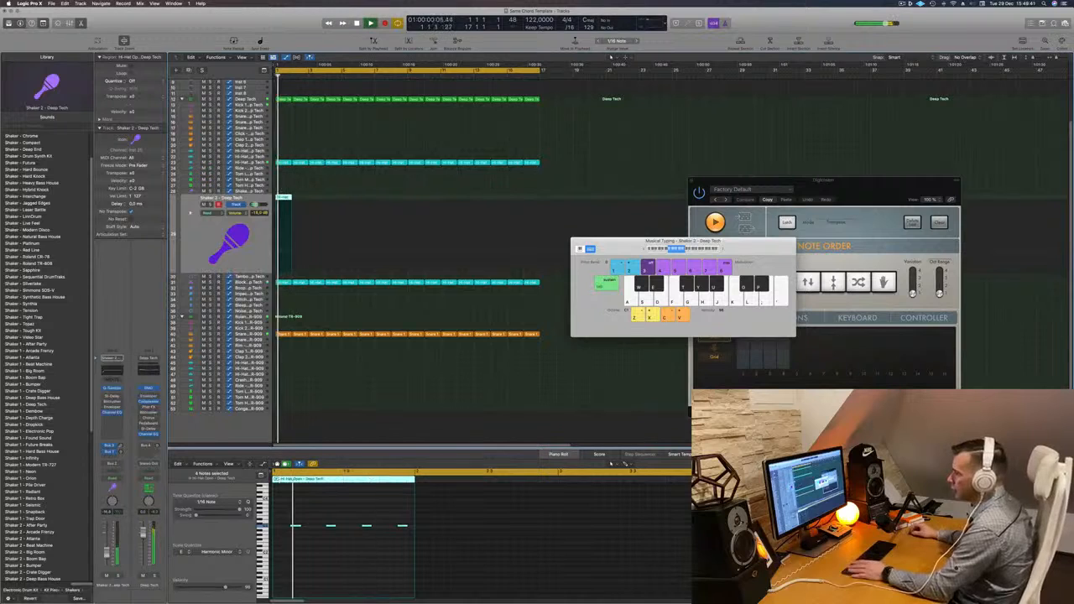
# Enable Stereo Delay on the Shaker 2 track with the Dual 1/8 Note Dotted preset and move its window clear of the regions.
pyautogui.click(113, 397)
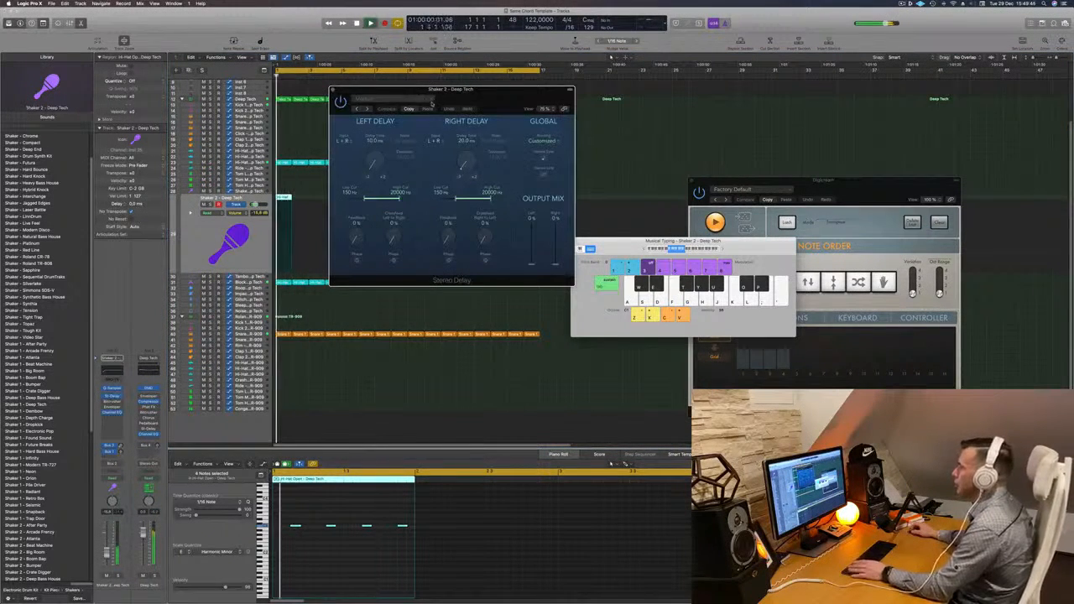
pyautogui.click(359, 109)
pyautogui.click(359, 109)
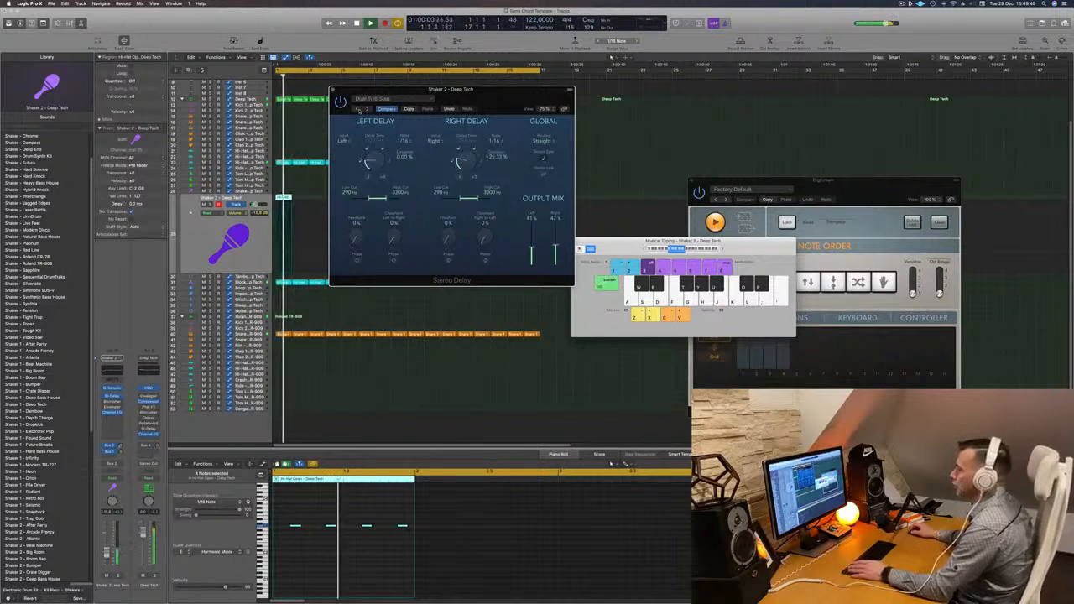
pyautogui.click(359, 110)
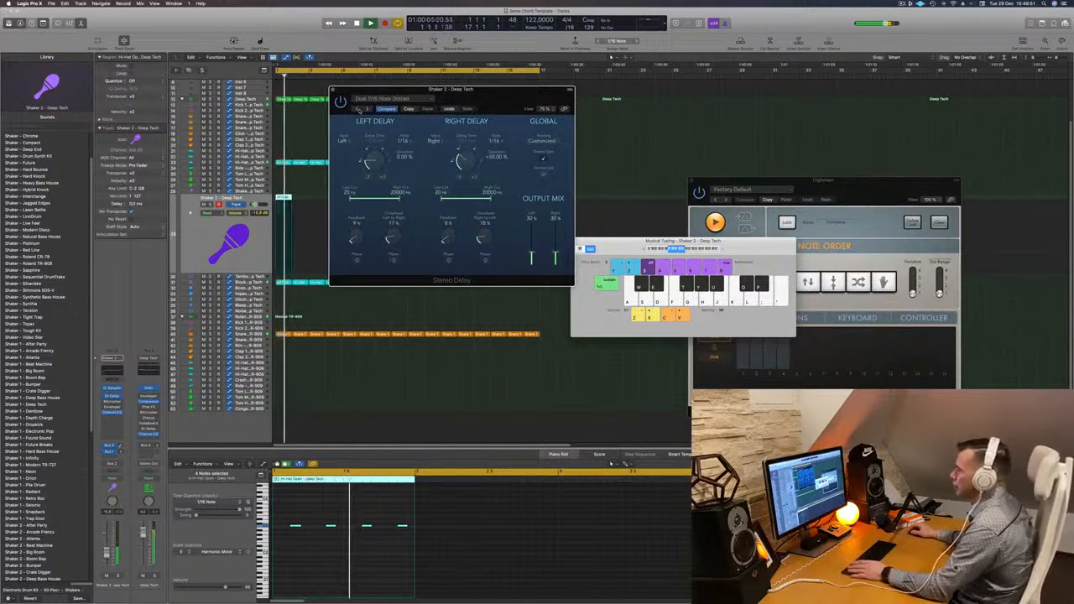
pyautogui.click(359, 110)
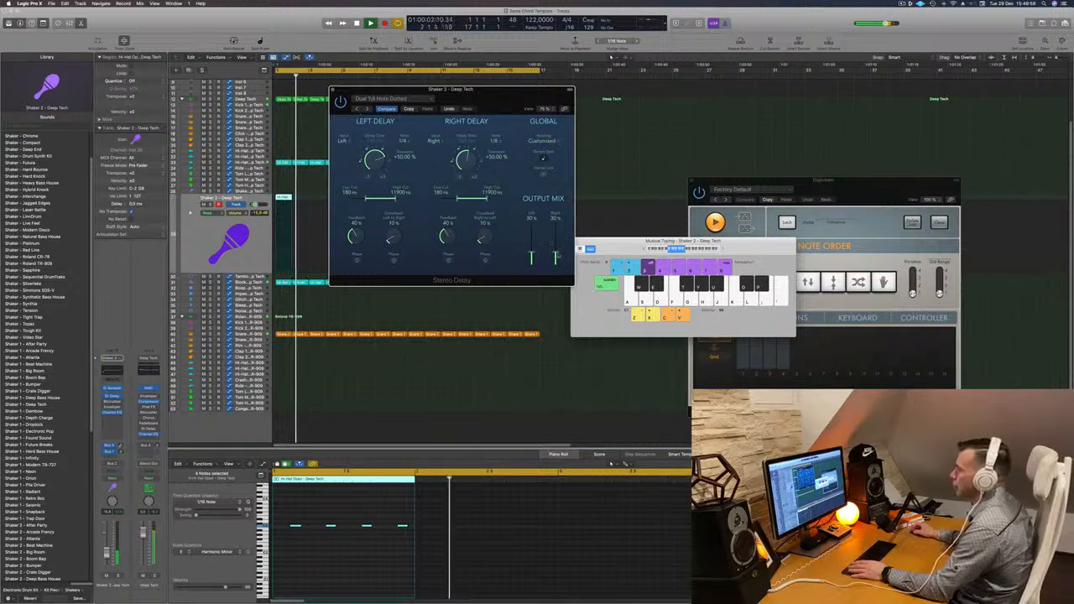
pyautogui.press('space')
pyautogui.press('space')
pyautogui.moveTo(492, 102); pyautogui.dragTo(834, 159)
pyautogui.press('space')
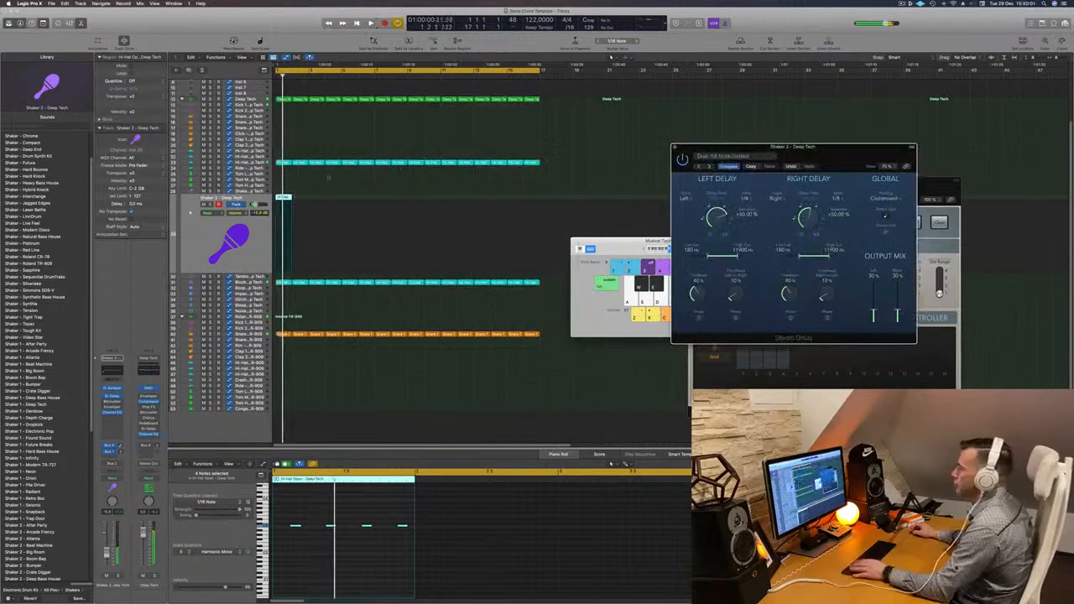
# Duplicate the Shaker 2 region repeatedly until it fills all 16 bars.
pyautogui.moveTo(282, 202); pyautogui.dragTo(352, 204)
pyautogui.keyDown('shift'); pyautogui.click(282, 203); pyautogui.keyUp('shift')
pyautogui.keyDown('shift'); pyautogui.click(300, 204); pyautogui.keyUp('shift')
pyautogui.keyDown('shift'); pyautogui.click(283, 204); pyautogui.keyUp('shift')
pyautogui.moveTo(420, 200)
pyautogui.mouseDown()
pyautogui.moveTo(283, 199)
pyautogui.moveTo(416, 201)
pyautogui.mouseUp()
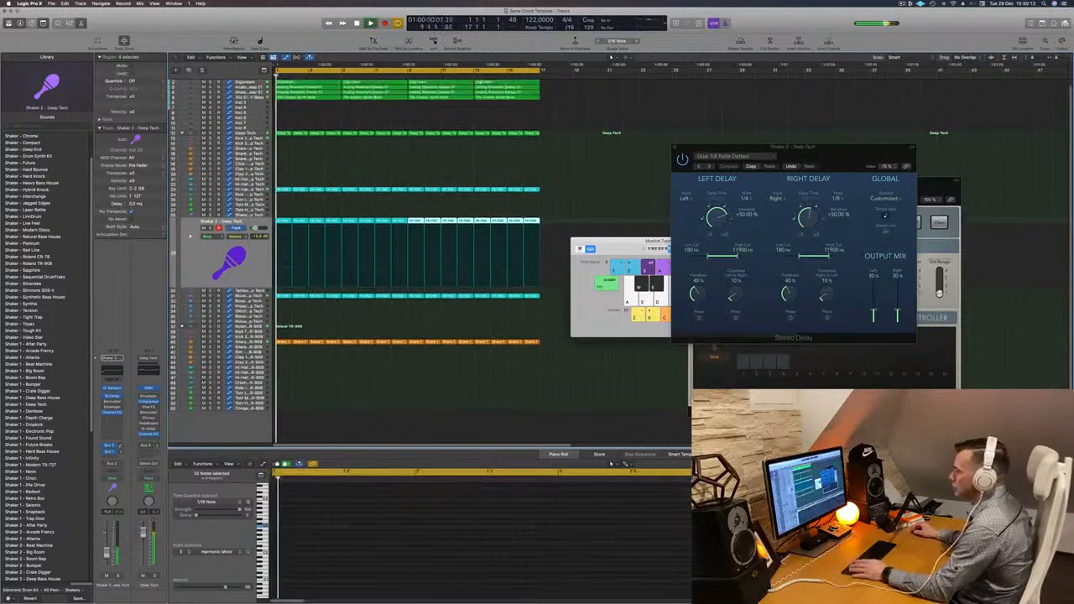
# Open the Block - Deep Tech track's Channel EQ, turn on its analyzer, and raise the low-cut frequency.
pyautogui.press('Down')
pyautogui.press('Down')
pyautogui.press('Return')
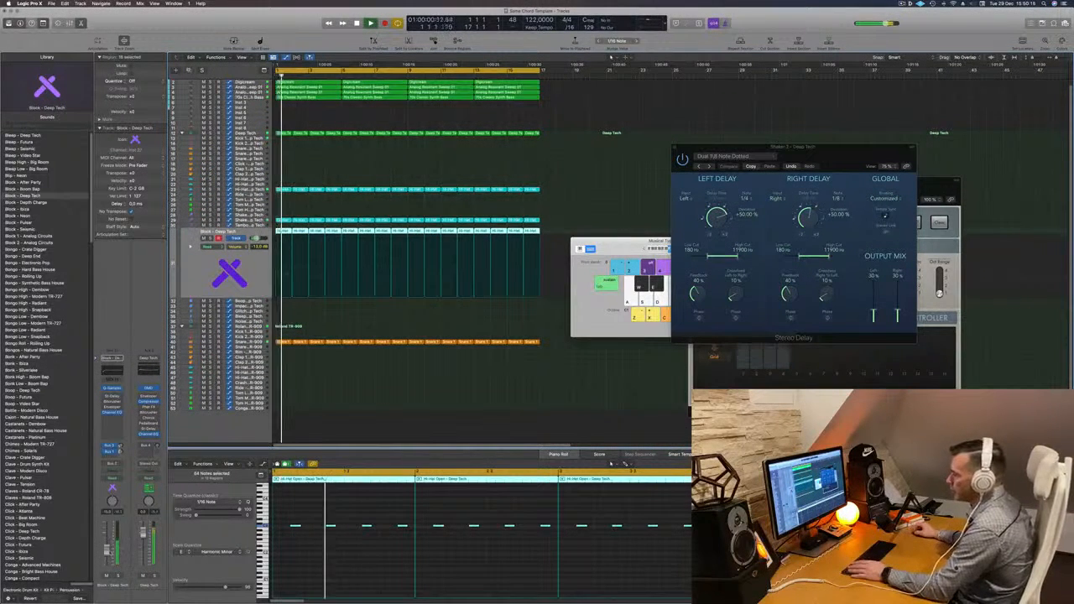
pyautogui.press('space')
pyautogui.click(113, 412)
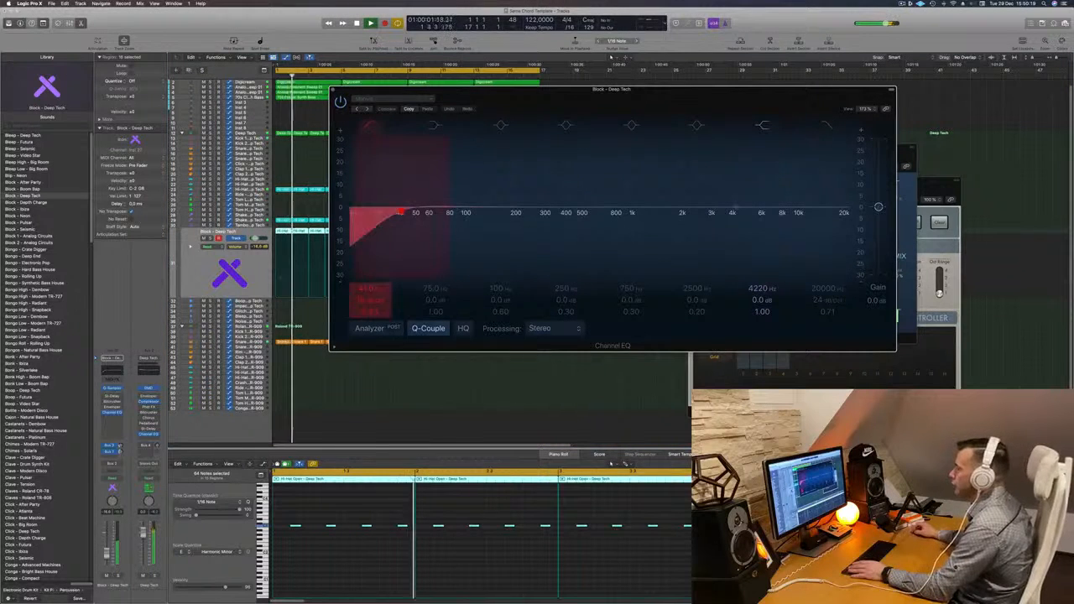
pyautogui.click(369, 330)
pyautogui.moveTo(401, 210); pyautogui.dragTo(523, 209)
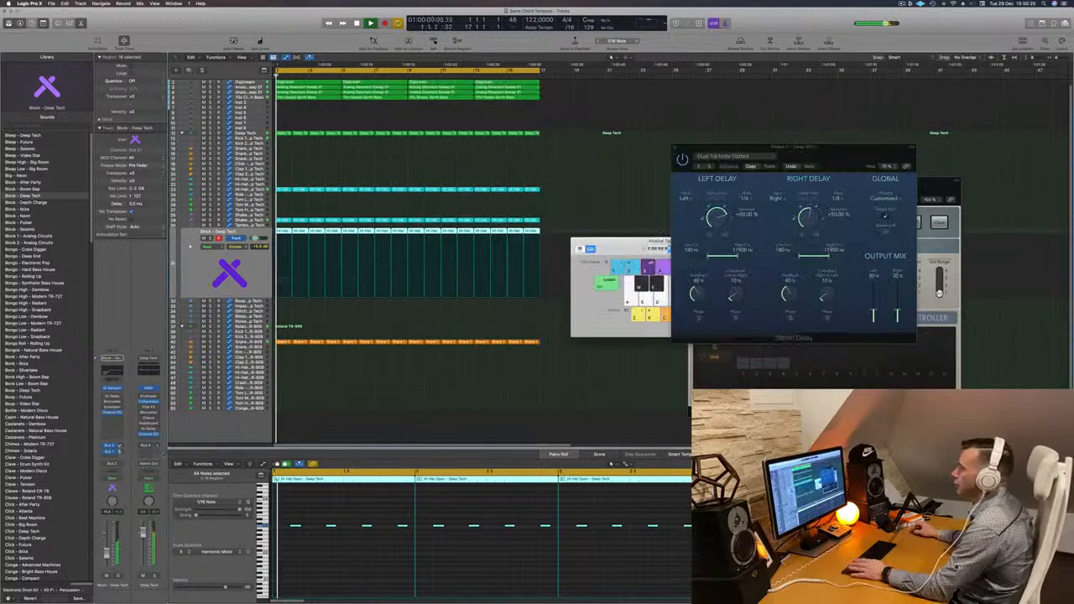
# Deselect the regions and play back the full arrangement from the start.
pyautogui.scroll(1, 457, 204)
pyautogui.click(366, 177)
pyautogui.press('space')
pyautogui.press('space')
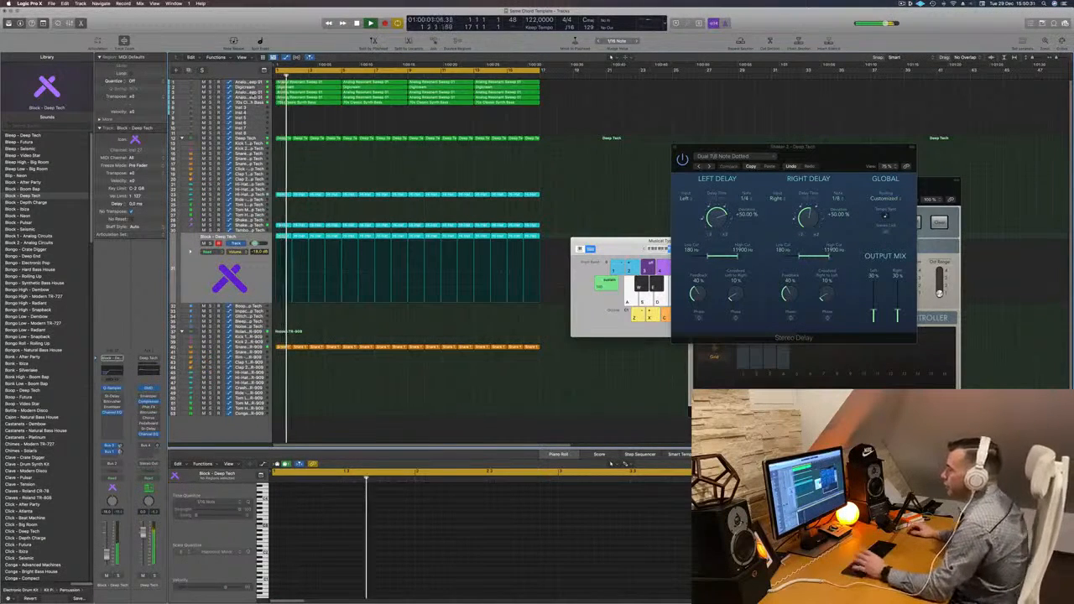
# Select the 70s Classic Synth Bass track, check it in playback, and duplicate the track.
pyautogui.click(253, 103)
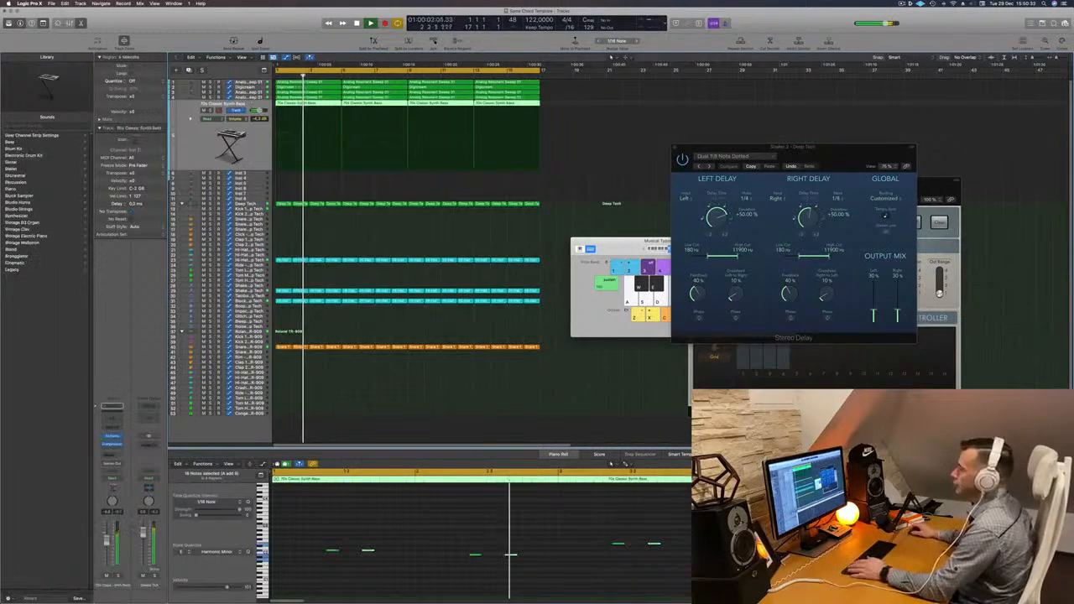
pyautogui.press('space')
pyautogui.press('space')
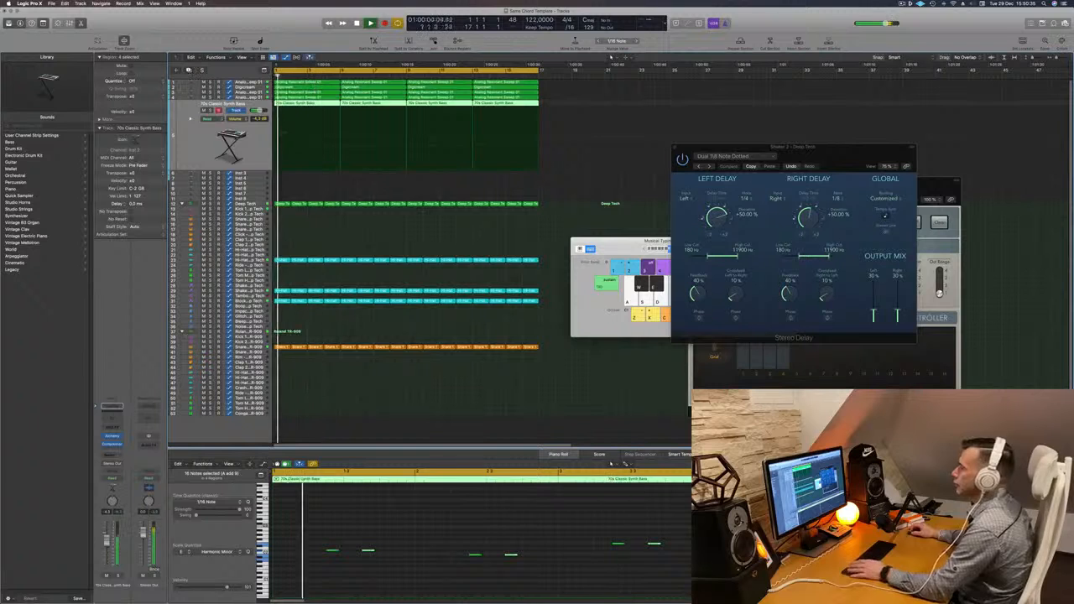
pyautogui.press('super+d')
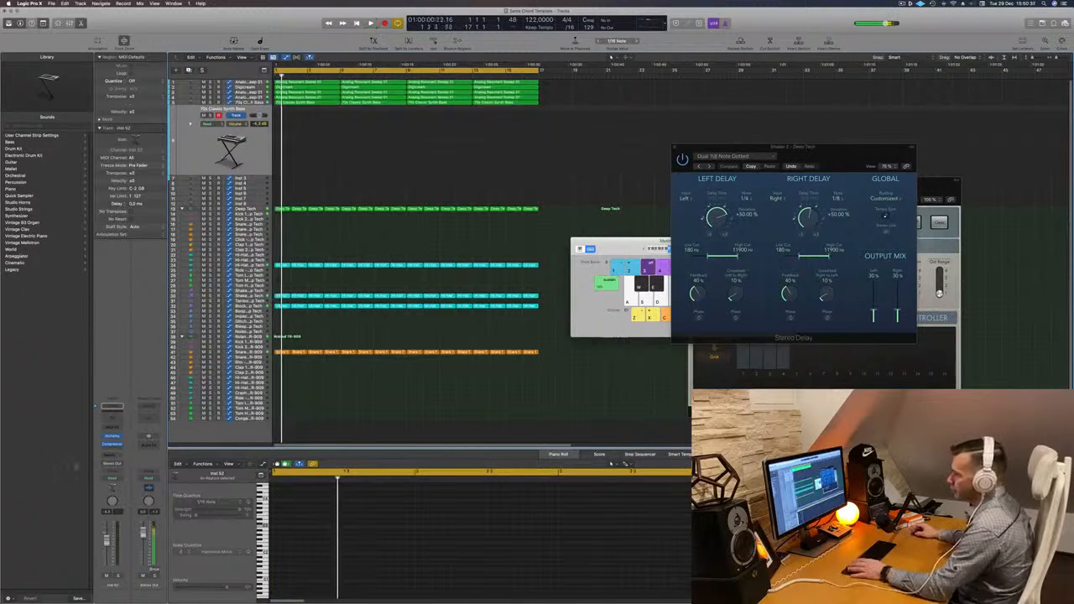
# Send the duplicated 70s Classic Synth Bass track to Bus 7 and insert a stereo SilverVerb on the bus channel.
pyautogui.click(112, 407)
pyautogui.moveTo(143, 464)
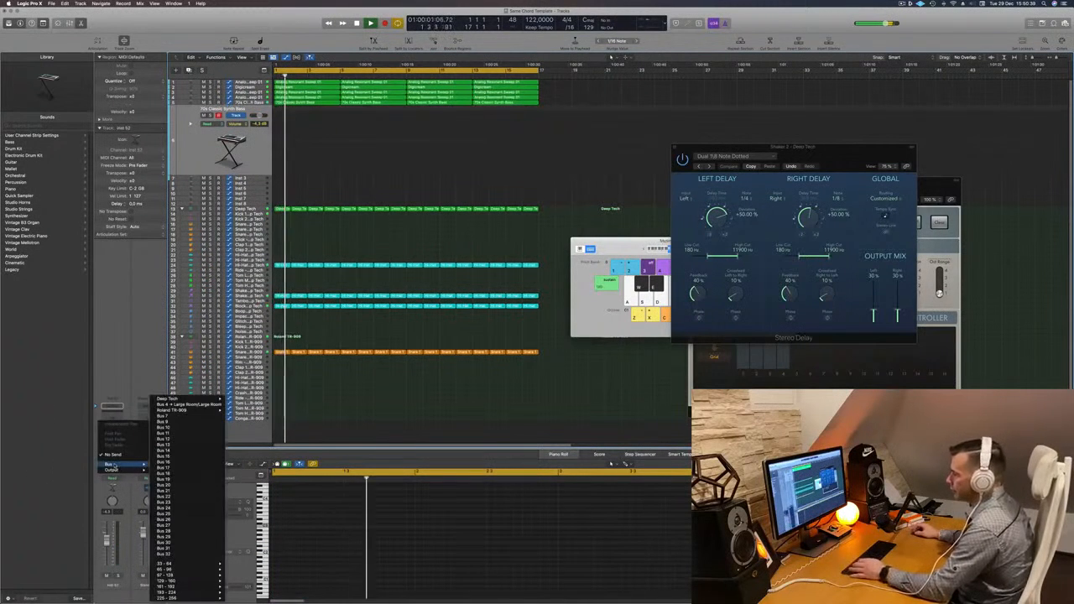
pyautogui.click(178, 419)
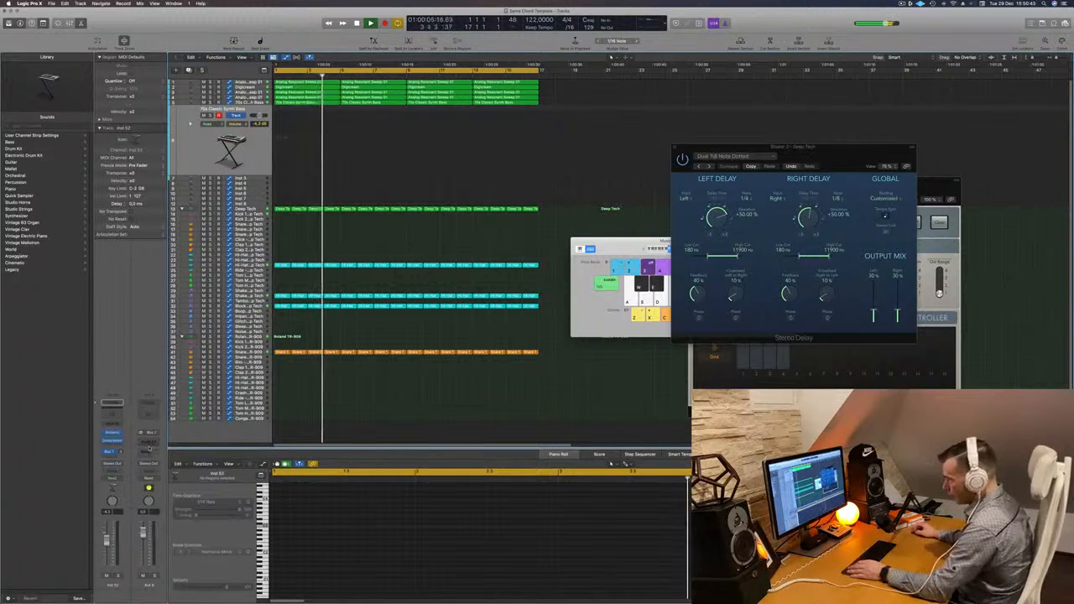
pyautogui.click(112, 445)
pyautogui.moveTo(155, 476)
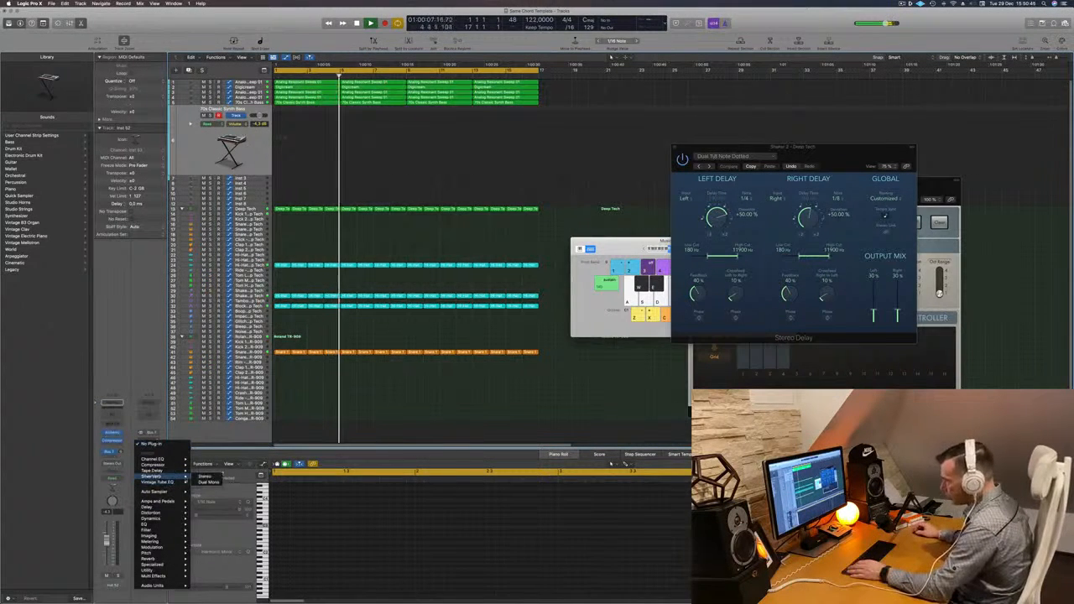
pyautogui.click(202, 477)
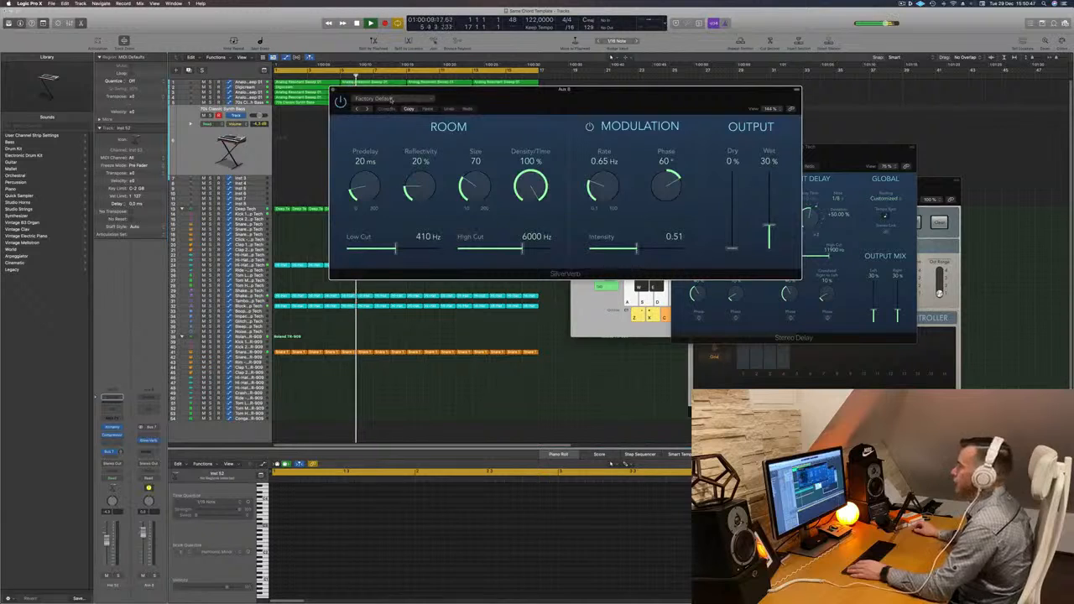
# Load the grandiose preset in the SilverVerb and close the effect window.
pyautogui.click(391, 99)
pyautogui.click(384, 222)
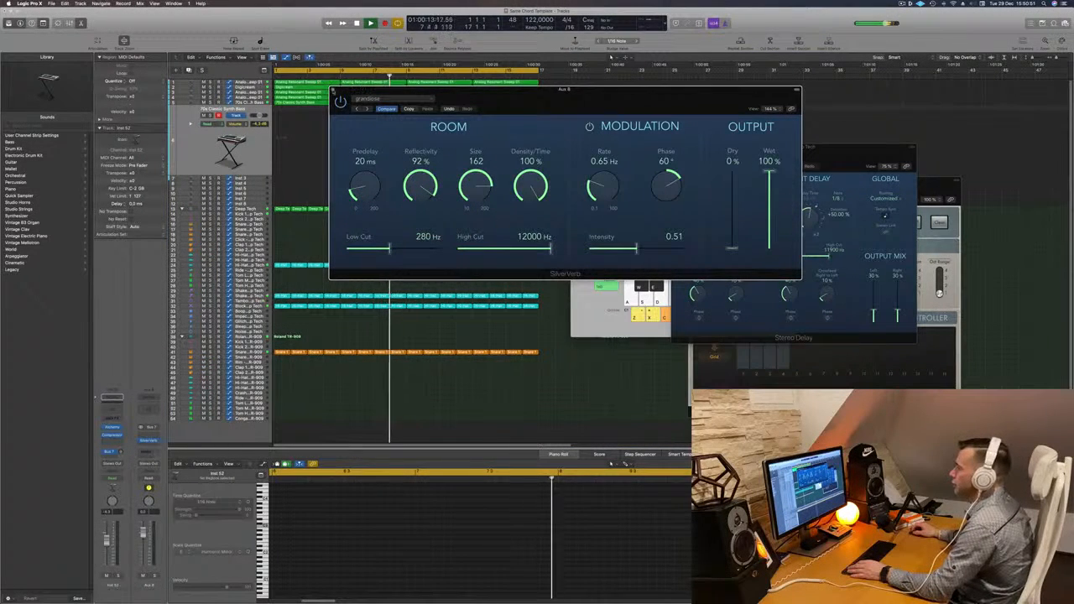
pyautogui.click(333, 89)
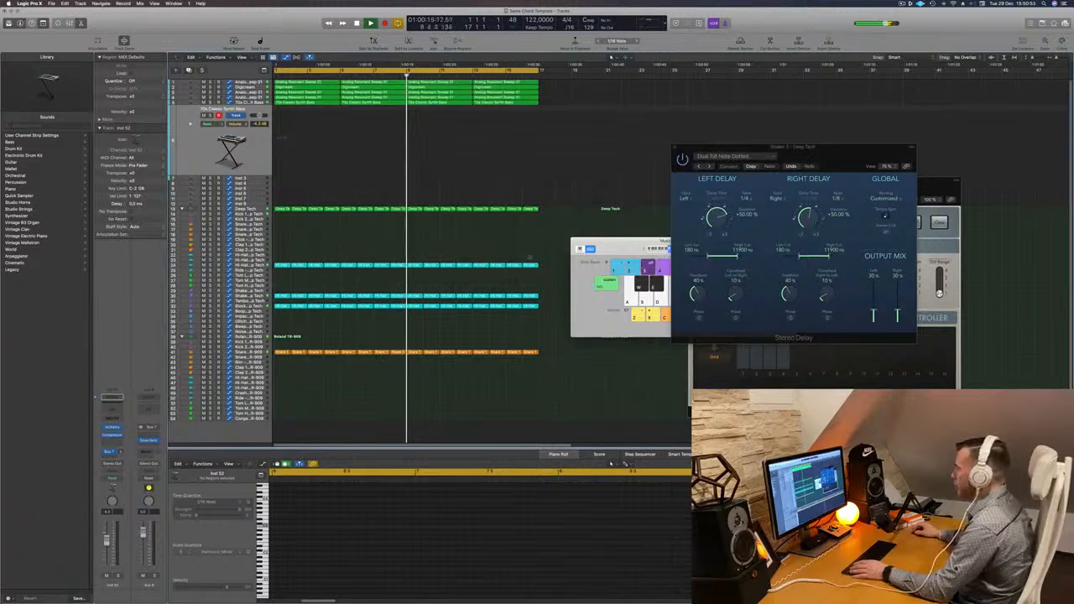
# Move the Musical Typing keyboard aside, raise its octave range, and try out melody notes on the duplicated bass track during playback.
pyautogui.moveTo(631, 241); pyautogui.dragTo(513, 250)
pyautogui.press('x')
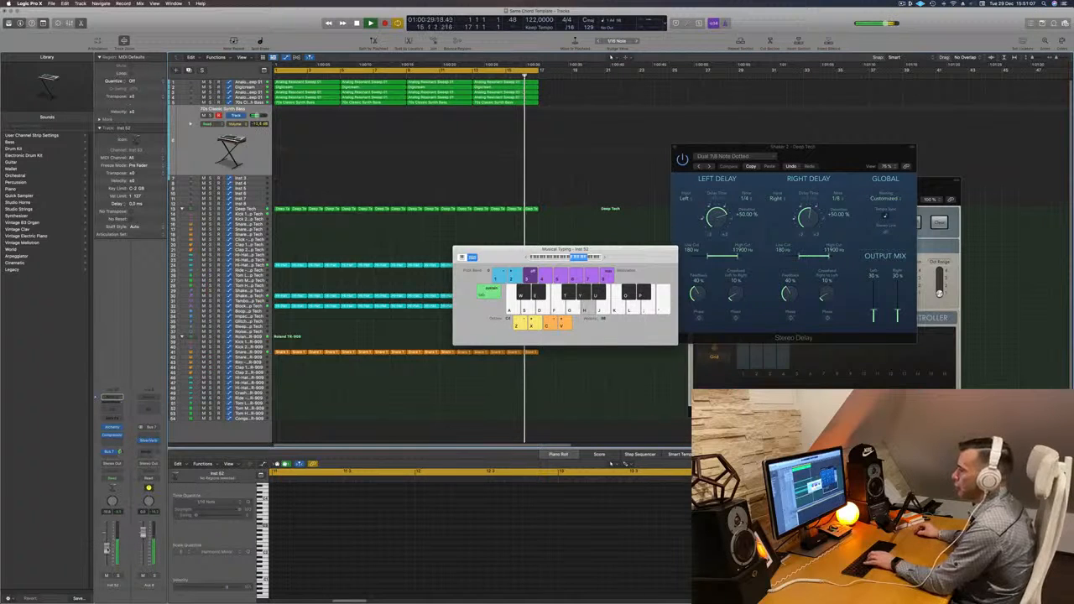
pyautogui.press('j')
pyautogui.press('k')
pyautogui.press('l')
pyautogui.click(606, 257)
pyautogui.press(';')
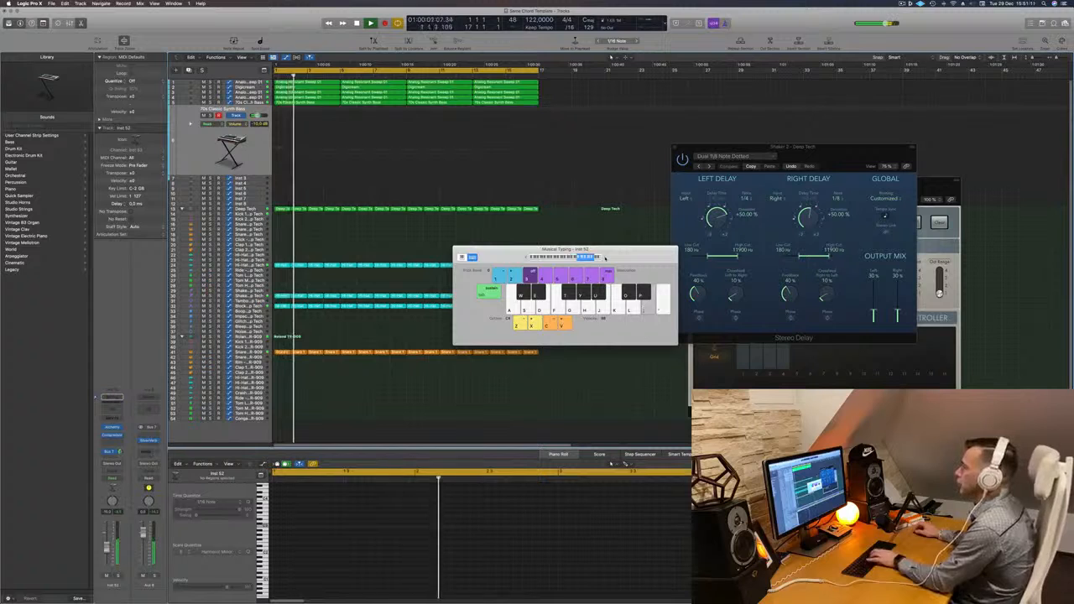
pyautogui.press('h')
pyautogui.press('j')
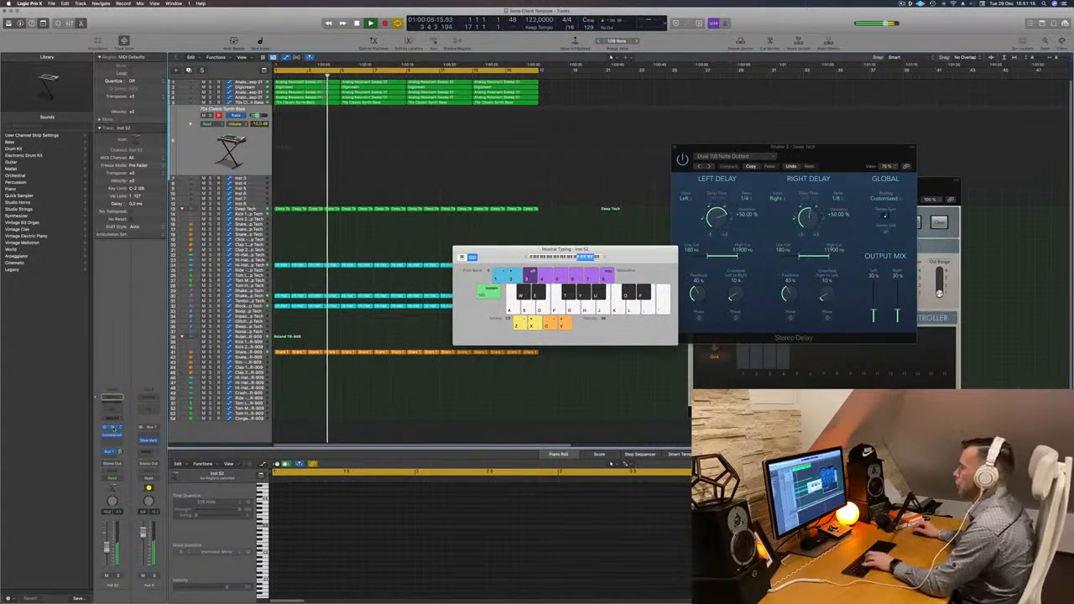
# Open the duplicated track's Alchemy synth, switch it to the Bright variation, and record a melody take over the 16 bars.
pyautogui.click(112, 428)
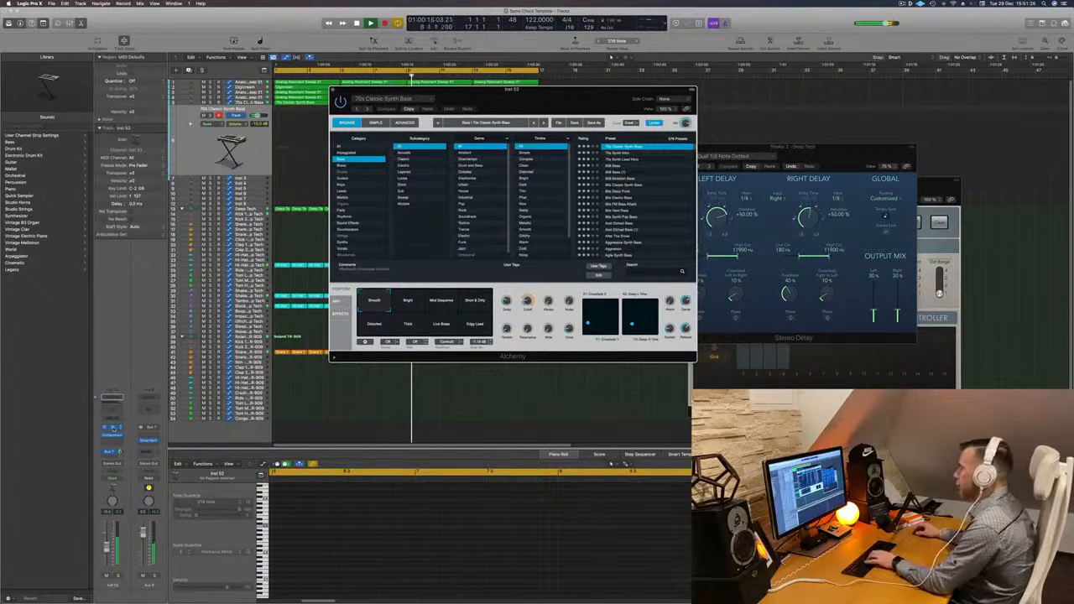
pyautogui.click(411, 304)
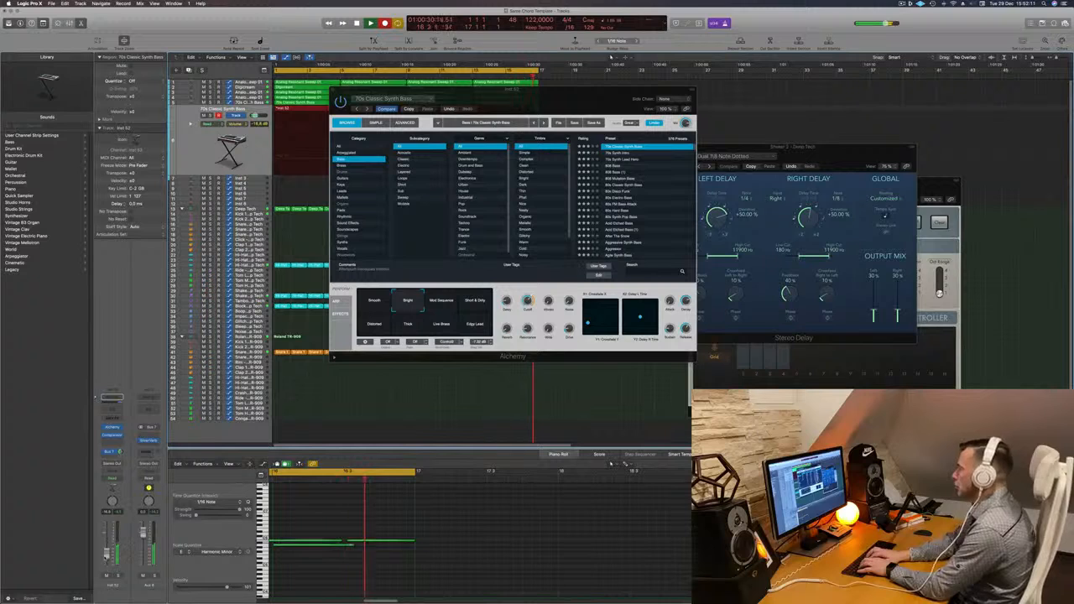
pyautogui.press('space')
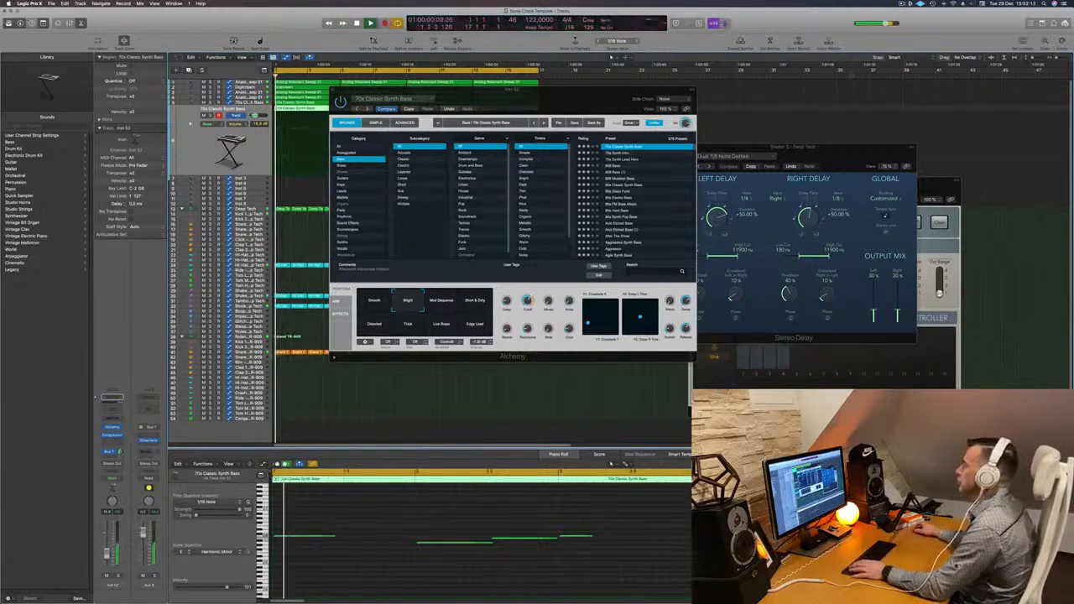
# Move the Alchemy window clear of the regions, bring back Musical Typing, and delete the recorded melody take.
pyautogui.press('super+k')
pyautogui.moveTo(485, 88); pyautogui.dragTo(823, 105)
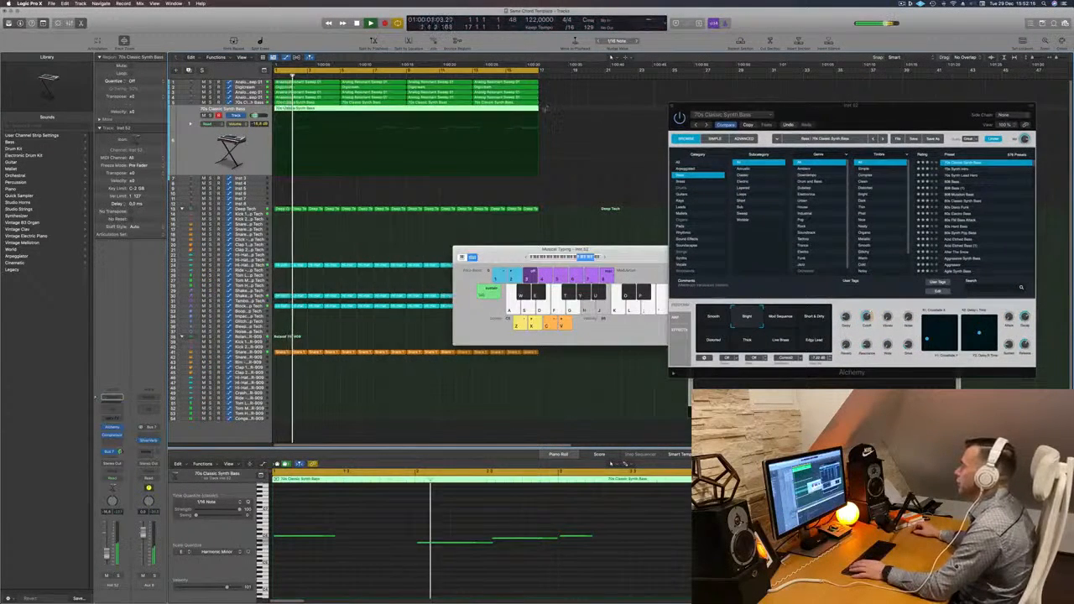
pyautogui.press('Delete')
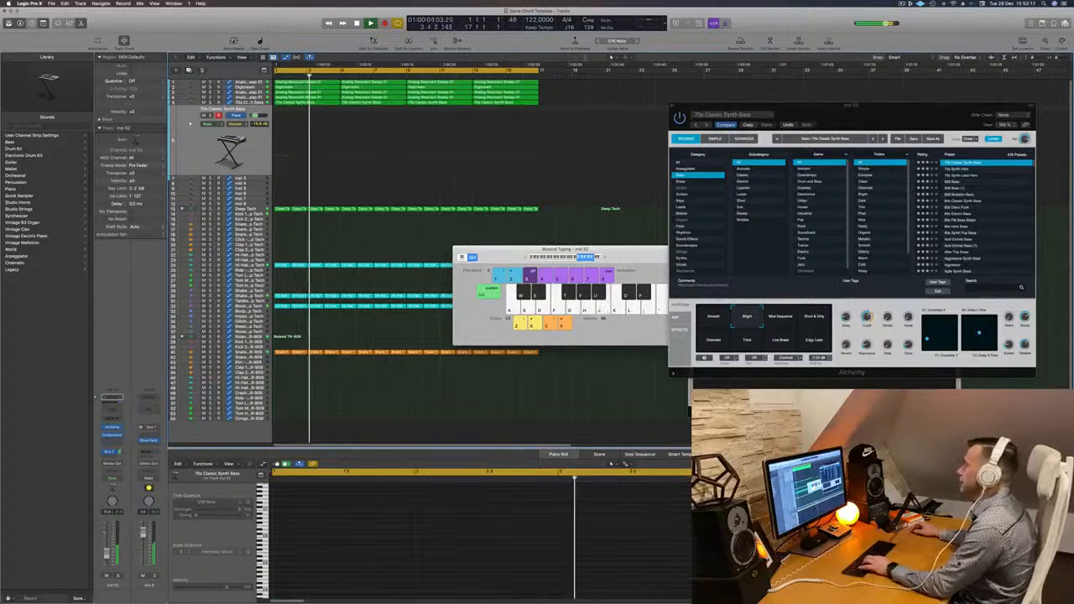
pyautogui.moveTo(744, 110); pyautogui.dragTo(716, 112)
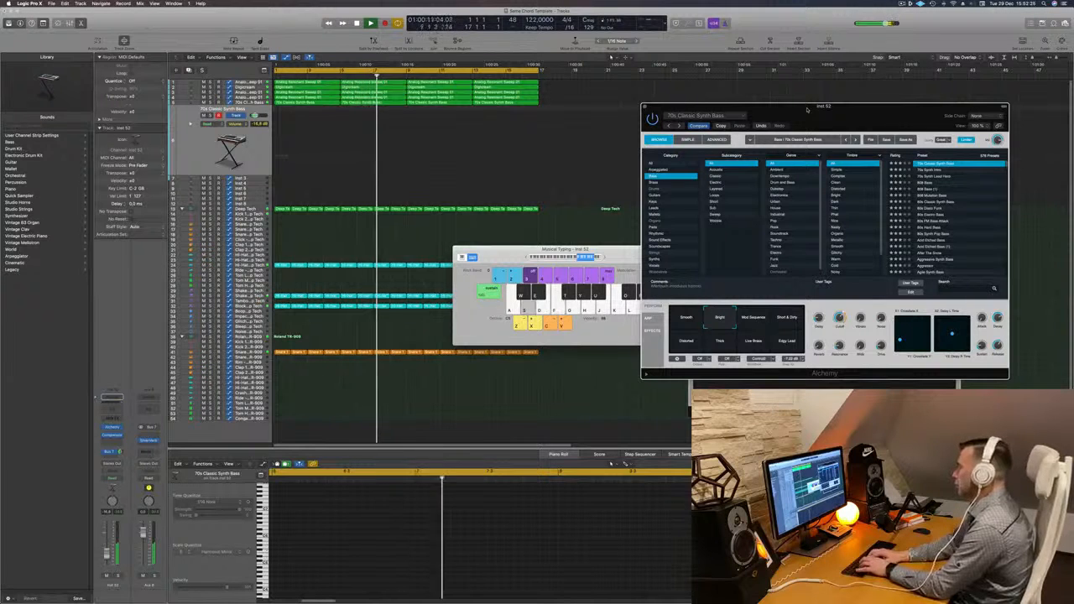
# Audition the 70s Classic Synth Bass variations from Mod Sequence through Edgy Lead, ending on Thick.
pyautogui.click(753, 317)
pyautogui.click(793, 320)
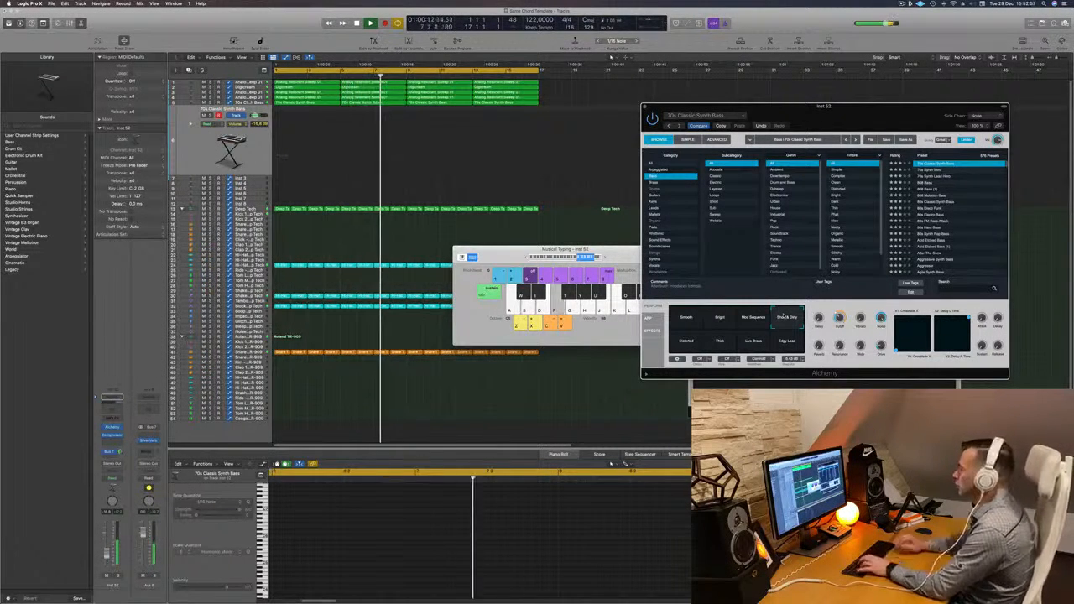
pyautogui.click(684, 344)
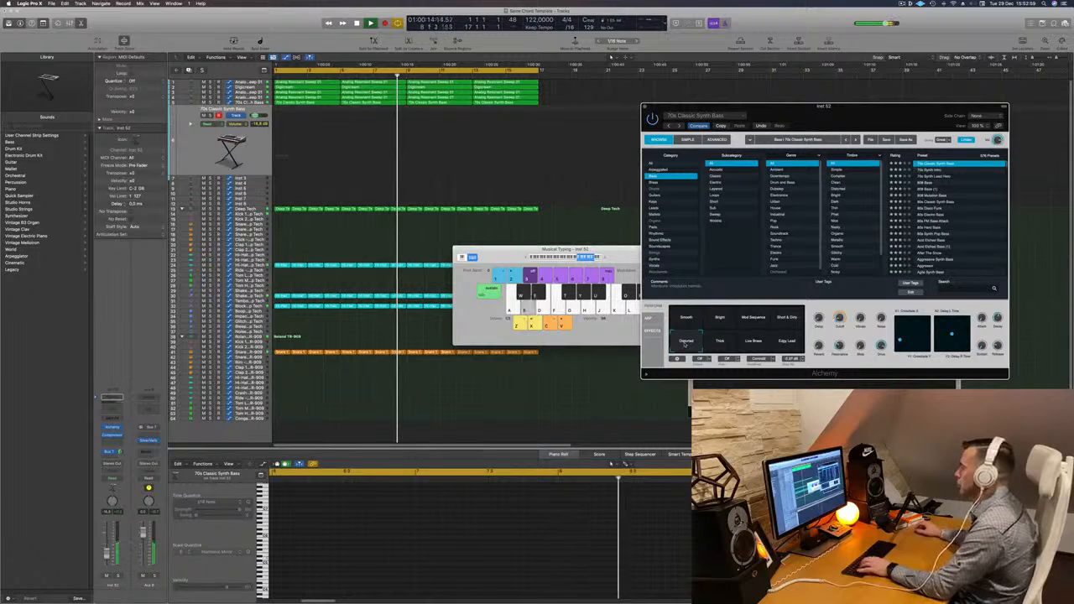
pyautogui.click(719, 341)
pyautogui.click(747, 344)
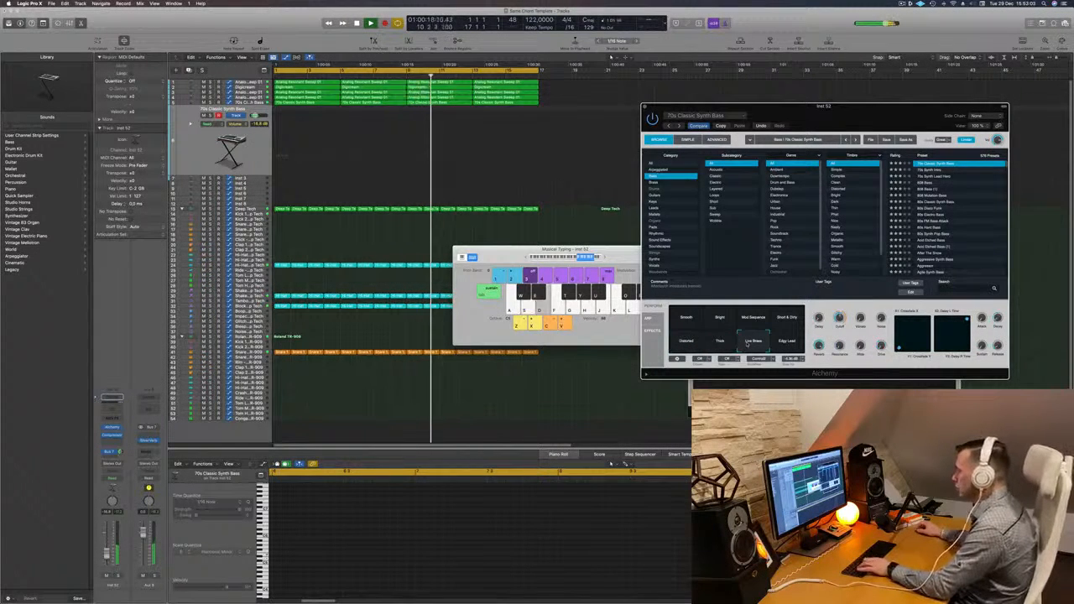
pyautogui.click(786, 342)
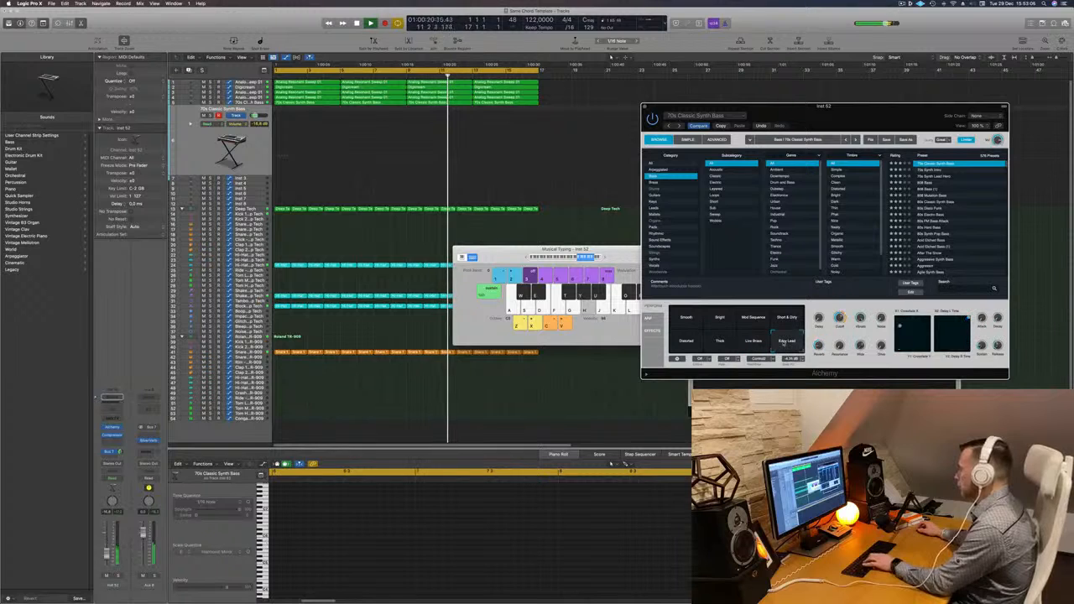
pyautogui.click(726, 342)
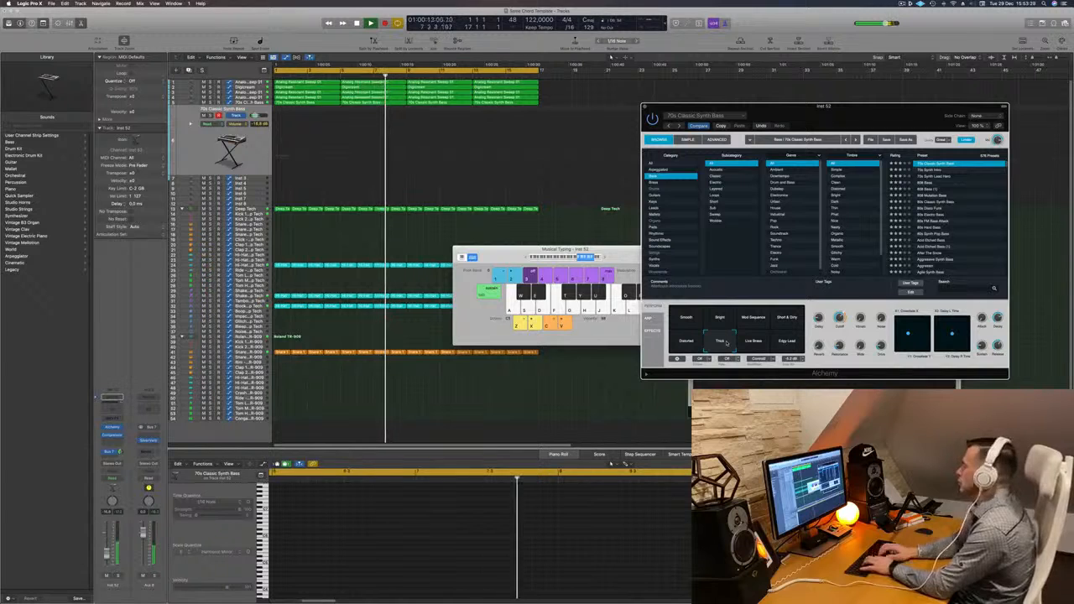
# Audition Alchemy's bass presets down the list, through the 808 basses to 80s Classic Synth Bass.
pyautogui.click(928, 176)
pyautogui.press('Down')
pyautogui.press('Down')
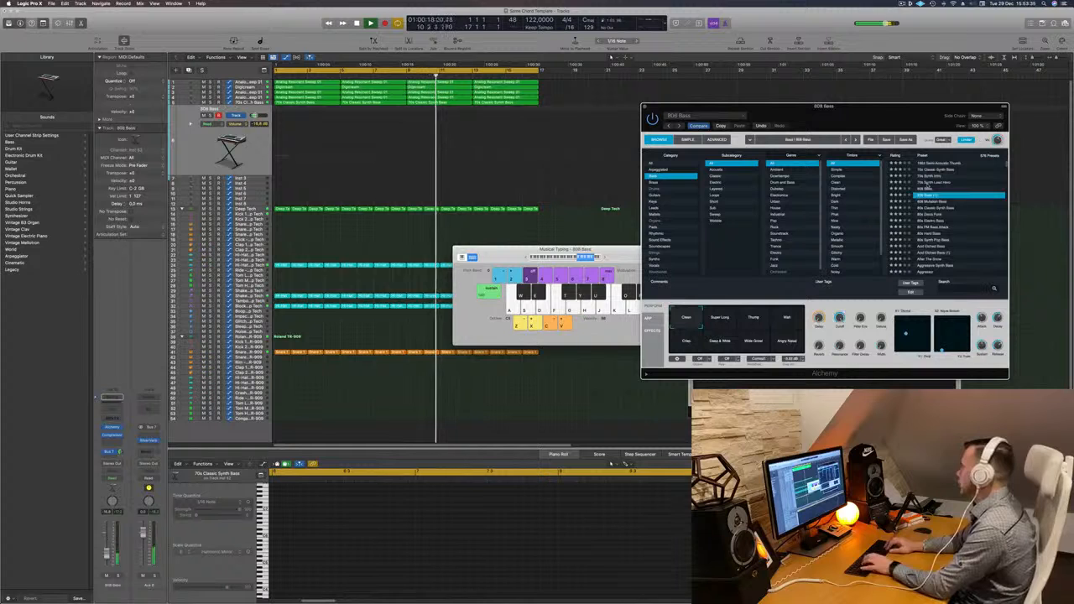
pyautogui.press('Down')
pyautogui.press('Down')
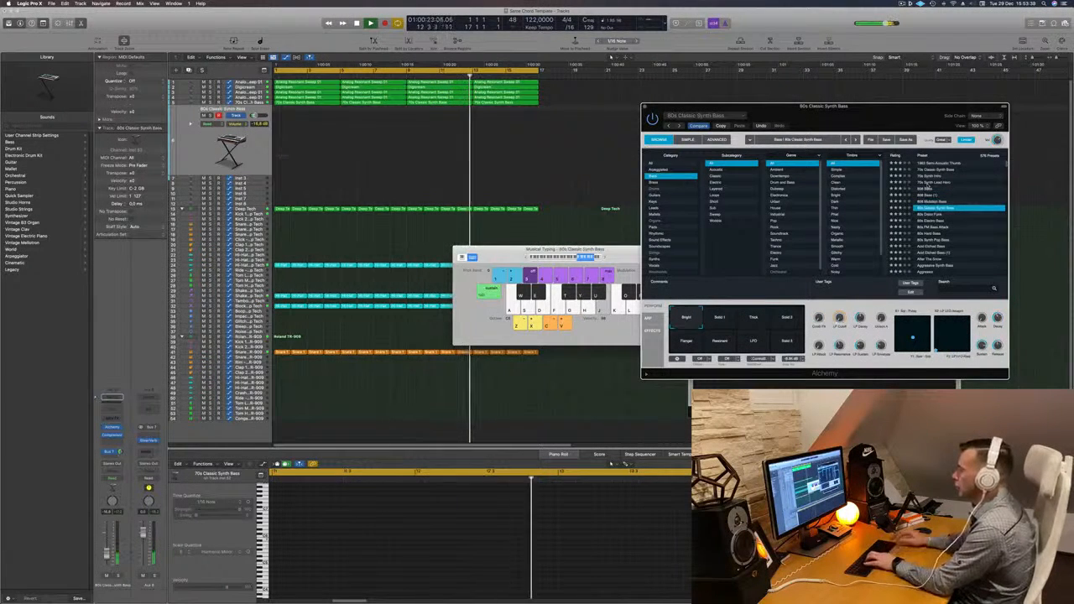
# Raise the track's volume, load the 80s Disco Funk preset, and adjust the Bus 7 send level.
pyautogui.moveTo(106, 555); pyautogui.dragTo(107, 544)
pyautogui.click(945, 217)
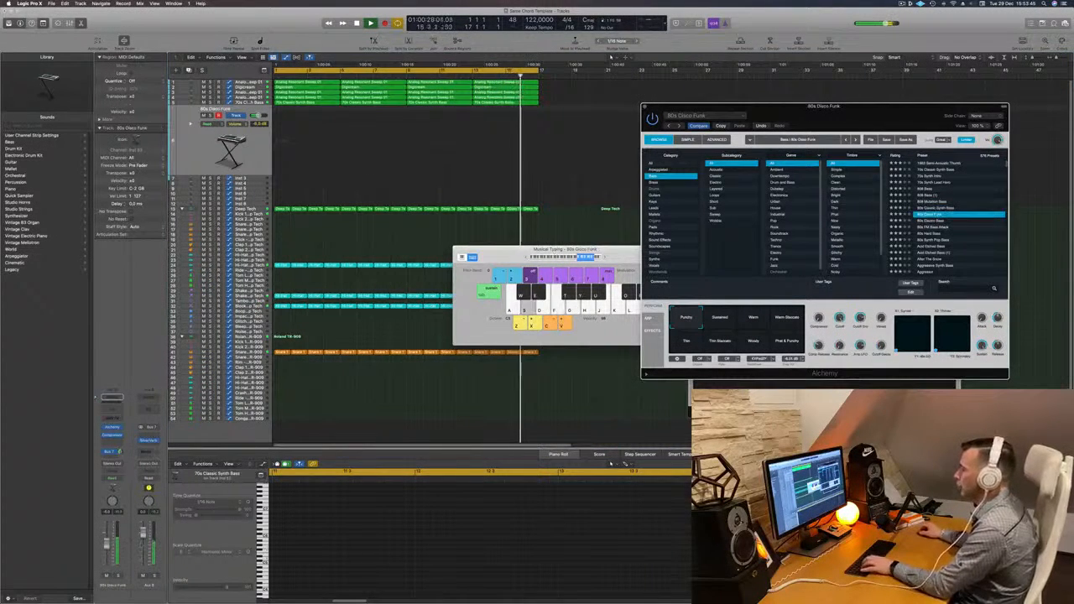
pyautogui.moveTo(120, 452); pyautogui.dragTo(122, 453)
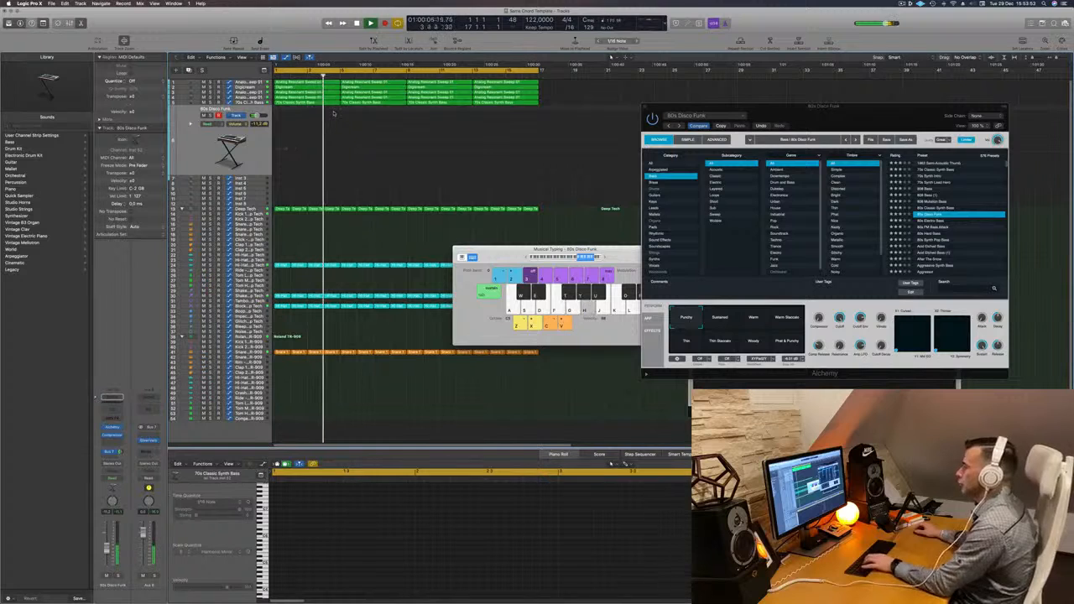
# Try the 80s FM Bass Attack preset with the track volume lowered to -14.8 dB, and audition further bass presets down to After The Snow.
pyautogui.click(931, 228)
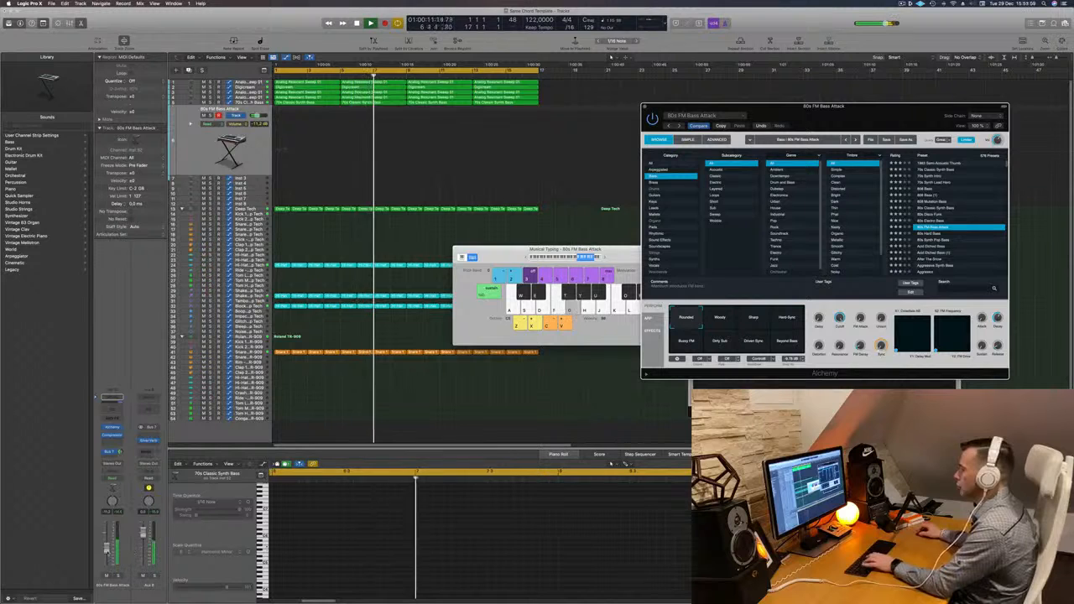
pyautogui.moveTo(107, 550); pyautogui.dragTo(107, 556)
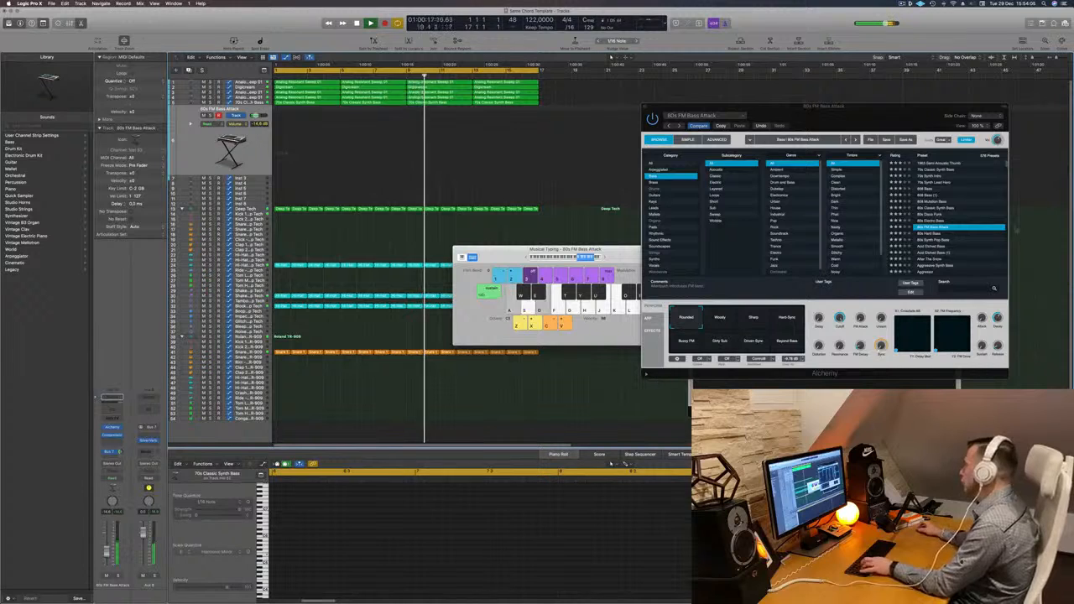
pyautogui.click(933, 241)
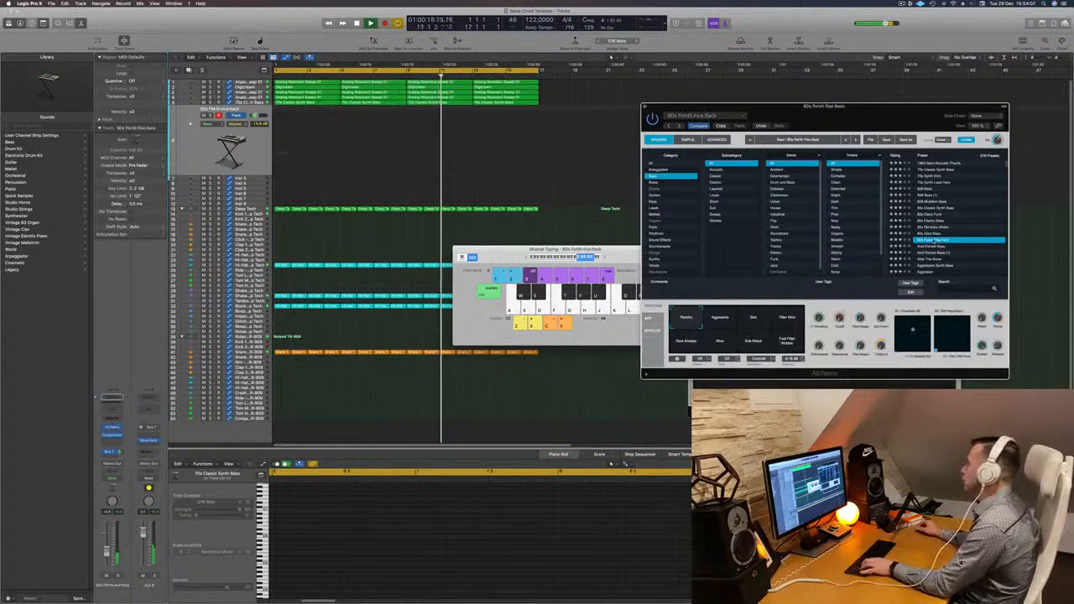
pyautogui.scroll(-2, 939, 244)
pyautogui.click(962, 220)
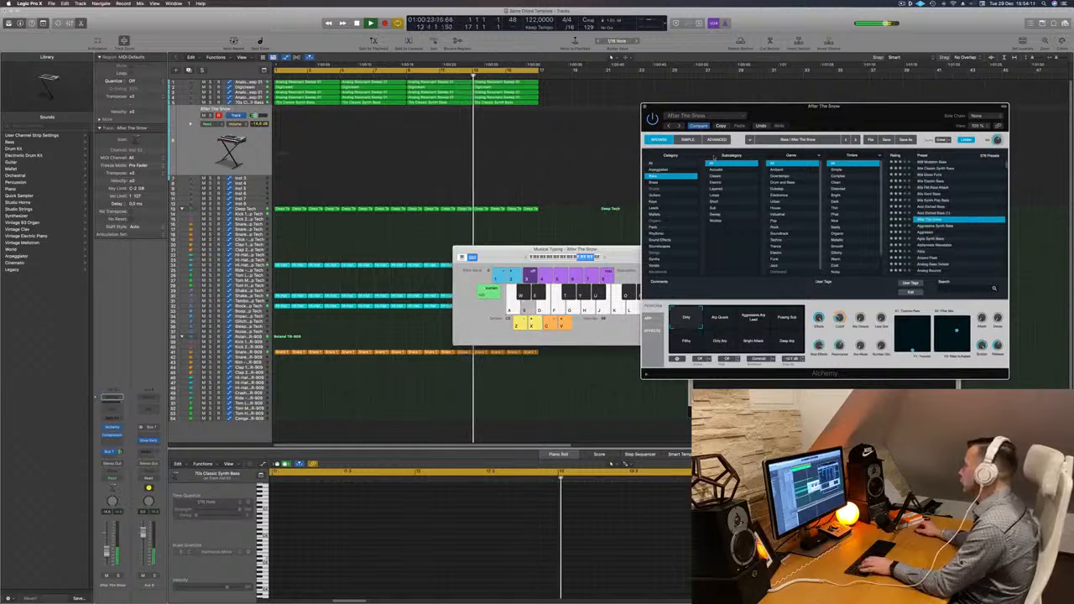
# Switch Alchemy to the Keys category, load Autoharp-Binaural, lower the Musical Typing octave range, and test it with a few notes.
pyautogui.click(653, 203)
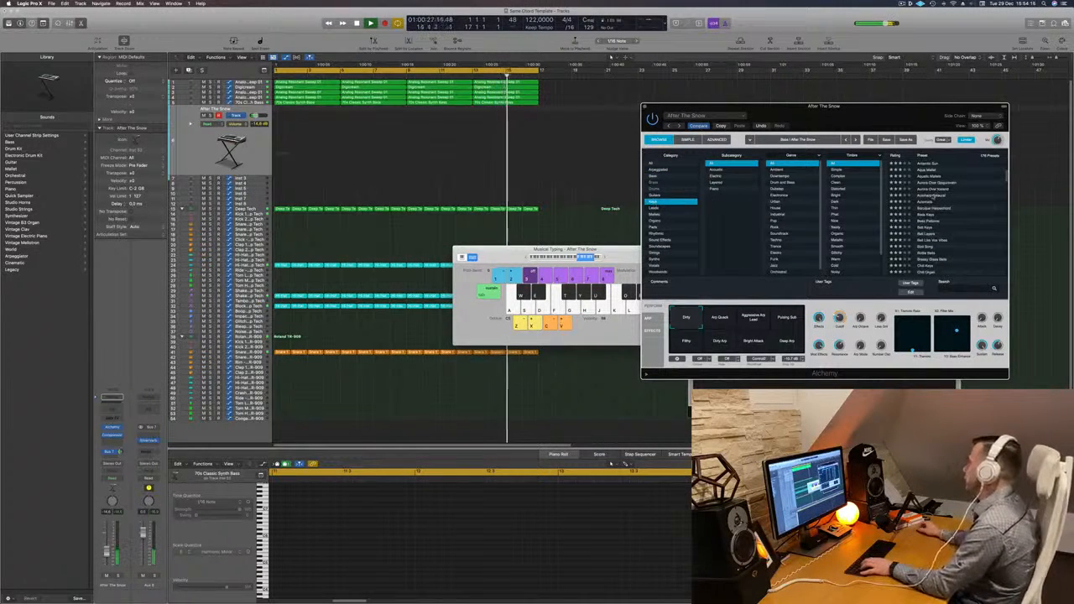
pyautogui.click(933, 195)
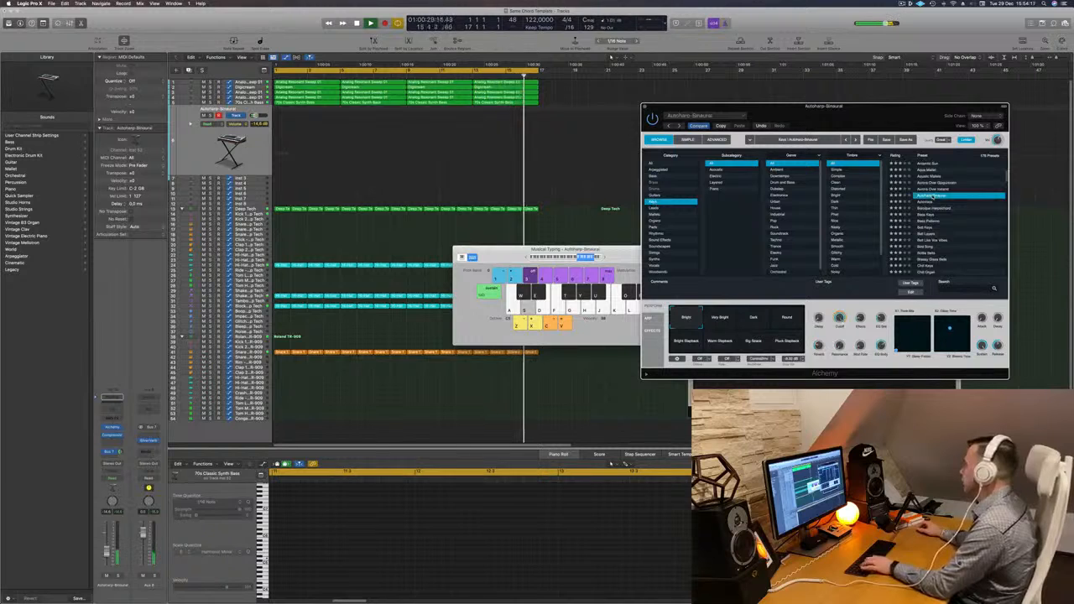
pyautogui.click(575, 259)
pyautogui.click(575, 259)
pyautogui.press('s')
pyautogui.press('d')
pyautogui.press('f')
pyautogui.press('d')
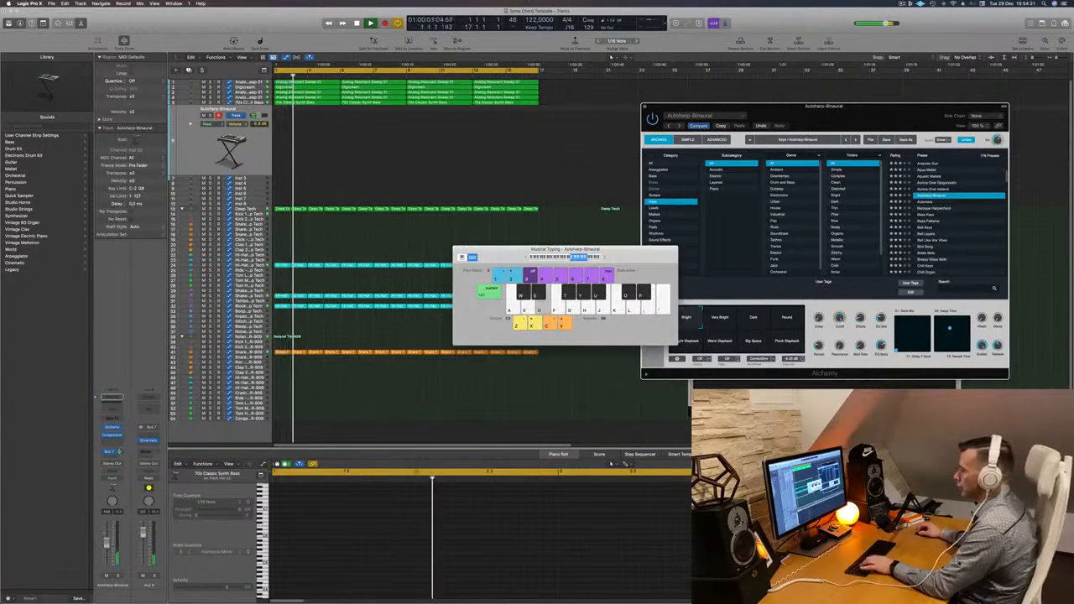
pyautogui.press('f')
# Audition the Brassy Glass Bells preset, load Chill Keys from the Keys category, and test its sound.
pyautogui.click(925, 247)
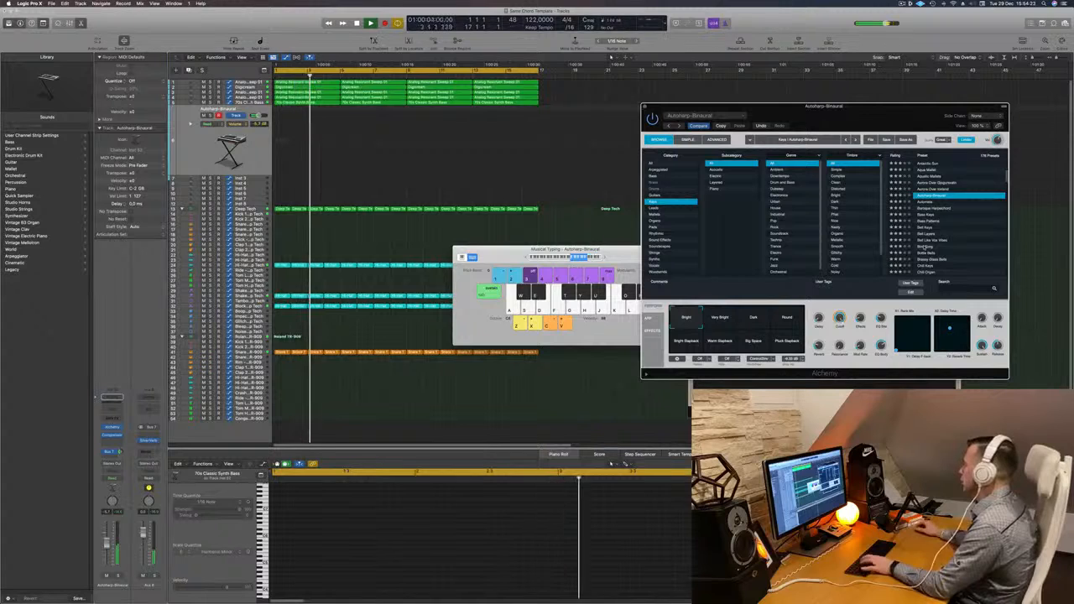
pyautogui.click(926, 247)
pyautogui.click(942, 249)
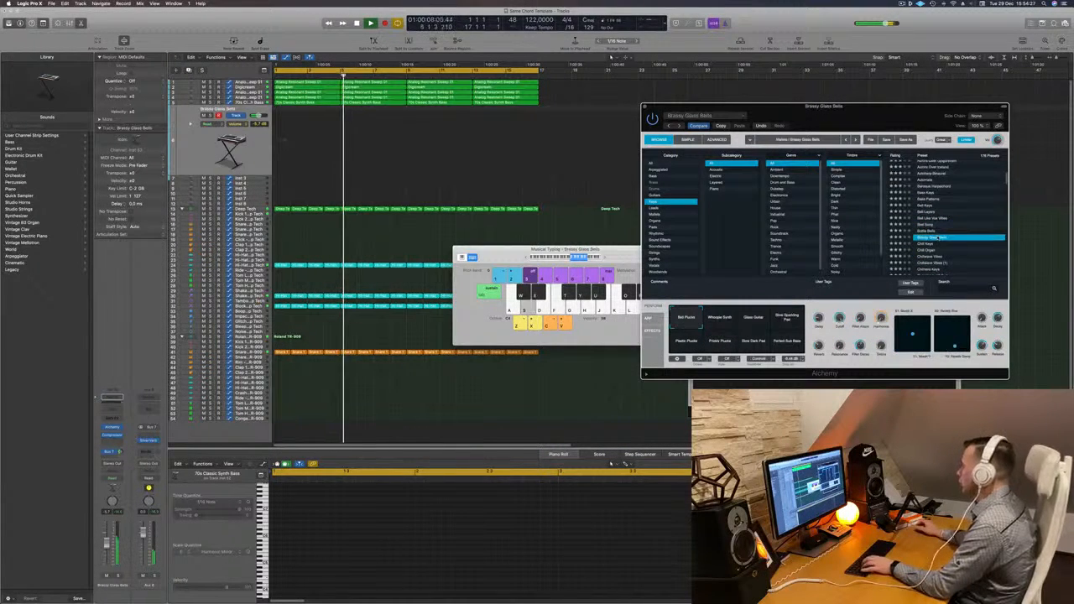
pyautogui.click(928, 245)
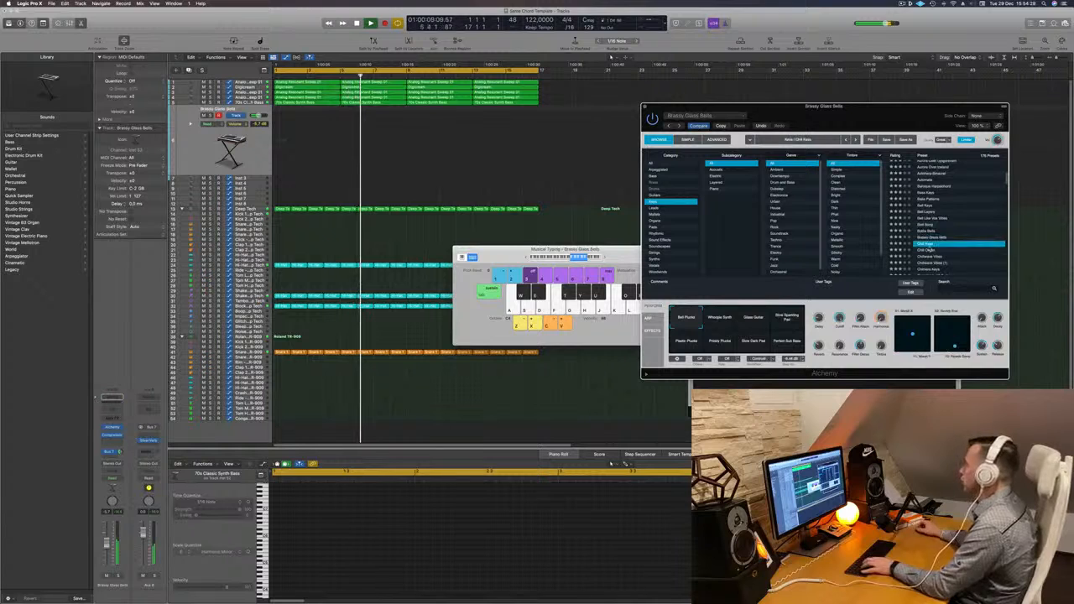
pyautogui.press('f')
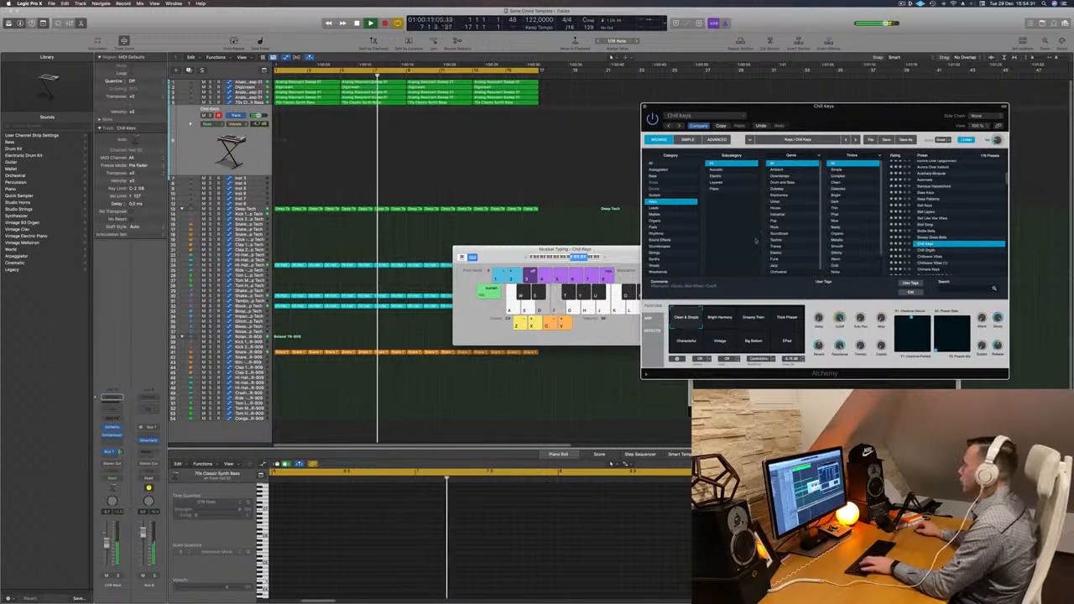
# Test the Chill Keys sound with a few notes in higher and lower Musical Typing octave ranges.
pyautogui.press('s')
pyautogui.click(573, 257)
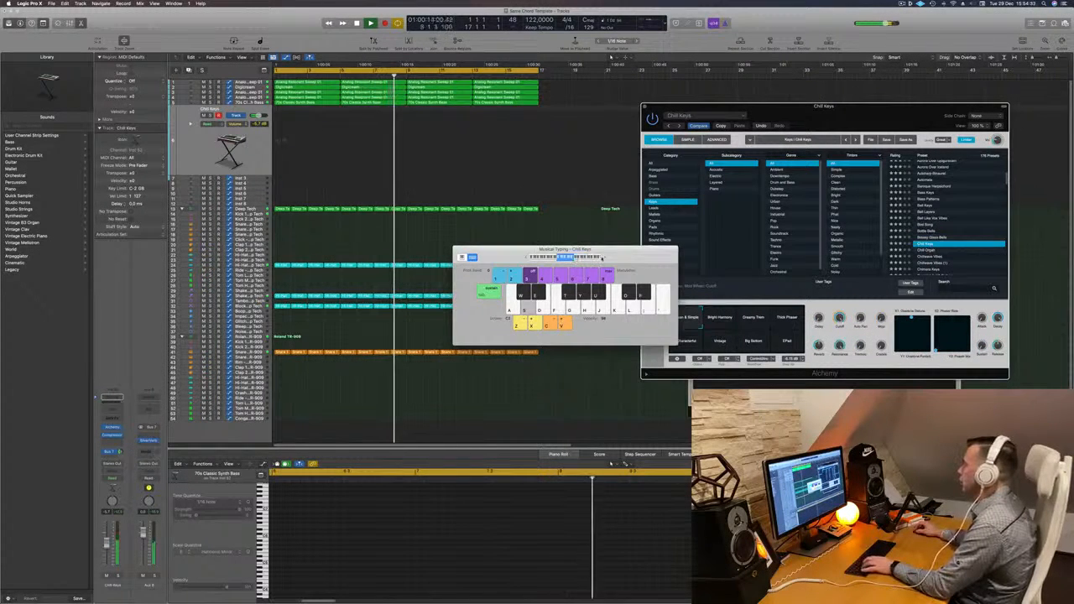
pyautogui.click(604, 258)
pyautogui.press('d')
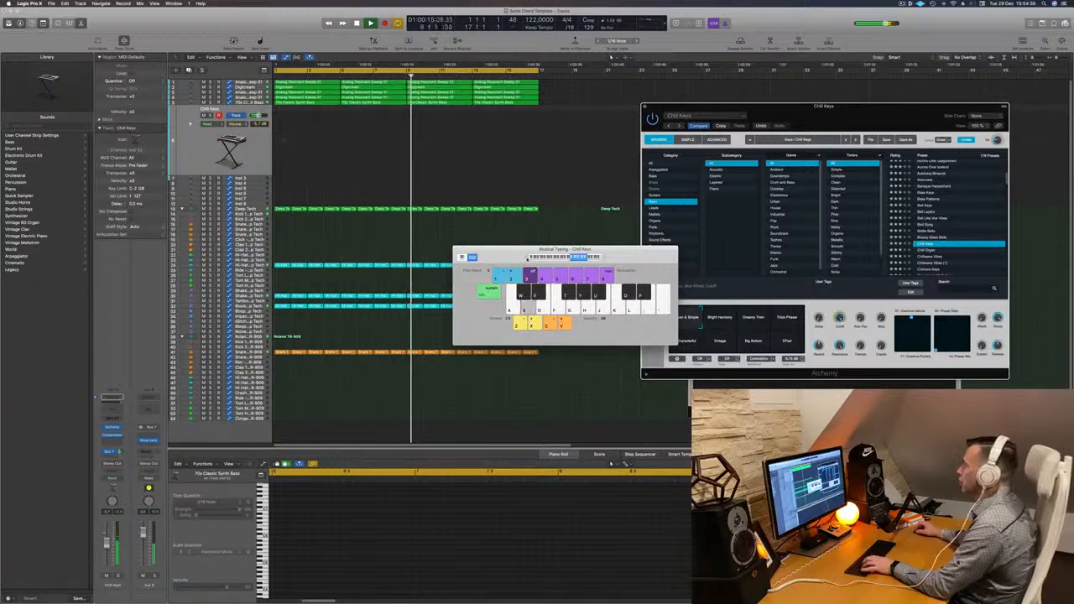
pyautogui.click(527, 258)
pyautogui.press('s')
pyautogui.press('d')
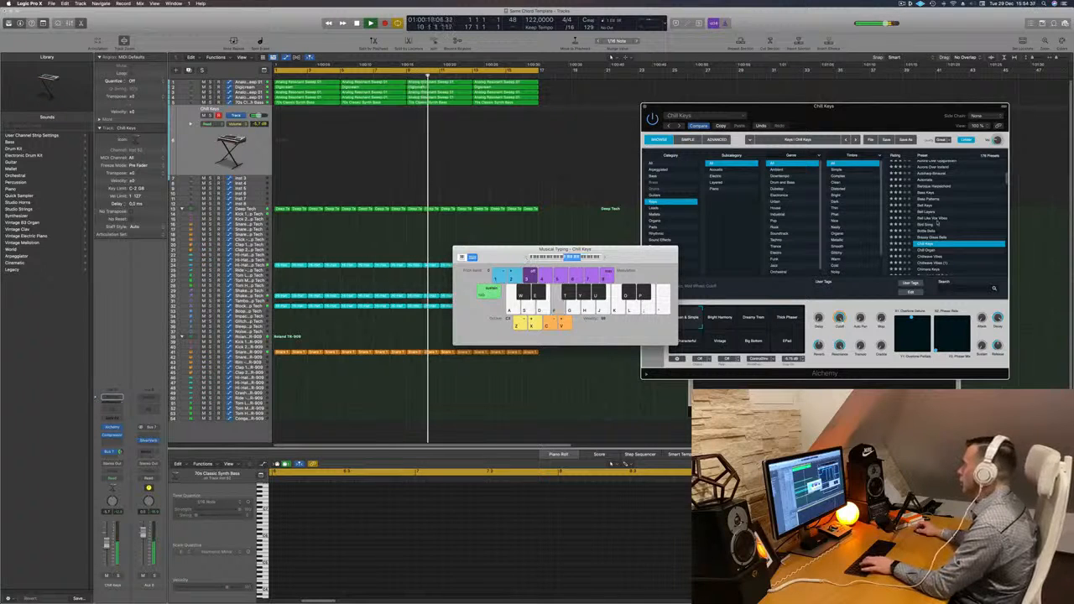
# Audition the Chill Keys performance variations in Alchemy, playing test notes through Vintage, Big Bottom and the effect variation.
pyautogui.click(749, 320)
pyautogui.press('s')
pyautogui.press('d')
pyautogui.click(795, 320)
pyautogui.click(720, 342)
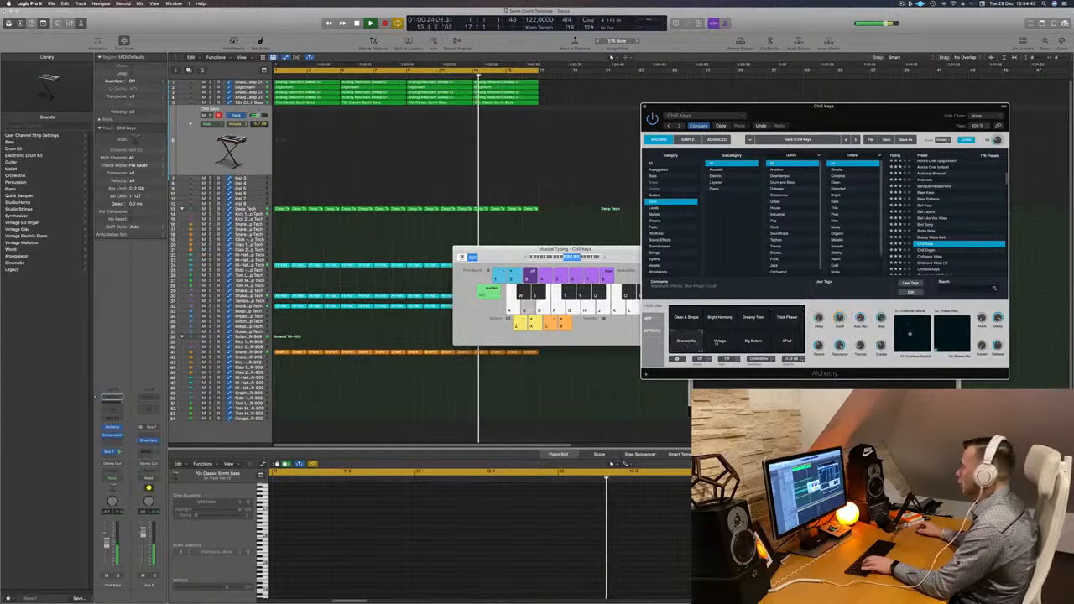
pyautogui.click(750, 343)
pyautogui.click(786, 342)
pyautogui.press('s')
pyautogui.scroll(-1, 951, 259)
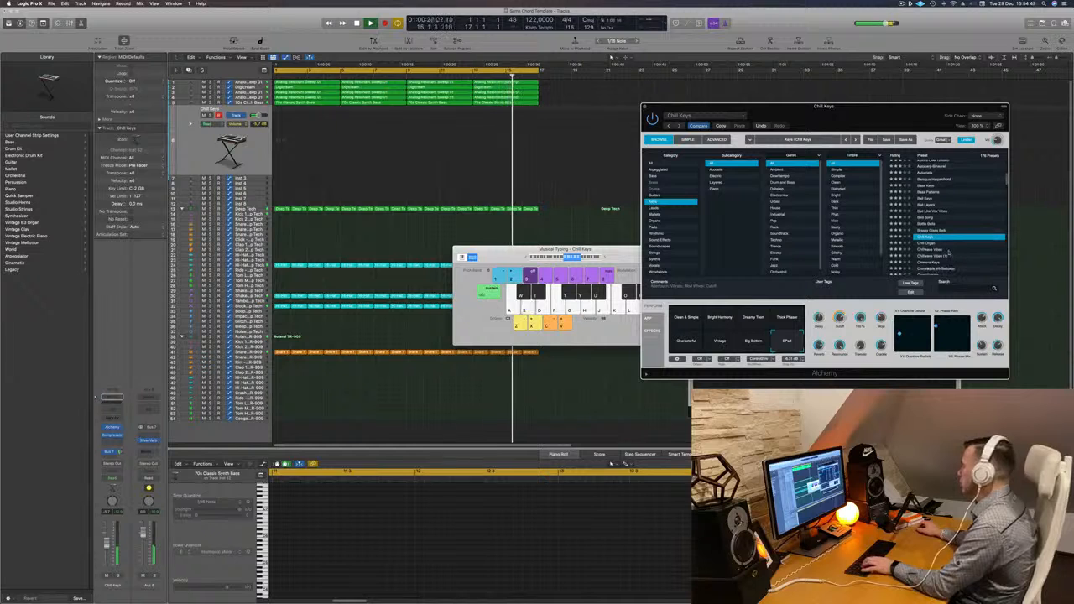
# Load the Chillwave Vibes preset with its Pluck variation and raise the track volume to +2.4 dB.
pyautogui.click(934, 250)
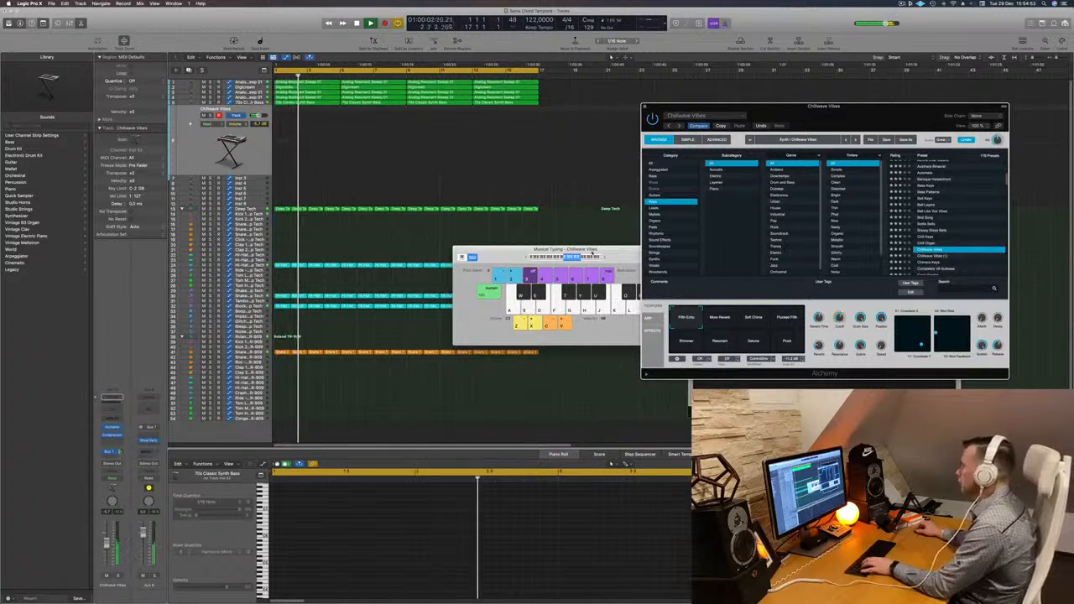
pyautogui.moveTo(587, 249); pyautogui.dragTo(579, 250)
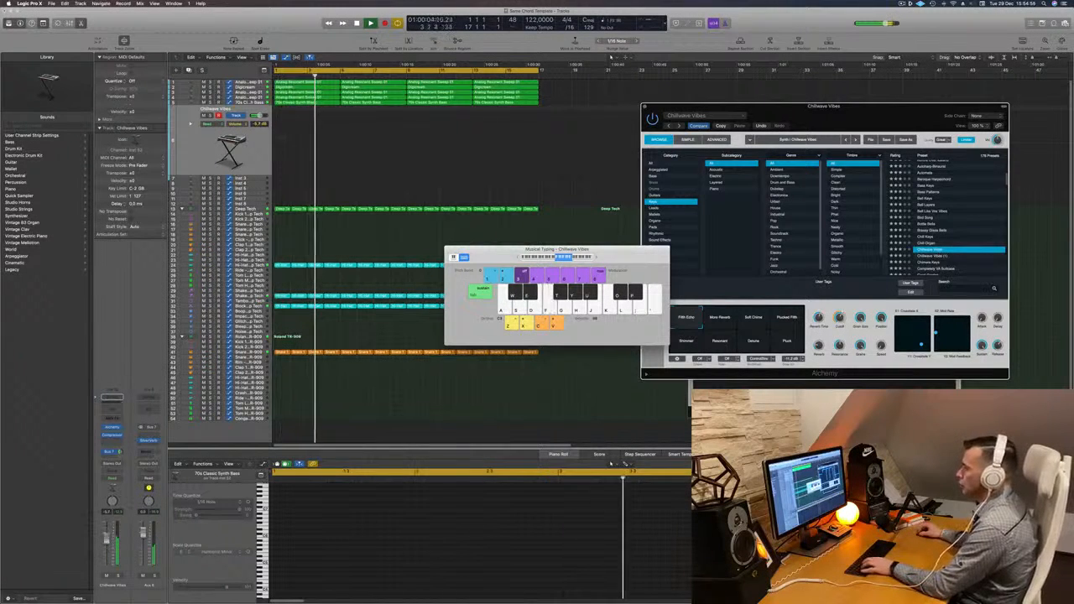
pyautogui.click(755, 324)
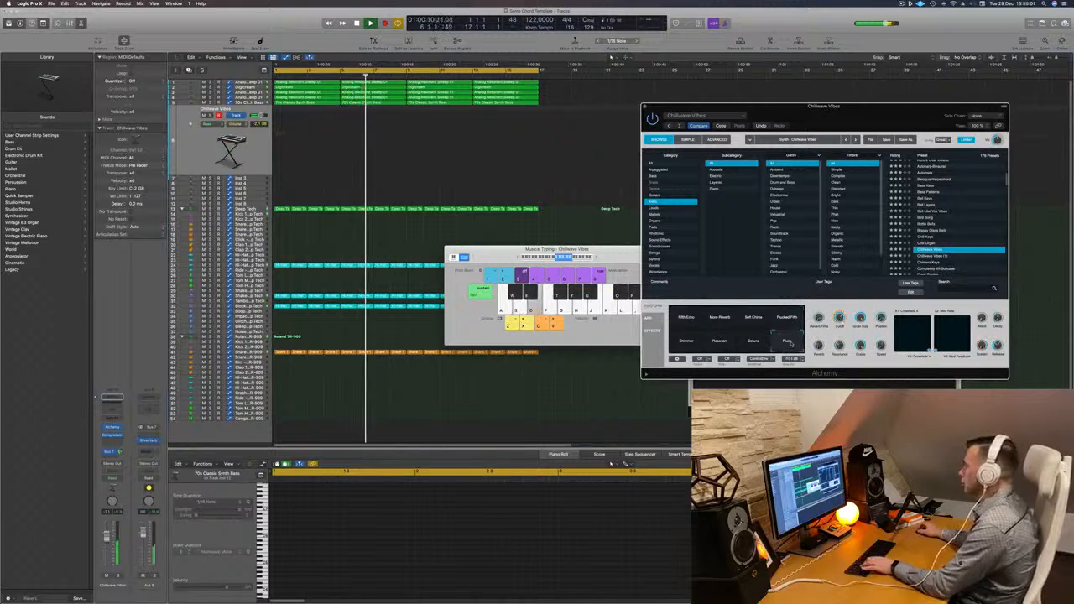
pyautogui.moveTo(107, 537); pyautogui.dragTo(106, 528)
pyautogui.click(341, 403)
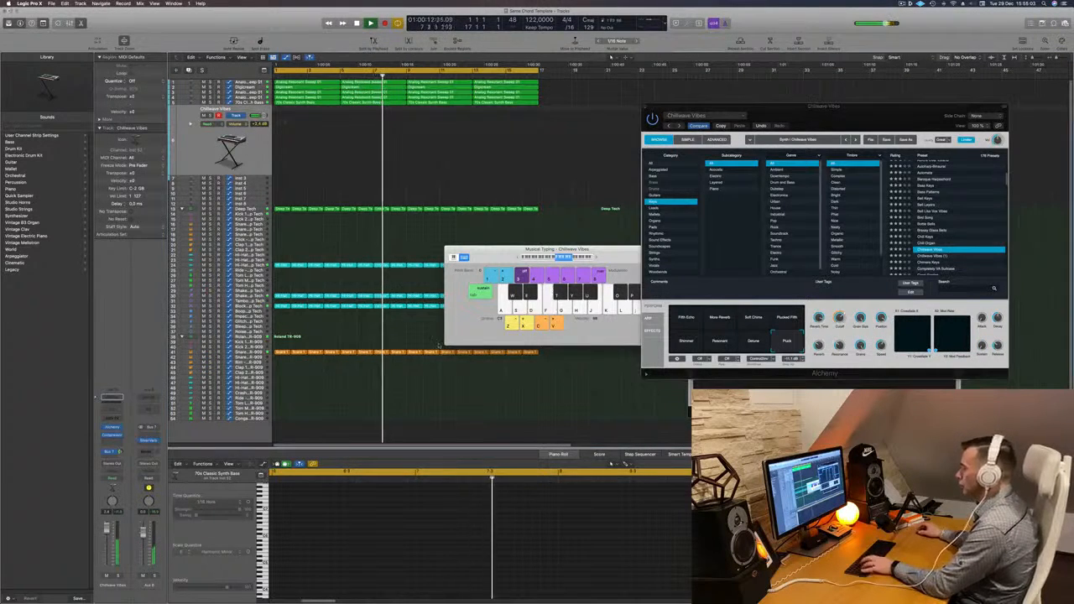
pyautogui.click(997, 140)
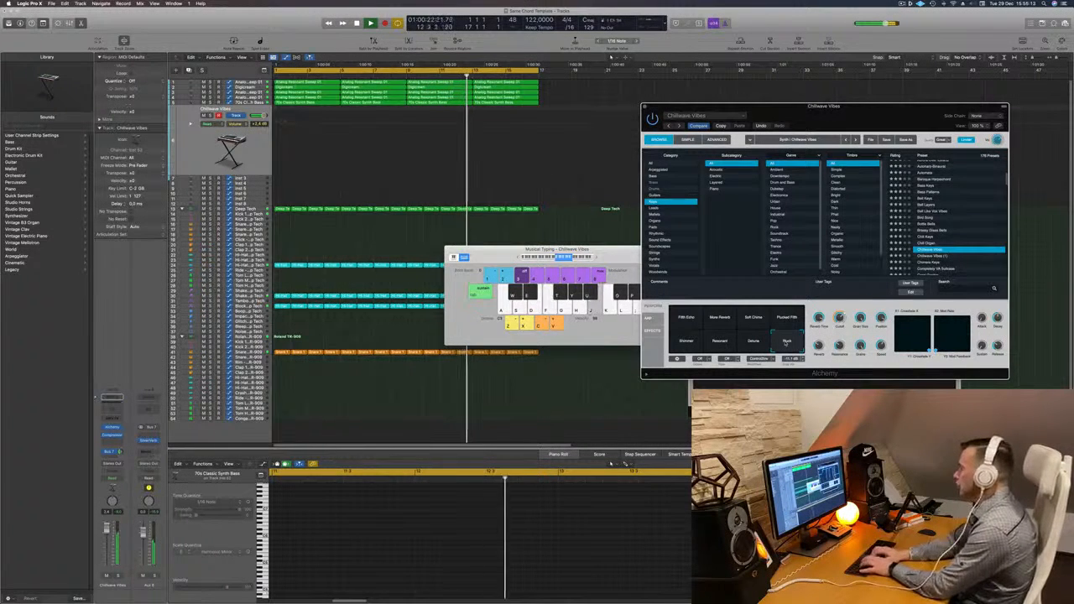
# Record the melody on the Chillwave Vibes track, from the end of the 16-bar cycle around to about bar 9.
pyautogui.press('r')
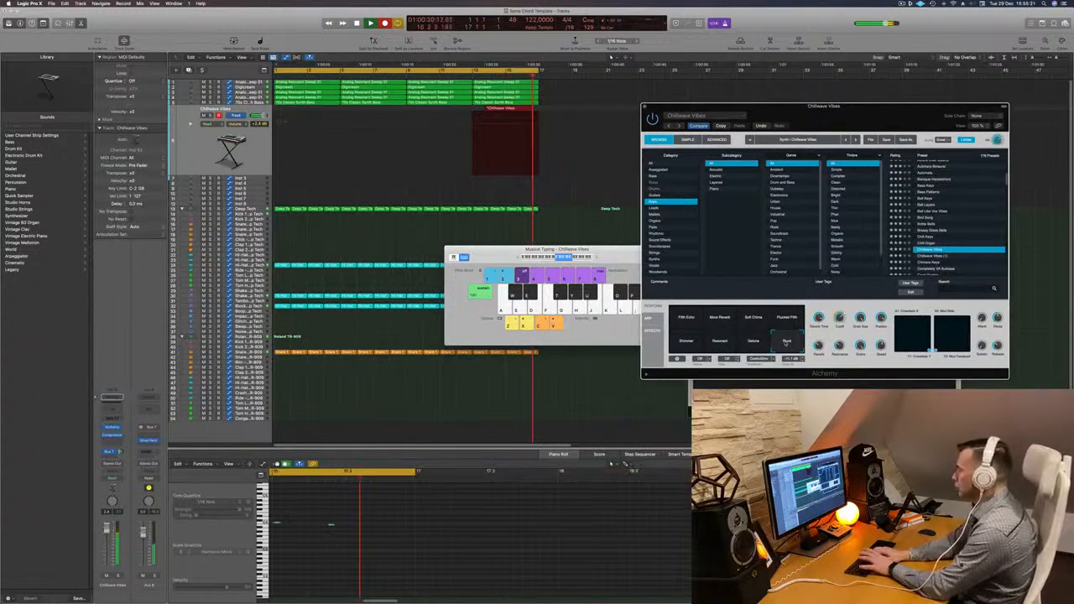
pyautogui.press('space')
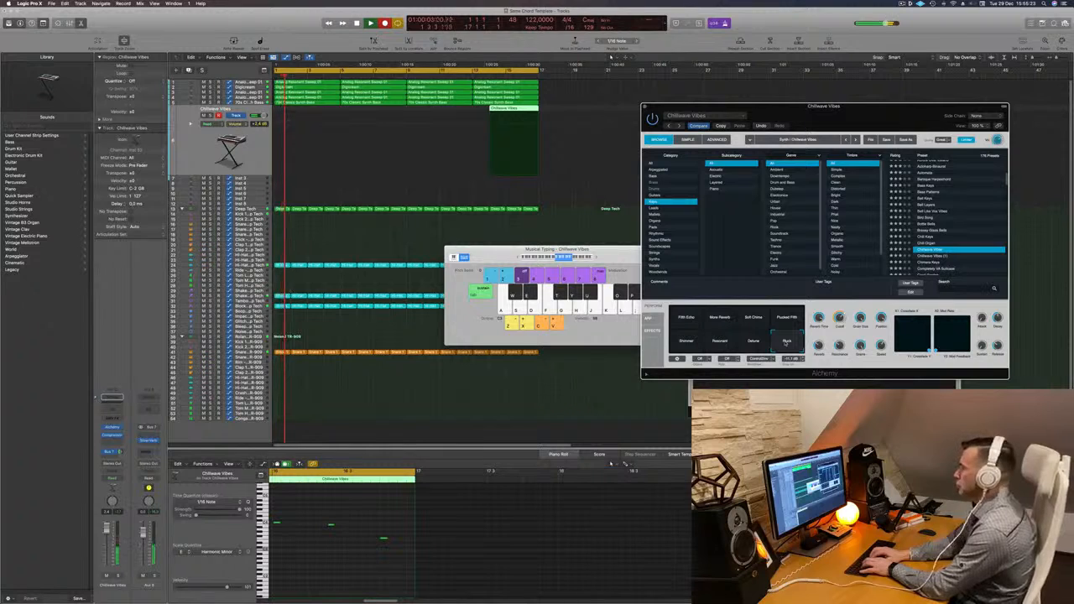
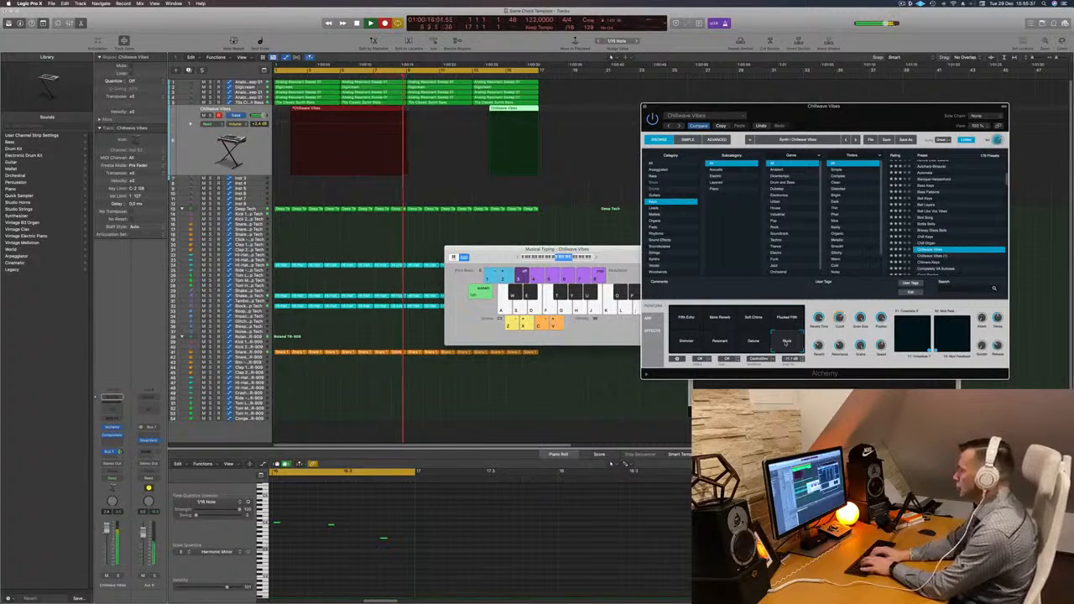
pyautogui.press('space')
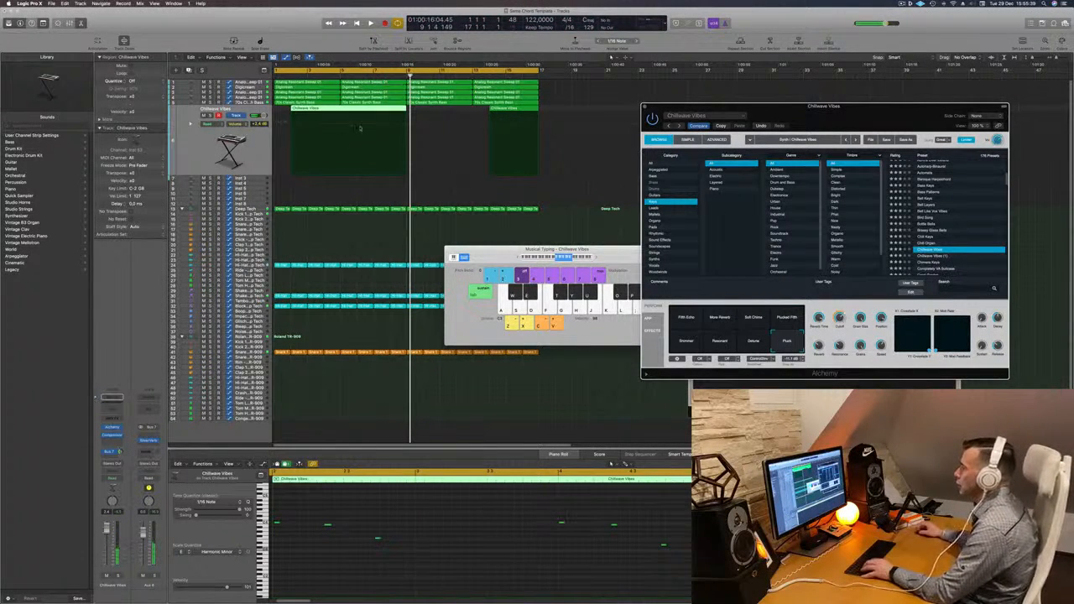
# Split the recorded melody region at bar 5, delete its first part, and move the remaining four-bar region to bar 1.
pyautogui.keyDown('super'); pyautogui.doubleClick(339, 111); pyautogui.keyUp('super')
pyautogui.click(314, 110)
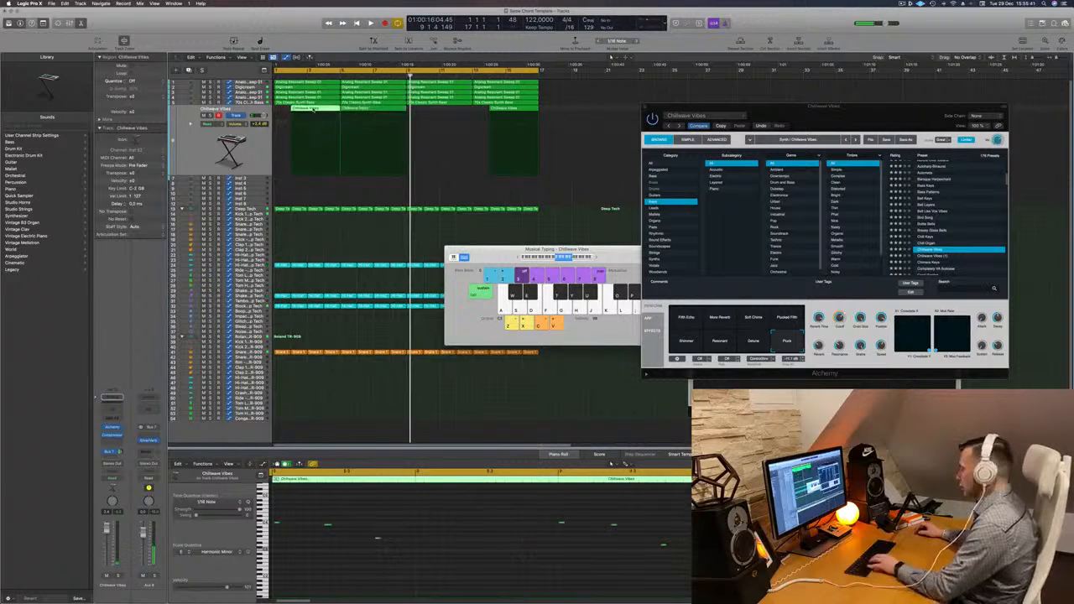
pyautogui.press('BackSpace')
pyautogui.moveTo(361, 108); pyautogui.dragTo(295, 111)
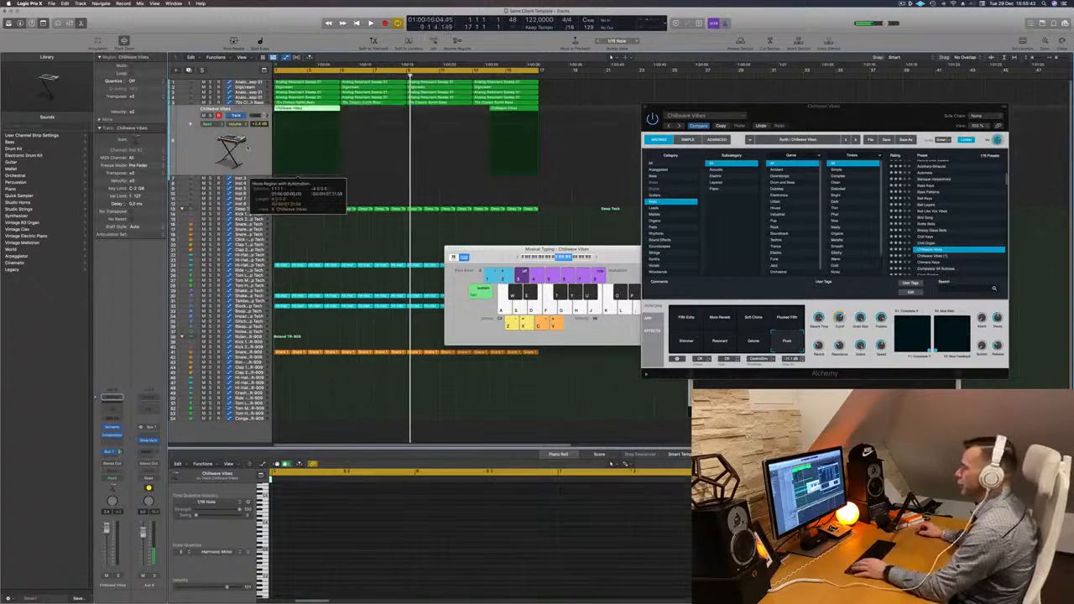
# Play back the melody, lower the track volume to -2.8 dB, and transpose all its notes up one octave.
pyautogui.press('space')
pyautogui.press('space')
pyautogui.press('space')
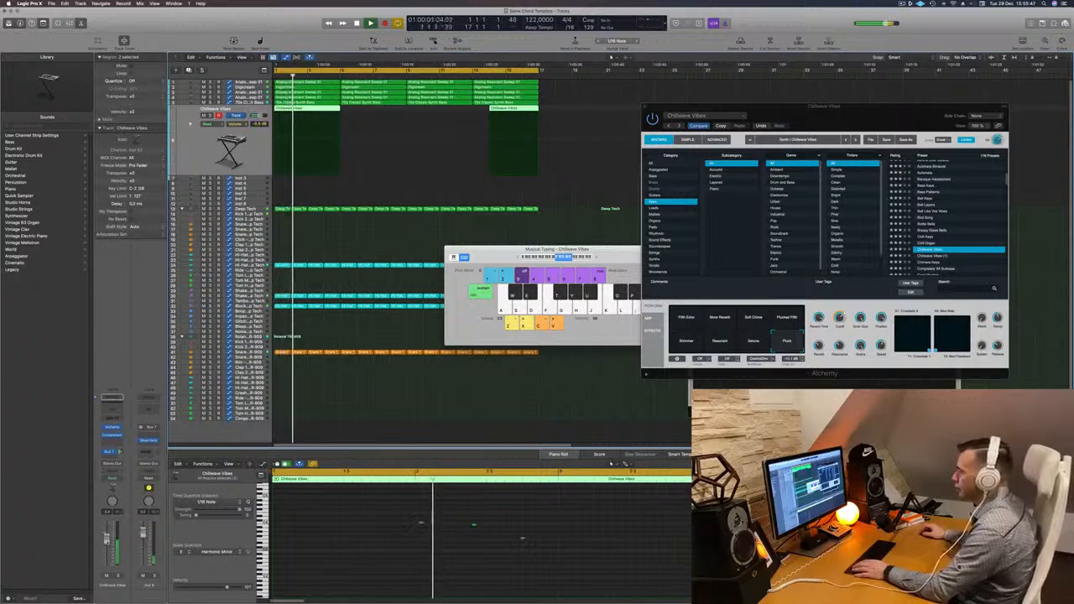
pyautogui.click(401, 562)
pyautogui.press('super+a')
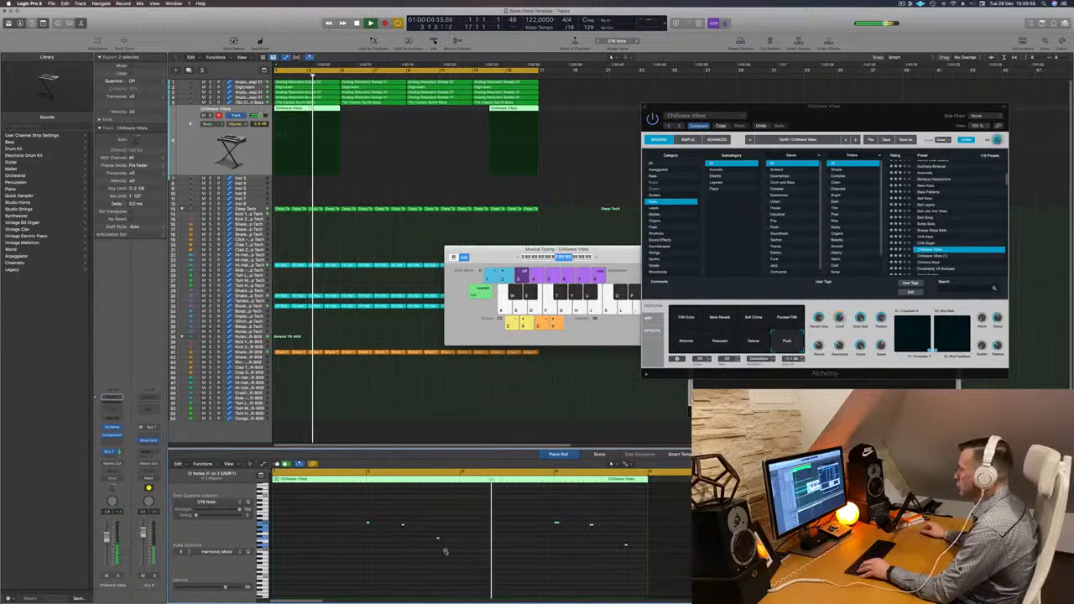
# Move the Alchemy window out of the way and delete the leftover Chillwave Vibes region at the end of the cycle.
pyautogui.moveTo(839, 107); pyautogui.dragTo(652, 101)
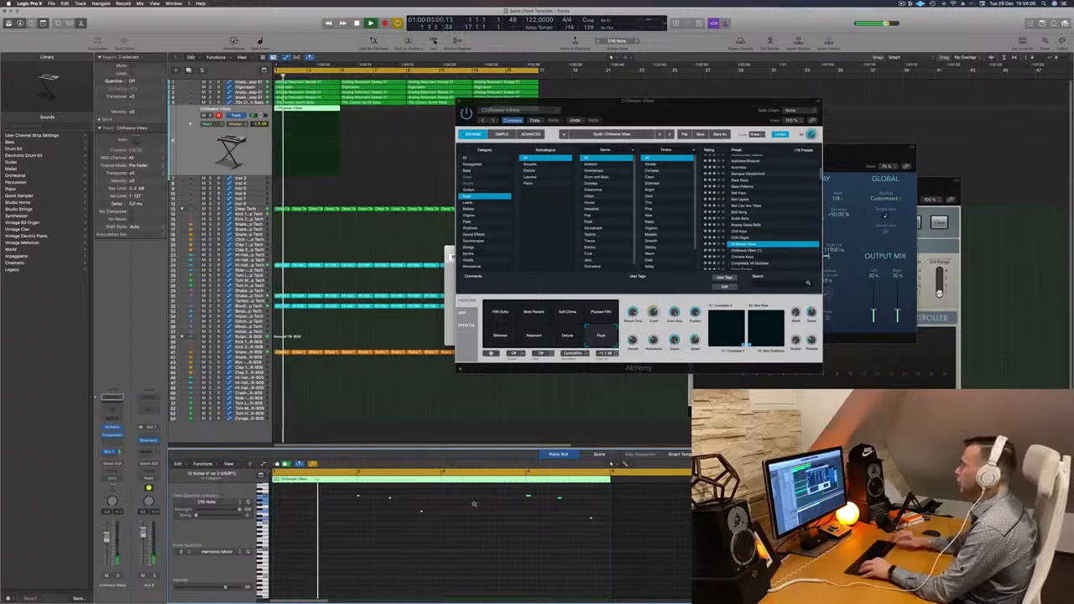
pyautogui.press('space')
pyautogui.moveTo(676, 101); pyautogui.dragTo(472, 191)
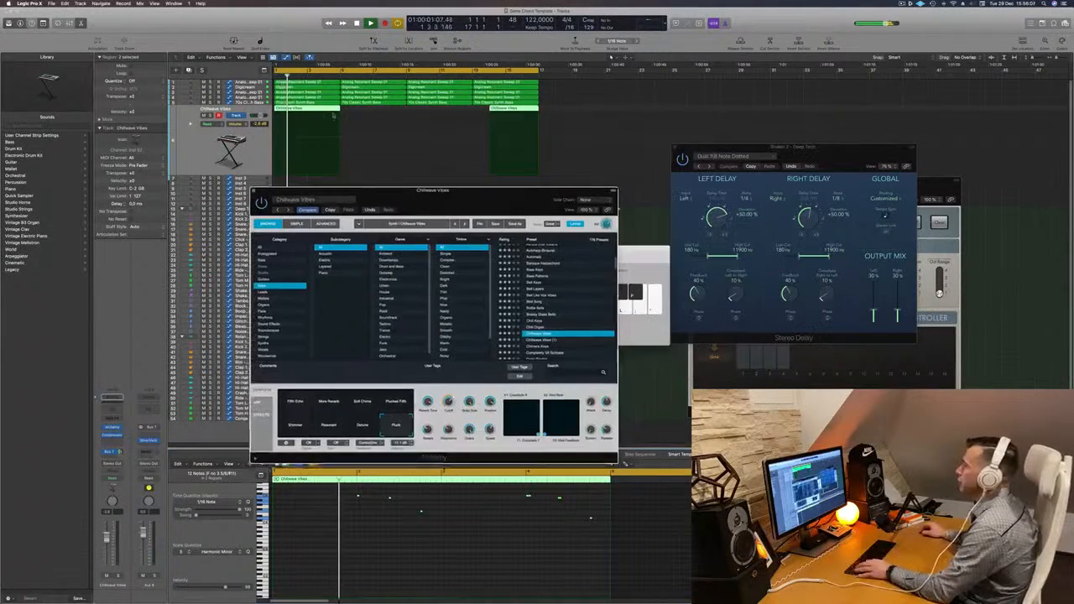
pyautogui.click(556, 110)
pyautogui.click(530, 109)
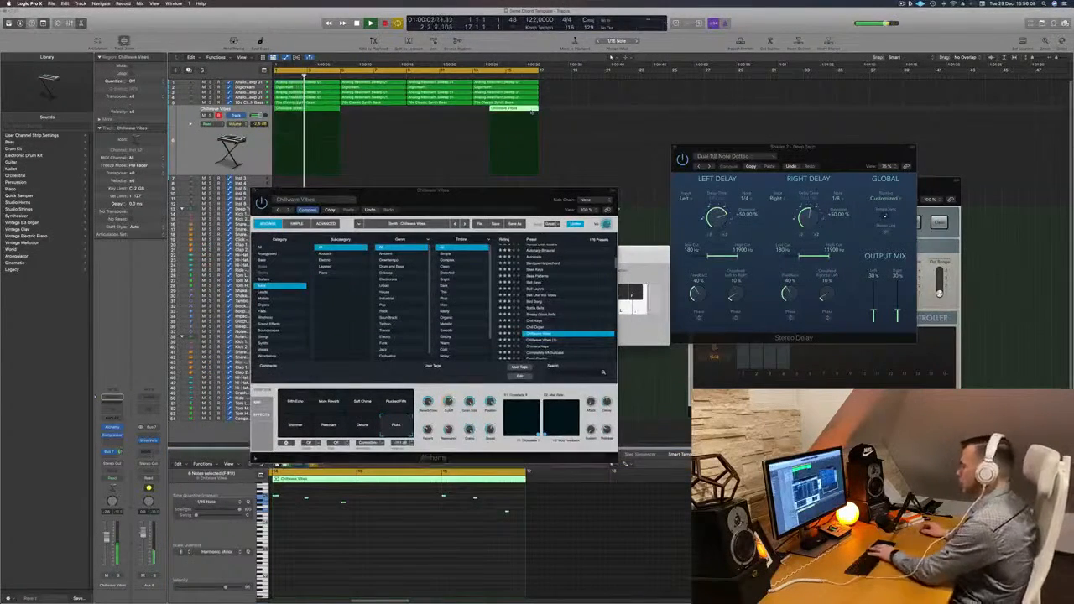
pyautogui.press('Delete')
pyautogui.click(300, 108)
pyautogui.press('space')
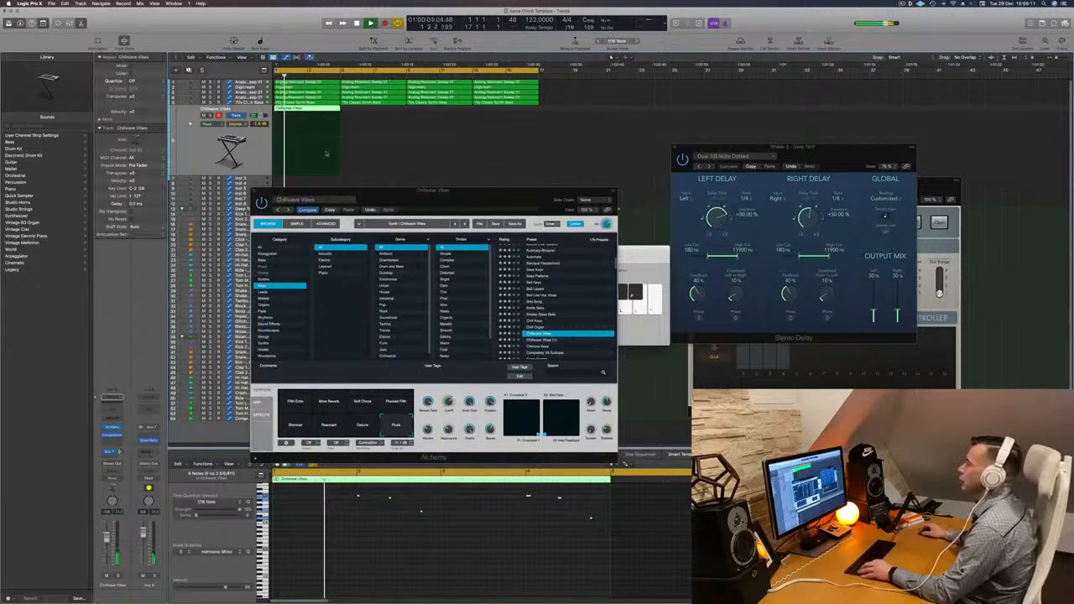
# Duplicate the Chillwave Vibes track with its region, transpose the copy's notes down one octave, and close the Alchemy window.
pyautogui.scroll(-3, 333, 139)
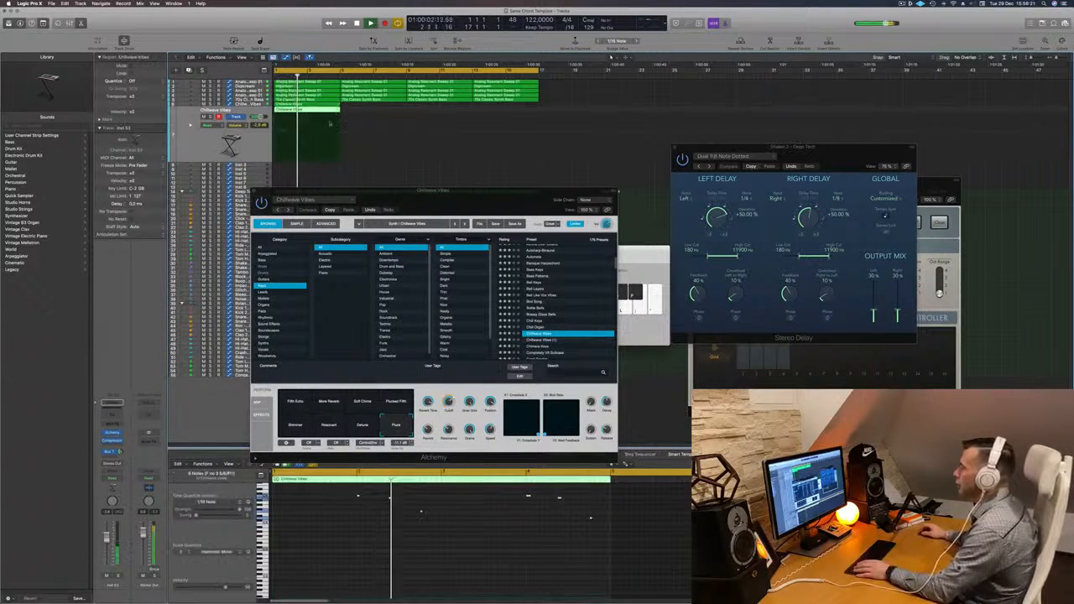
pyautogui.click(366, 538)
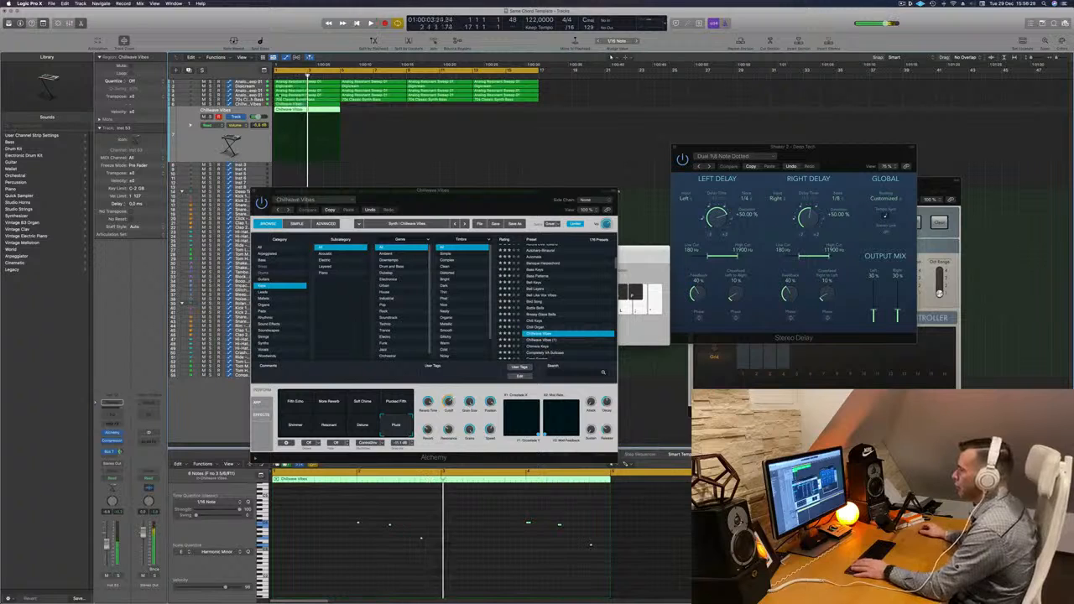
pyautogui.click(255, 105)
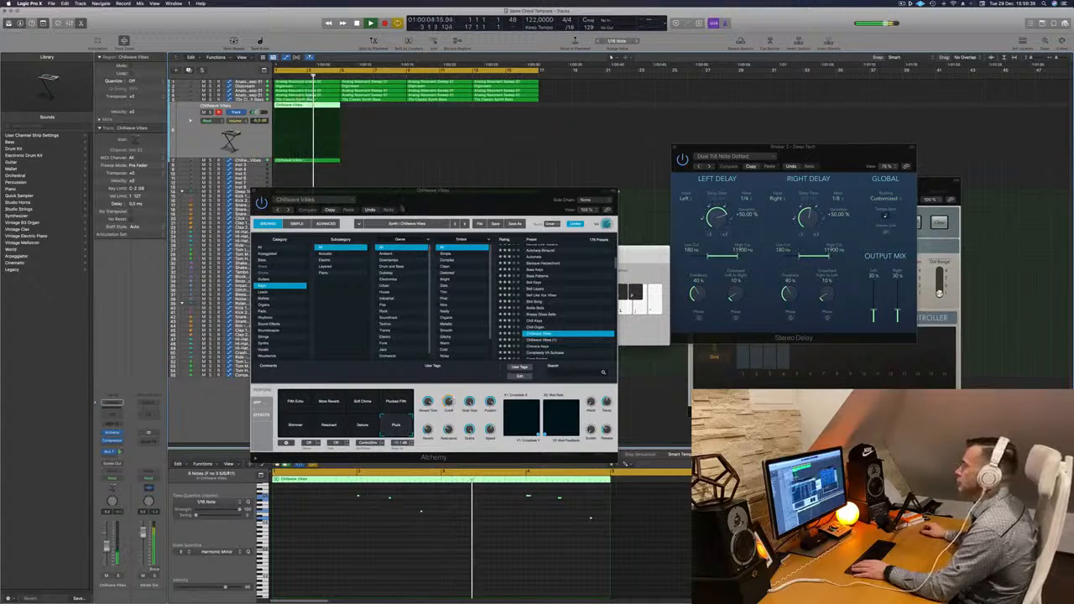
pyautogui.moveTo(410, 208); pyautogui.dragTo(360, 213)
pyautogui.click(204, 196)
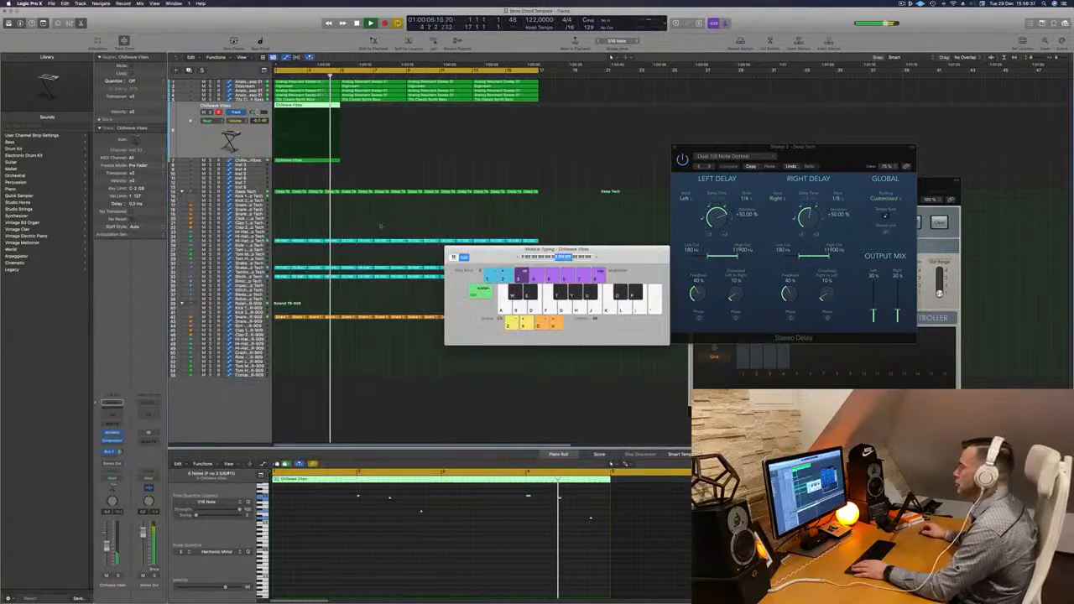
# Copy the four-bar regions on both Chillwave Vibes tracks until they fill all 16 bars, and restart playback.
pyautogui.press('space')
pyautogui.press('space')
pyautogui.moveTo(345, 165); pyautogui.dragTo(375, 111)
pyautogui.press('space')
pyautogui.press('space')
pyautogui.moveTo(412, 165); pyautogui.dragTo(314, 106)
pyautogui.moveTo(387, 108); pyautogui.dragTo(448, 111)
pyautogui.press('Return')
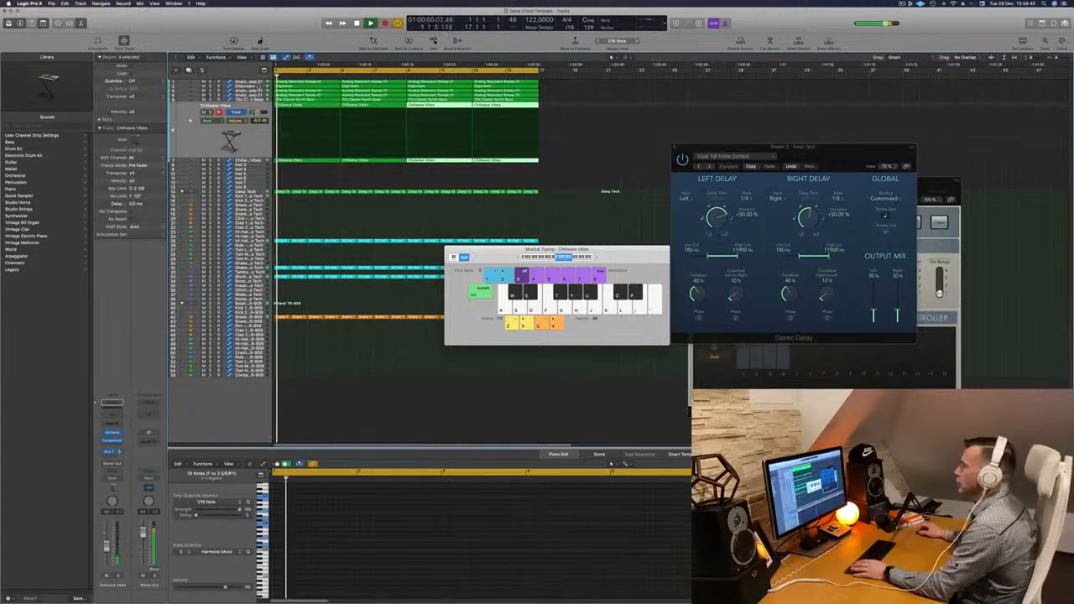
# Review the first Analog Resonant Sweep 01 and the Digicream tracks from the start, toggling the Digicream mute.
pyautogui.click(258, 83)
pyautogui.press('Return')
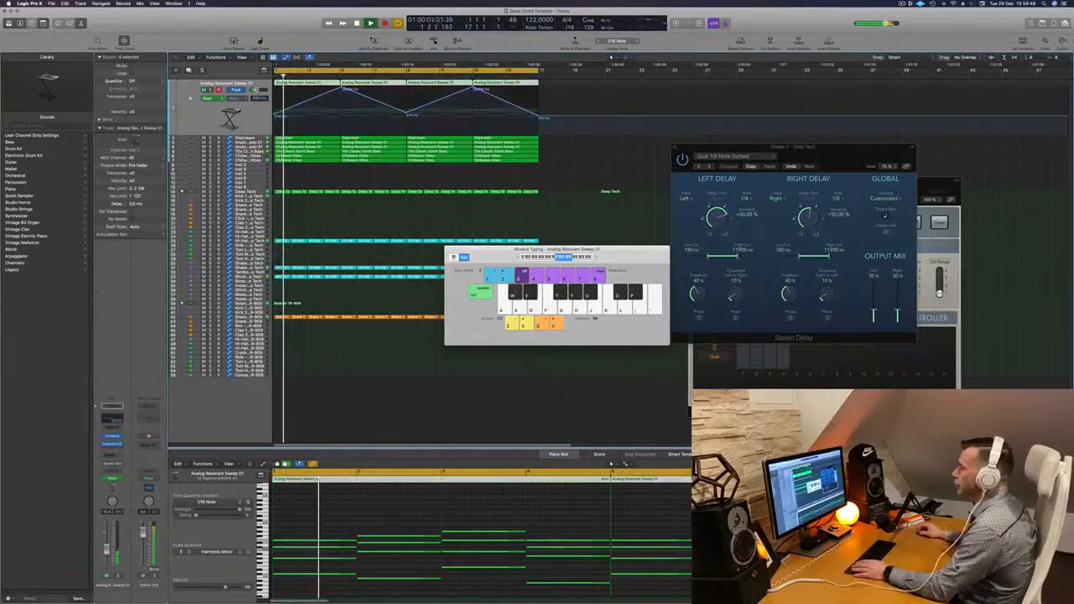
pyautogui.press('Down')
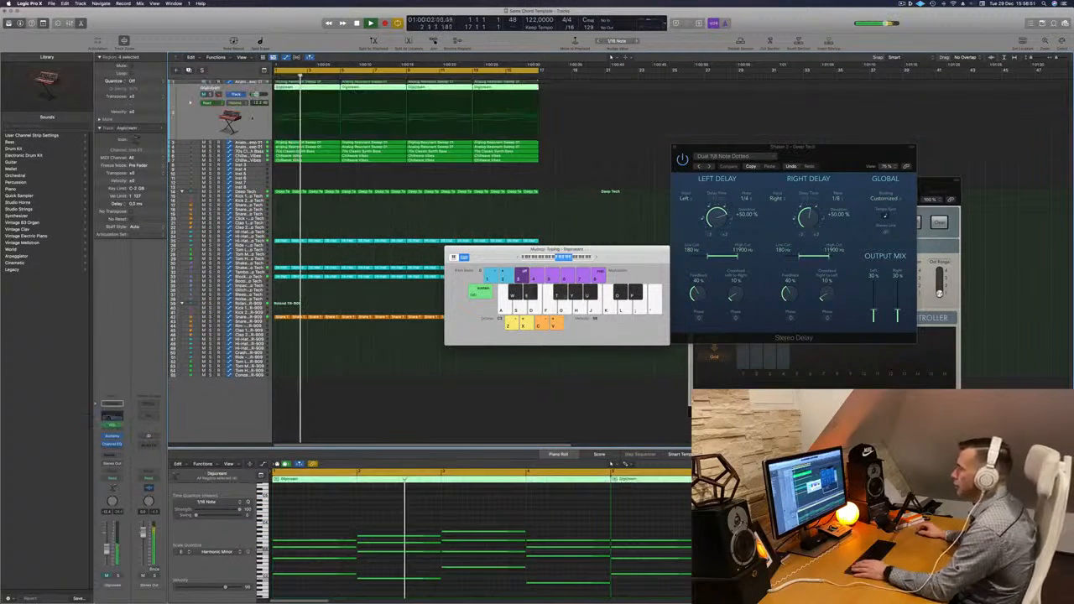
pyautogui.press('Return')
pyautogui.click(203, 94)
pyautogui.press('Return')
pyautogui.press('Up')
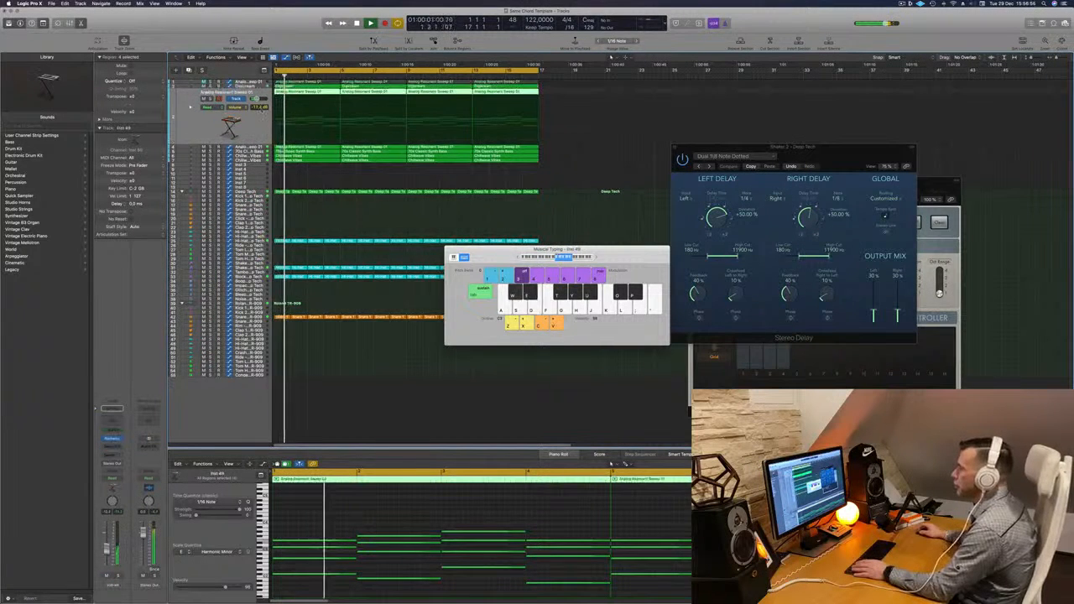
# Mute the second Analog Resonant Sweep 01 track and move it above the Digicream track.
pyautogui.click(203, 100)
pyautogui.moveTo(203, 118); pyautogui.dragTo(208, 85)
pyautogui.press('Return')
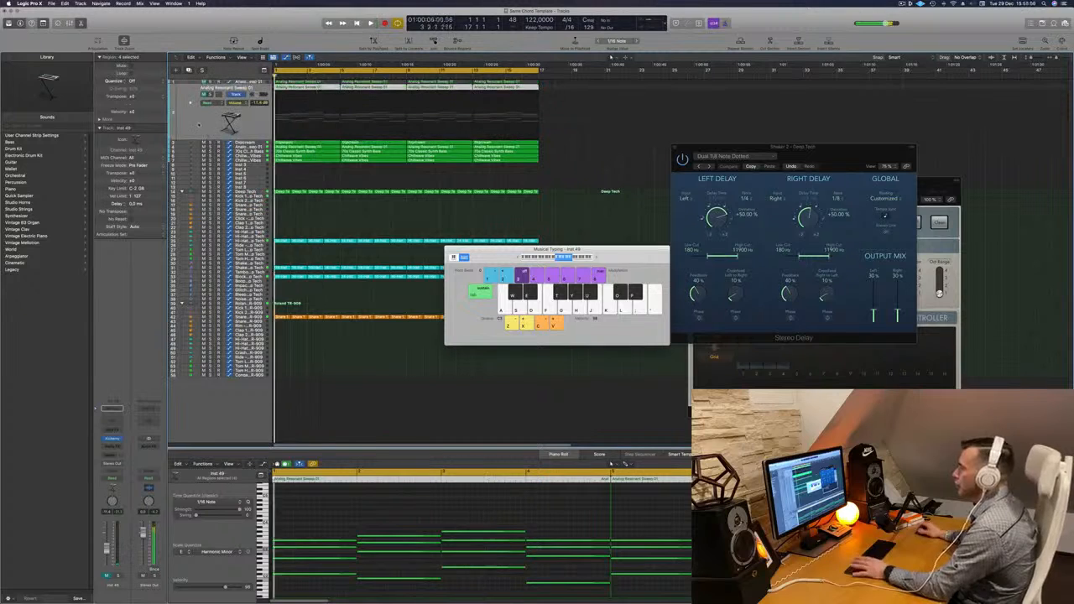
# Start playback from the beginning and mute the Digicream track.
pyautogui.press('Down')
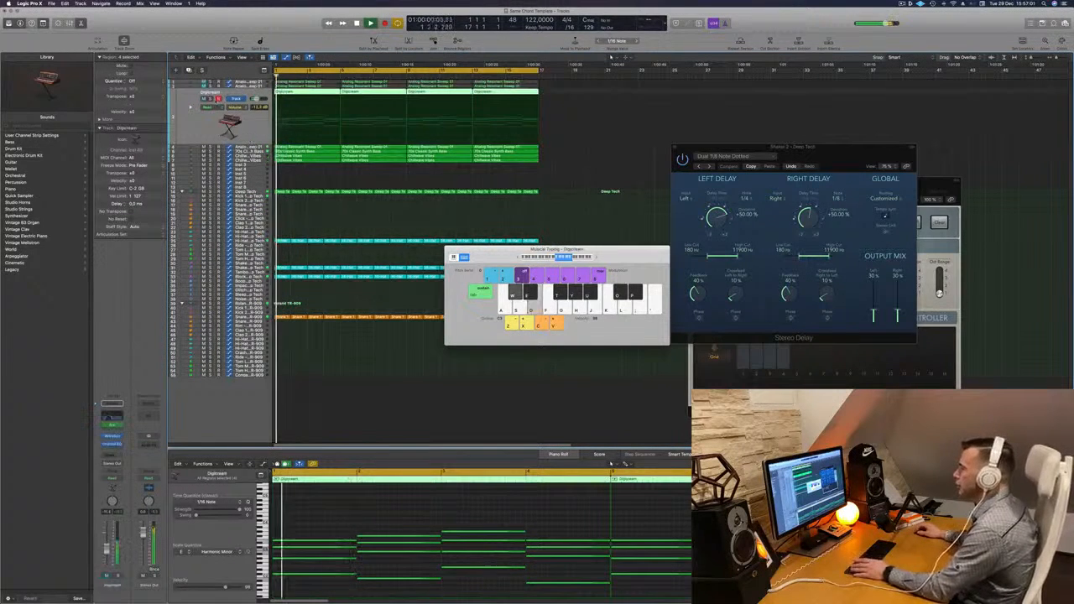
pyautogui.click(203, 99)
pyautogui.scroll(6, 310, 170)
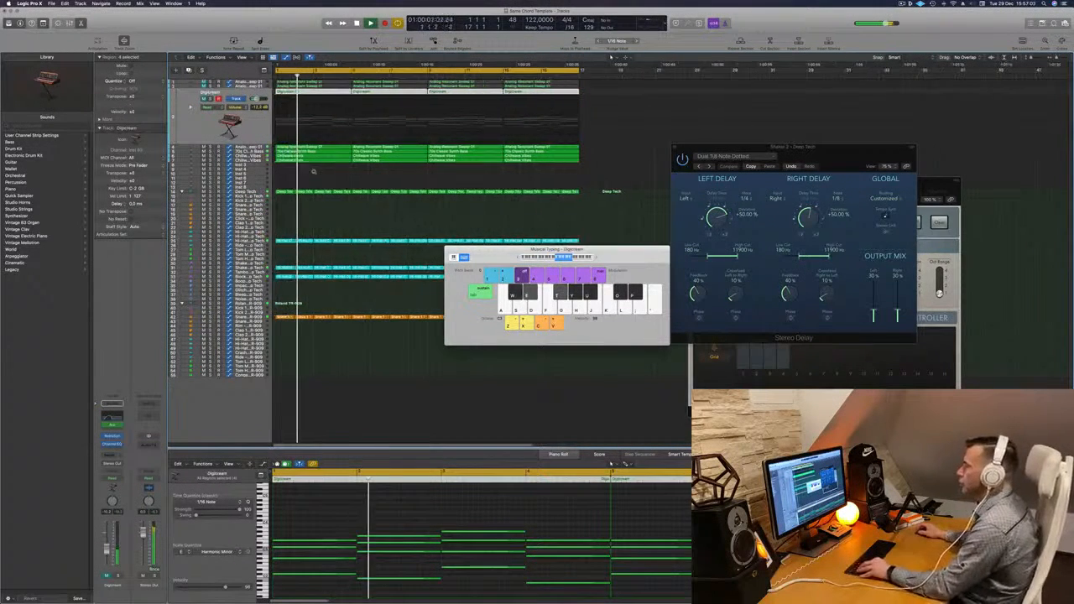
pyautogui.scroll(-3, 352, 180)
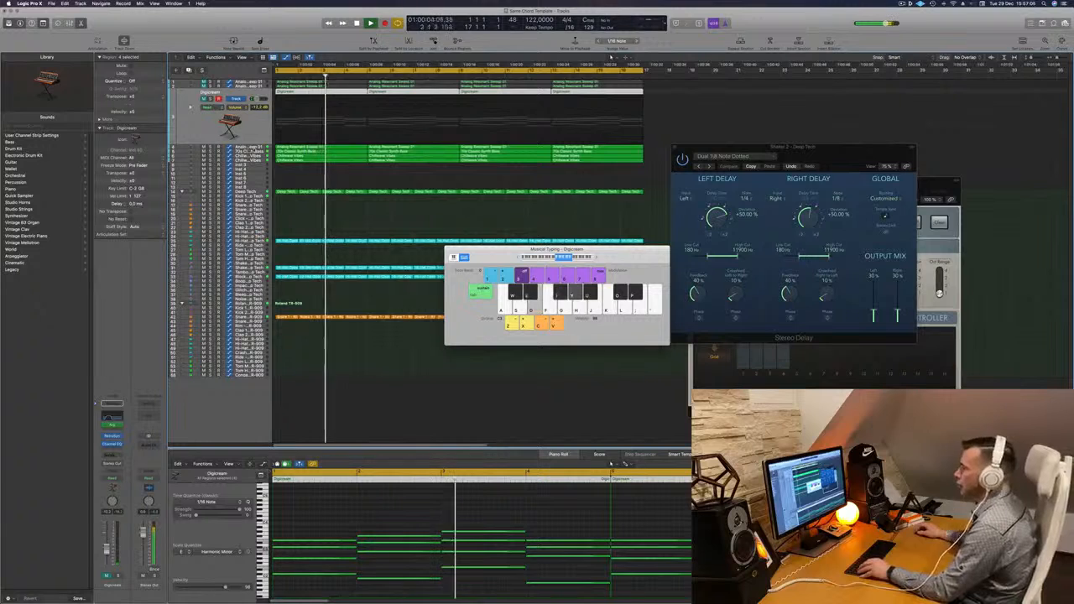
# Mute the 70s Classic Synth Bass track and play the arrangement from the start without it.
pyautogui.press('Down')
pyautogui.press('Return')
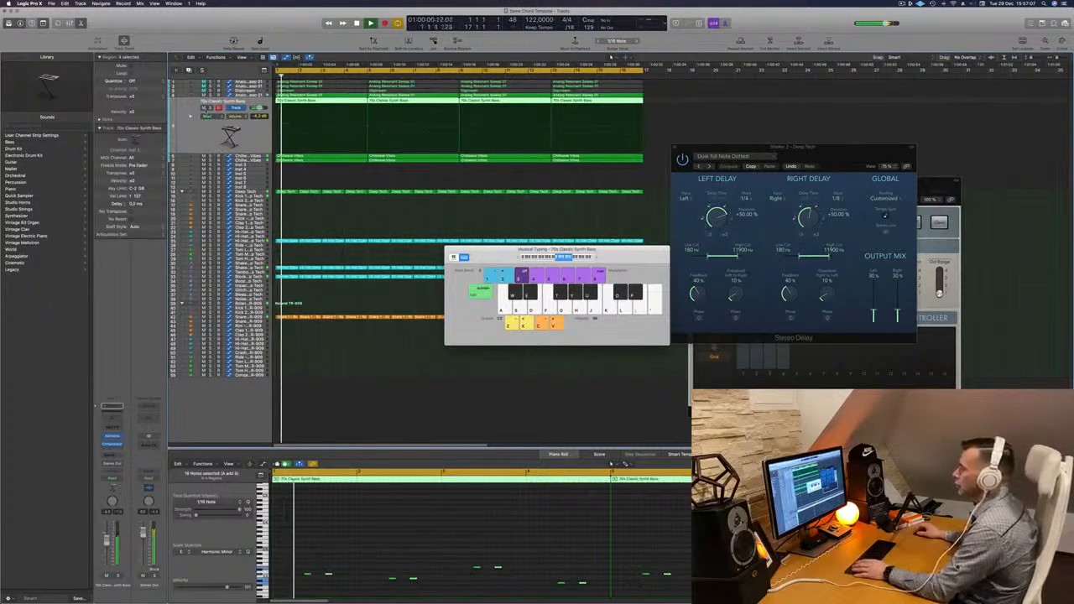
pyautogui.scroll(-4, 200, 141)
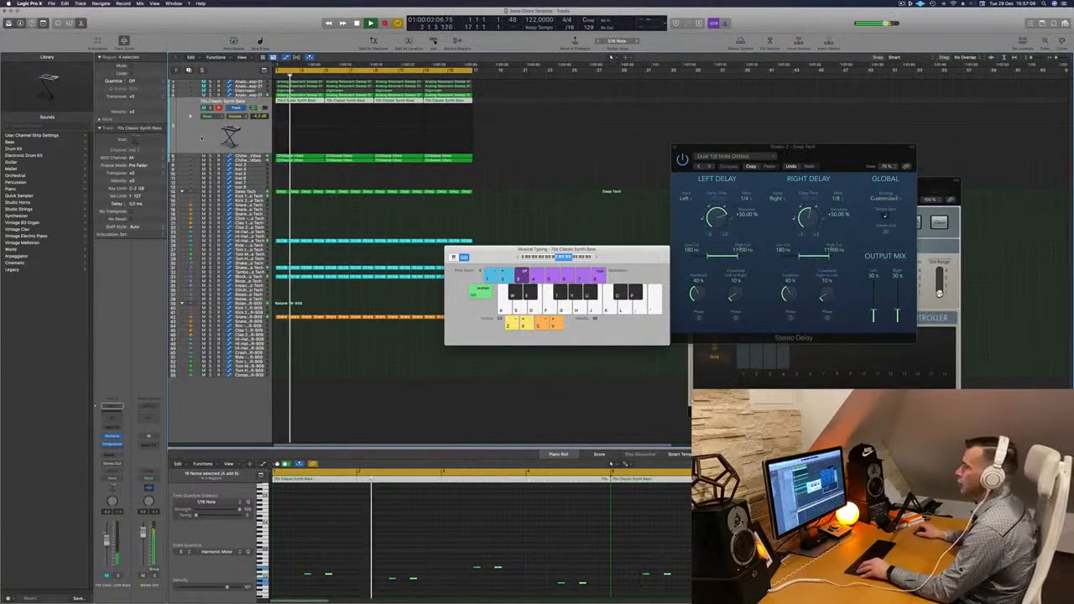
pyautogui.scroll(5, 200, 141)
pyautogui.scroll(1, 200, 141)
pyautogui.scroll(-2, 199, 141)
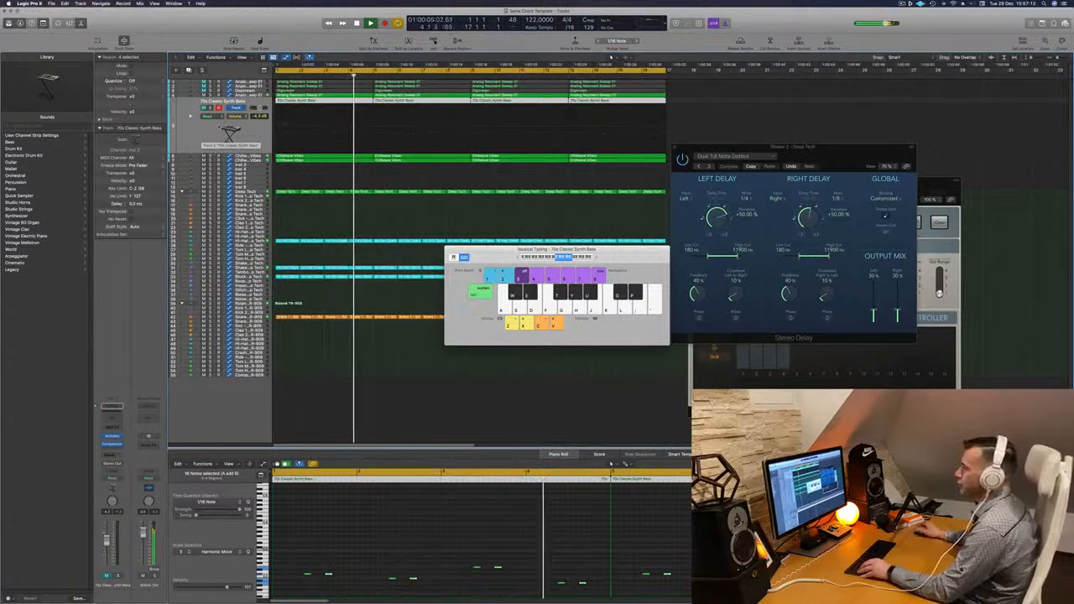
pyautogui.scroll(-2, 200, 141)
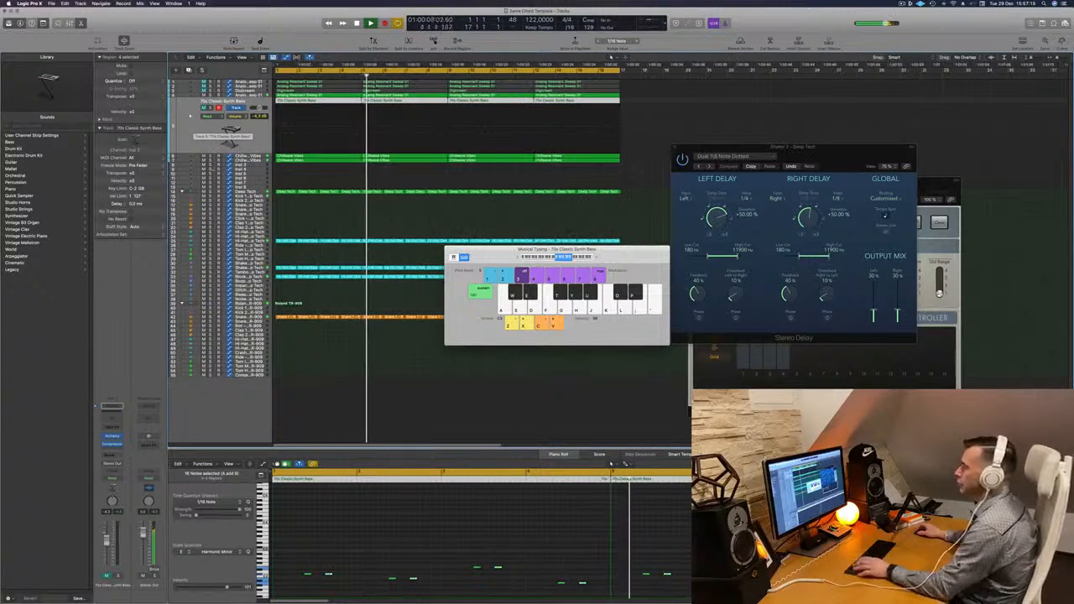
# Listen to the arrangement while reviewing the two Chillwave Vibes tracks in turn.
pyautogui.press('Down')
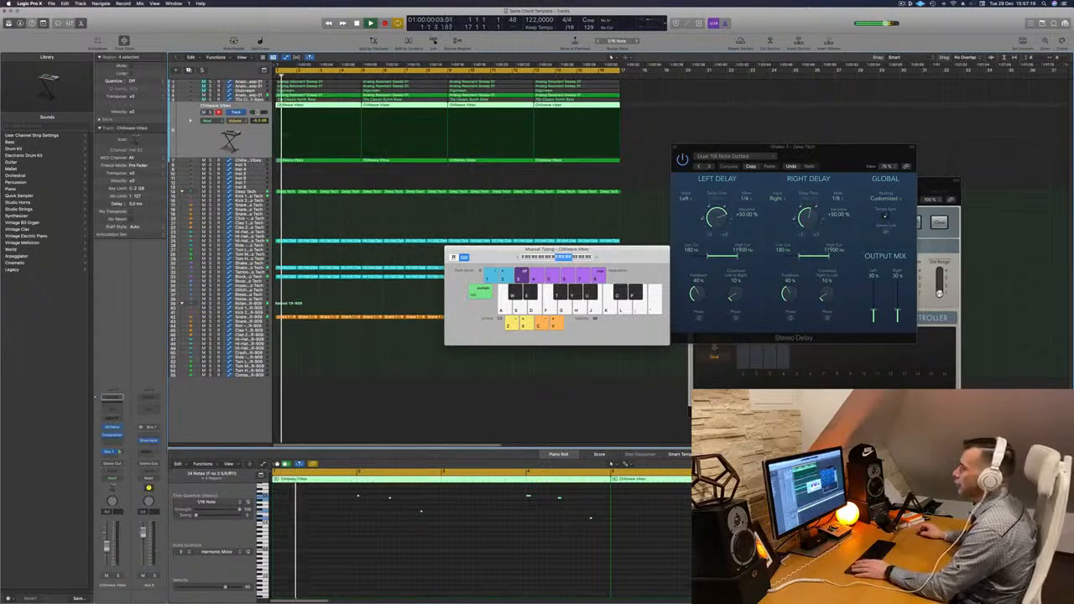
pyautogui.press('Down')
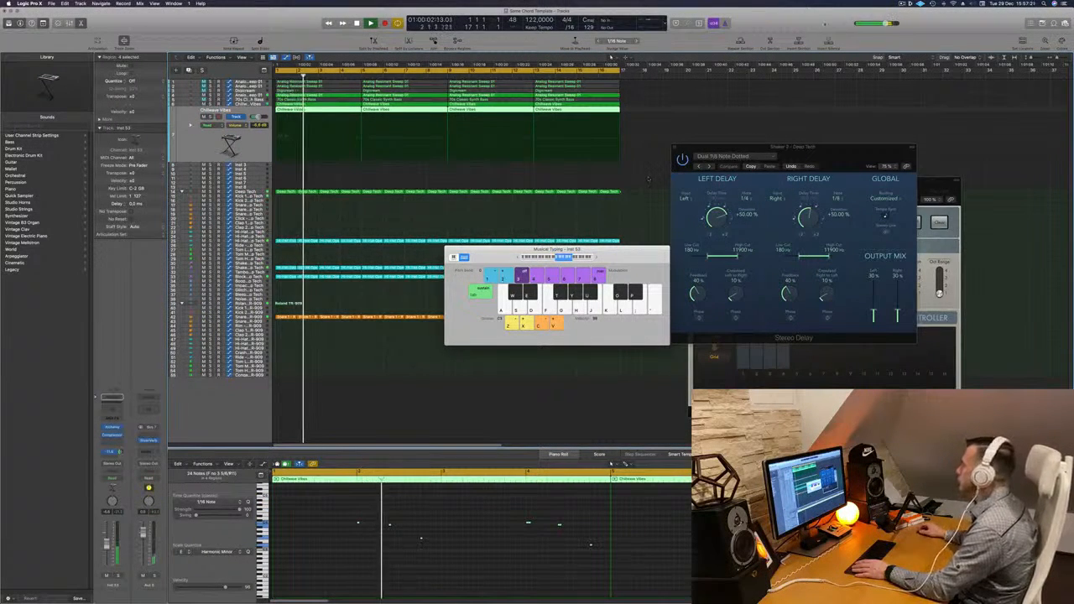
pyautogui.click(903, 4)
pyautogui.click(903, 4)
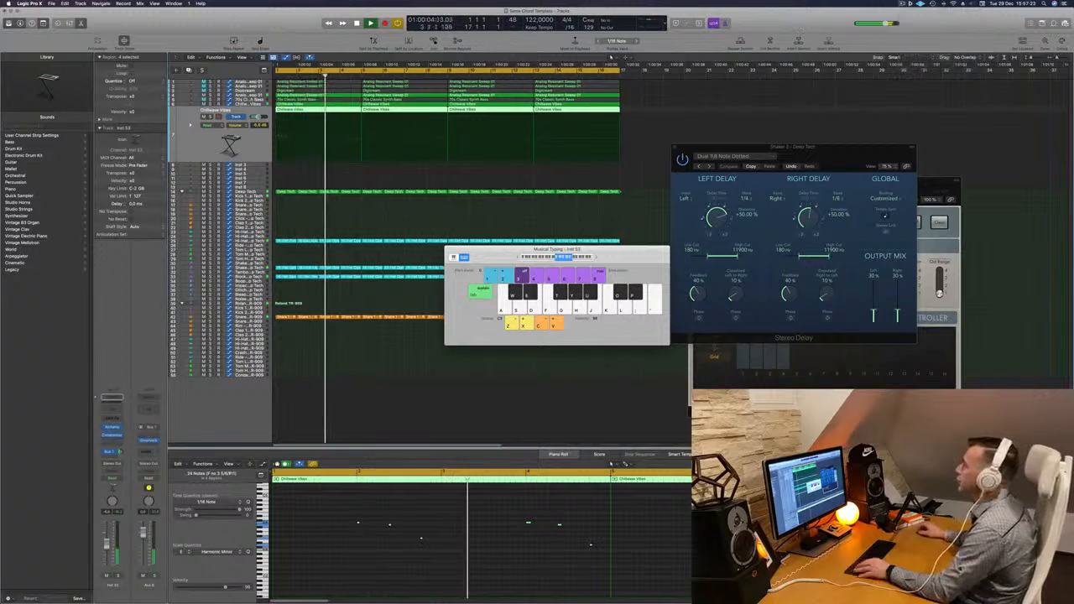
pyautogui.scroll(-4, 532, 130)
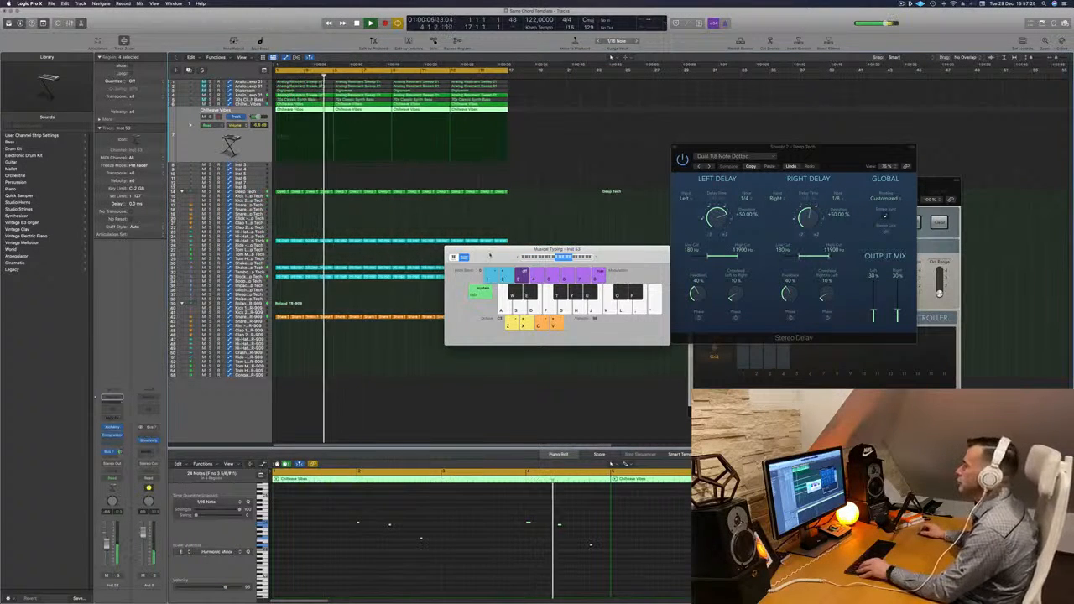
# Move the Musical Typing window clear of the regions, lower the Block - Deep Tech track's volume and restart playback.
pyautogui.moveTo(493, 250); pyautogui.dragTo(696, 184)
pyautogui.scroll(1, 362, 180)
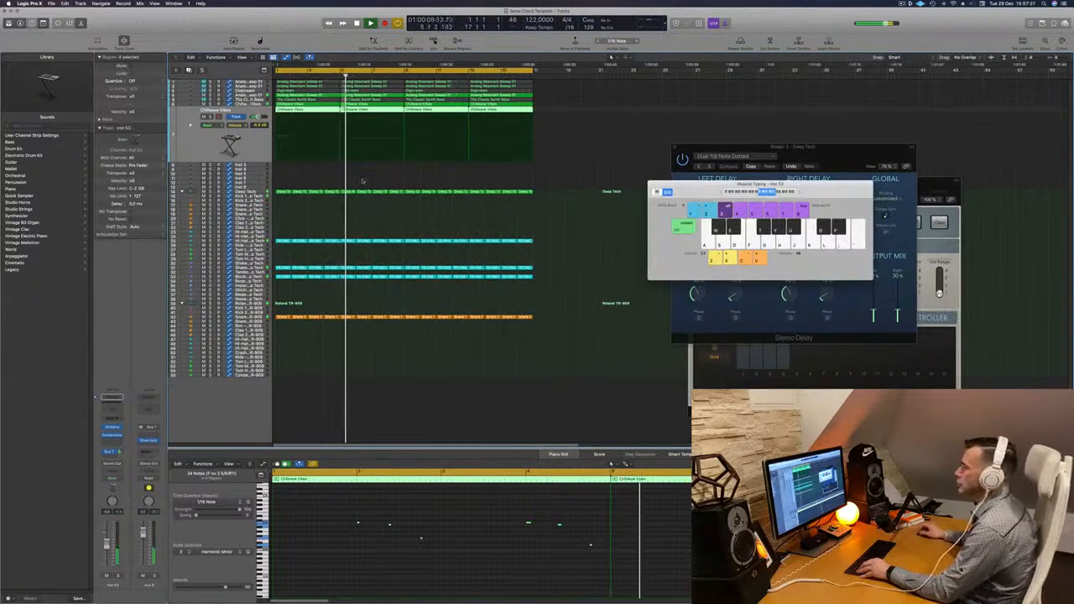
pyautogui.press('Return')
pyautogui.click(250, 277)
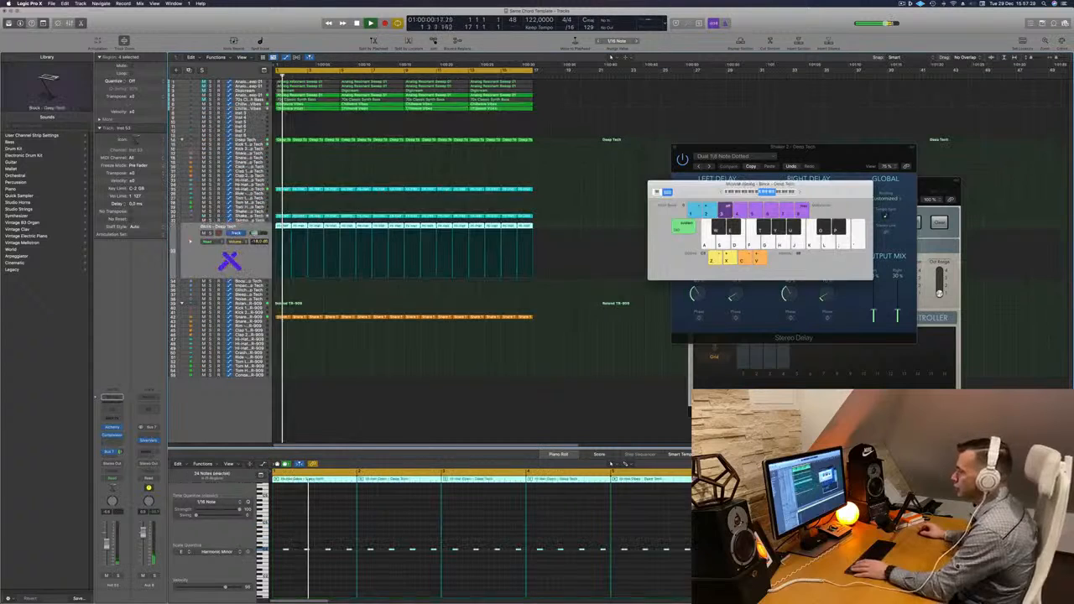
pyautogui.press('Return')
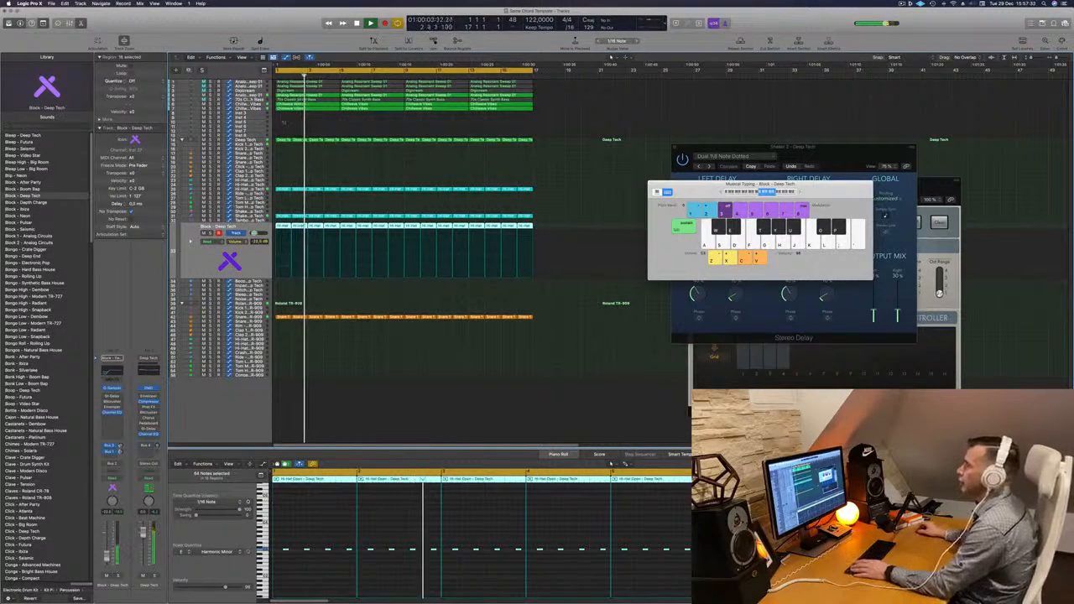
# Unmute the 70s Classic Synth Bass track, replay from the start and briefly check its Alchemy instrument.
pyautogui.click(242, 100)
pyautogui.press('Return')
pyautogui.press('Return')
pyautogui.click(203, 108)
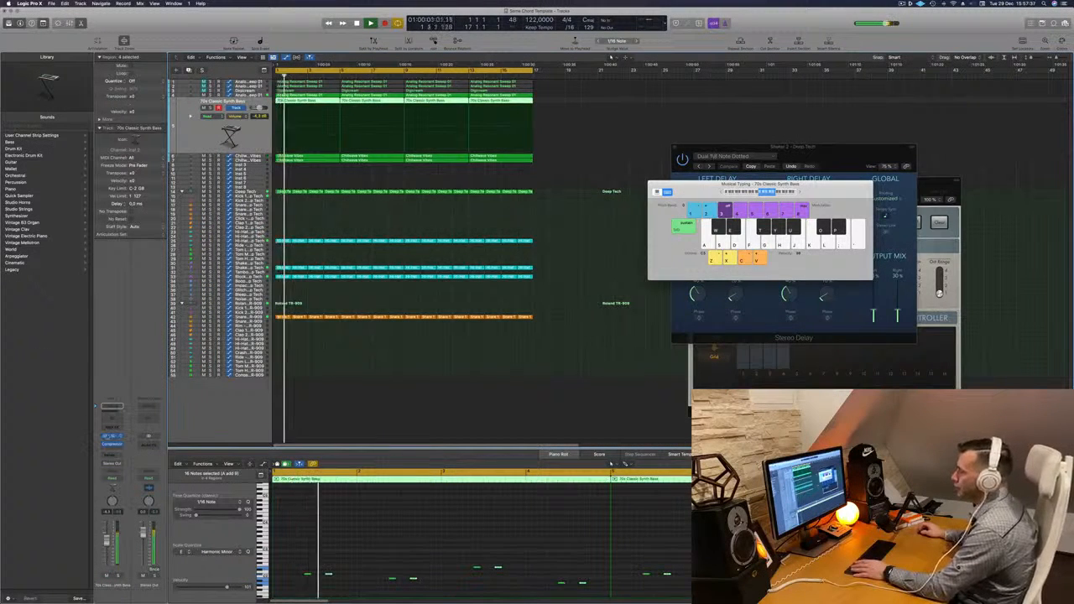
pyautogui.click(113, 437)
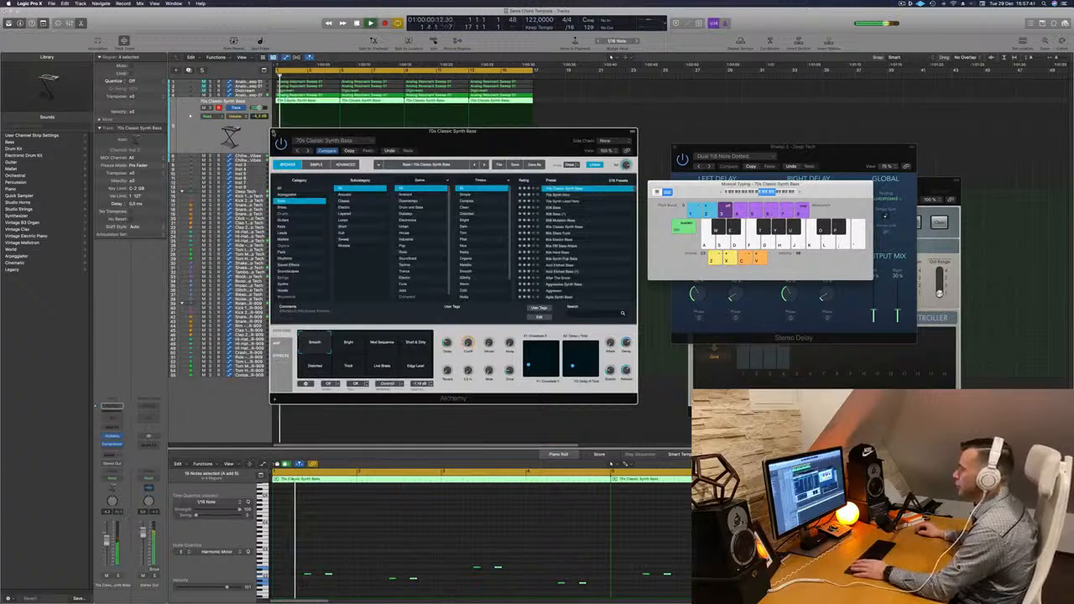
pyautogui.click(274, 132)
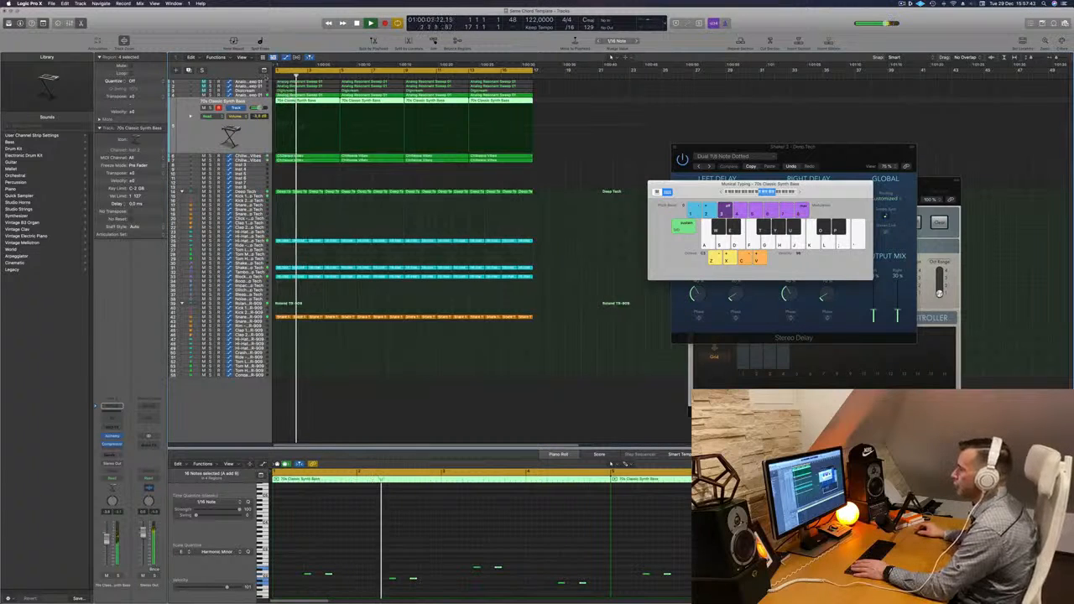
# Add a Channel EQ to the Analog Resonant Sweep 01 track below Digicream and pull its high cut down to between 200 and 300 Hz.
pyautogui.click(254, 95)
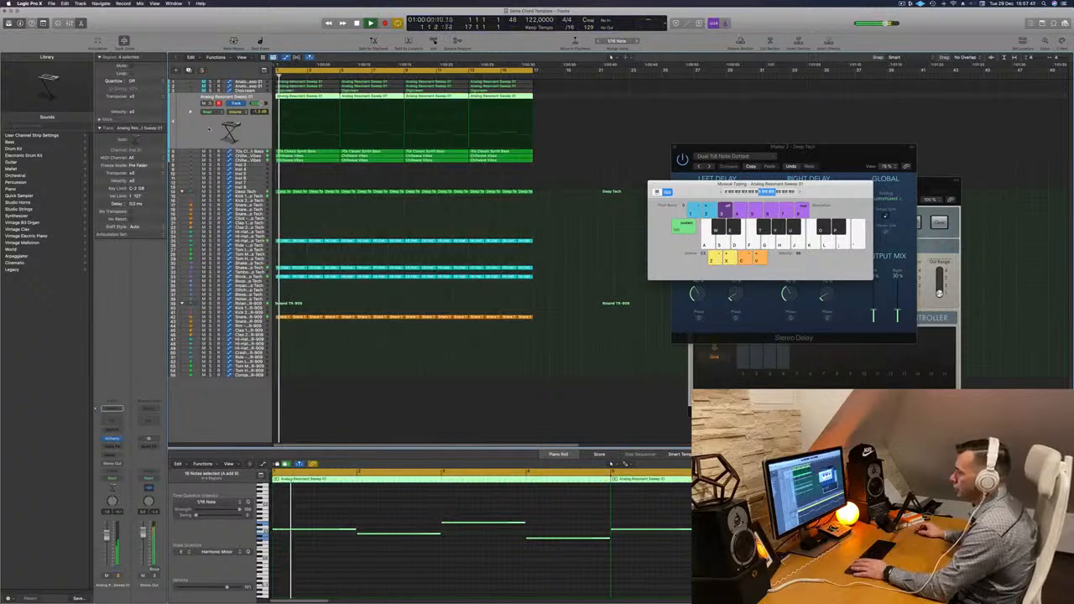
pyautogui.click(113, 420)
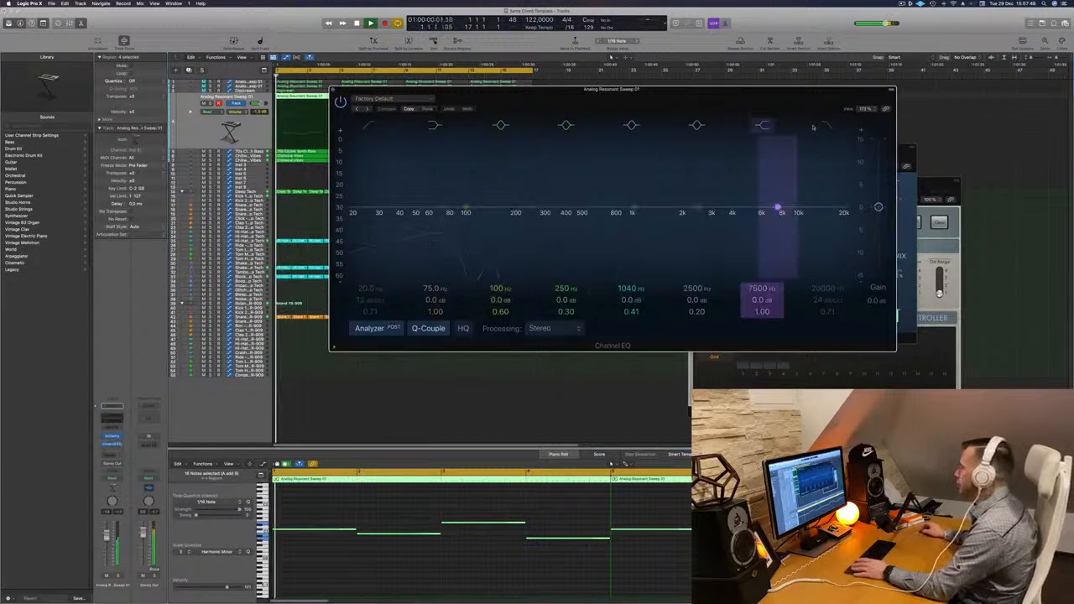
pyautogui.moveTo(845, 212); pyautogui.dragTo(536, 220)
pyautogui.press('Return')
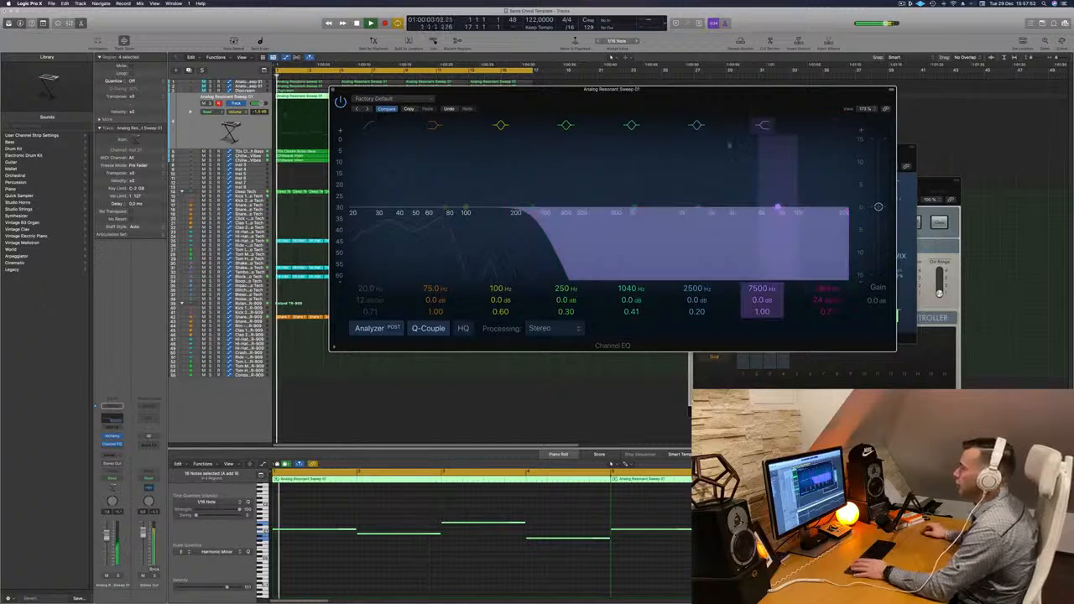
pyautogui.click(328, 85)
pyautogui.press('Return')
pyautogui.click(334, 91)
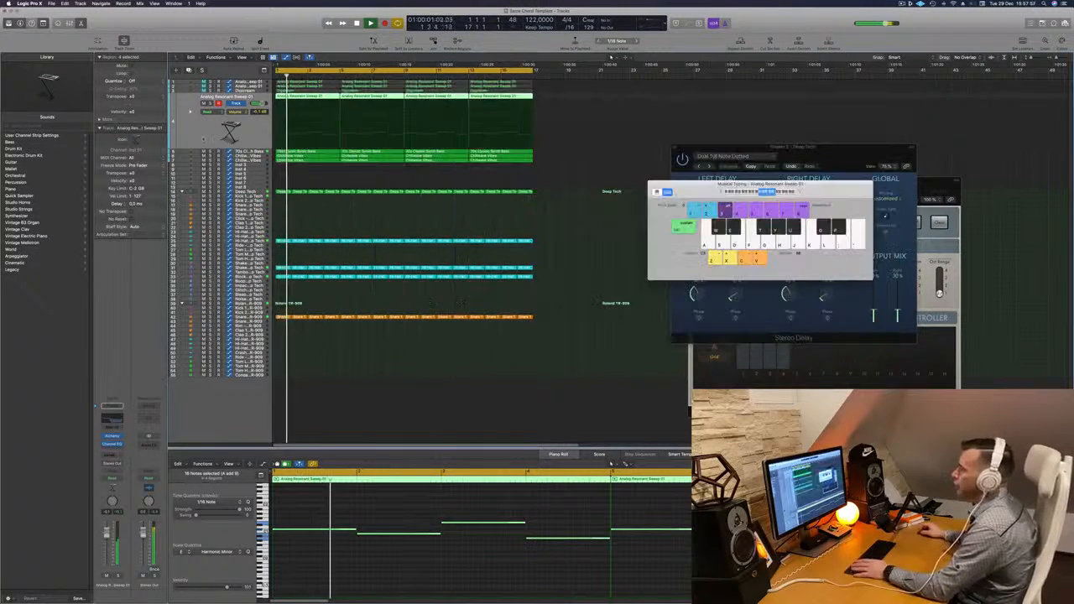
# Insert a stereo Compressor on the same Analog Resonant Sweep 01 track, side-chained to Kick 1 - Deep Tech.
pyautogui.press('Return')
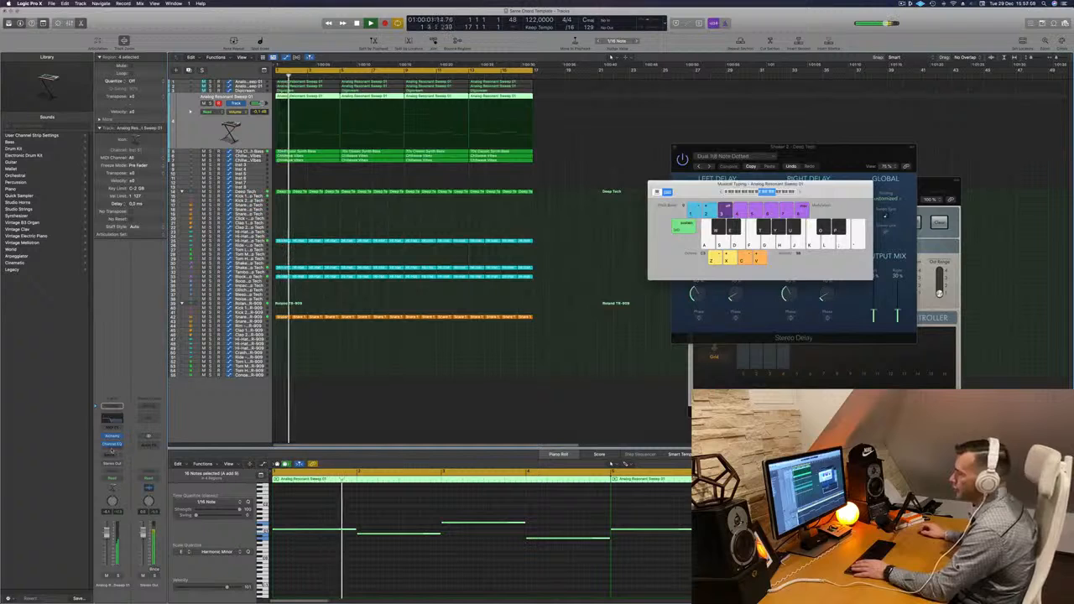
pyautogui.click(112, 450)
pyautogui.moveTo(128, 475)
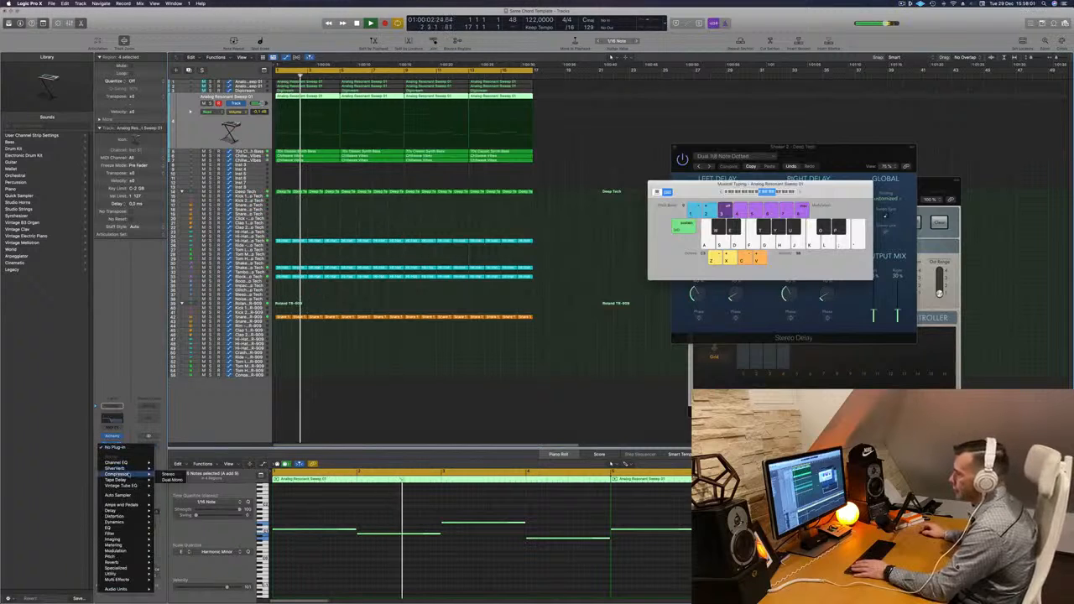
pyautogui.click(169, 475)
pyautogui.click(625, 100)
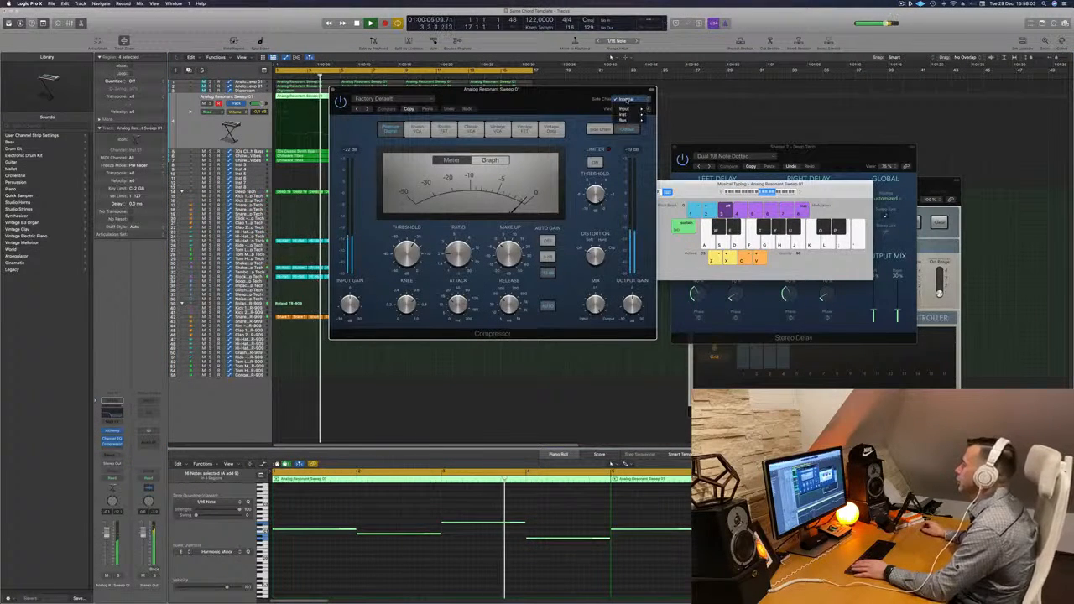
pyautogui.moveTo(625, 115)
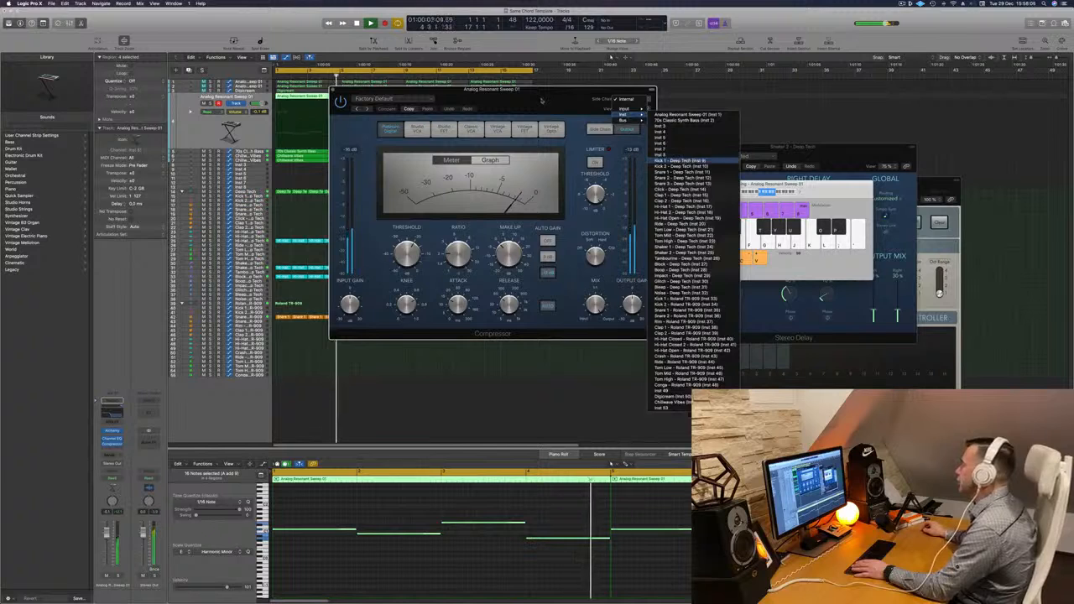
pyautogui.click(680, 161)
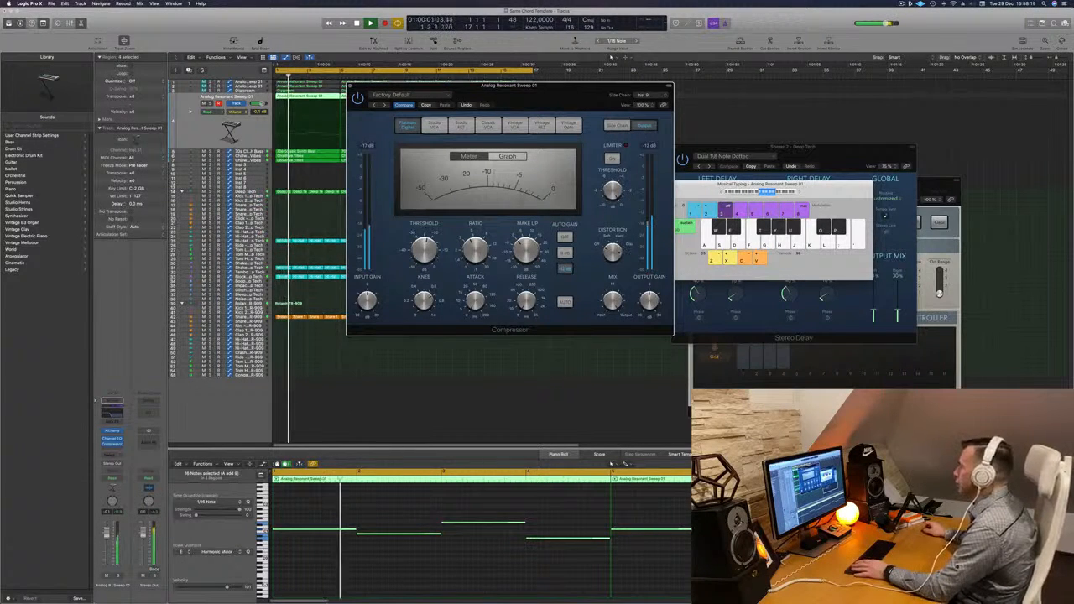
pyautogui.moveTo(564, 87); pyautogui.dragTo(589, 131)
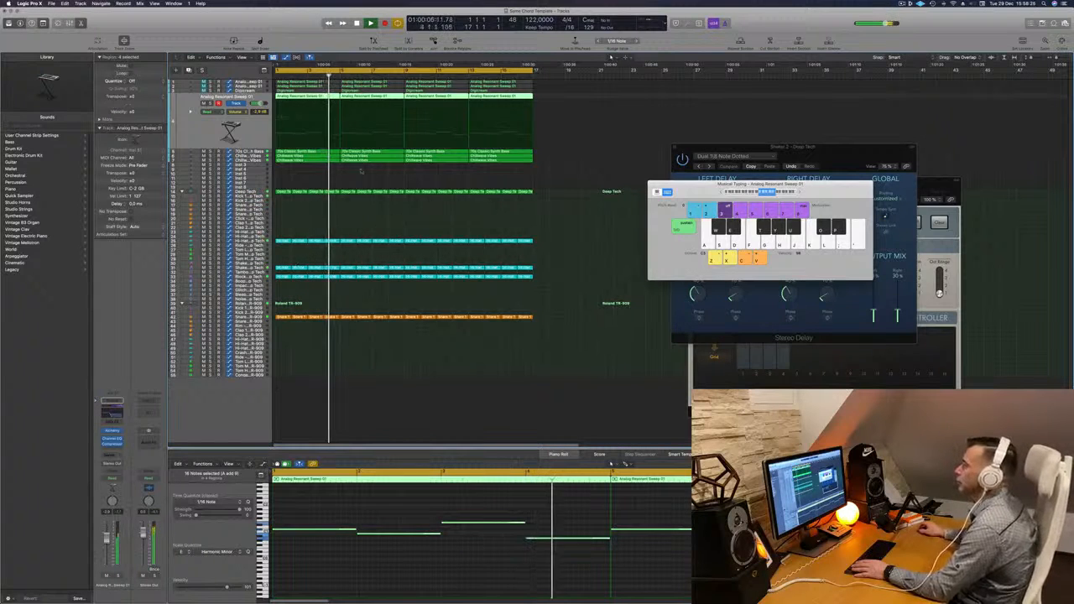
# Replay the arrangement from the start while reviewing the Digicream and first Analog Resonant Sweep 01 tracks.
pyautogui.press('Up')
pyautogui.press('Return')
pyautogui.press('Return')
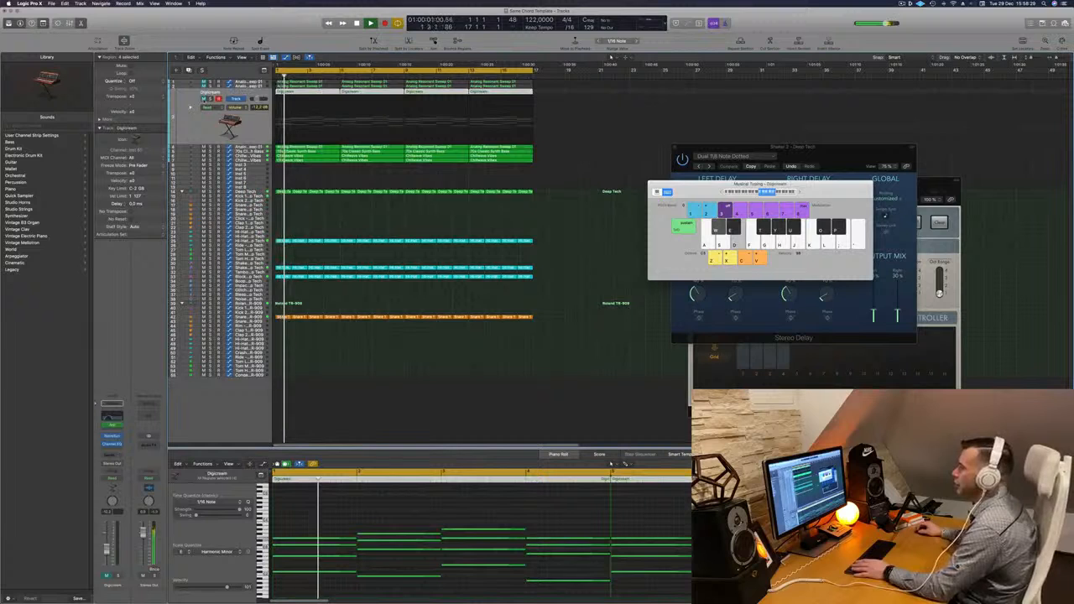
pyautogui.press('Up')
pyautogui.press('Return')
pyautogui.press('Return')
pyautogui.press('Return')
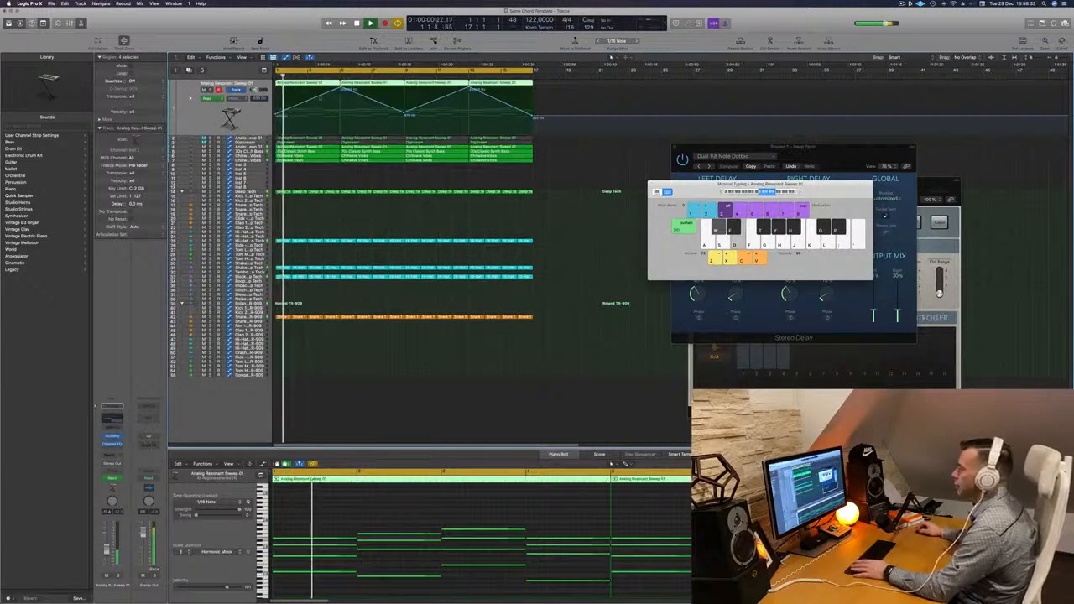
# Flatten the first Analog Resonant Sweep 01 track's High Cut Frequency automation by lowering the peaks at bars 5 and 13, checking with playback.
pyautogui.moveTo(341, 88); pyautogui.dragTo(341, 120)
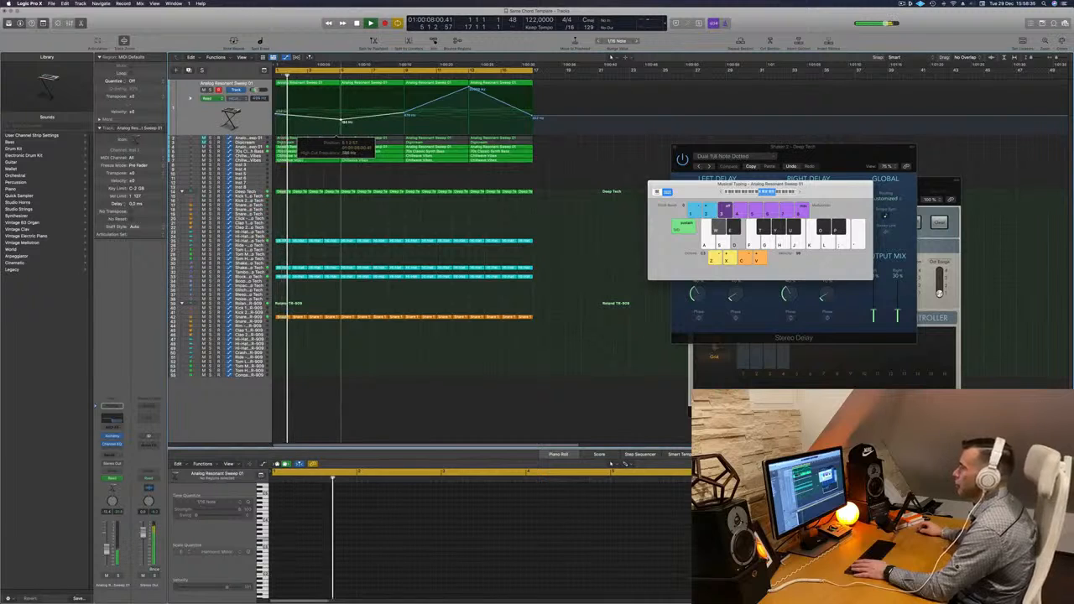
pyautogui.press('Return')
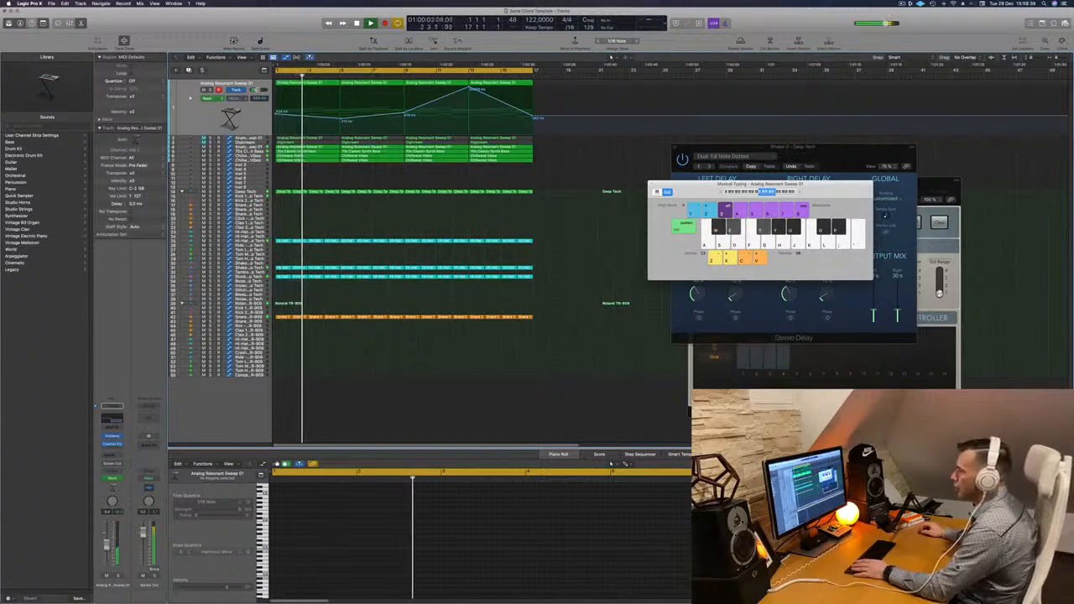
pyautogui.press('Return')
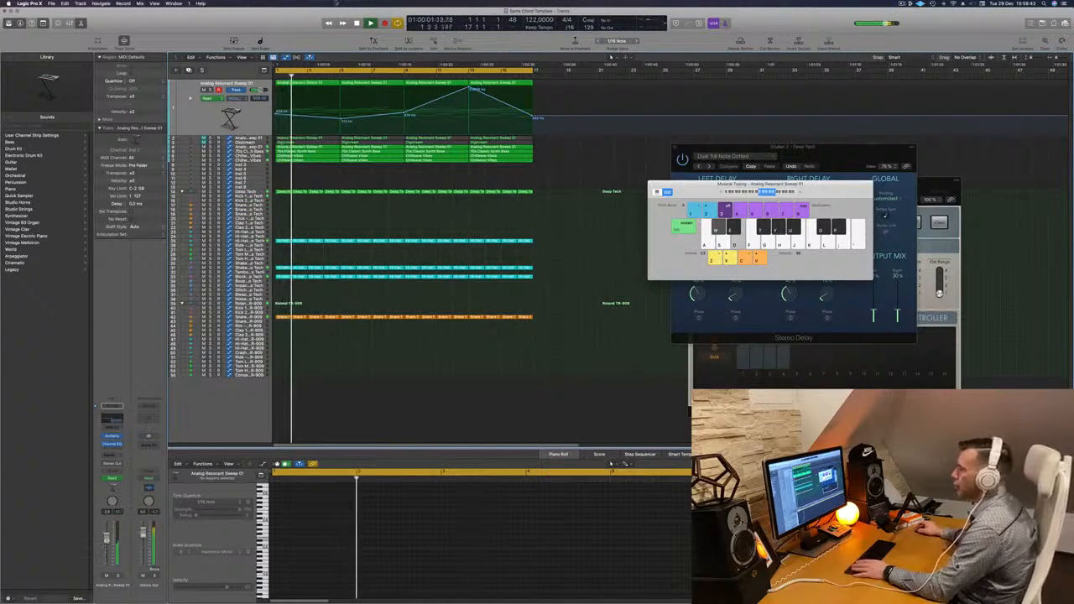
pyautogui.click(341, 121)
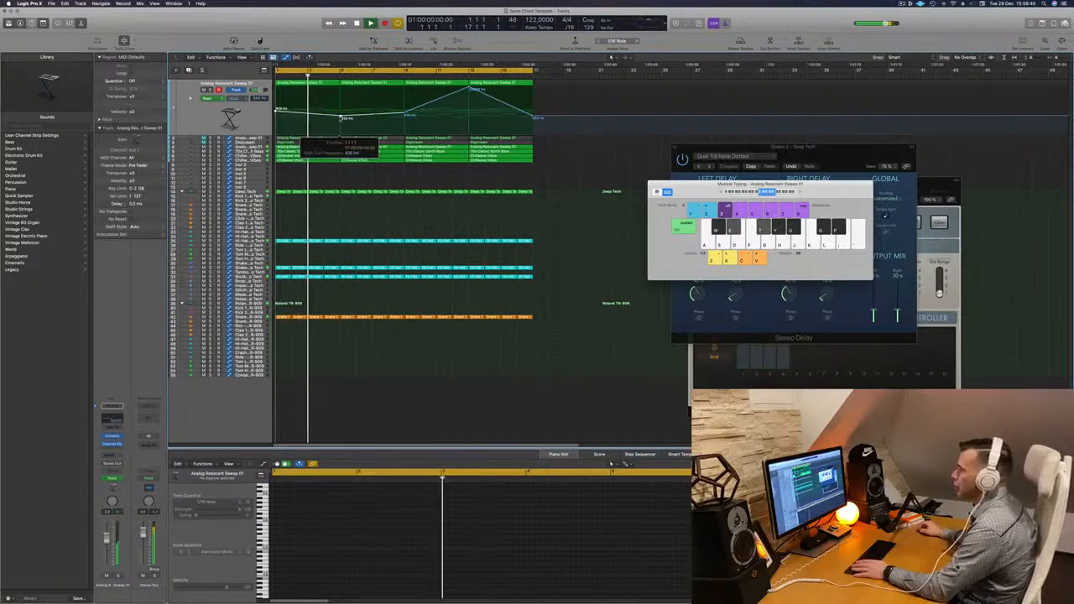
pyautogui.moveTo(341, 121); pyautogui.dragTo(343, 110)
pyautogui.press('Return')
pyautogui.press('Return')
pyautogui.press('Return')
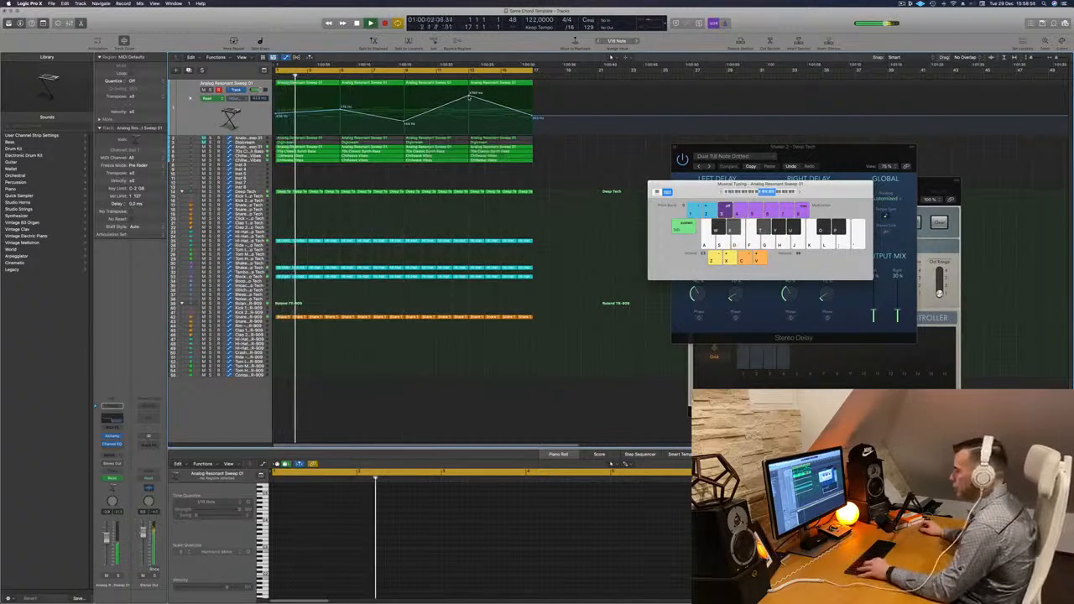
pyautogui.moveTo(470, 88); pyautogui.dragTo(469, 111)
pyautogui.press('Return')
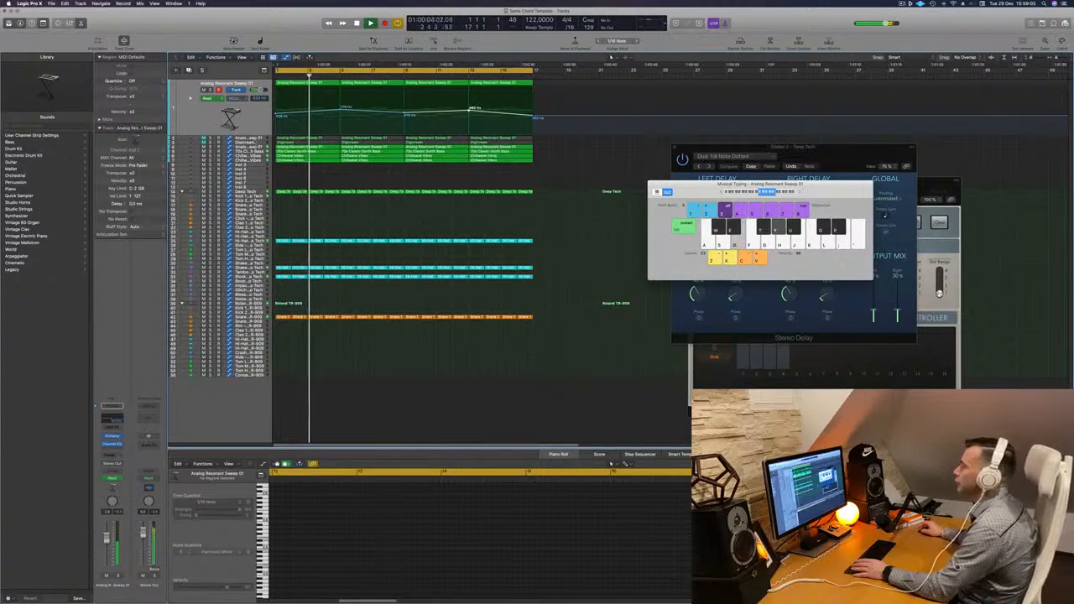
# Open Alchemy on the second Analog Resonant Sweep 01 track and raise that track's volume slightly while replaying from the start.
pyautogui.press('Down')
pyautogui.press('Return')
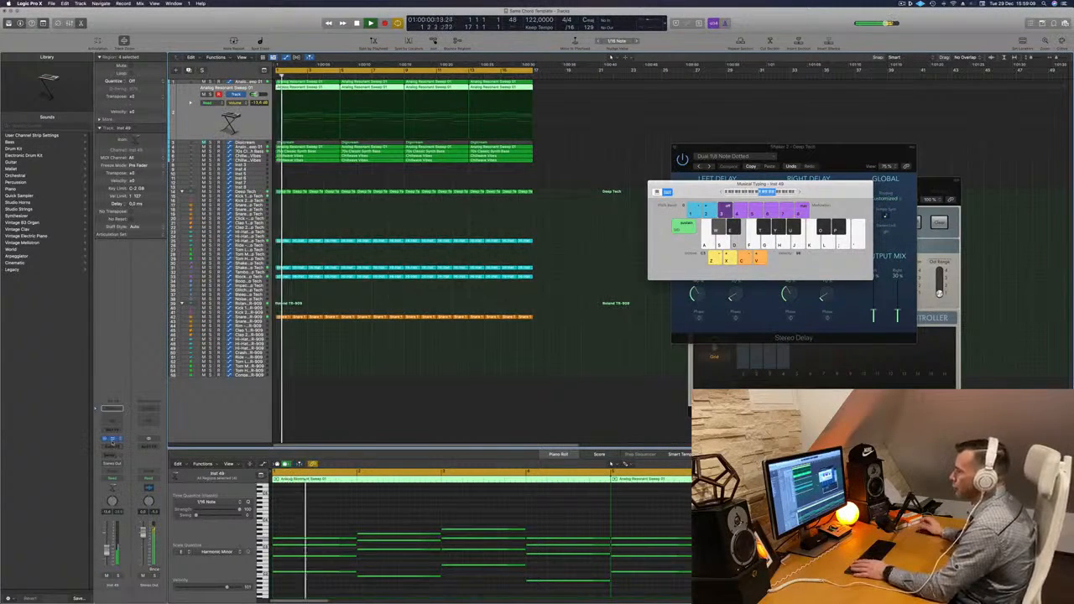
pyautogui.press('Return')
pyautogui.press('space')
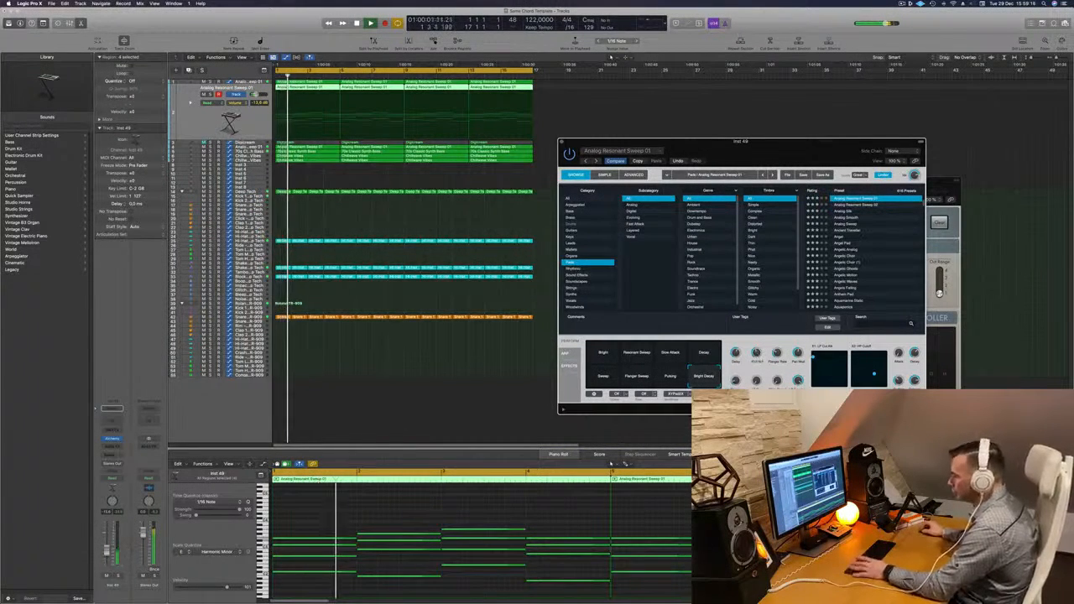
pyautogui.moveTo(107, 550); pyautogui.dragTo(106, 547)
pyautogui.press('Return')
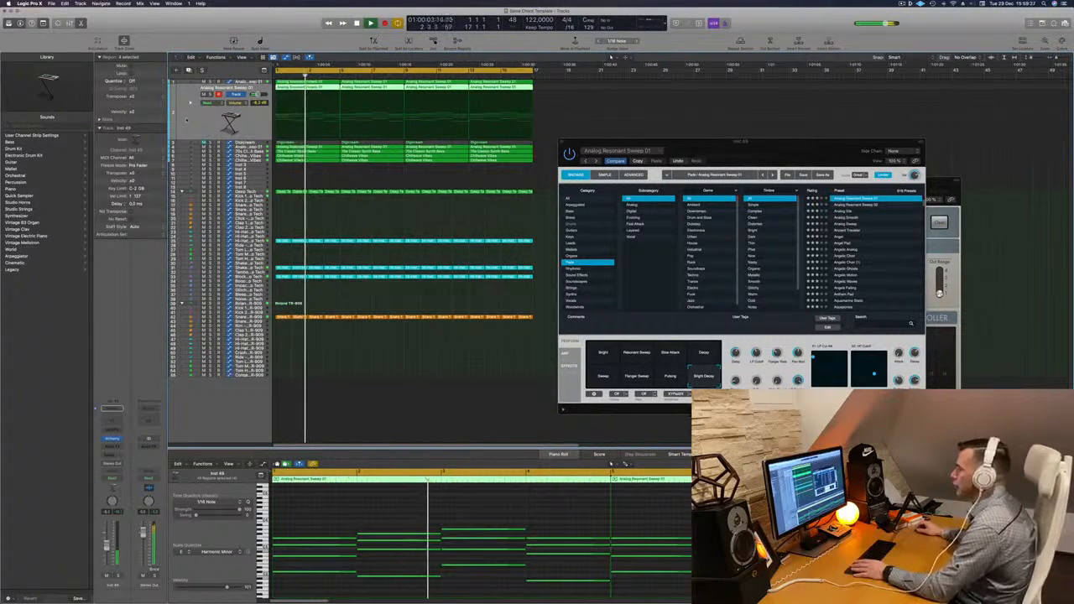
# Mute the second Analog Resonant Sweep 01 track and unmute the Digicream track below it.
pyautogui.click(203, 95)
pyautogui.press('space')
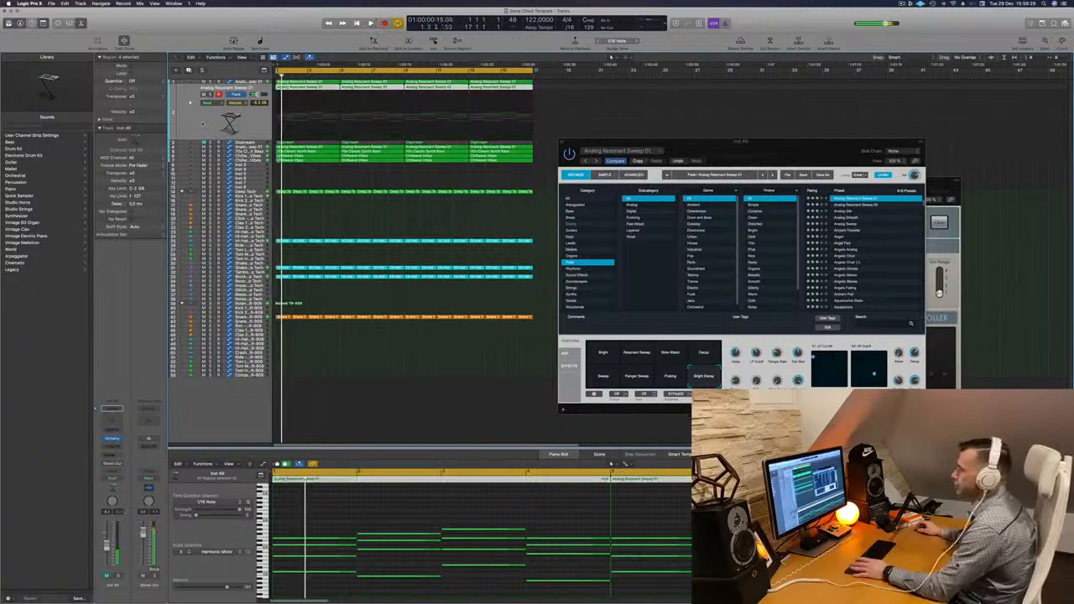
pyautogui.press('Down')
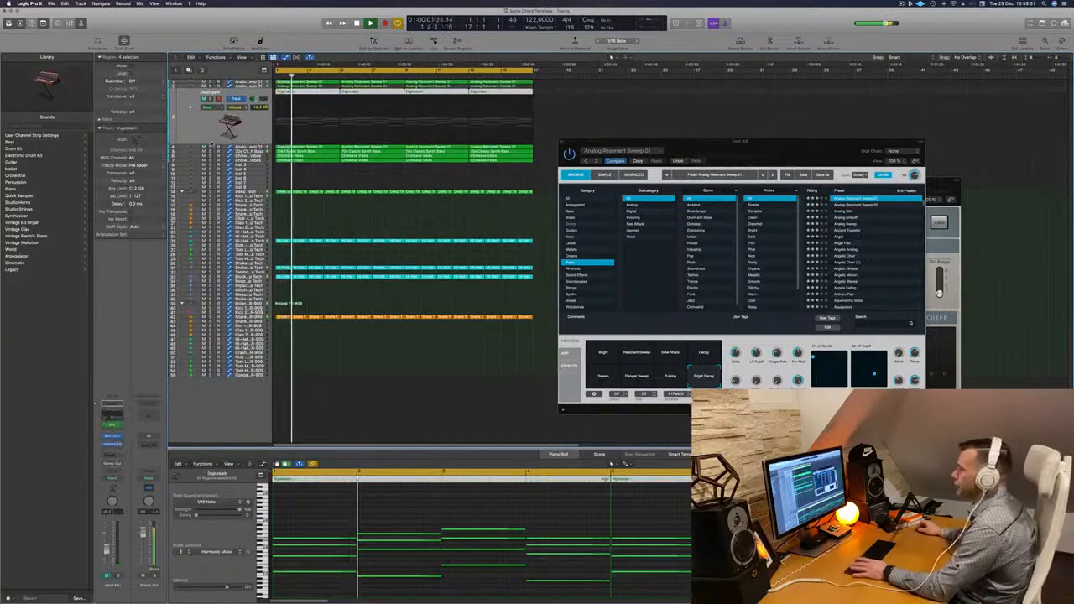
pyautogui.click(203, 100)
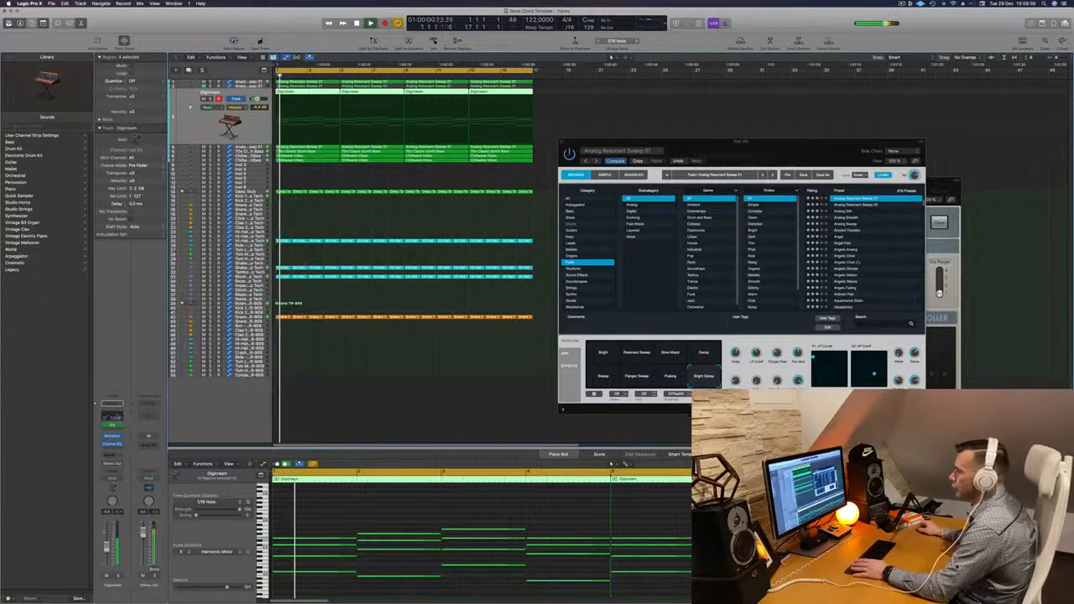
# In Digicream's Channel EQ, set the high cut to 254 Hz and the low cut to 77.5 Hz.
pyautogui.click(113, 417)
pyautogui.click(113, 417)
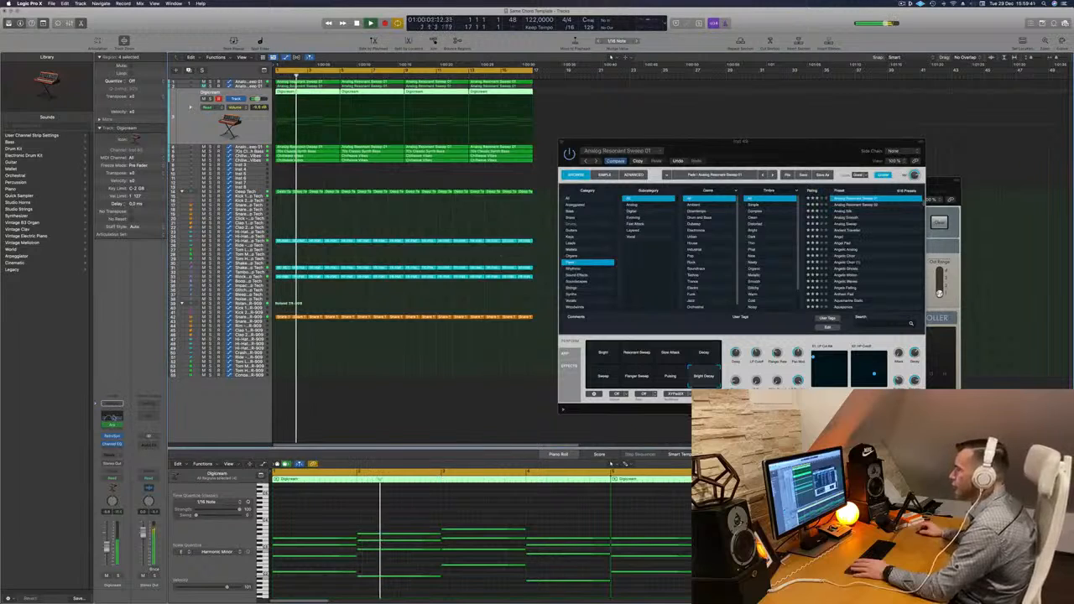
pyautogui.click(113, 417)
pyautogui.moveTo(549, 208)
pyautogui.mouseDown()
pyautogui.moveTo(622, 213)
pyautogui.moveTo(547, 216)
pyautogui.mouseUp()
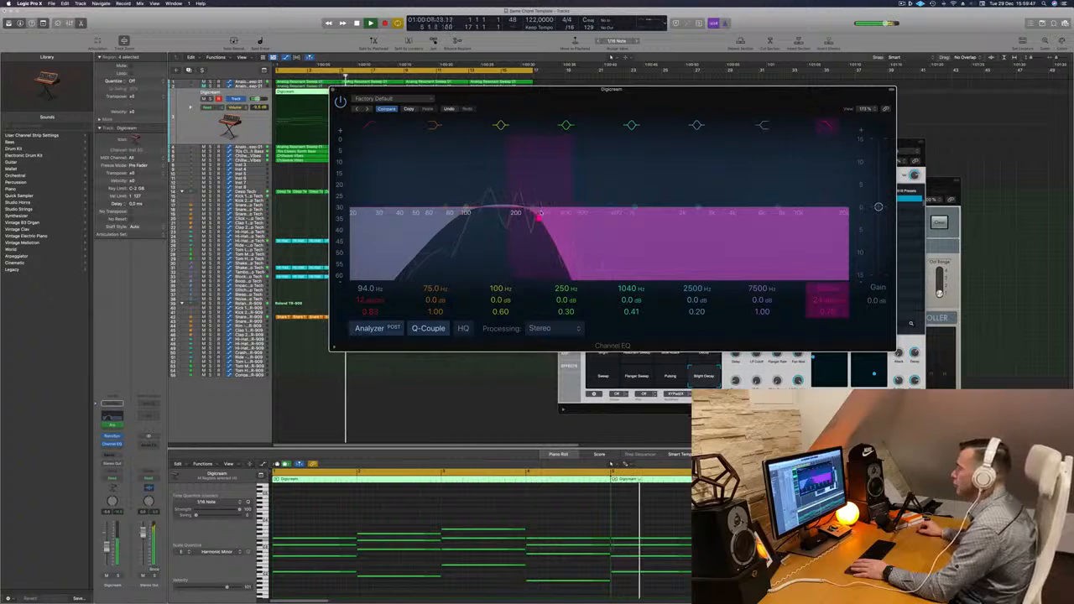
pyautogui.moveTo(461, 213); pyautogui.dragTo(451, 214)
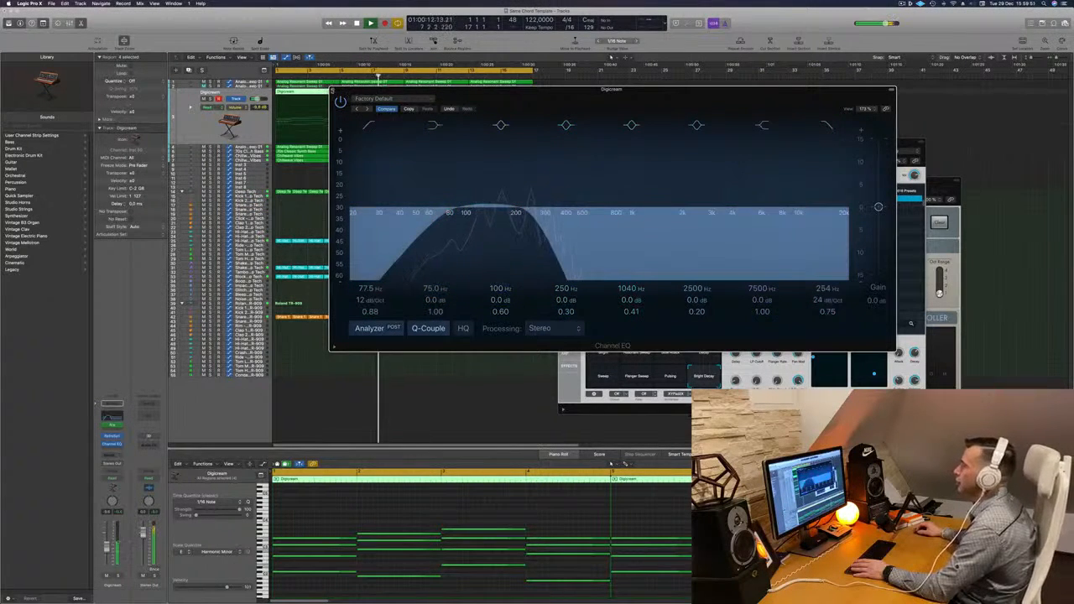
pyautogui.click(332, 91)
pyautogui.press(',')
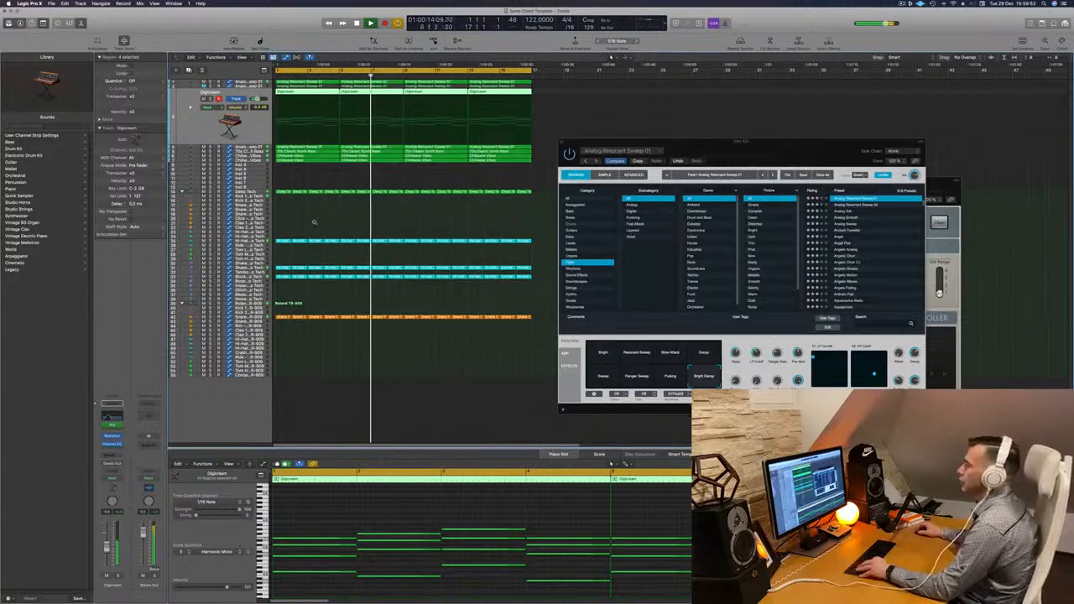
# Move the open Alchemy window out of the way, restart playback and open Alchemy on the empty Inst 3 track.
pyautogui.scroll(-5, 314, 223)
pyautogui.scroll(5, 315, 222)
pyautogui.moveTo(805, 141); pyautogui.dragTo(885, 130)
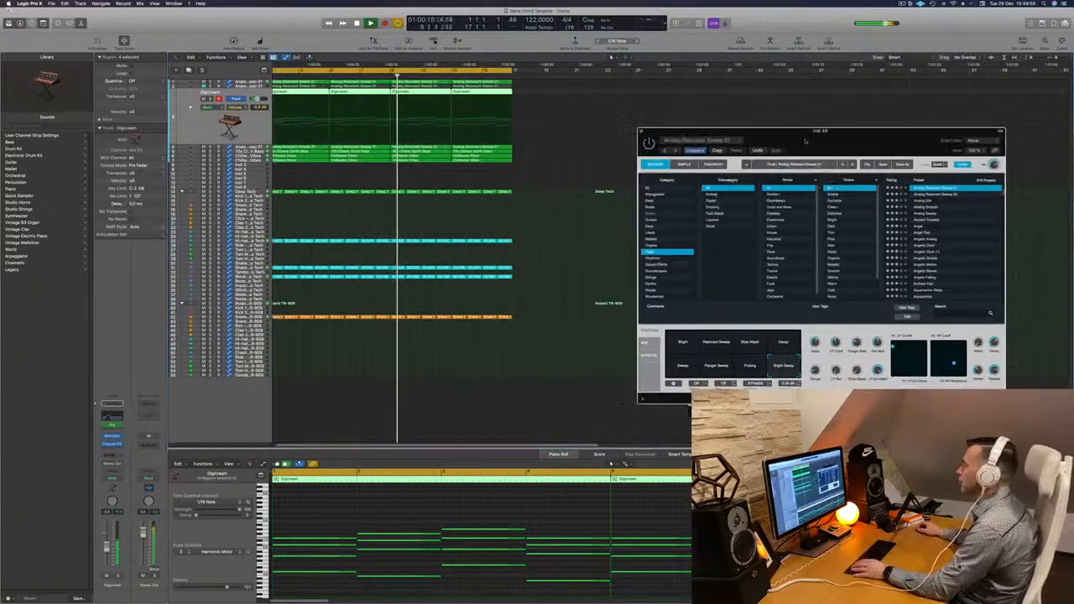
pyautogui.press('space')
pyautogui.press('space')
pyautogui.click(257, 164)
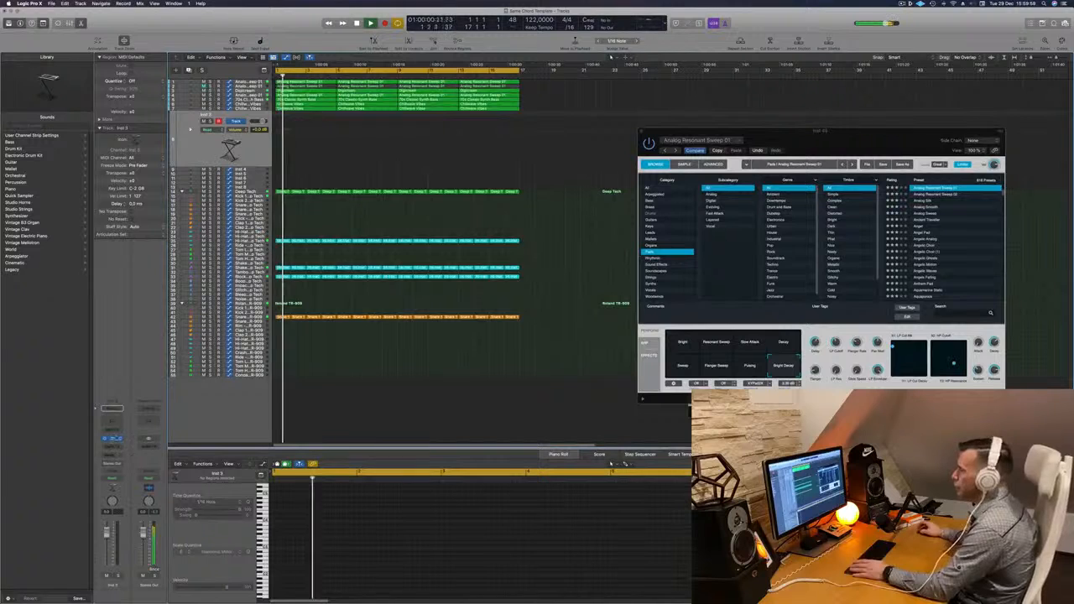
pyautogui.click(114, 438)
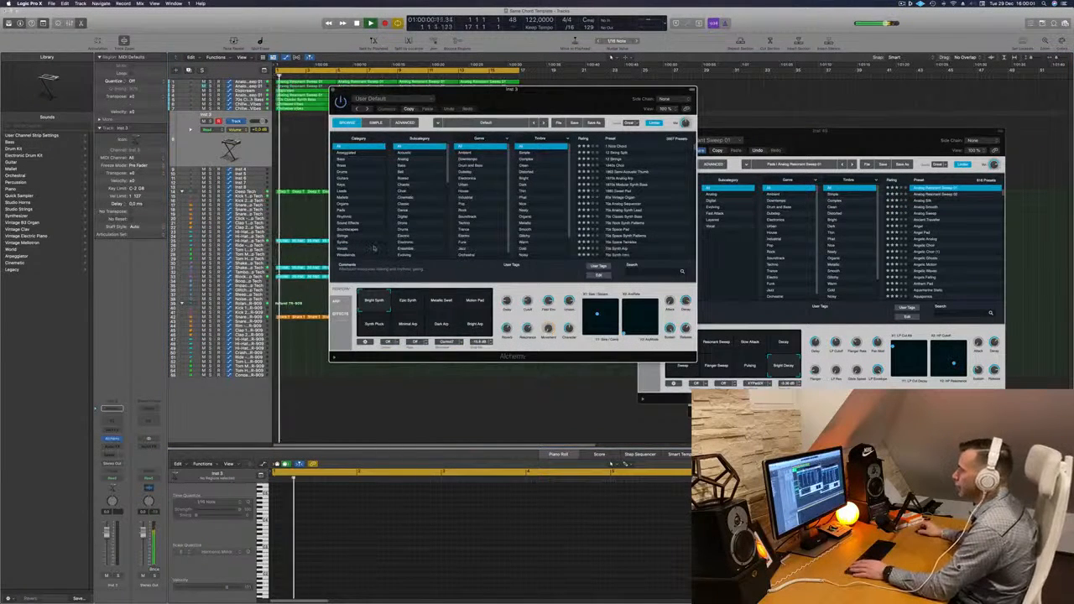
# Audition Sound Effects presets for Inst 3, starting with Gloomy Shots Kit, and load Gong Atmosphere.
pyautogui.click(359, 223)
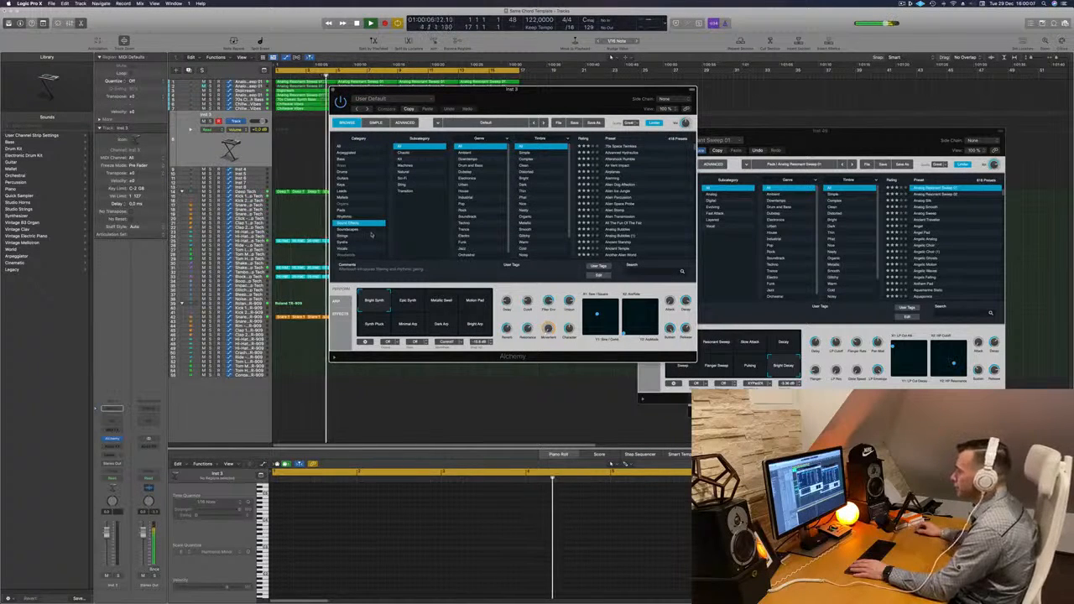
pyautogui.scroll(-20, 651, 216)
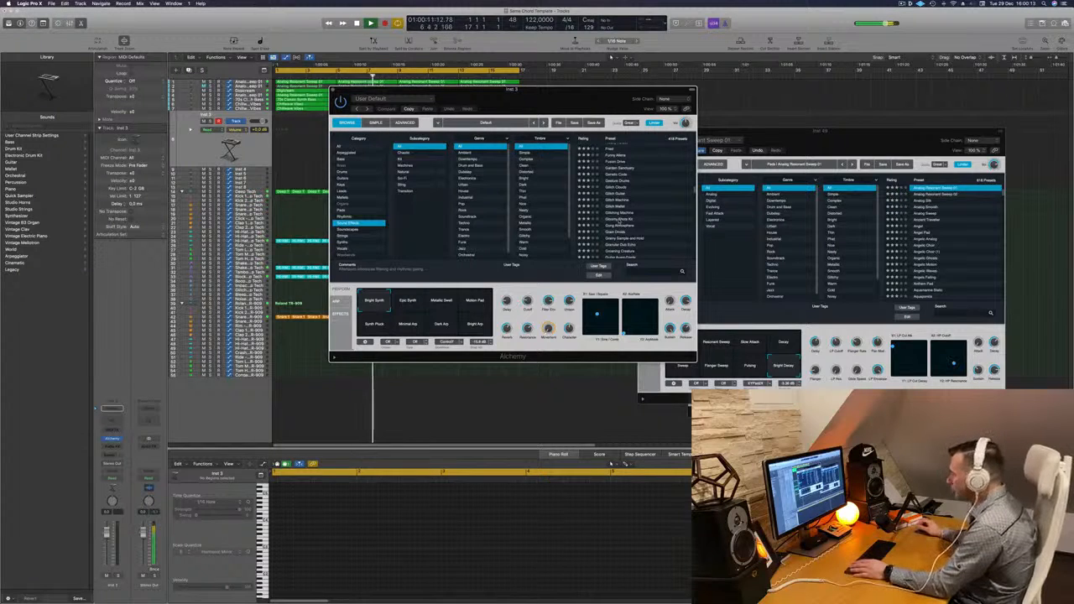
pyautogui.click(618, 220)
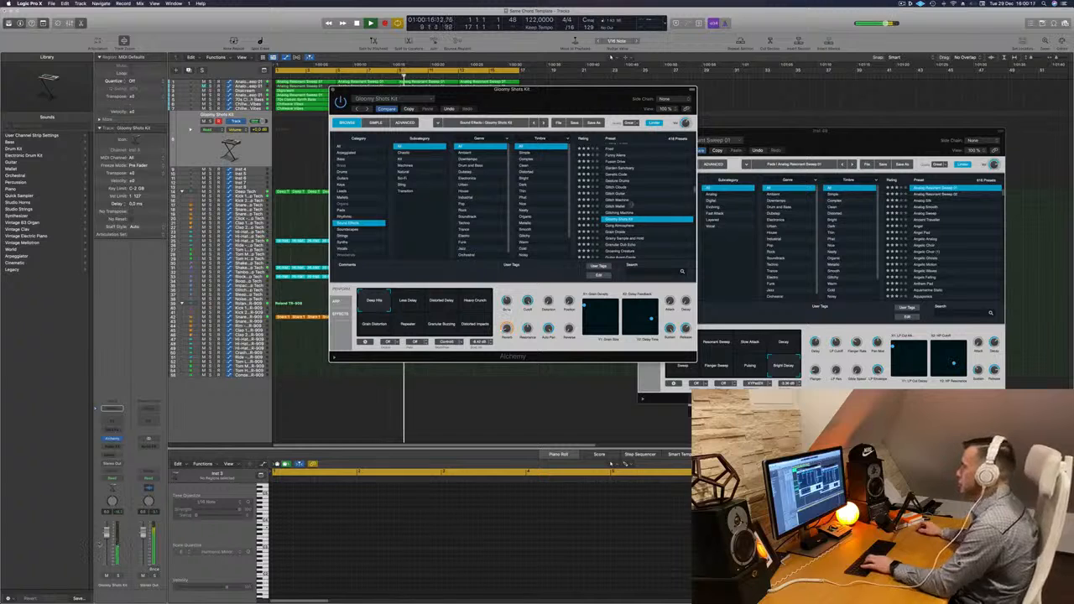
pyautogui.press('Down')
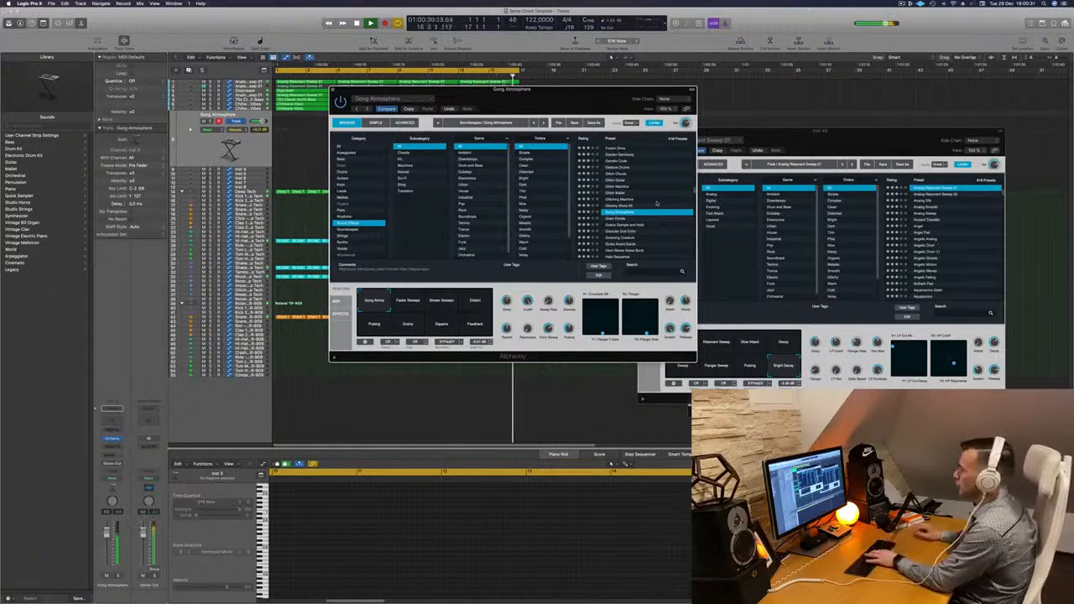
pyautogui.moveTo(573, 97); pyautogui.dragTo(758, 143)
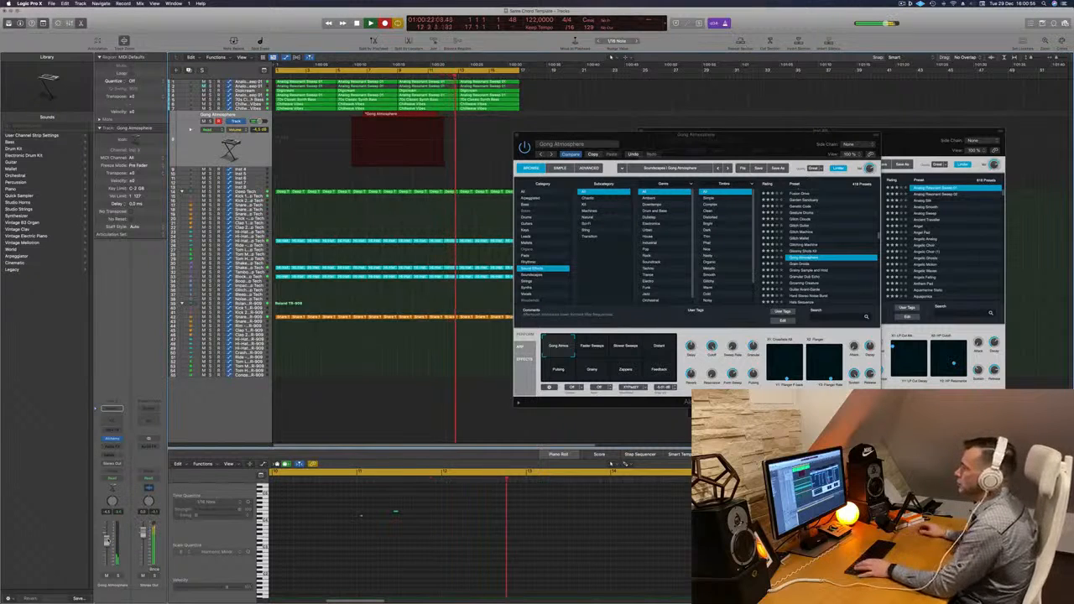
# Finish recording the Gong Atmosphere part at bar 12 and remove the stray notes from the recorded region.
pyautogui.press('space')
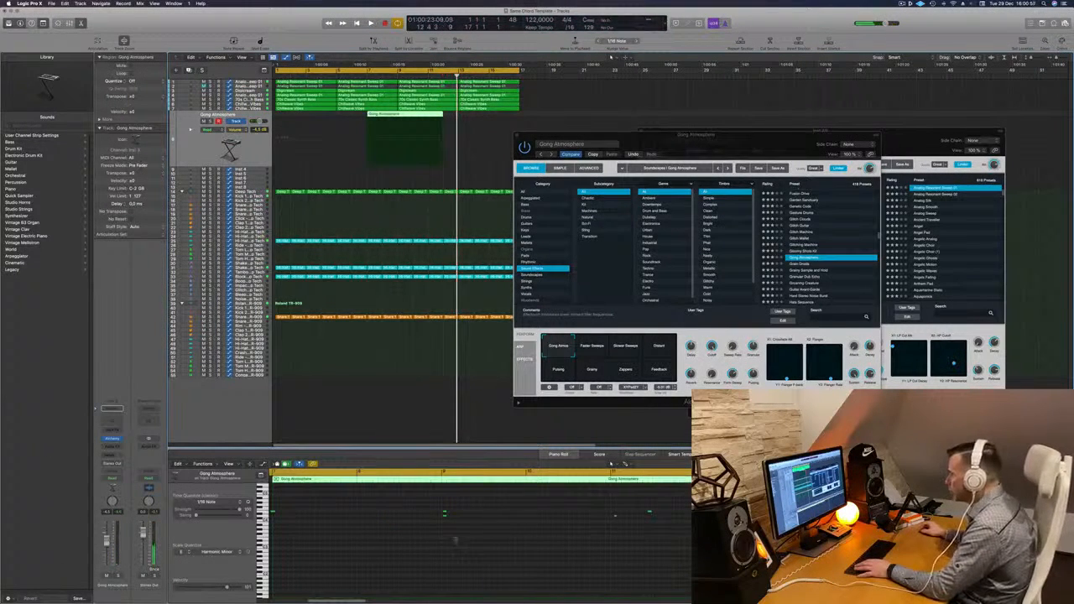
pyautogui.scroll(1, 504, 525)
pyautogui.moveTo(467, 534); pyautogui.dragTo(432, 532)
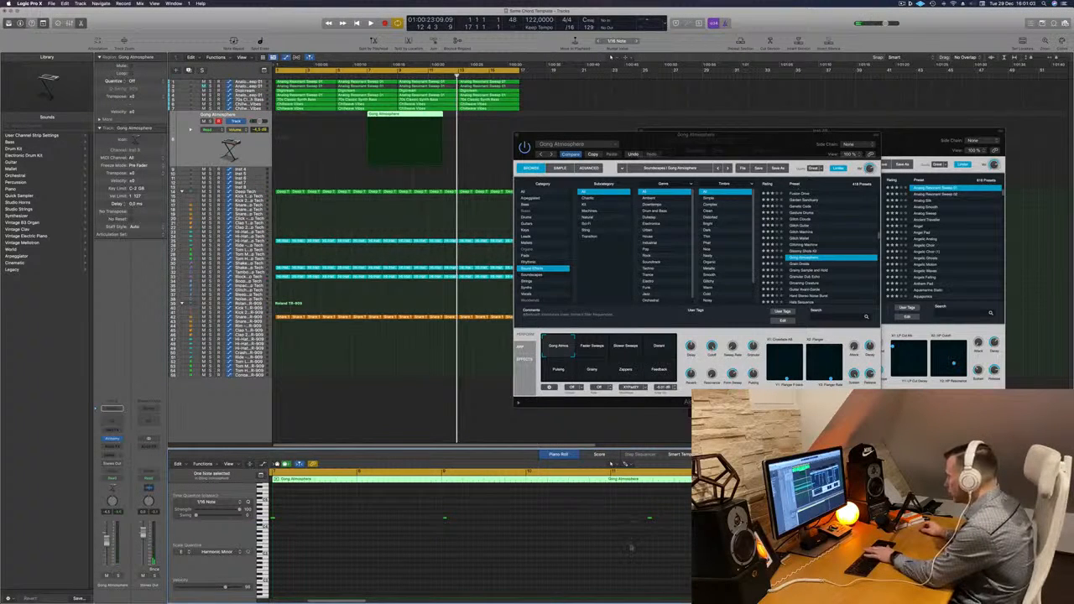
pyautogui.moveTo(428, 507); pyautogui.dragTo(693, 542)
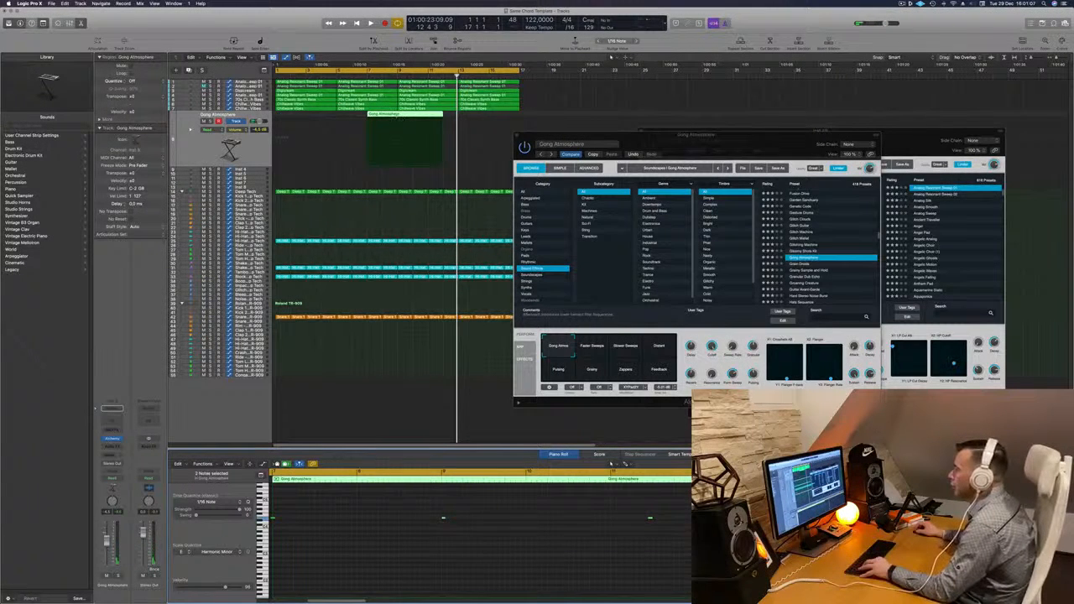
# Split the Gong Atmosphere region at bar 9, delete its first part and move the remainder to bar 1.
pyautogui.press('t')
pyautogui.press('i')
pyautogui.click(397, 115)
pyautogui.click(383, 116)
pyautogui.press('Delete')
pyautogui.moveTo(420, 118); pyautogui.dragTo(298, 117)
pyautogui.press('Return')
pyautogui.press('space')
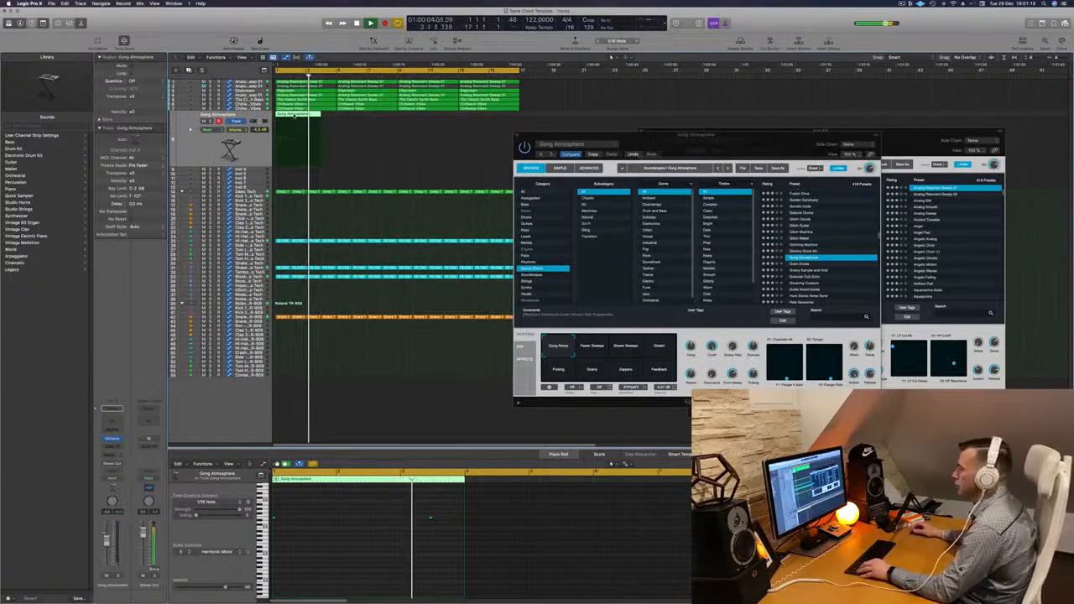
# Extend the Gong Atmosphere region to four bars and repeat it from bar 5.
pyautogui.moveTo(403, 504); pyautogui.dragTo(463, 533)
pyautogui.press('Return')
pyautogui.press('space')
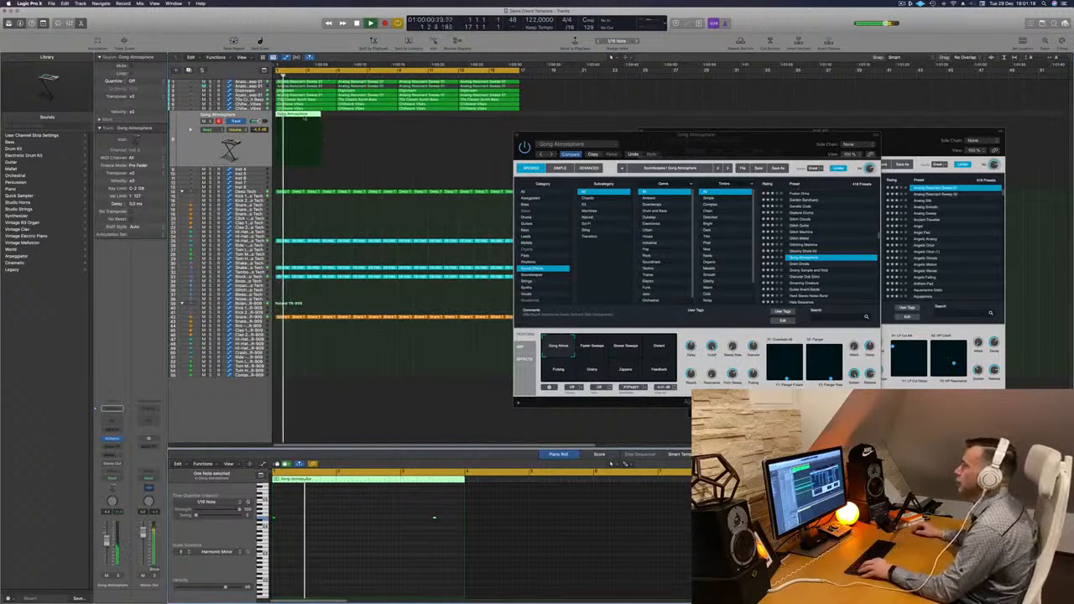
pyautogui.moveTo(320, 117); pyautogui.dragTo(378, 120)
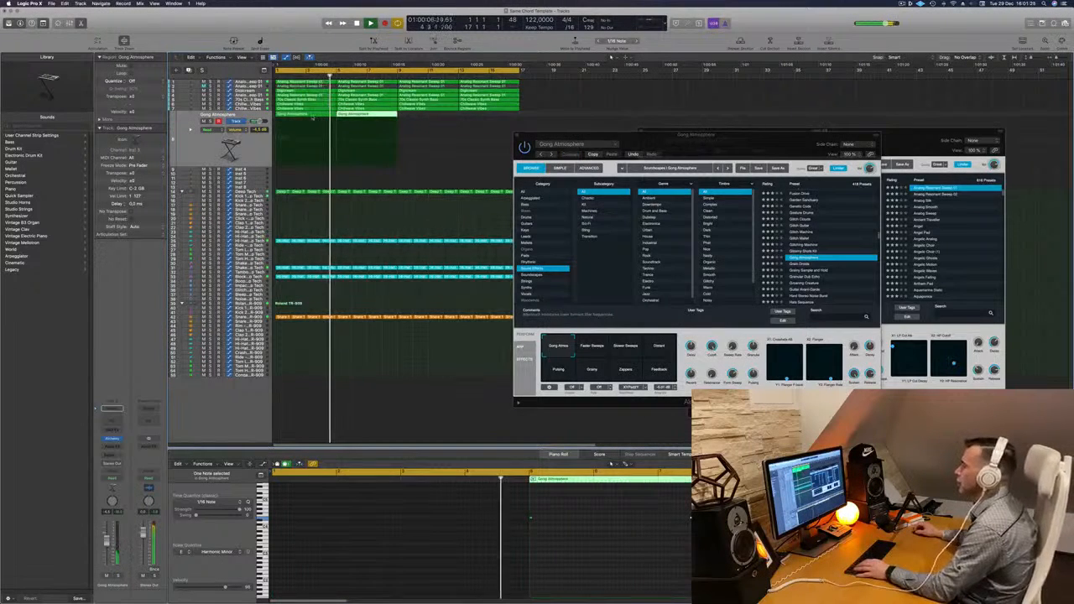
# Move the second note of the first Gong Atmosphere region to bar 3 and delete the region copy at bar 5.
pyautogui.click(313, 117)
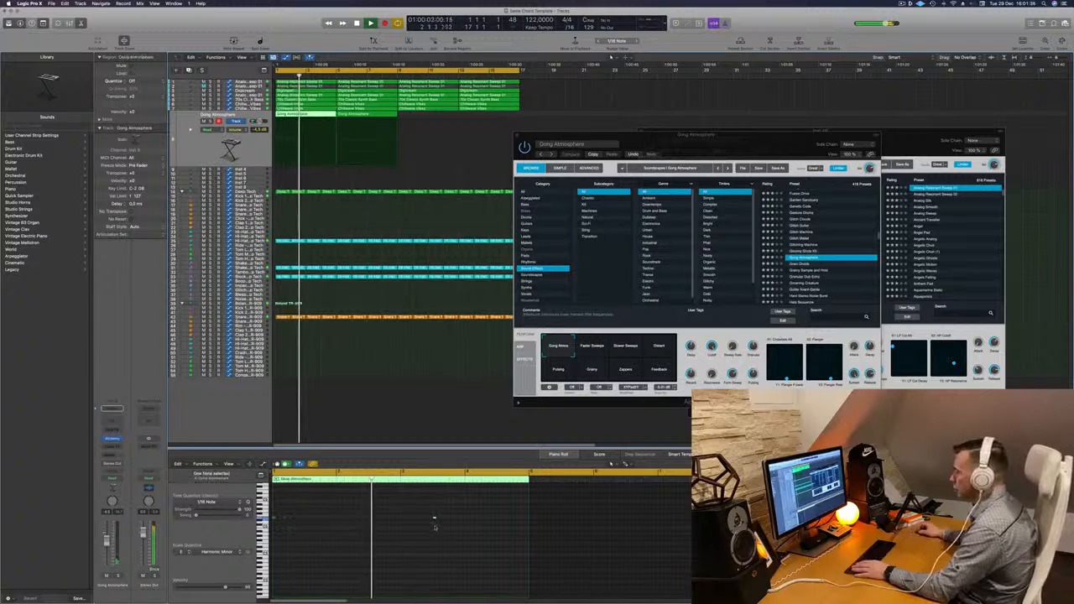
pyautogui.moveTo(452, 514); pyautogui.dragTo(422, 536)
pyautogui.press('space')
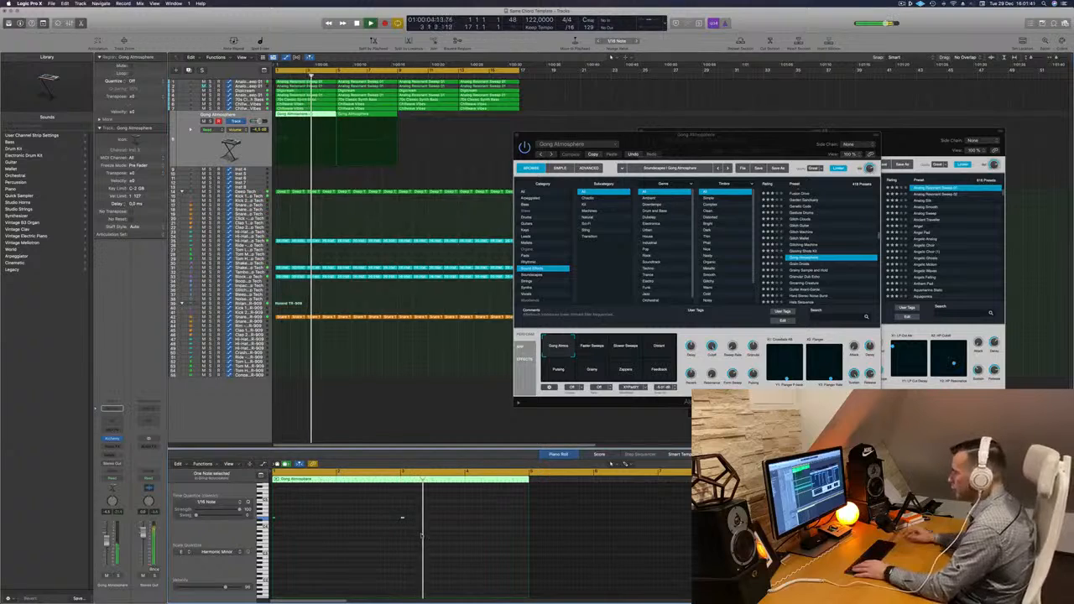
pyautogui.click(371, 115)
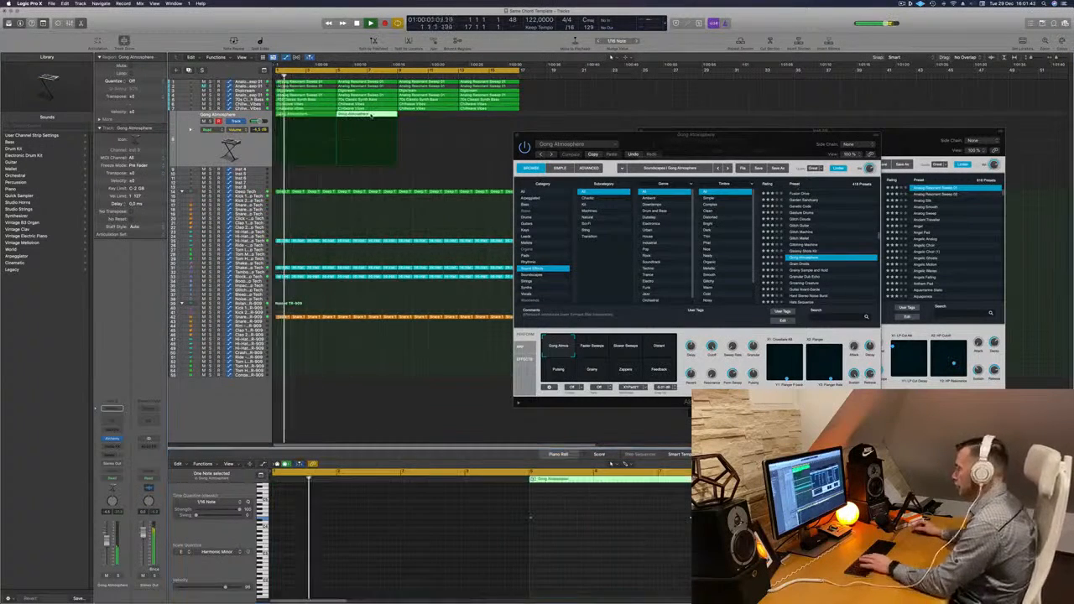
pyautogui.press('Delete')
# Repeat the corrected four-bar Gong Atmosphere region across all 16 bars and select every copy.
pyautogui.press('space')
pyautogui.press('space')
pyautogui.click(299, 116)
pyautogui.moveTo(330, 118); pyautogui.dragTo(413, 124)
pyautogui.keyDown('shift'); pyautogui.click(305, 119); pyautogui.keyUp('shift')
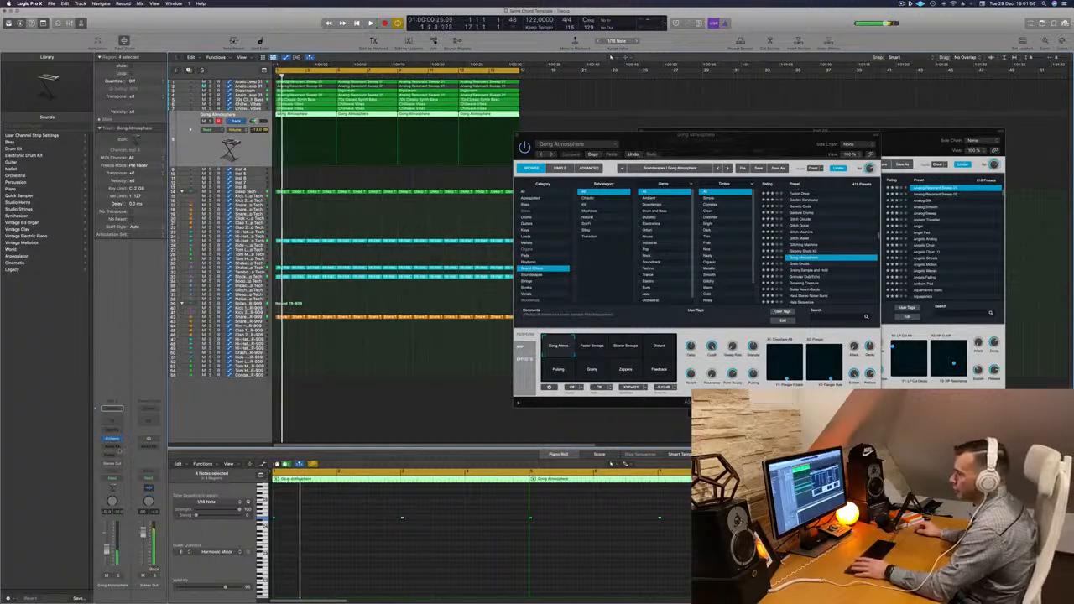
# Add a send from the Gong Atmosphere track to Bus 7 (Aux 8) and move its Alchemy window aside.
pyautogui.click(112, 409)
pyautogui.moveTo(109, 464)
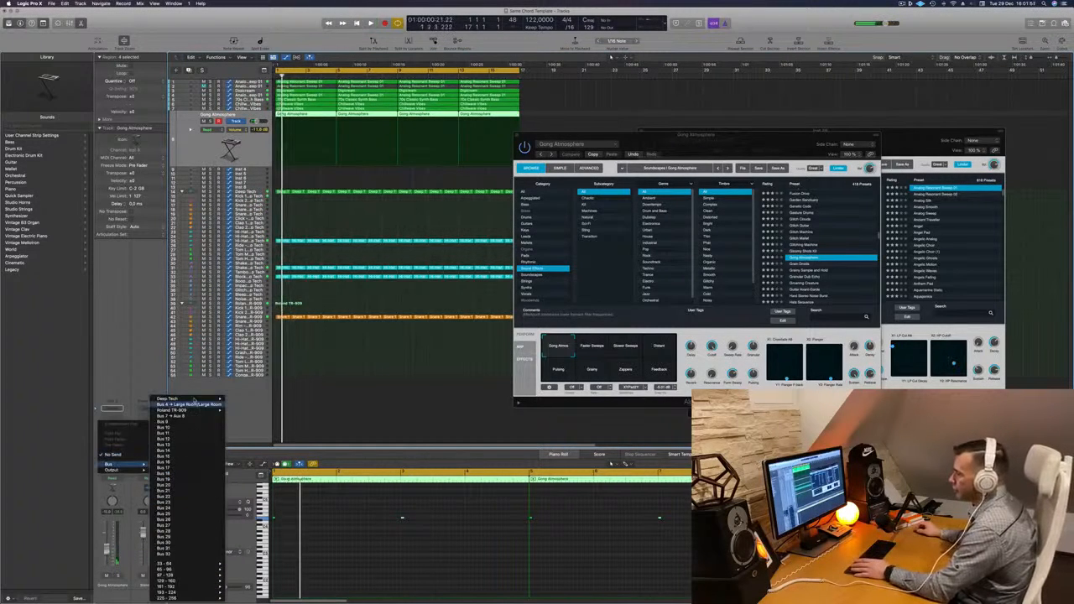
pyautogui.click(172, 417)
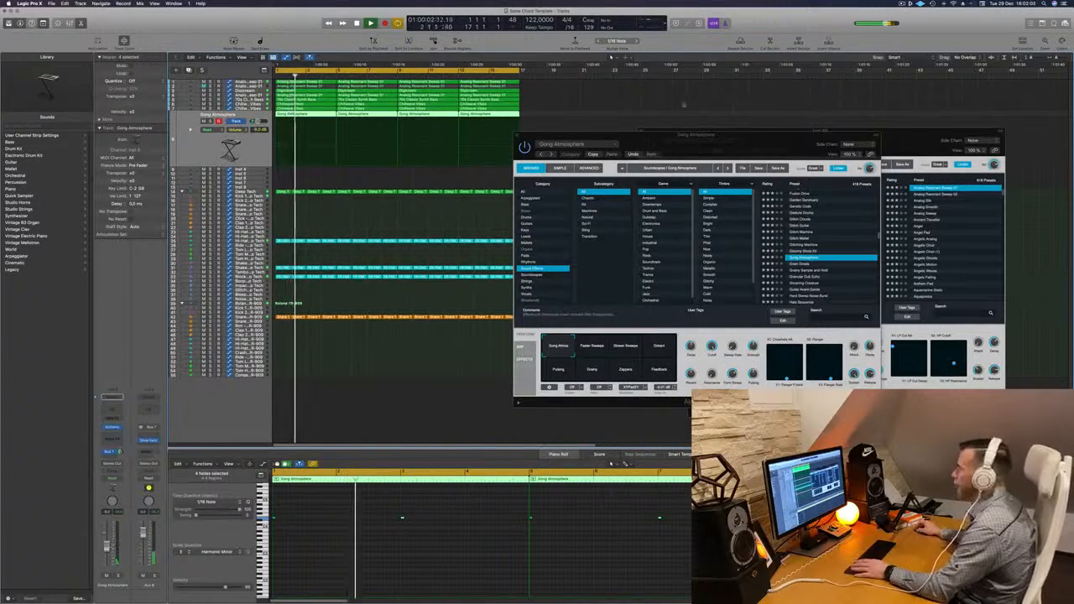
pyautogui.moveTo(713, 132); pyautogui.dragTo(739, 126)
# Duplicate the Gong Atmosphere track, load the Hit Me preset on the copy and raise the new track's volume.
pyautogui.click(215, 116)
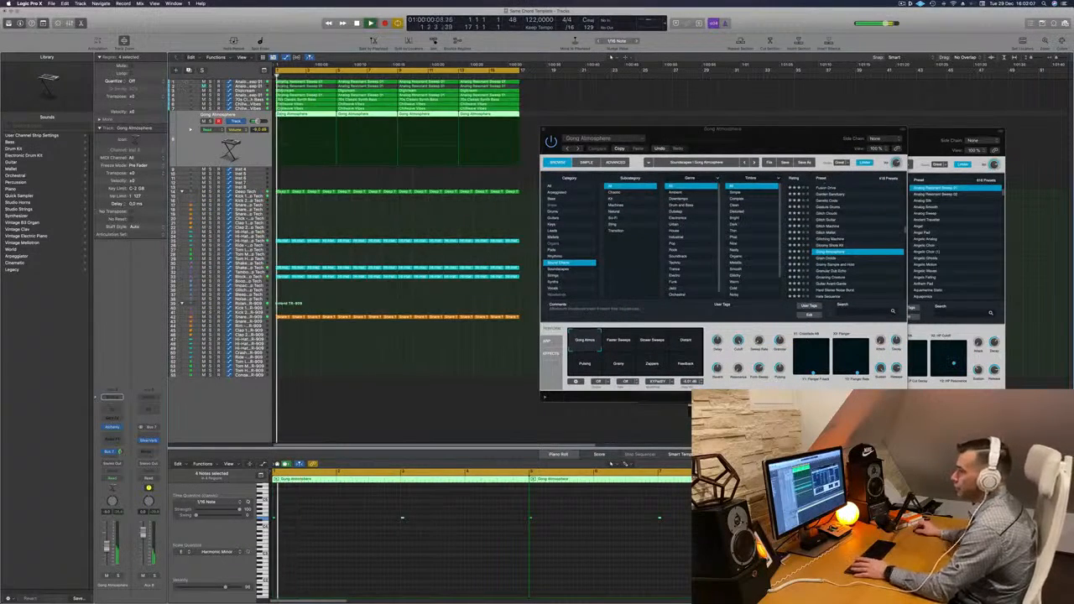
pyautogui.press('super+d')
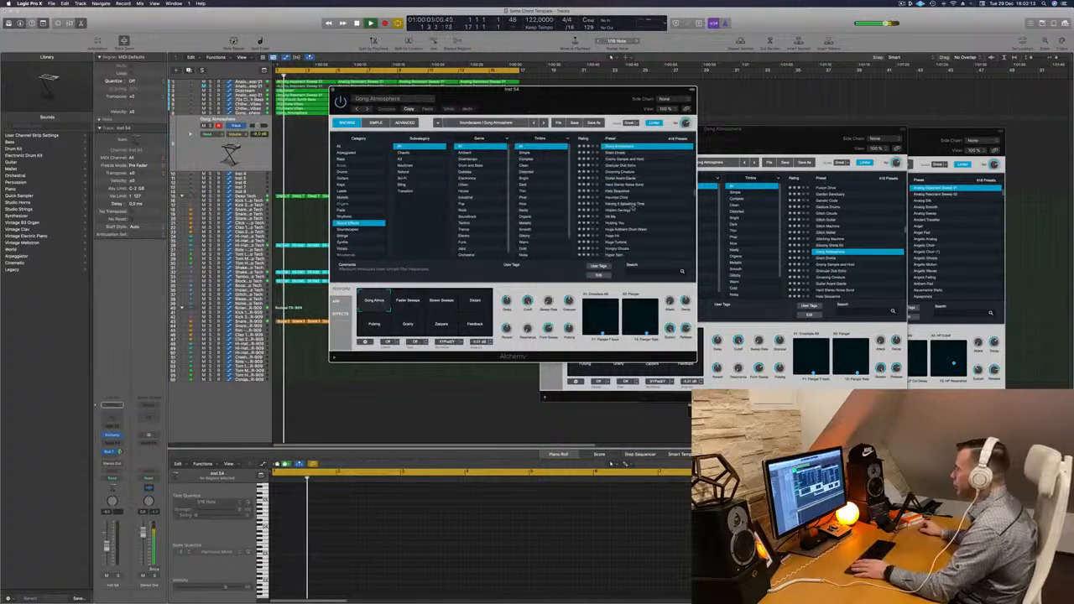
pyautogui.click(610, 216)
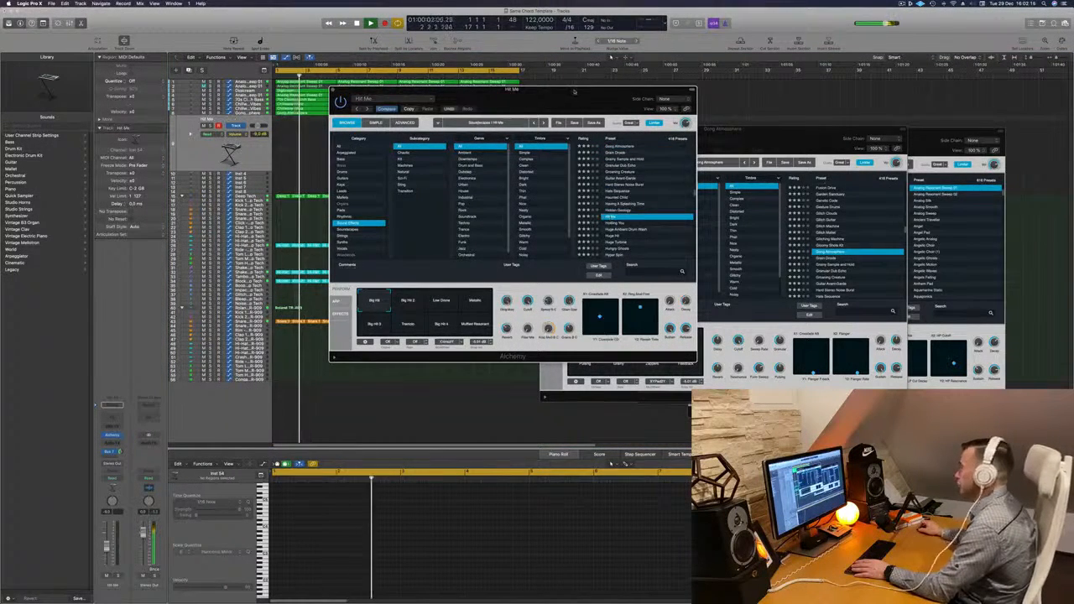
pyautogui.moveTo(574, 90); pyautogui.dragTo(626, 98)
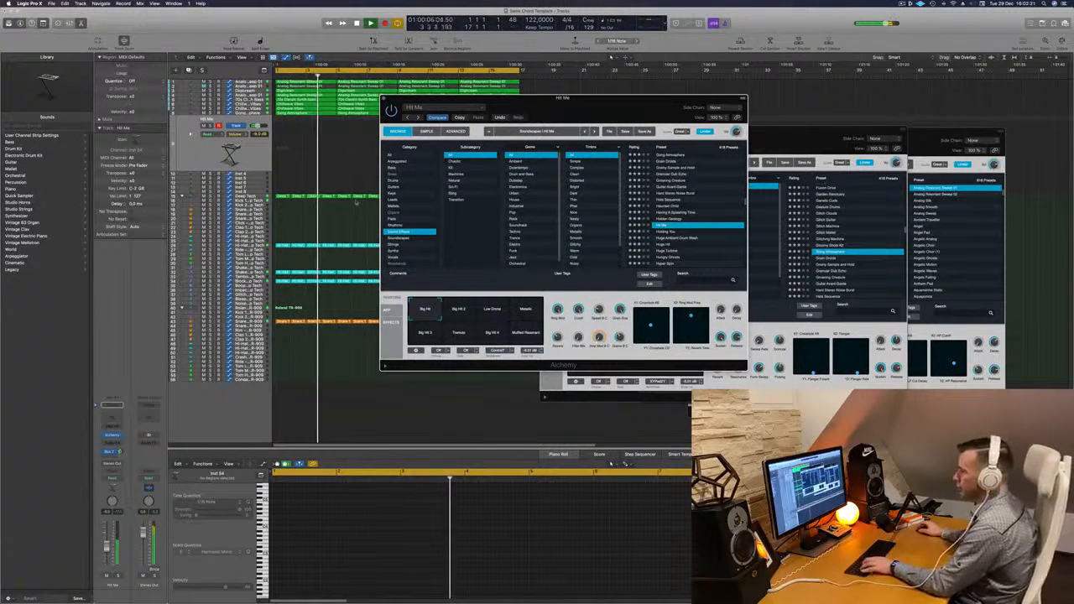
pyautogui.moveTo(107, 547); pyautogui.dragTo(106, 540)
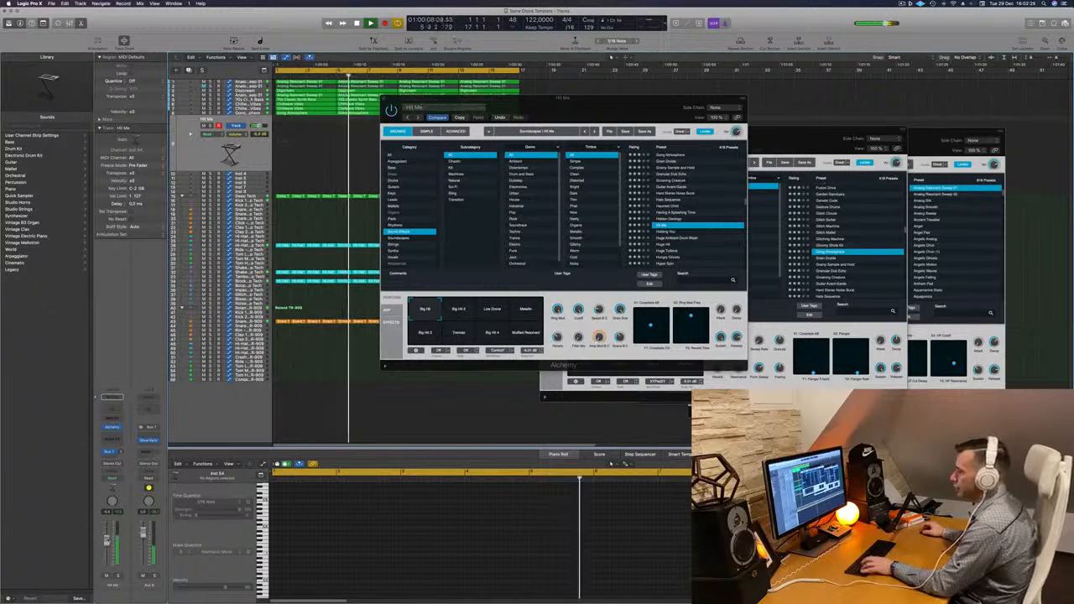
# Audition the Hit Me preset's Metallic, Big Hit 3, Tremolo, Big Hit 4 and Muffled Resonant variations against the playing arrangement.
pyautogui.click(473, 314)
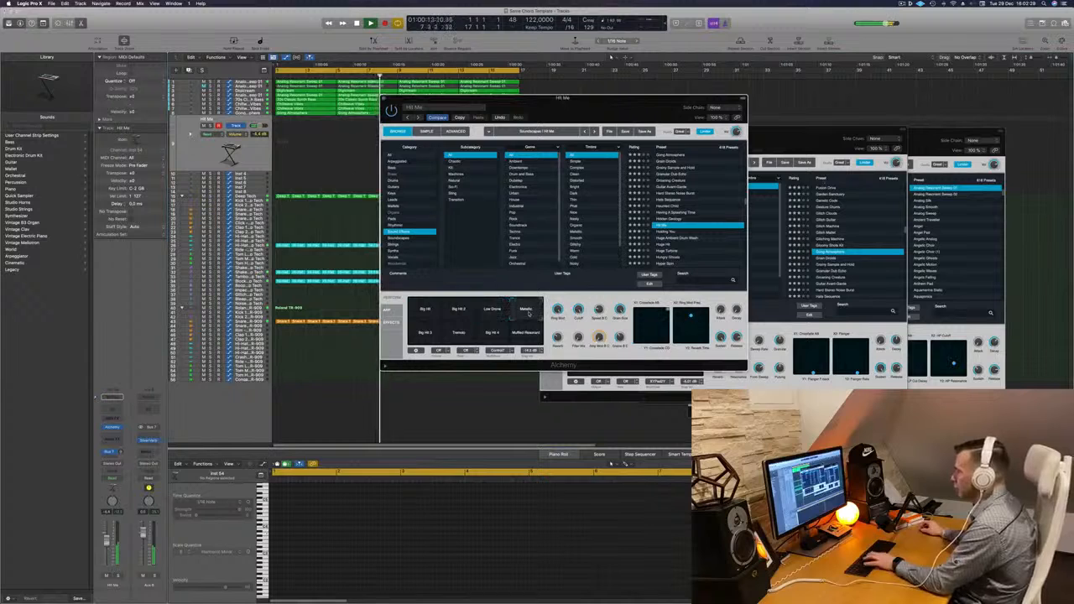
pyautogui.click(426, 333)
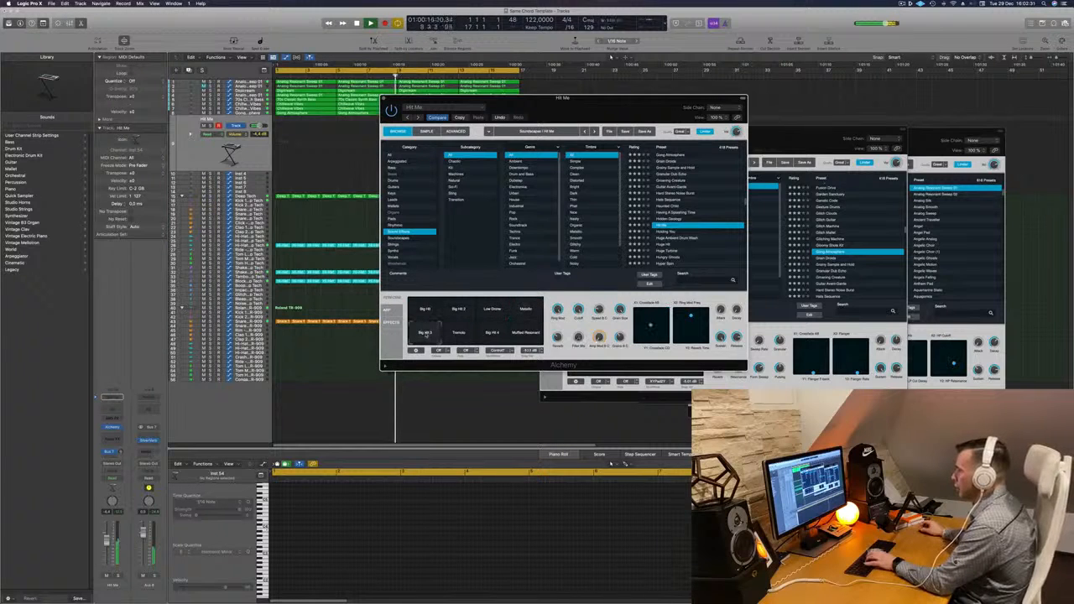
pyautogui.click(455, 336)
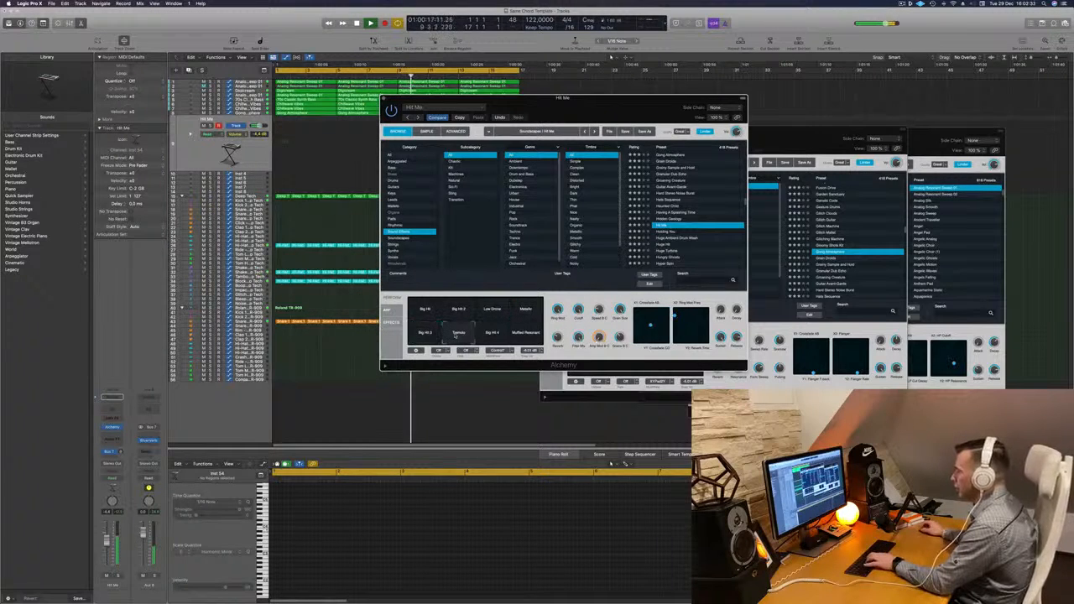
pyautogui.click(491, 335)
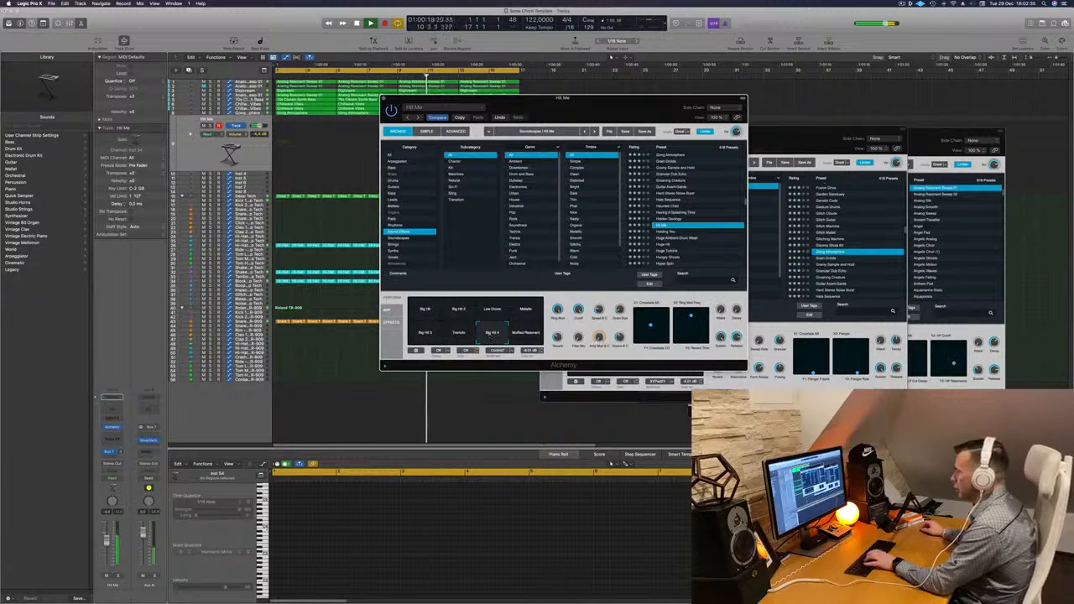
pyautogui.click(538, 335)
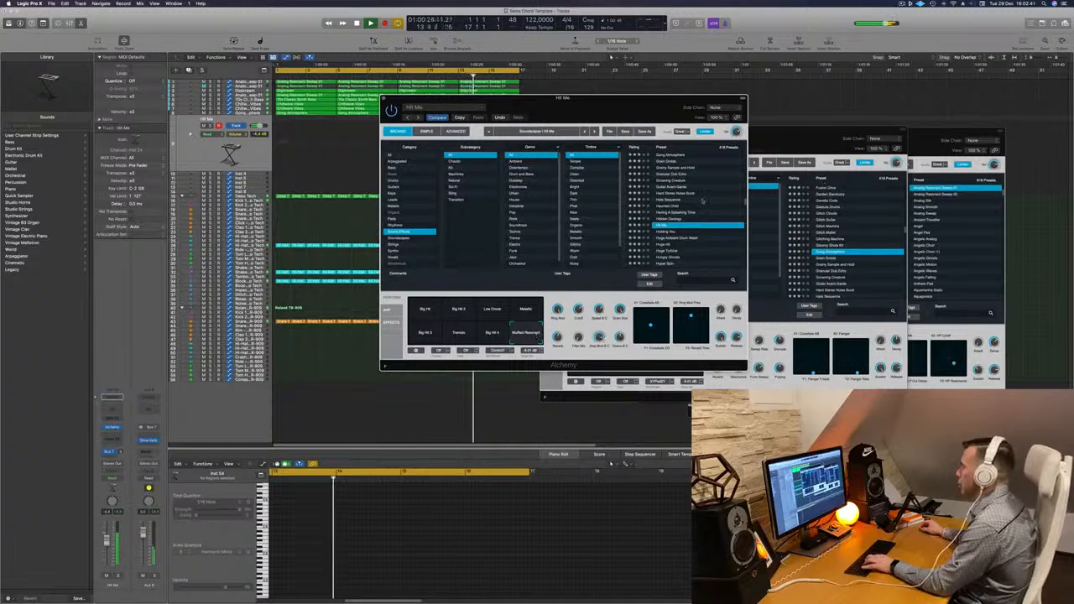
# Load the Holding You preset and audition its performance variations, including Muffled, Pan Mod, Filter Drive, Resonant and Distorted.
pyautogui.click(667, 232)
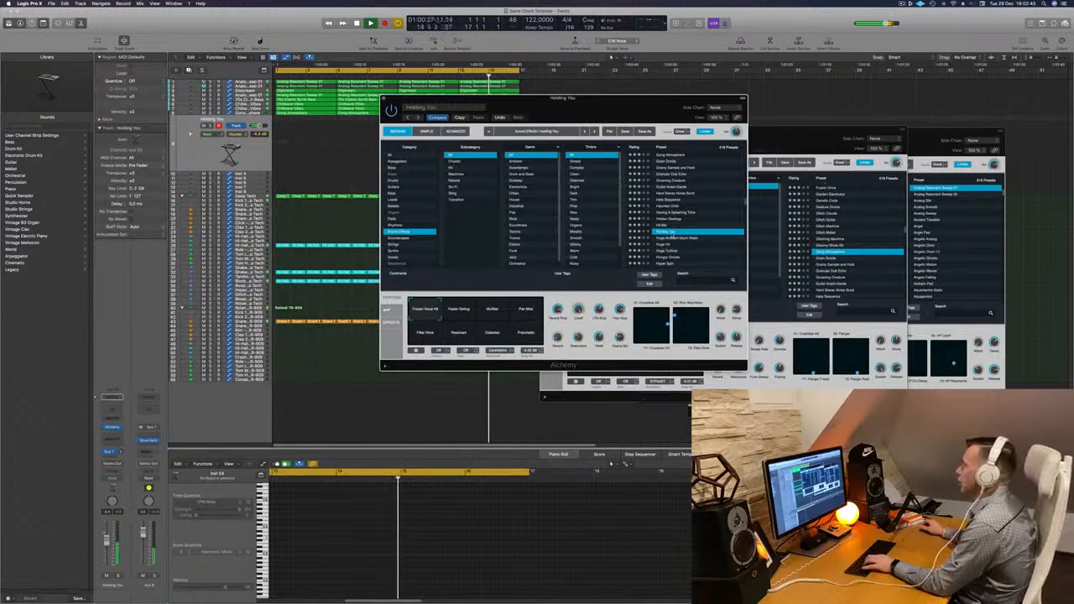
pyautogui.click(467, 316)
pyautogui.click(492, 310)
pyautogui.click(526, 310)
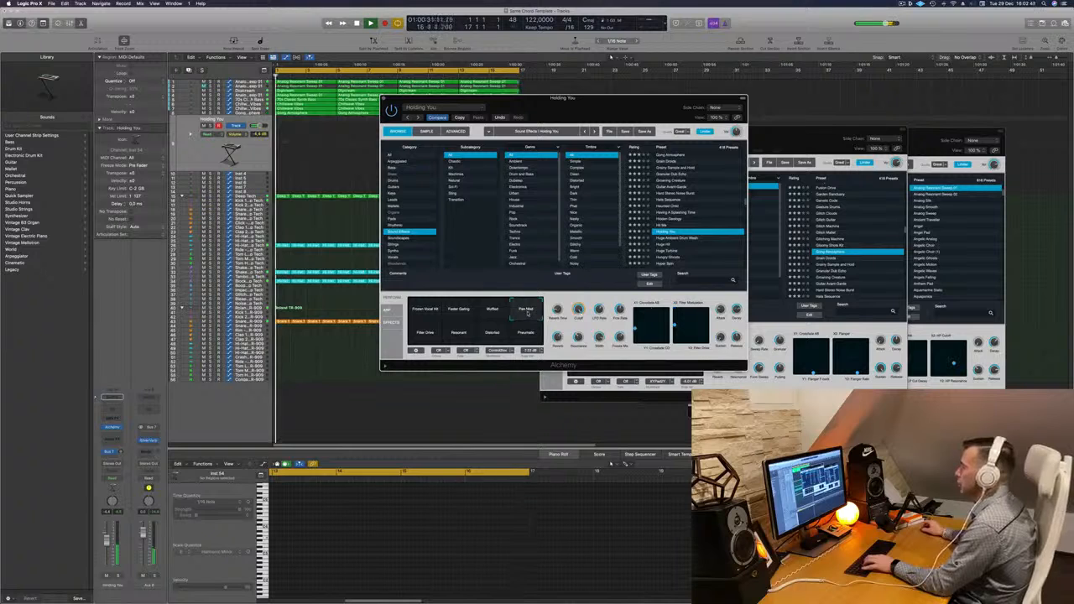
pyautogui.click(425, 334)
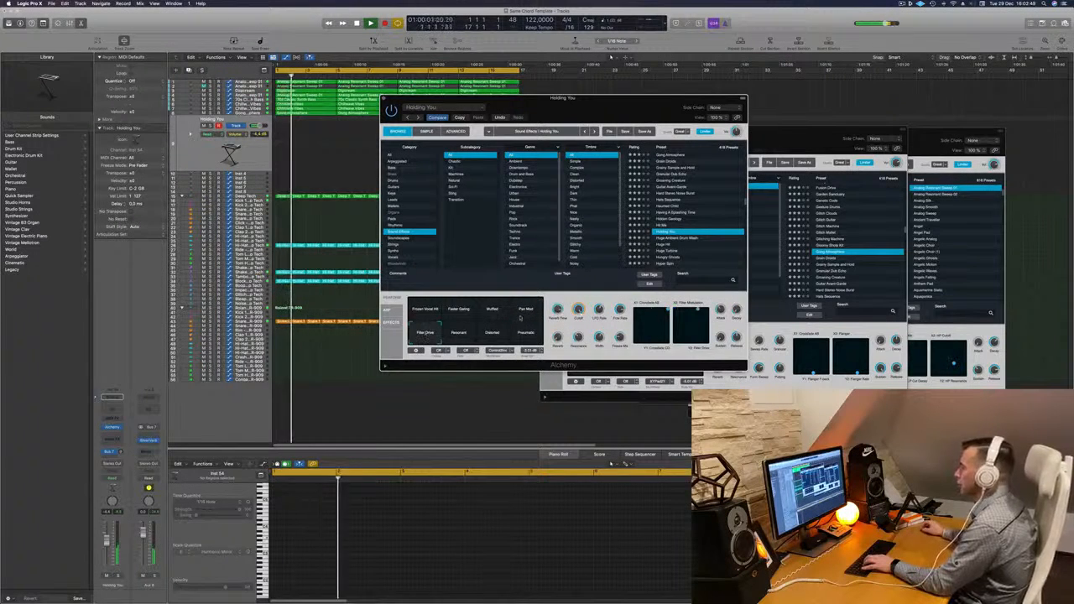
pyautogui.click(458, 332)
pyautogui.click(493, 334)
pyautogui.click(525, 310)
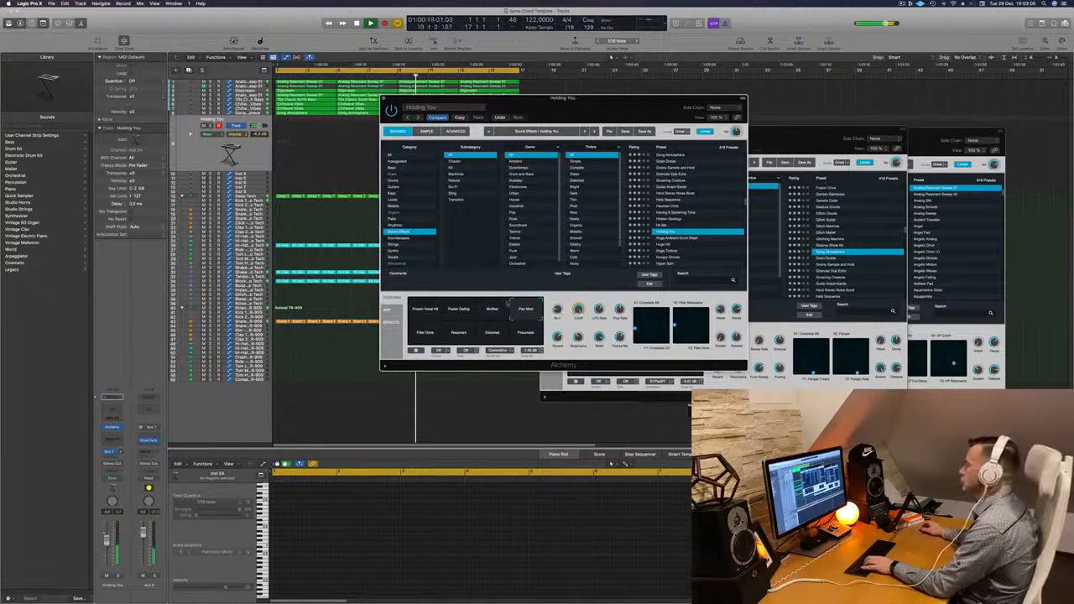
pyautogui.click(457, 333)
# Try the Huge Ambient Drum Wash and Huge Hit presets on the new sound-effect track.
pyautogui.click(671, 238)
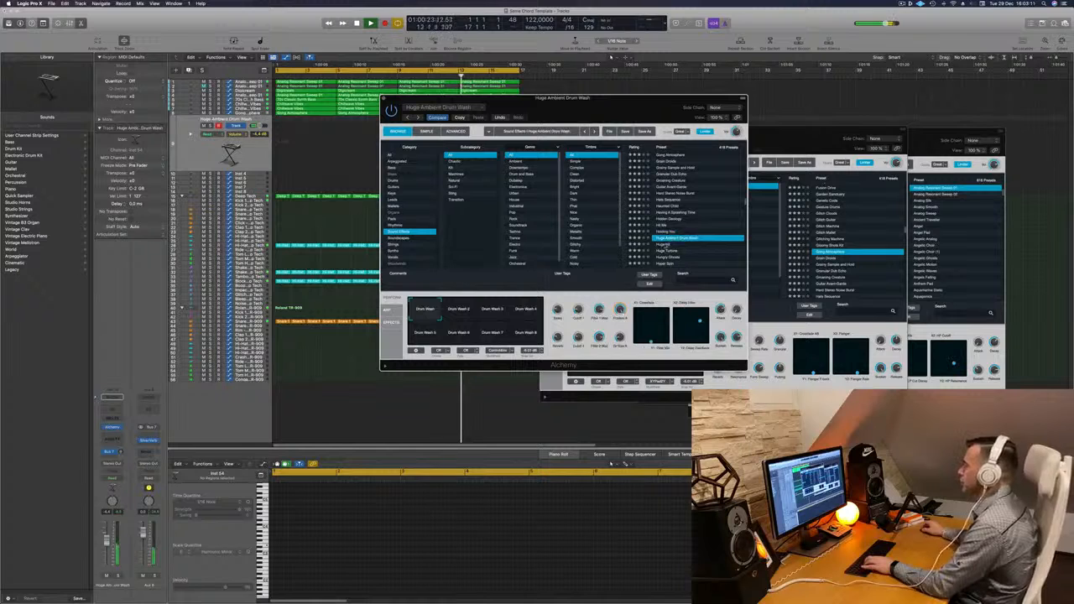
pyautogui.click(664, 244)
pyautogui.scroll(-2, 683, 238)
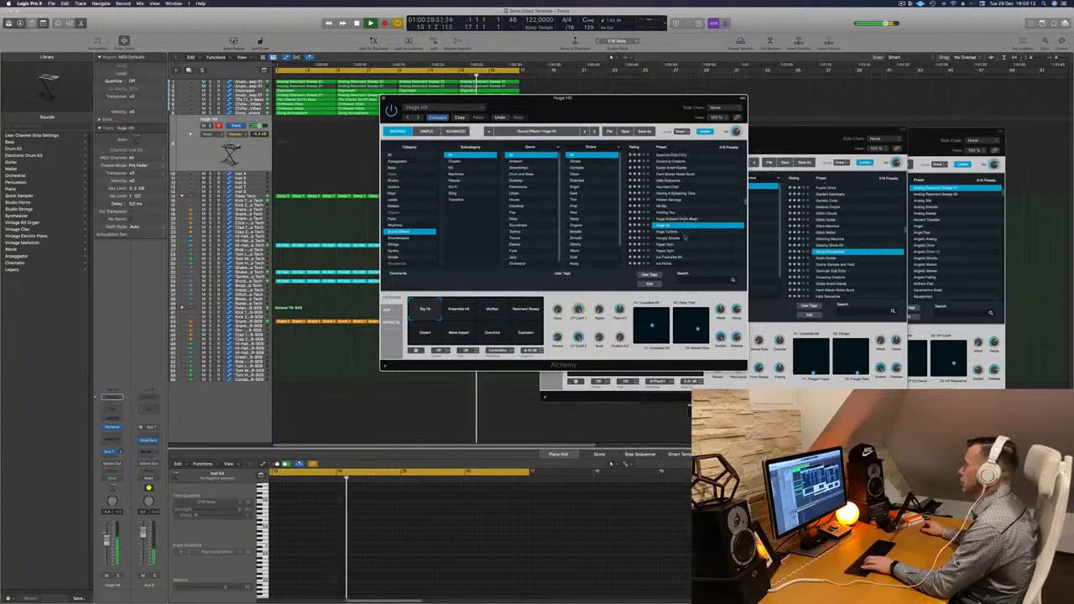
# Load the Huge Turbine preset and audition its Fader, Tremolo, Mechanical and Slow Engine variations, moving the Alchemy window off the regions.
pyautogui.click(665, 232)
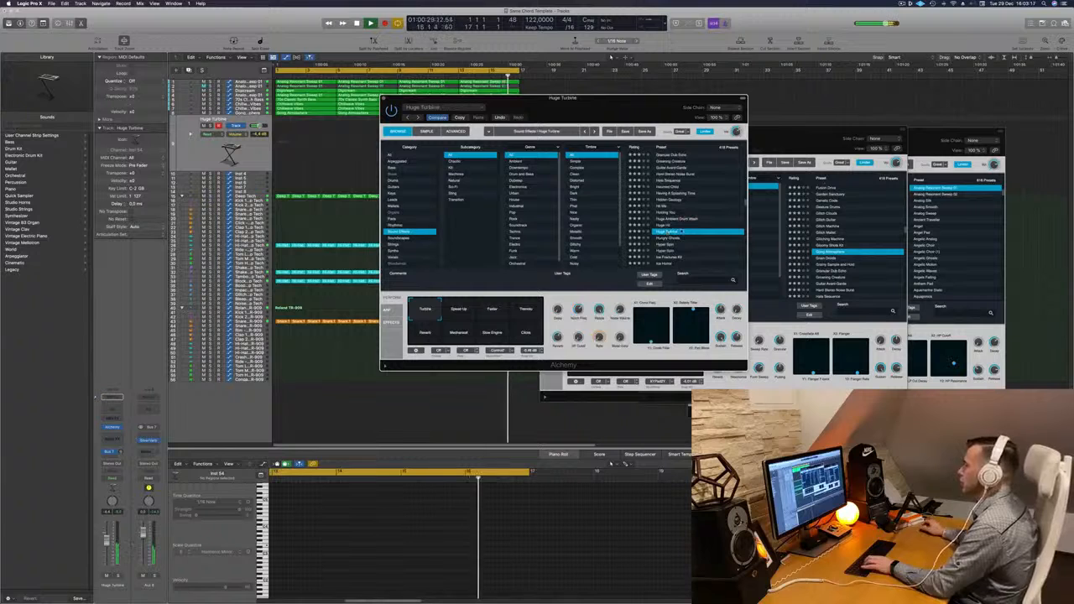
pyautogui.click(486, 315)
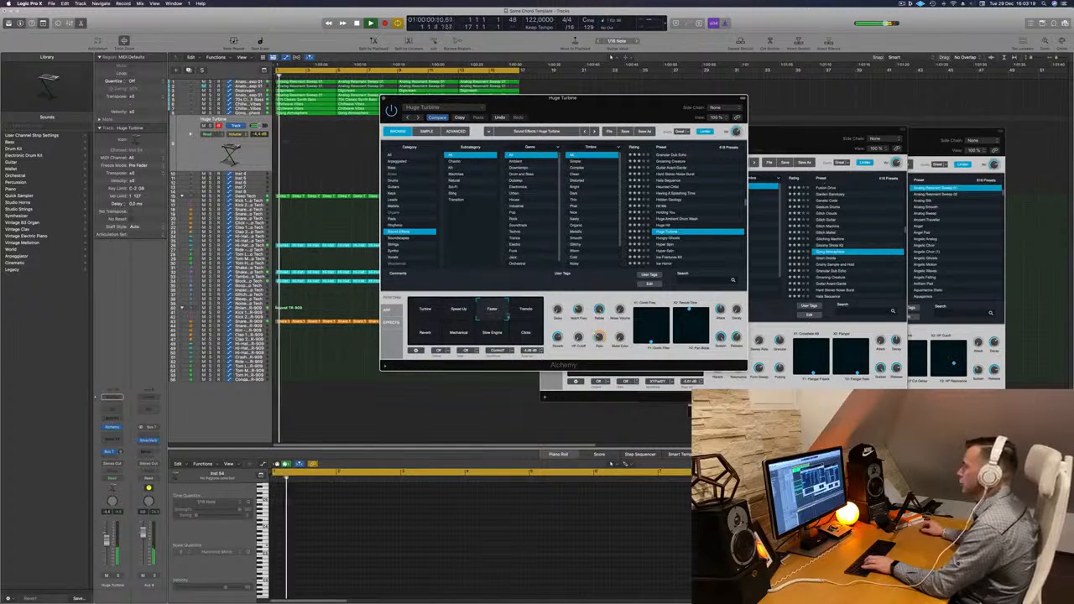
pyautogui.moveTo(641, 98); pyautogui.dragTo(751, 131)
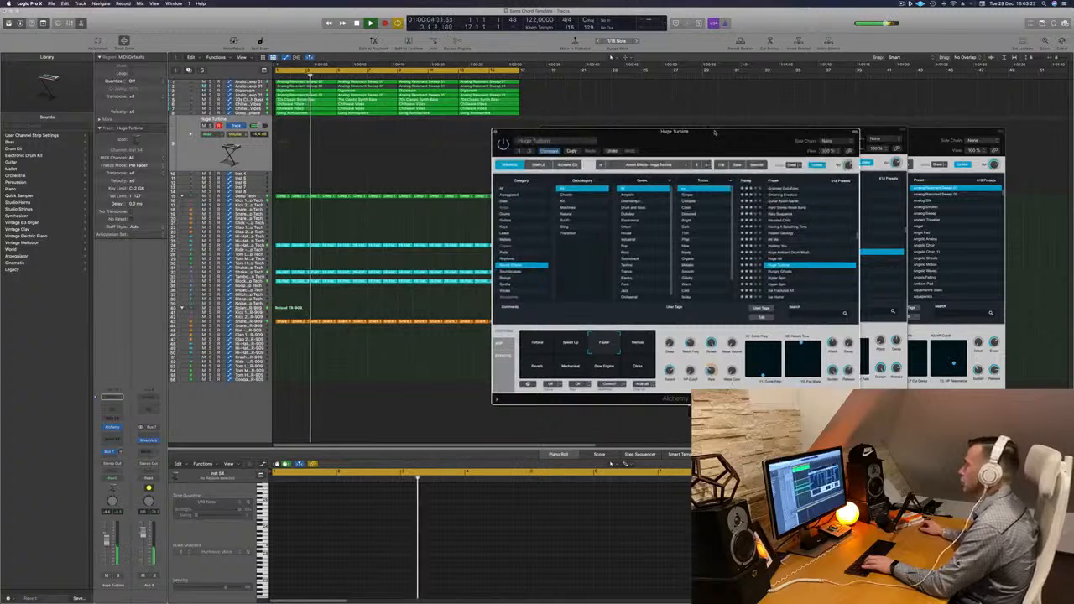
pyautogui.click(638, 343)
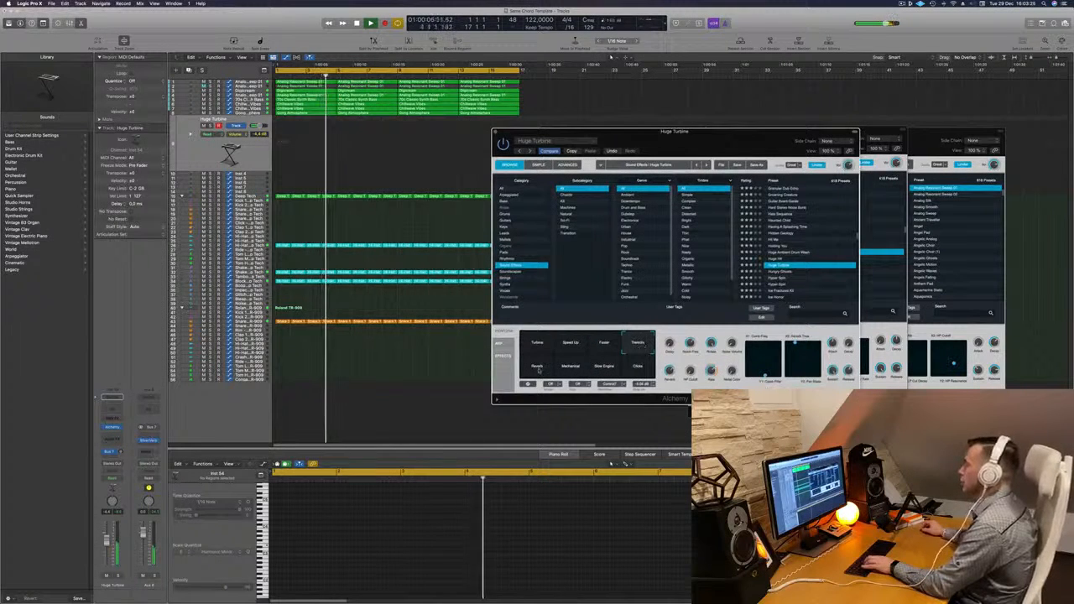
pyautogui.click(571, 365)
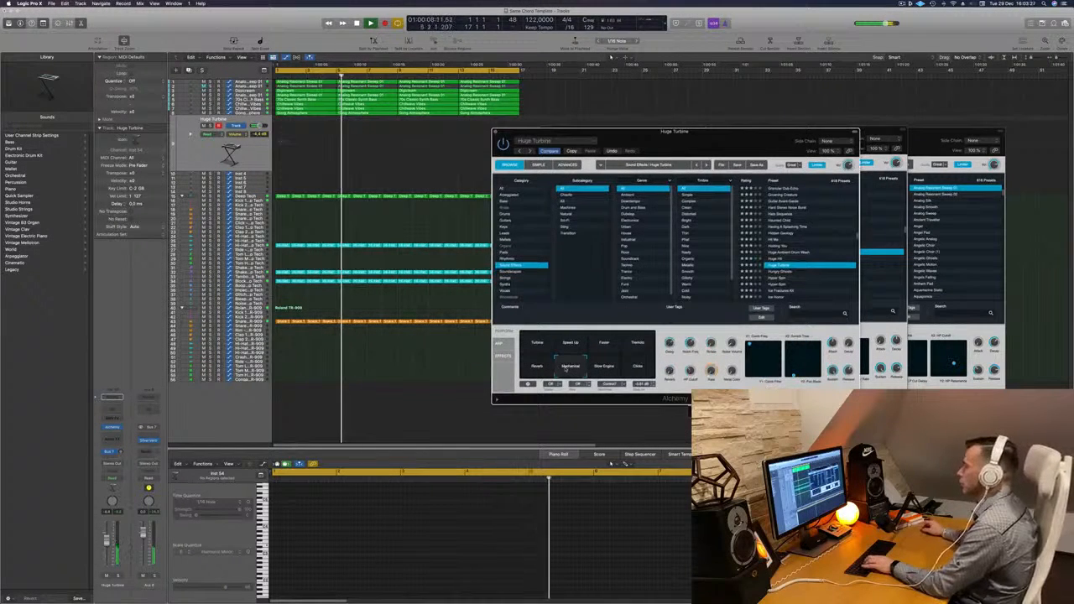
pyautogui.click(607, 367)
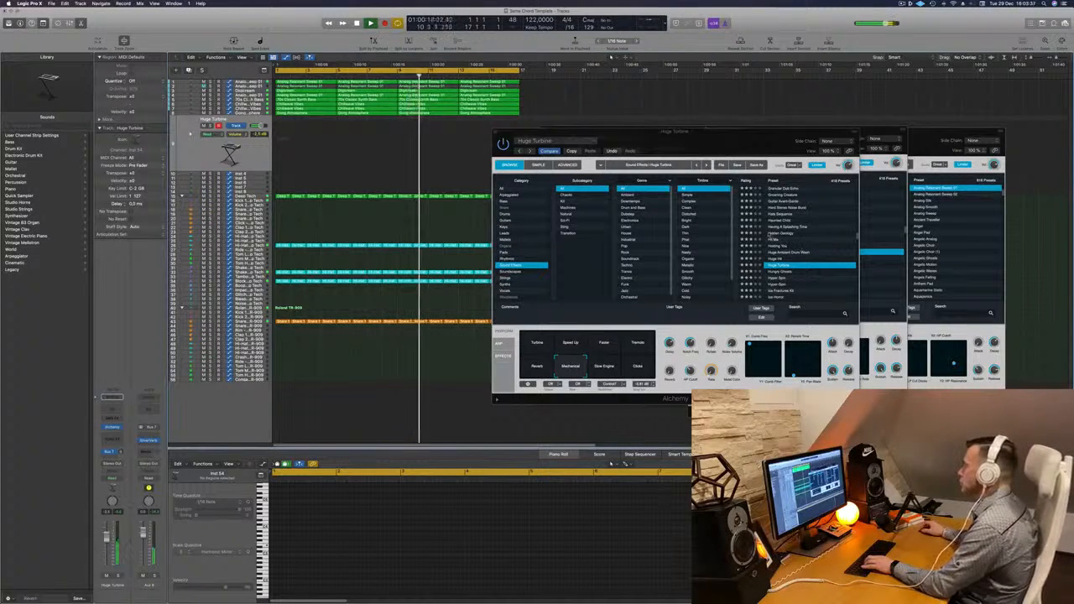
# Load the Hyper Spin preset and audition its Modulating, Pulsing, Smooth, Liquid and LoFi Stutter variations.
pyautogui.click(812, 278)
pyautogui.scroll(-2, 818, 270)
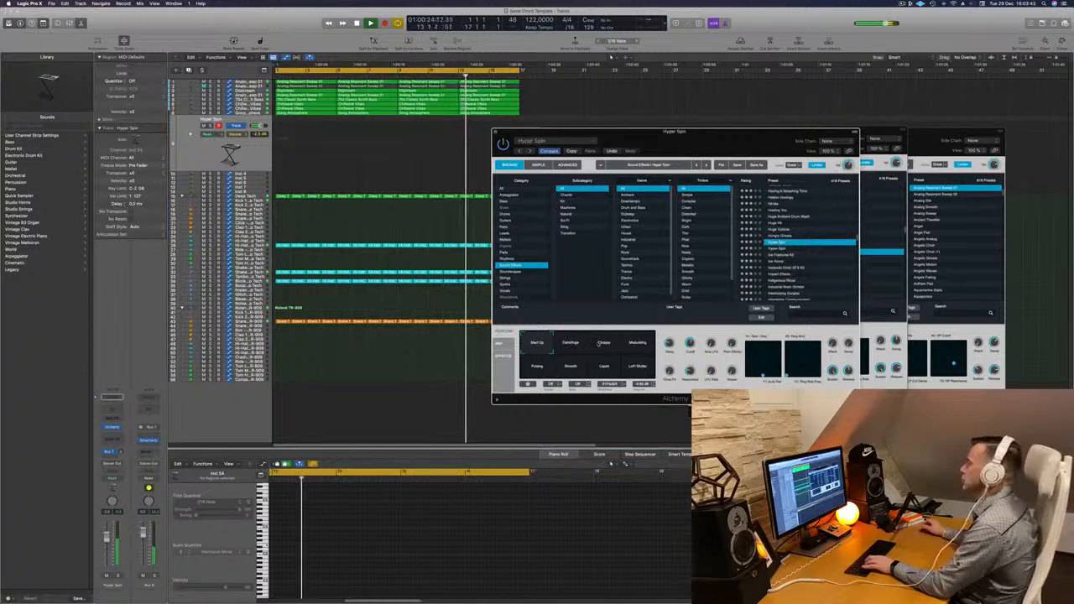
pyautogui.click(647, 345)
pyautogui.click(537, 369)
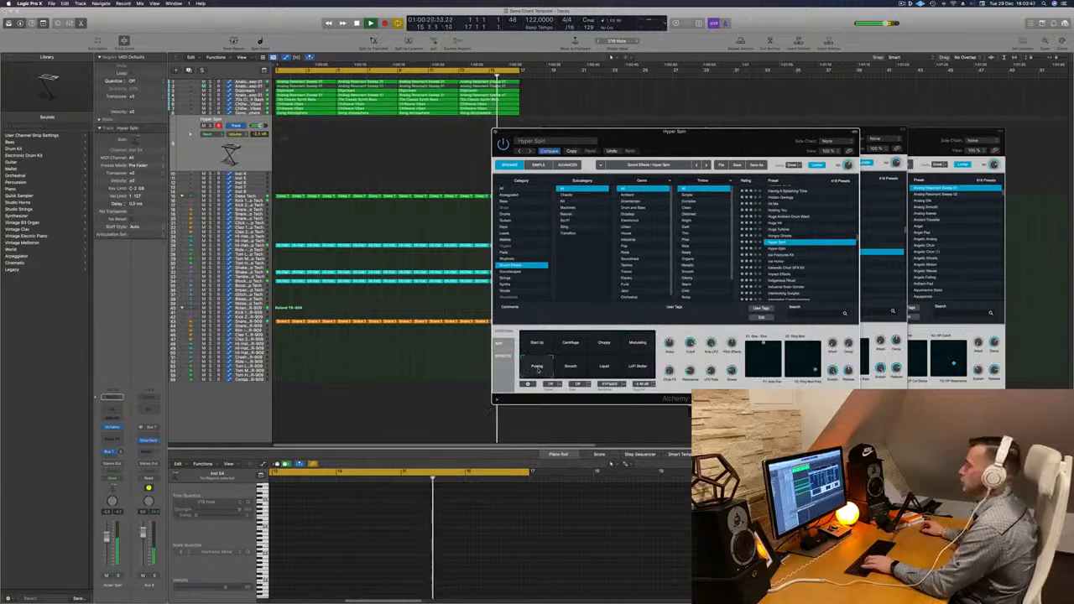
pyautogui.click(573, 370)
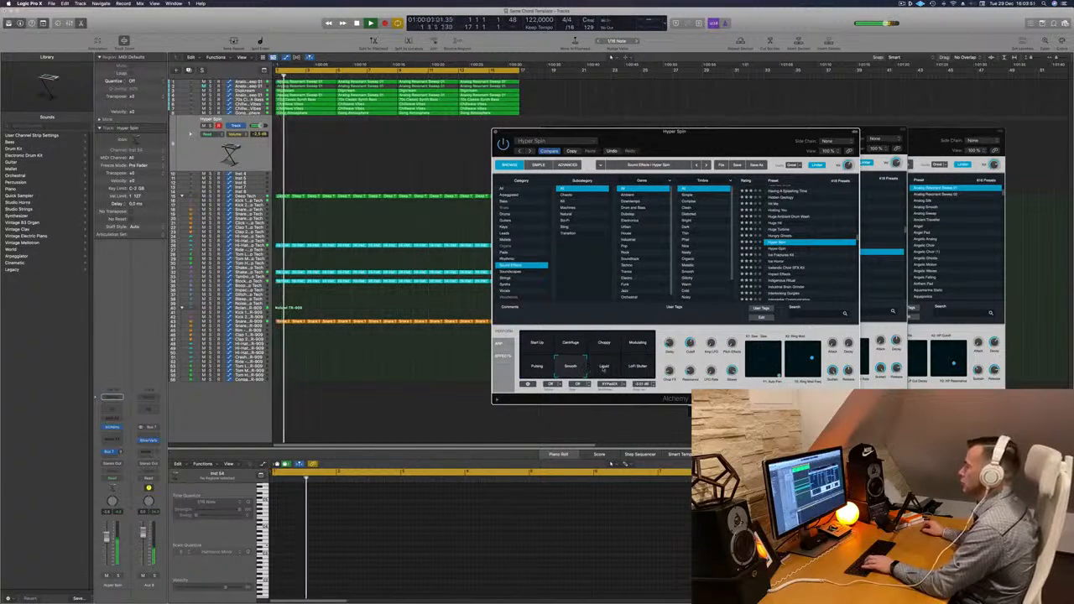
pyautogui.click(604, 369)
pyautogui.click(628, 362)
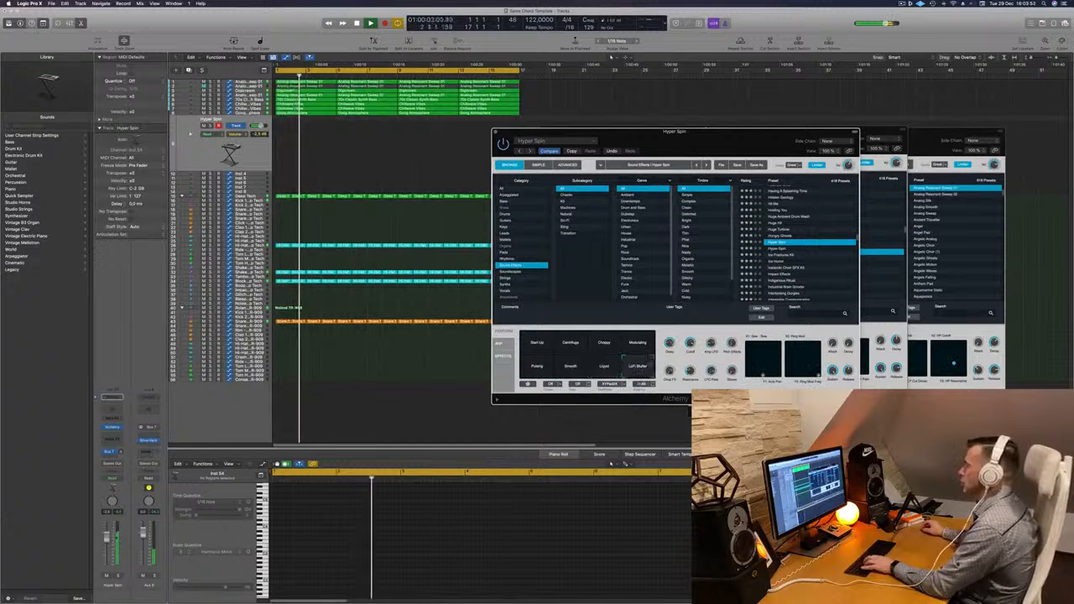
# Try the second Hyper Spin preset, Ice Fractures Kit, Ice Horror, Indigenous Ritual and Industrial Brain Grinder in turn.
pyautogui.scroll(-2, 782, 243)
pyautogui.click(780, 235)
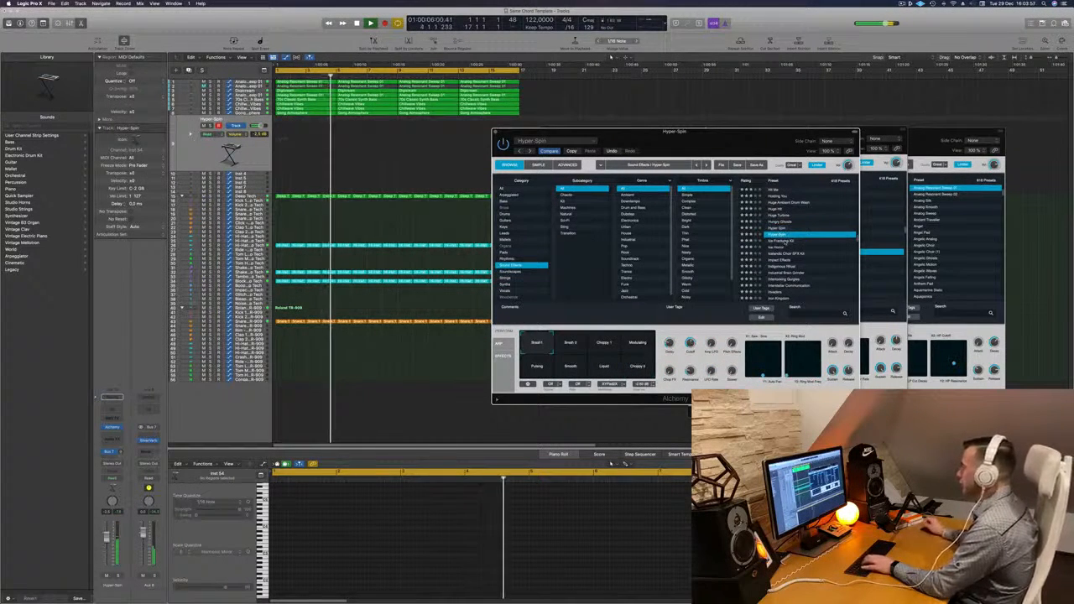
pyautogui.click(783, 242)
pyautogui.scroll(-1, 784, 242)
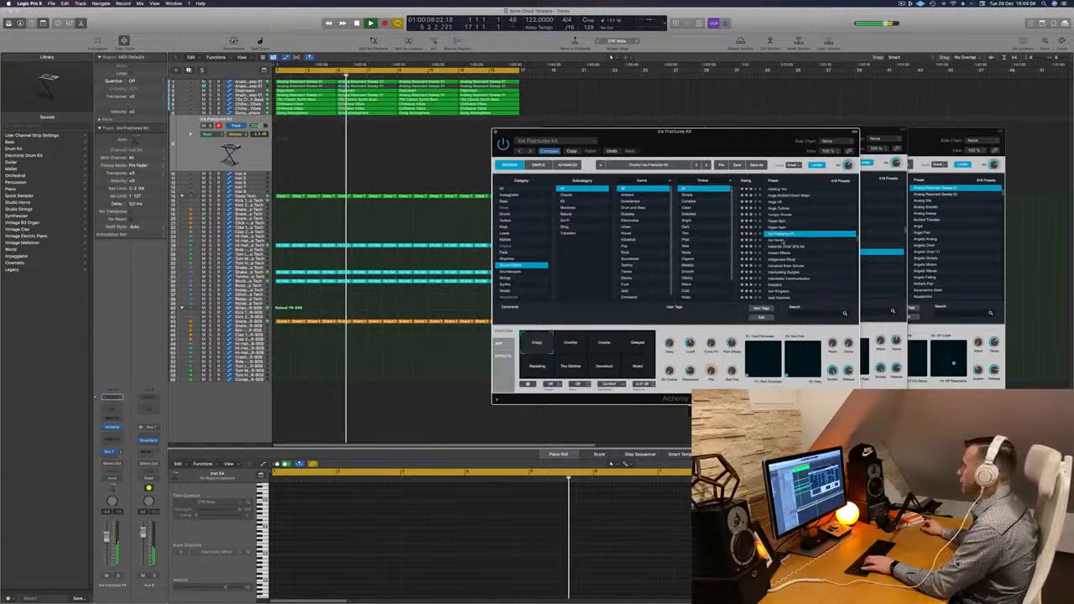
pyautogui.click(782, 241)
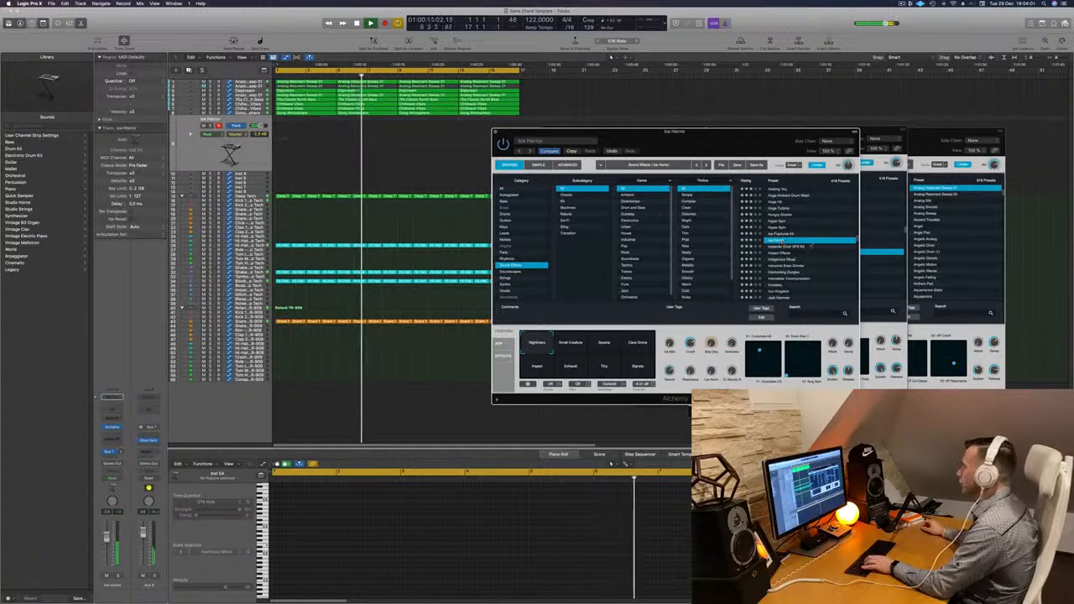
pyautogui.scroll(-2, 807, 247)
pyautogui.click(811, 246)
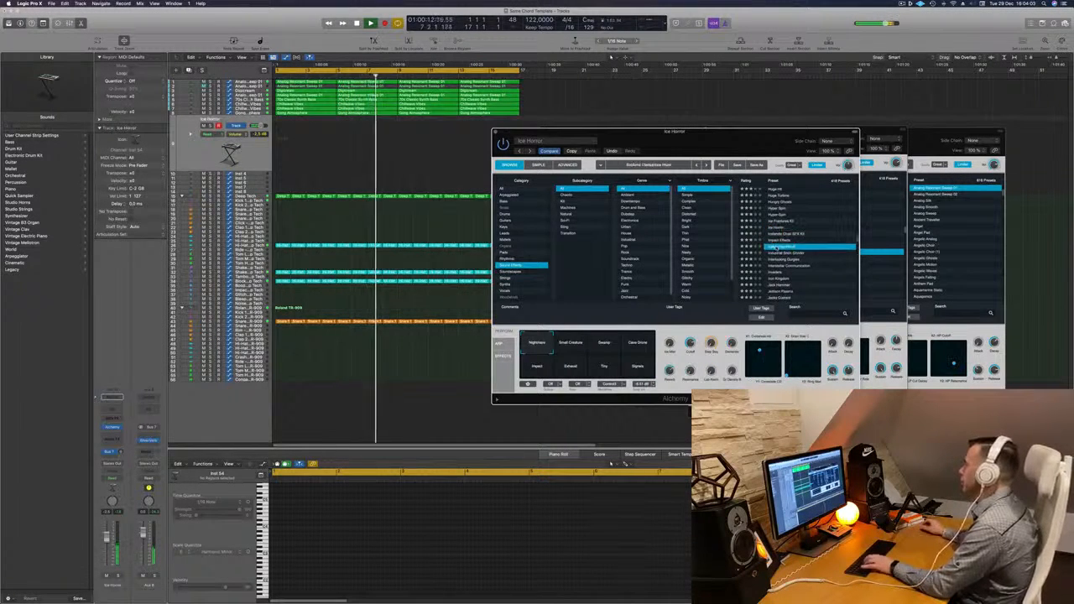
pyautogui.scroll(-3, 814, 245)
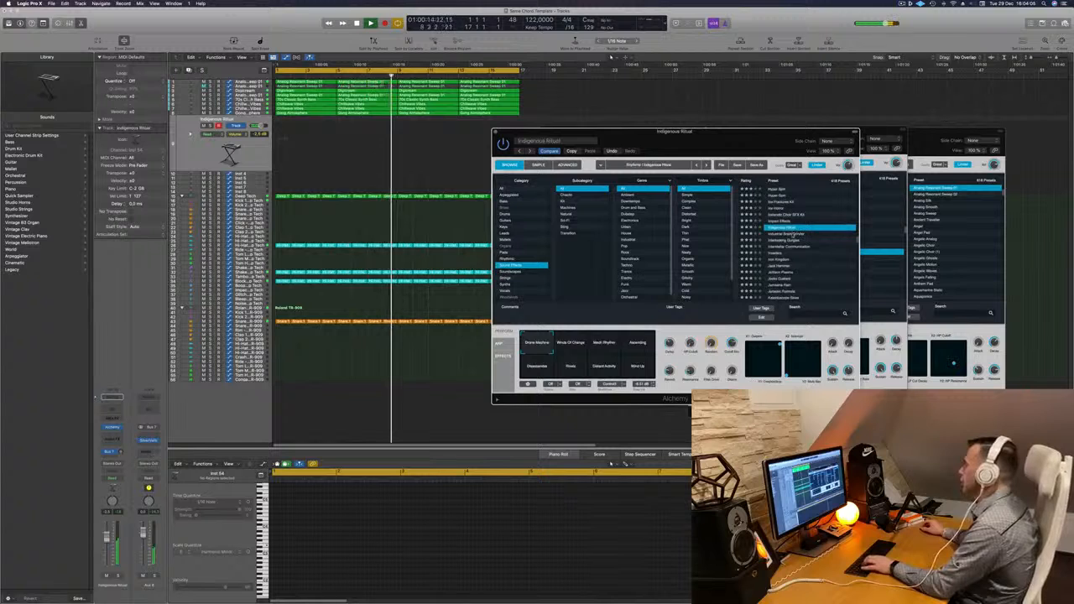
pyautogui.click(789, 234)
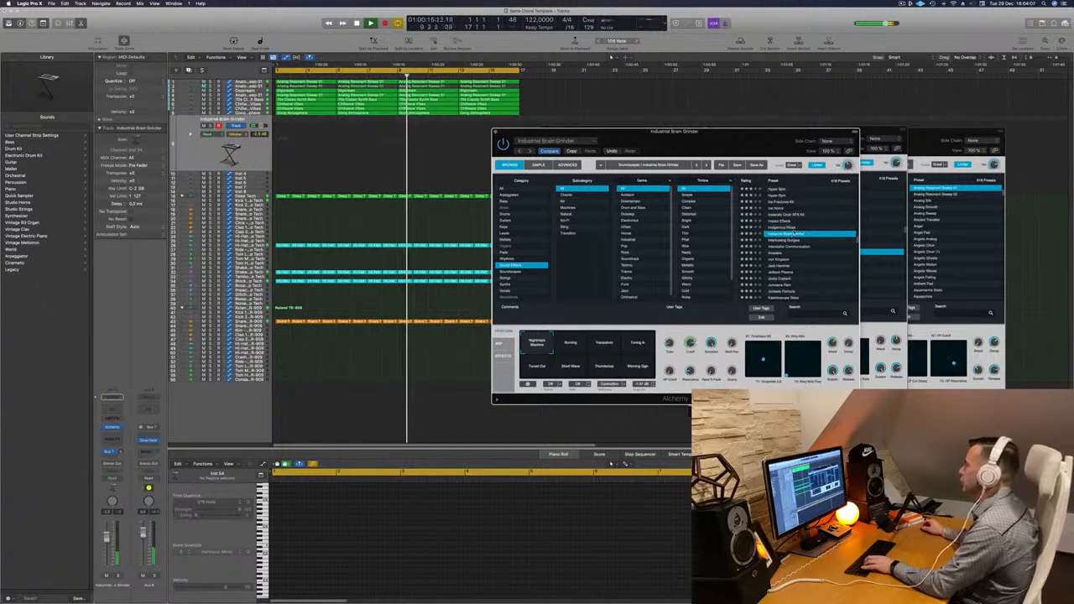
# Load the Interstellar Communication preset and audition its Danger, Say What You Will, Engine Room and Coordinates variations.
pyautogui.click(797, 246)
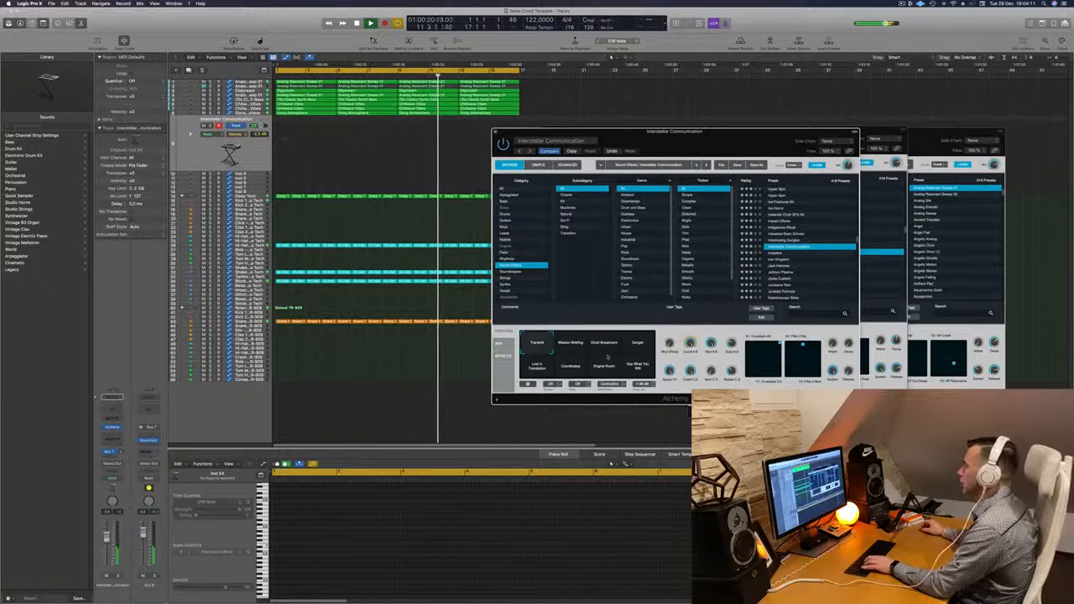
pyautogui.click(638, 346)
pyautogui.click(637, 368)
pyautogui.click(607, 372)
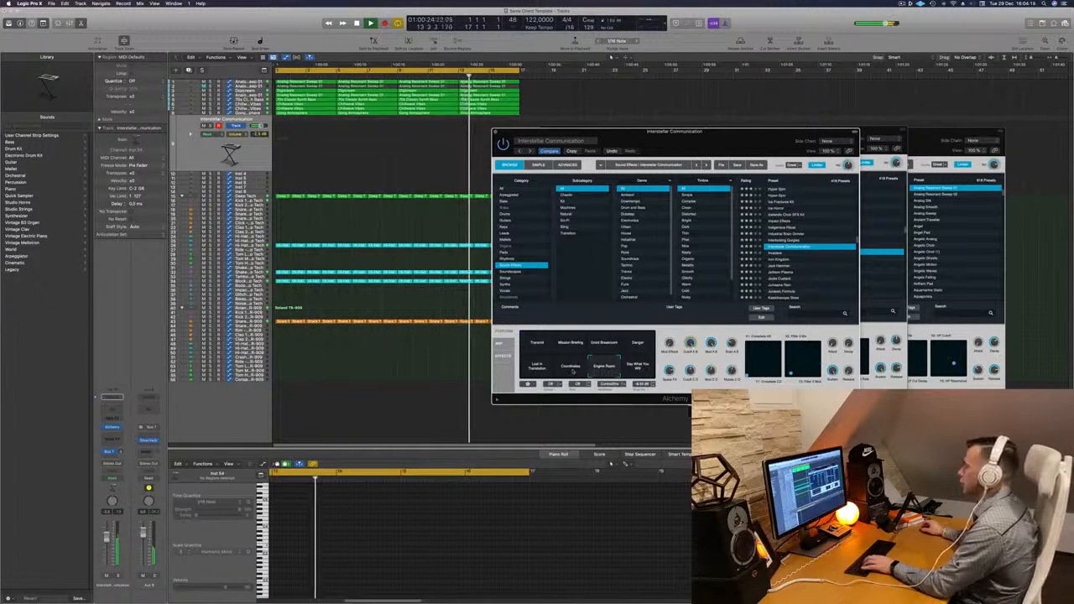
pyautogui.click(570, 369)
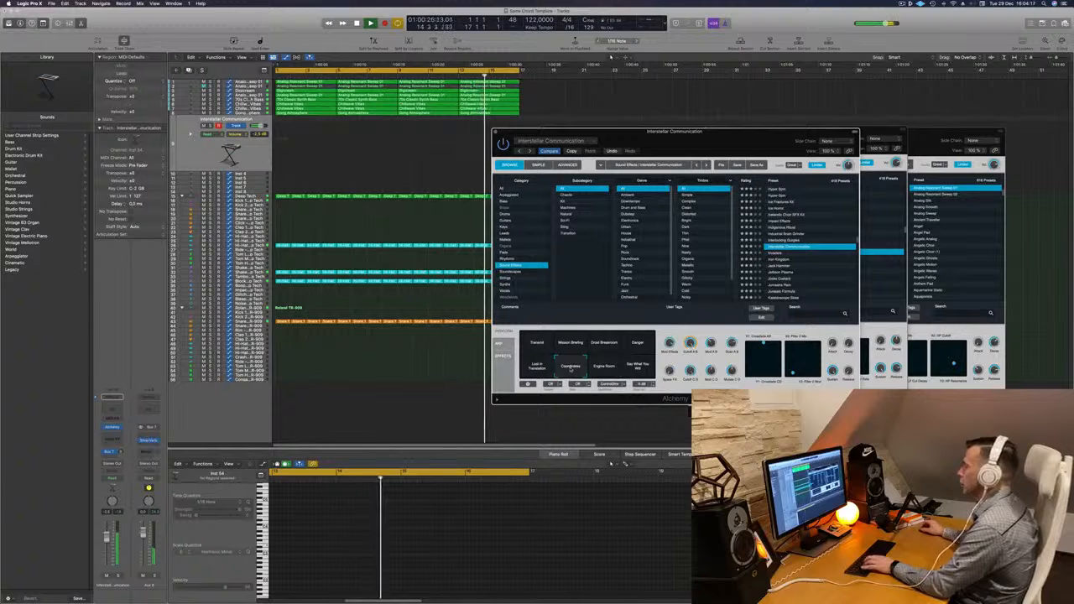
# Load the Invaders sound-effects preset on the new track and move its Alchemy window clear of the arrangement.
pyautogui.moveTo(737, 140)
pyautogui.mouseDown()
pyautogui.moveTo(697, 131)
pyautogui.moveTo(747, 136)
pyautogui.mouseUp()
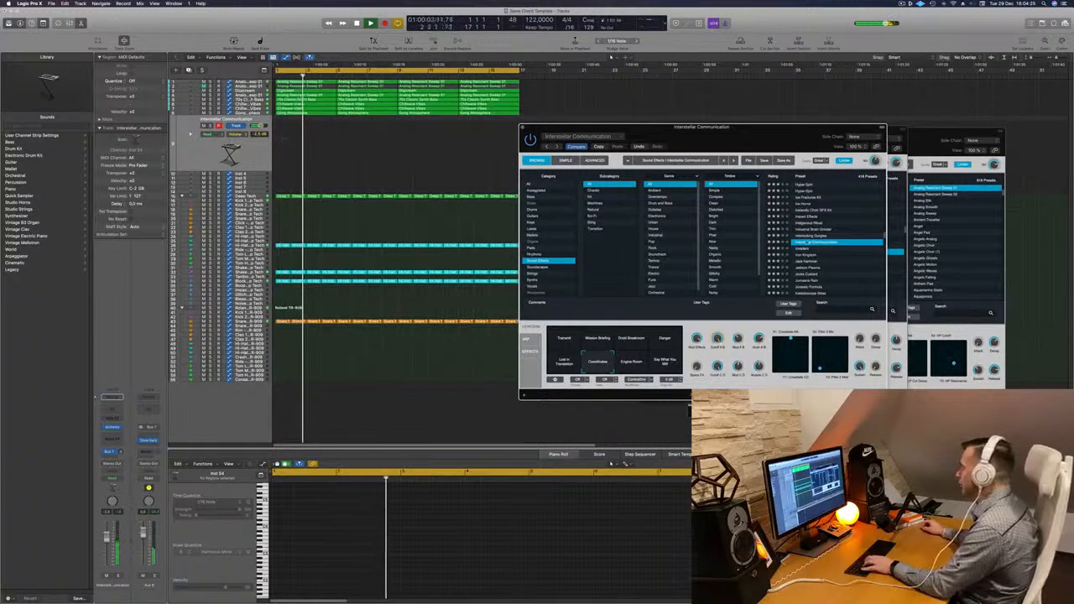
pyautogui.click(804, 249)
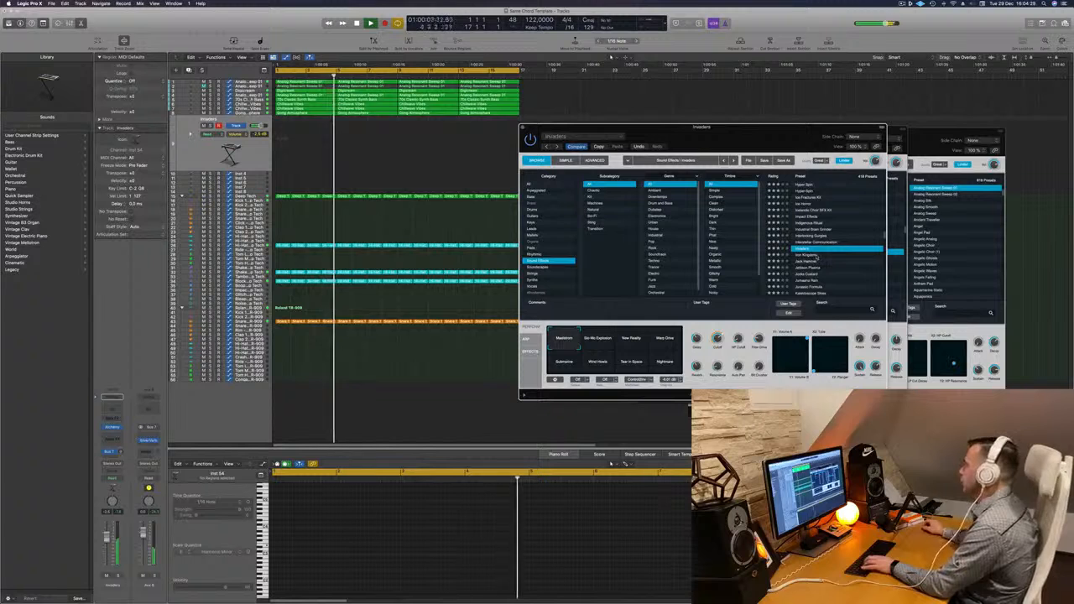
pyautogui.moveTo(783, 138); pyautogui.dragTo(821, 191)
pyautogui.moveTo(789, 160); pyautogui.dragTo(928, 187)
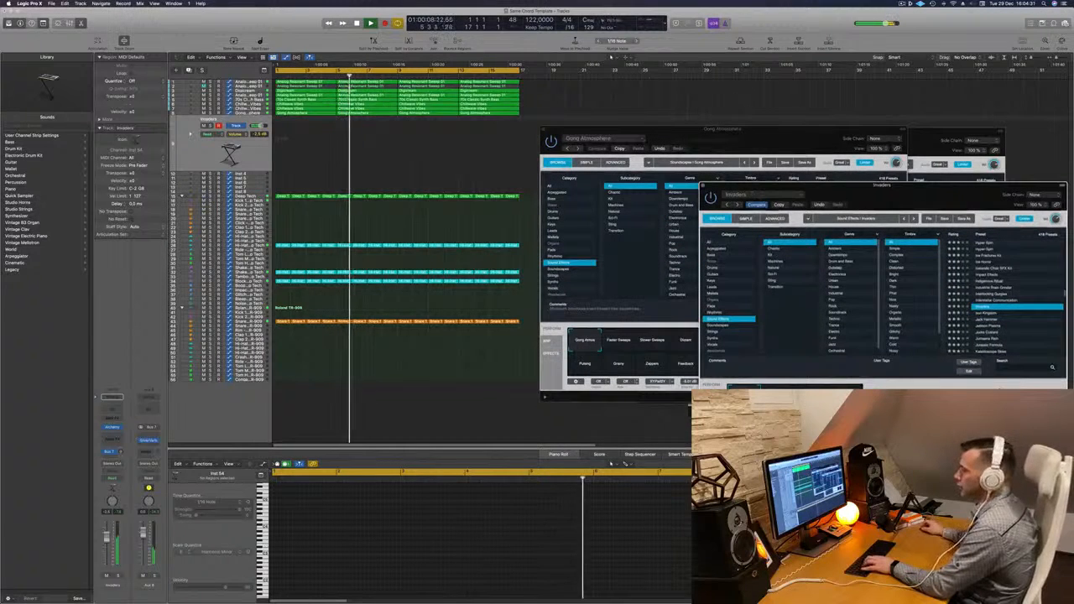
# Record a four-bar MIDI region on the Invaders track starting at bar 9 and stop playback.
pyautogui.click(250, 154)
pyautogui.press('r')
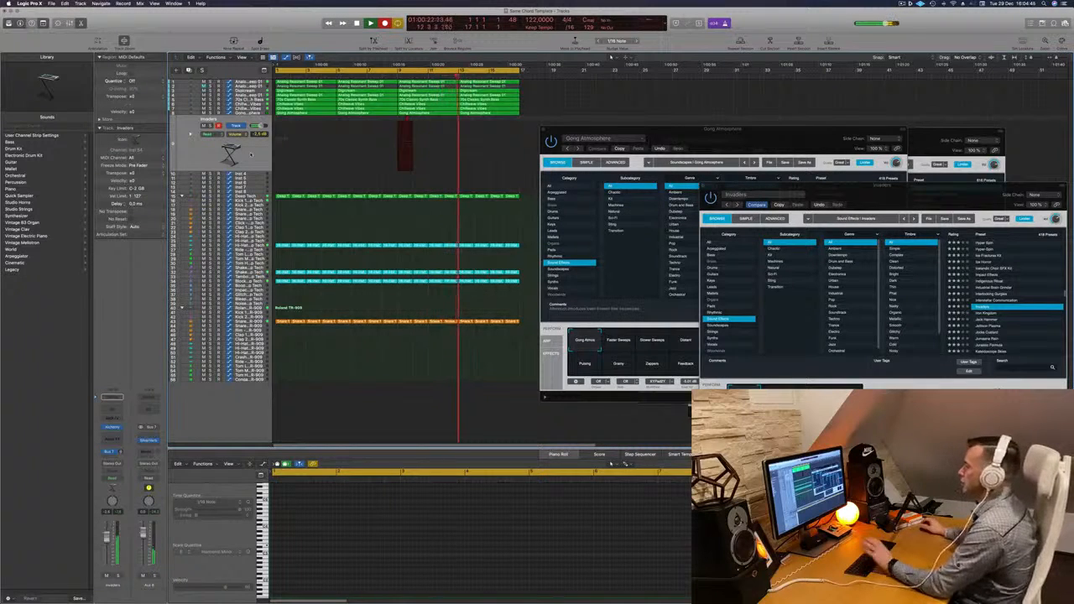
pyautogui.press('space')
pyautogui.press('Tab')
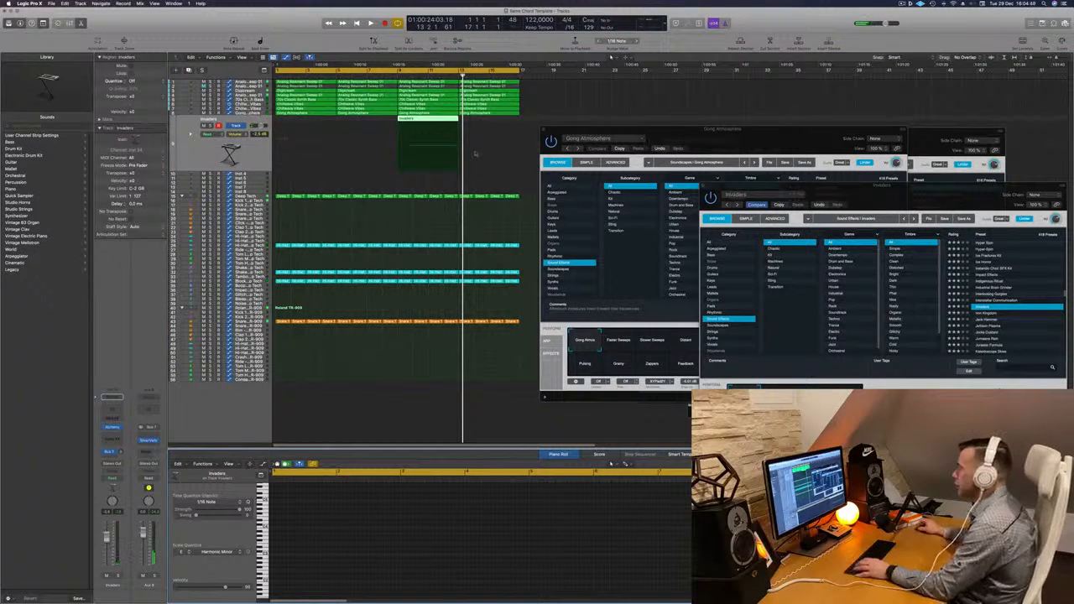
# Play the arrangement from the start and move the Invaders region from bar 9 to bar 5.
pyautogui.press('Return')
pyautogui.press('space')
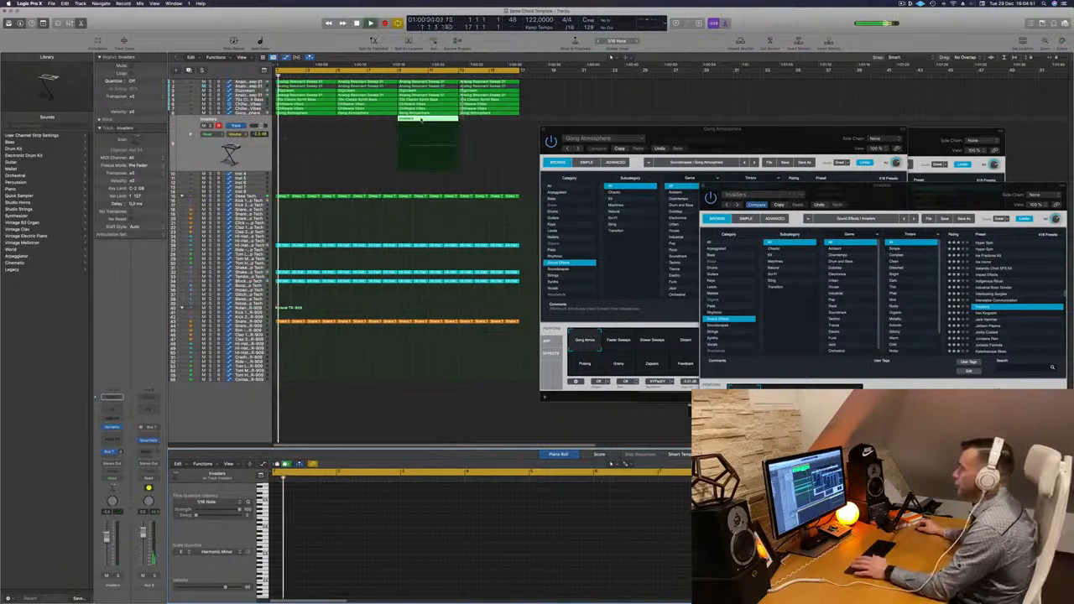
pyautogui.moveTo(422, 120); pyautogui.dragTo(355, 122)
# Delete the Chillwave Vibes regions above the Invaders region at bars 5 to 8.
pyautogui.click(369, 109)
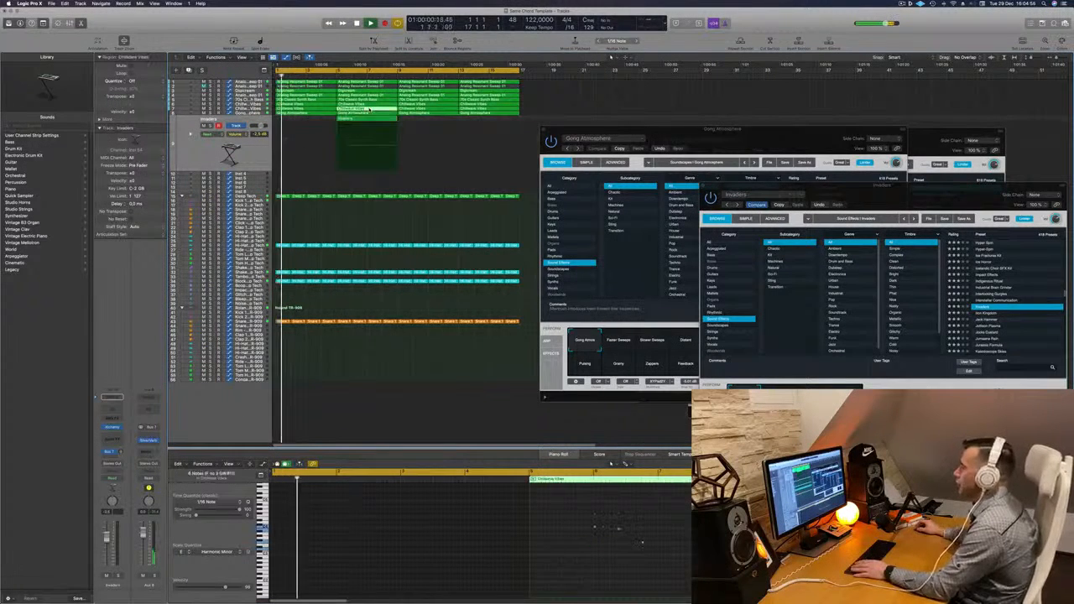
pyautogui.press('Delete')
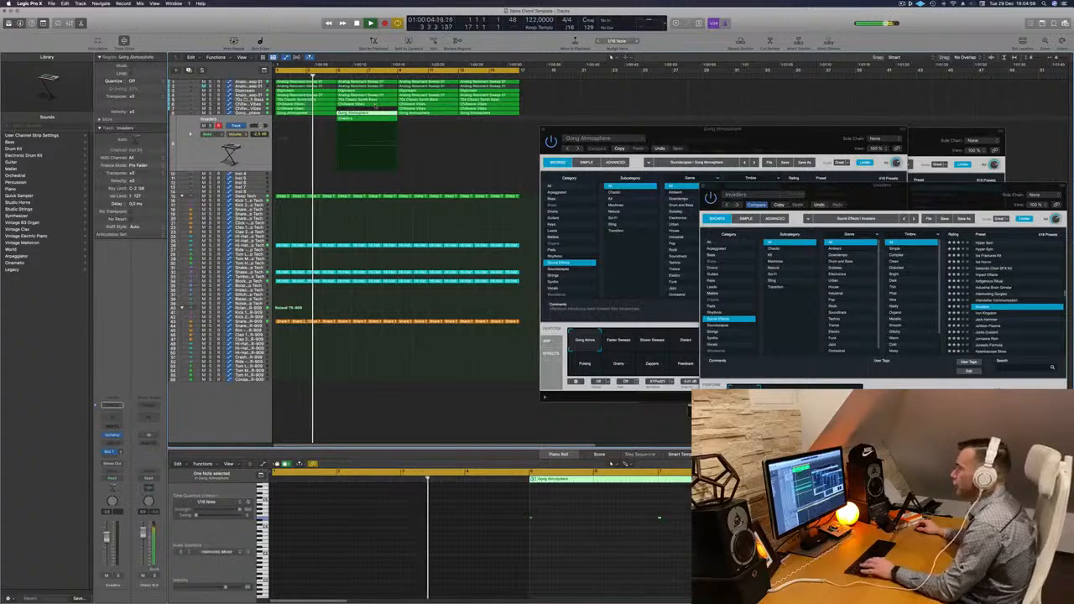
pyautogui.press('super+z')
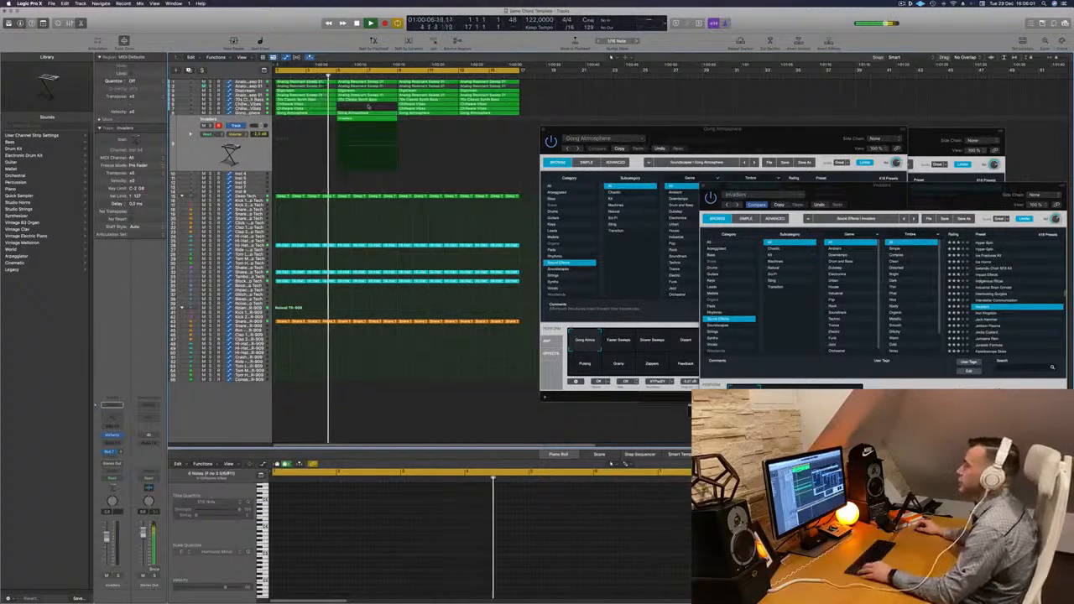
# Lower the Invaders track's volume while the arrangement plays.
pyautogui.press('super+Left')
pyautogui.press('super+Left')
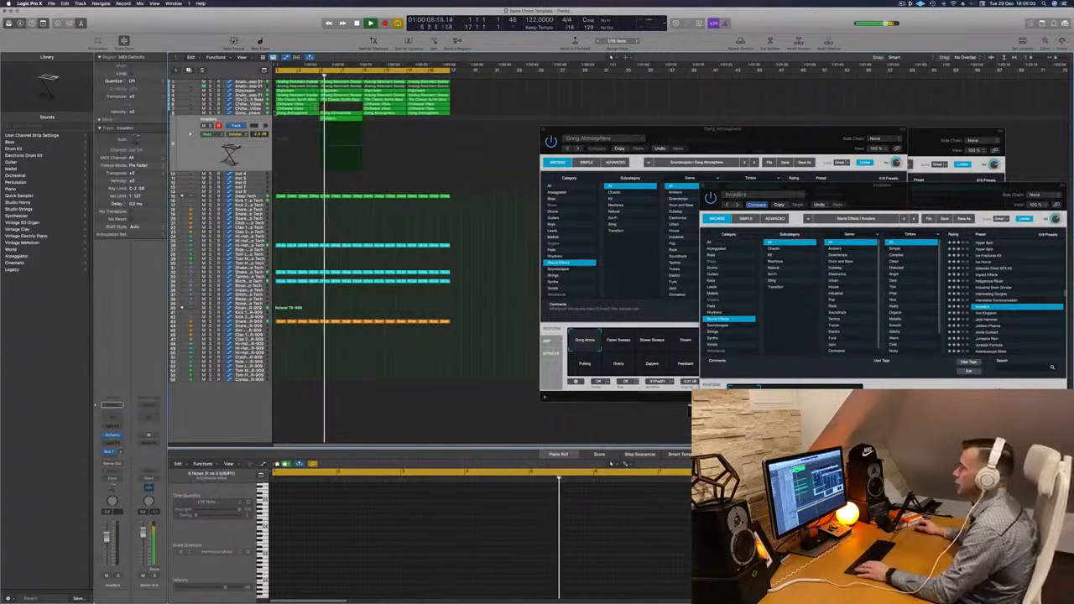
pyautogui.moveTo(262, 126); pyautogui.dragTo(259, 126)
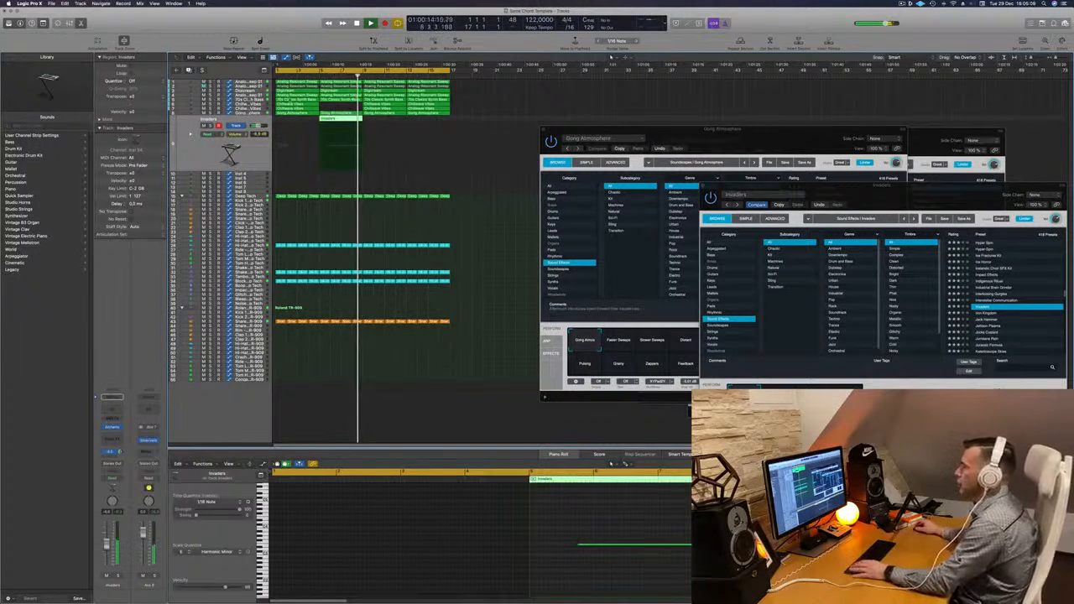
# Repeat all regions of the 16-bar arrangement once so the copies start at bar 17, and clear the selection.
pyautogui.scroll(-2, 394, 116)
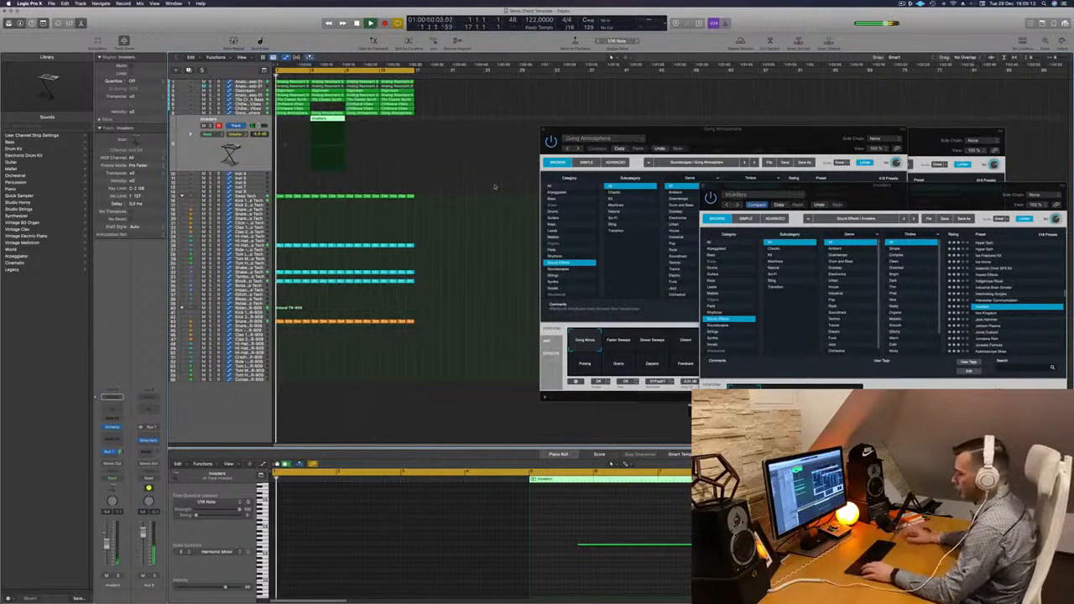
pyautogui.press('super+r')
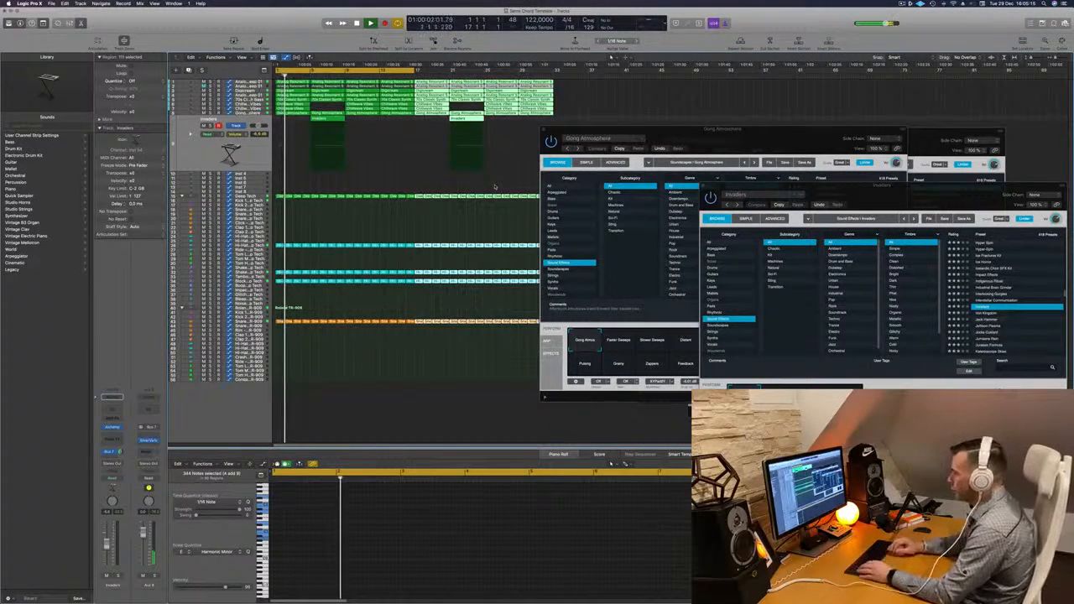
pyautogui.click(438, 186)
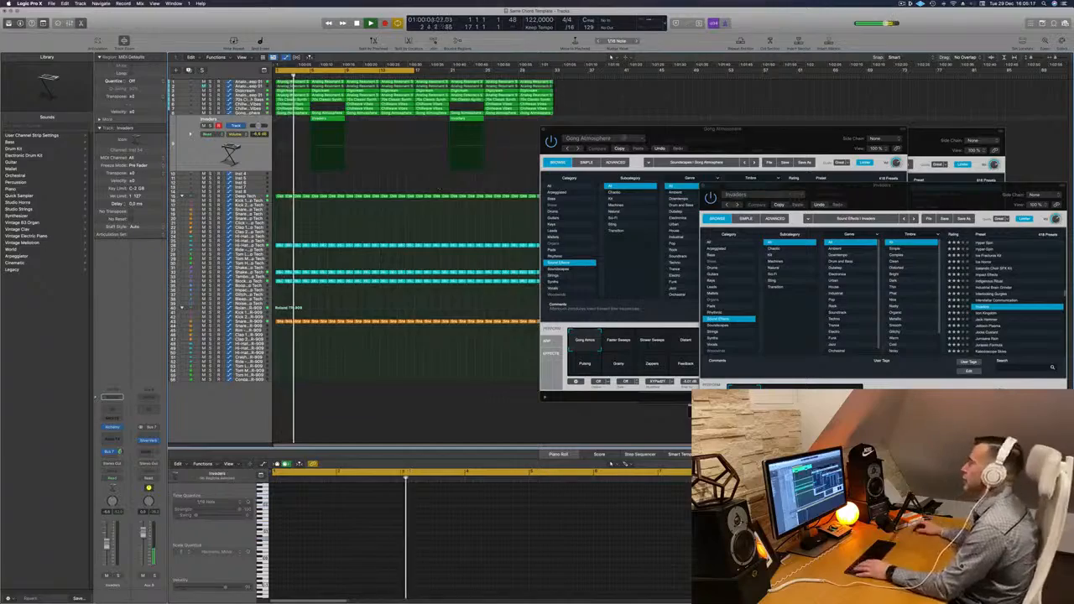
# Move the Gong Atmosphere window clear of the arrangement, restart playback from the beginning and extend the cycle range to bar 33.
pyautogui.moveTo(679, 130); pyautogui.dragTo(767, 155)
pyautogui.press('Return')
pyautogui.click(417, 71)
pyautogui.moveTo(417, 70); pyautogui.dragTo(555, 75)
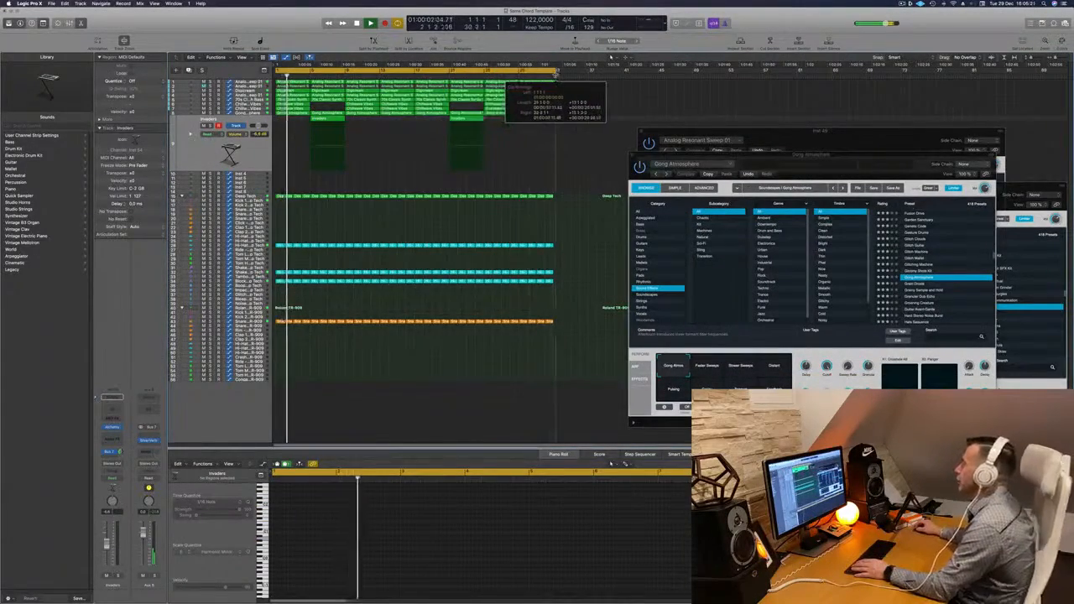